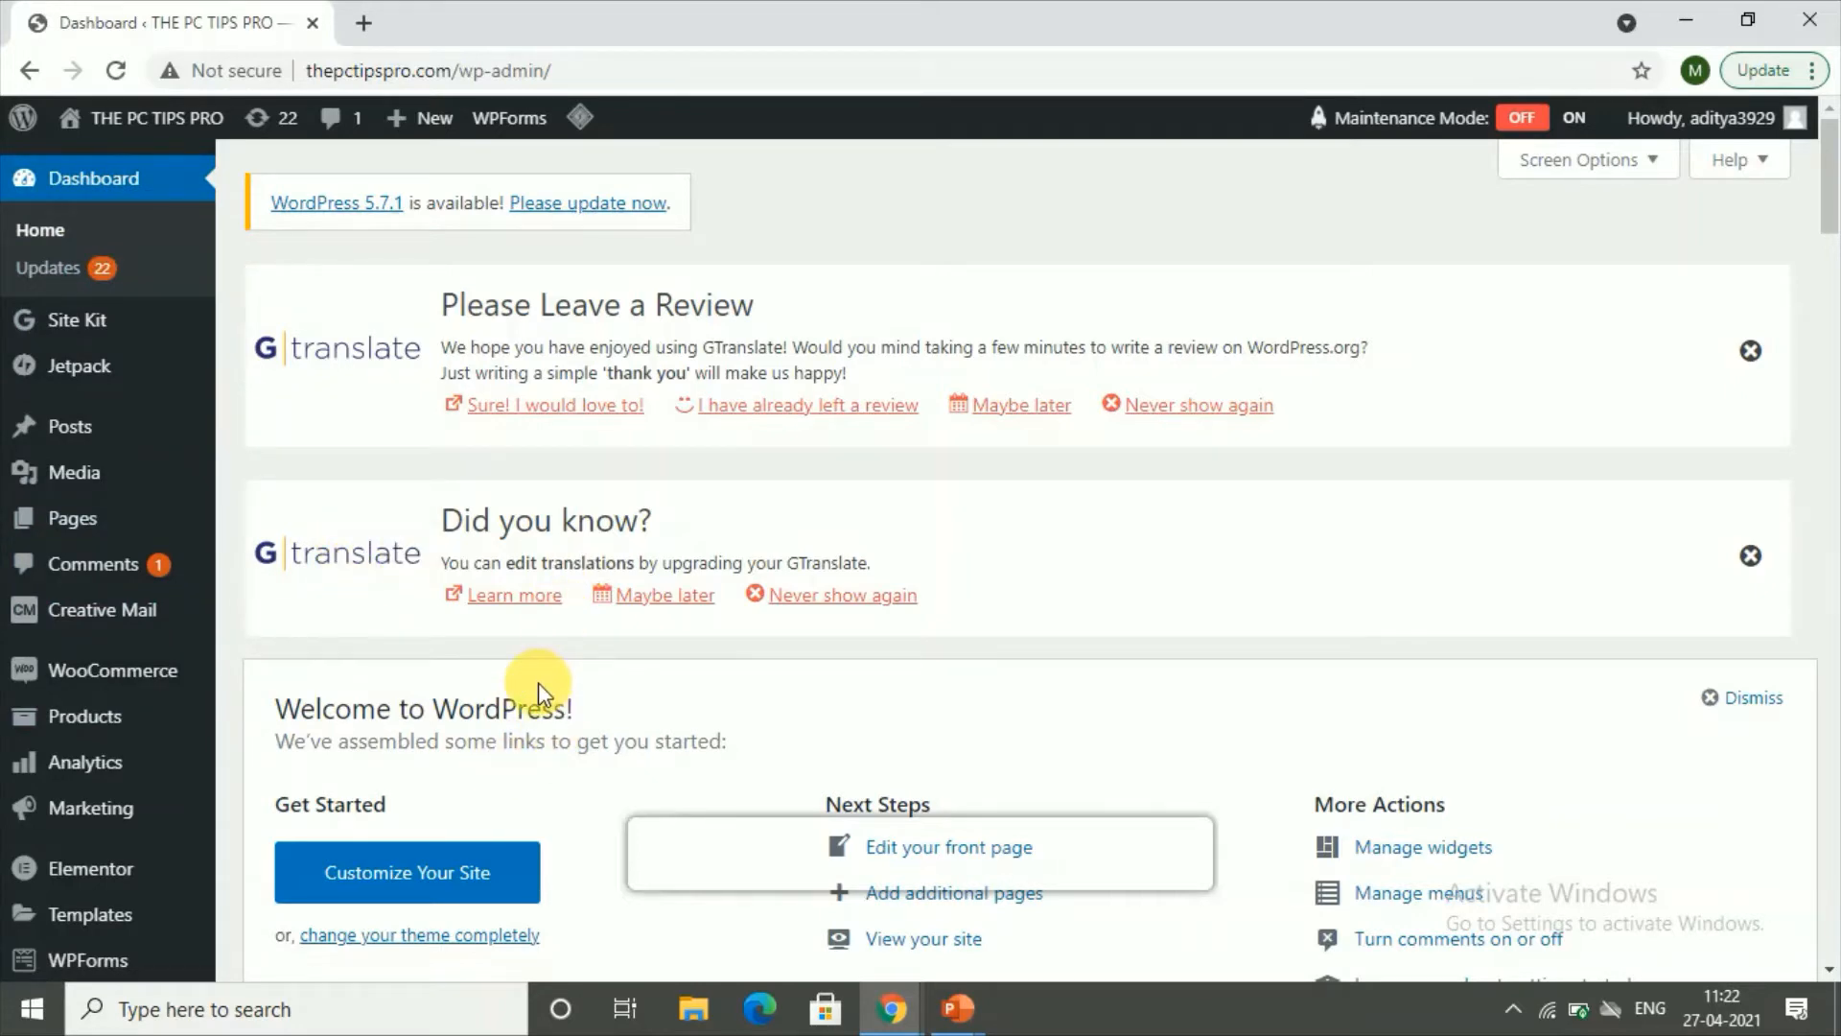
Open the site's themes page and go to the page for adding a new theme.
{"action": "scroll", "coordinate": [360, 562], "scroll_direction": "down", "scroll_amount": 2}
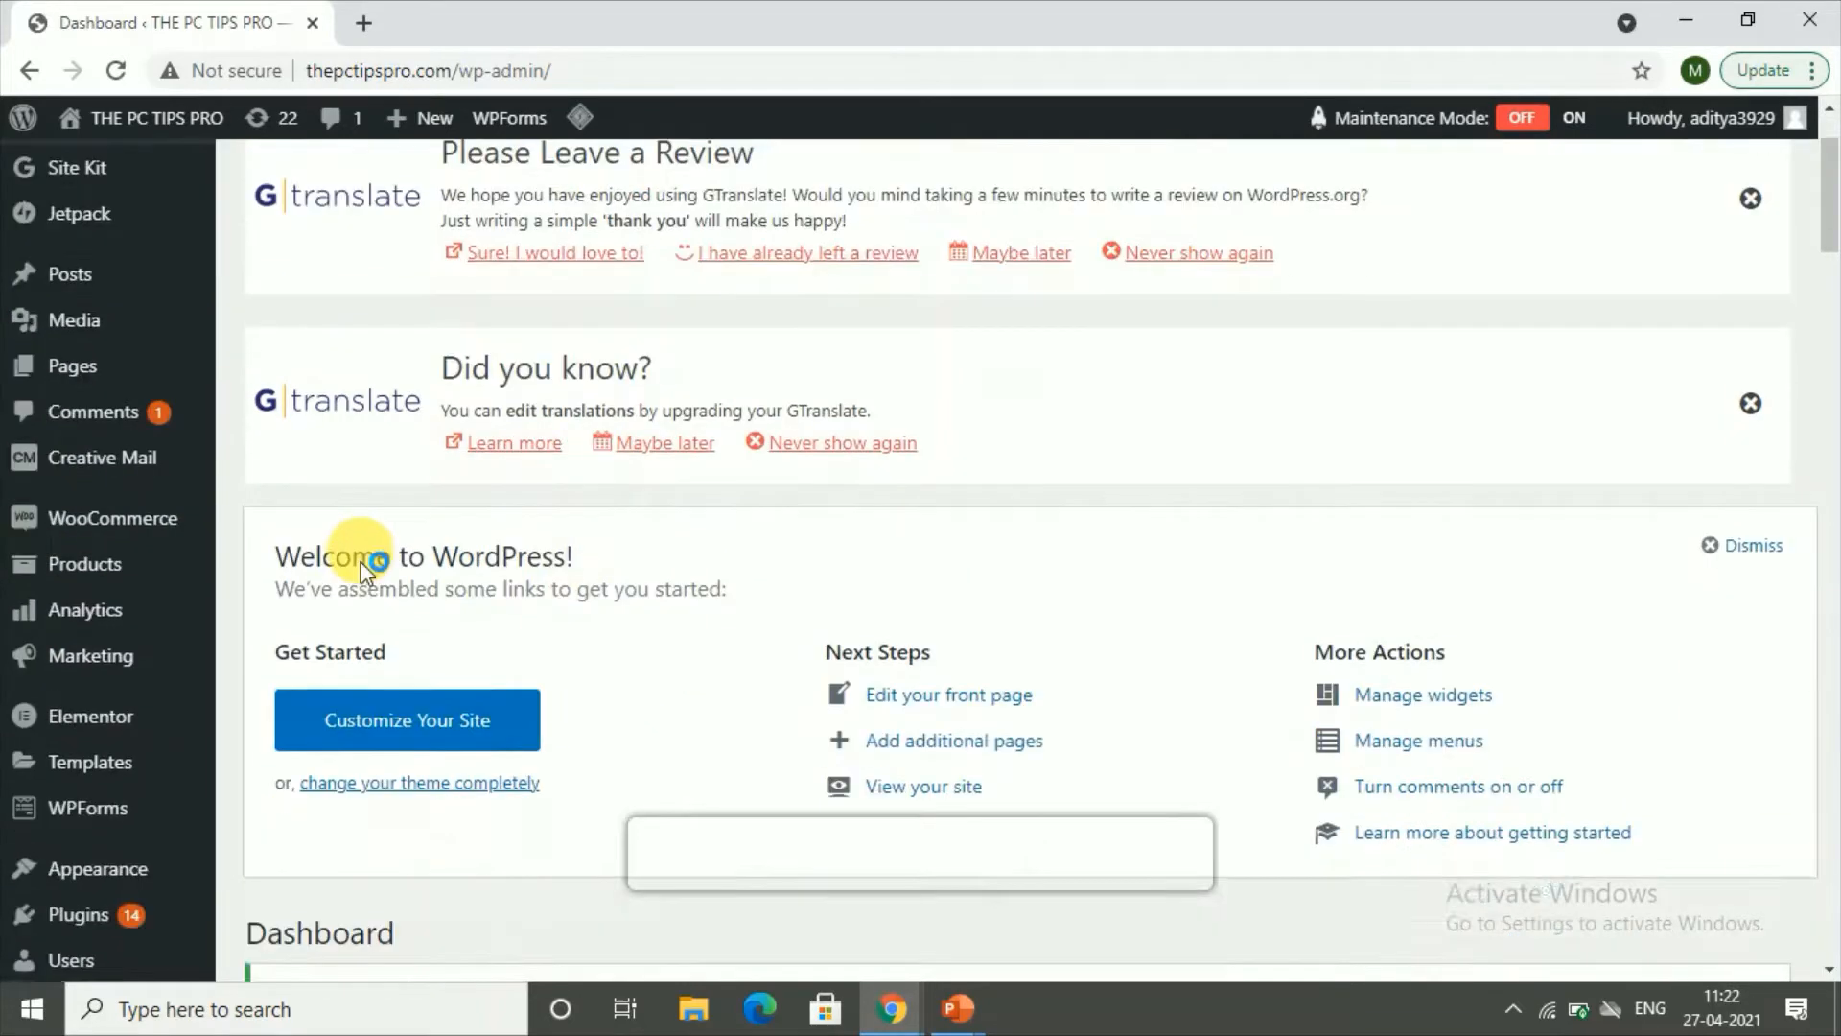
{"action": "scroll", "coordinate": [361, 562], "scroll_direction": "down", "scroll_amount": 1}
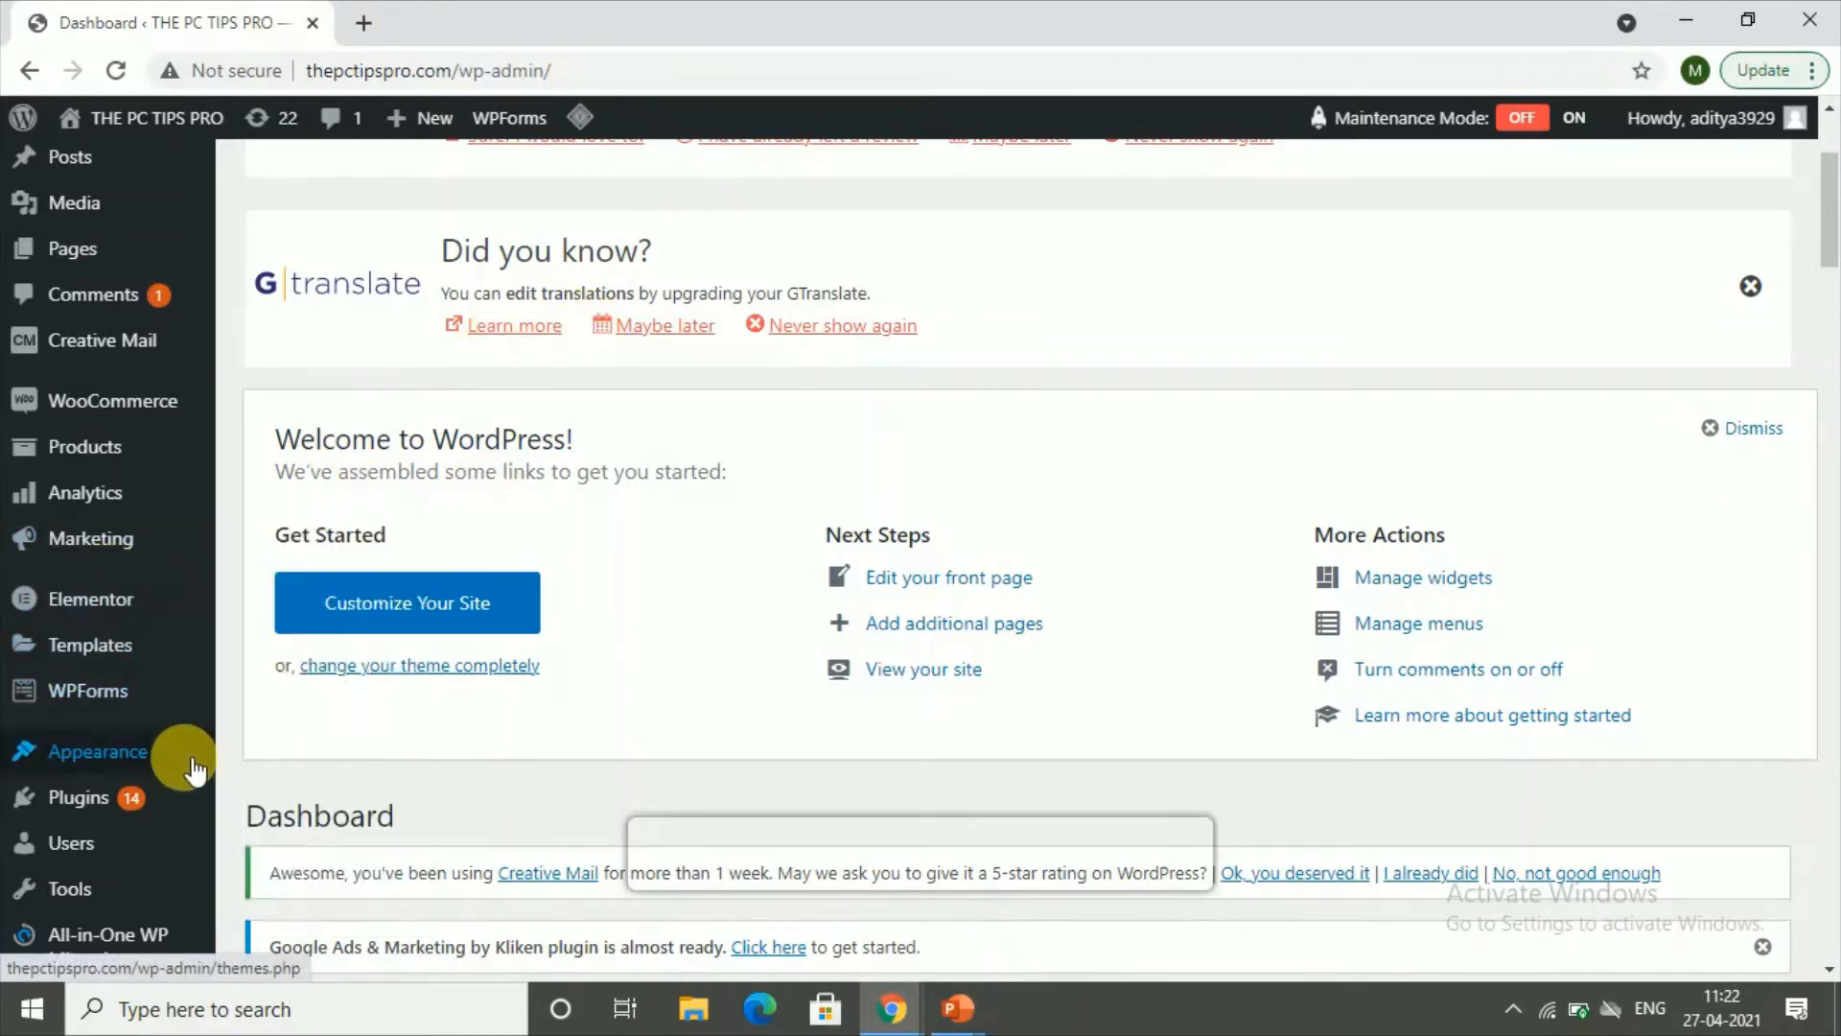
{"action": "mouse_move", "coordinate": [108, 652]}
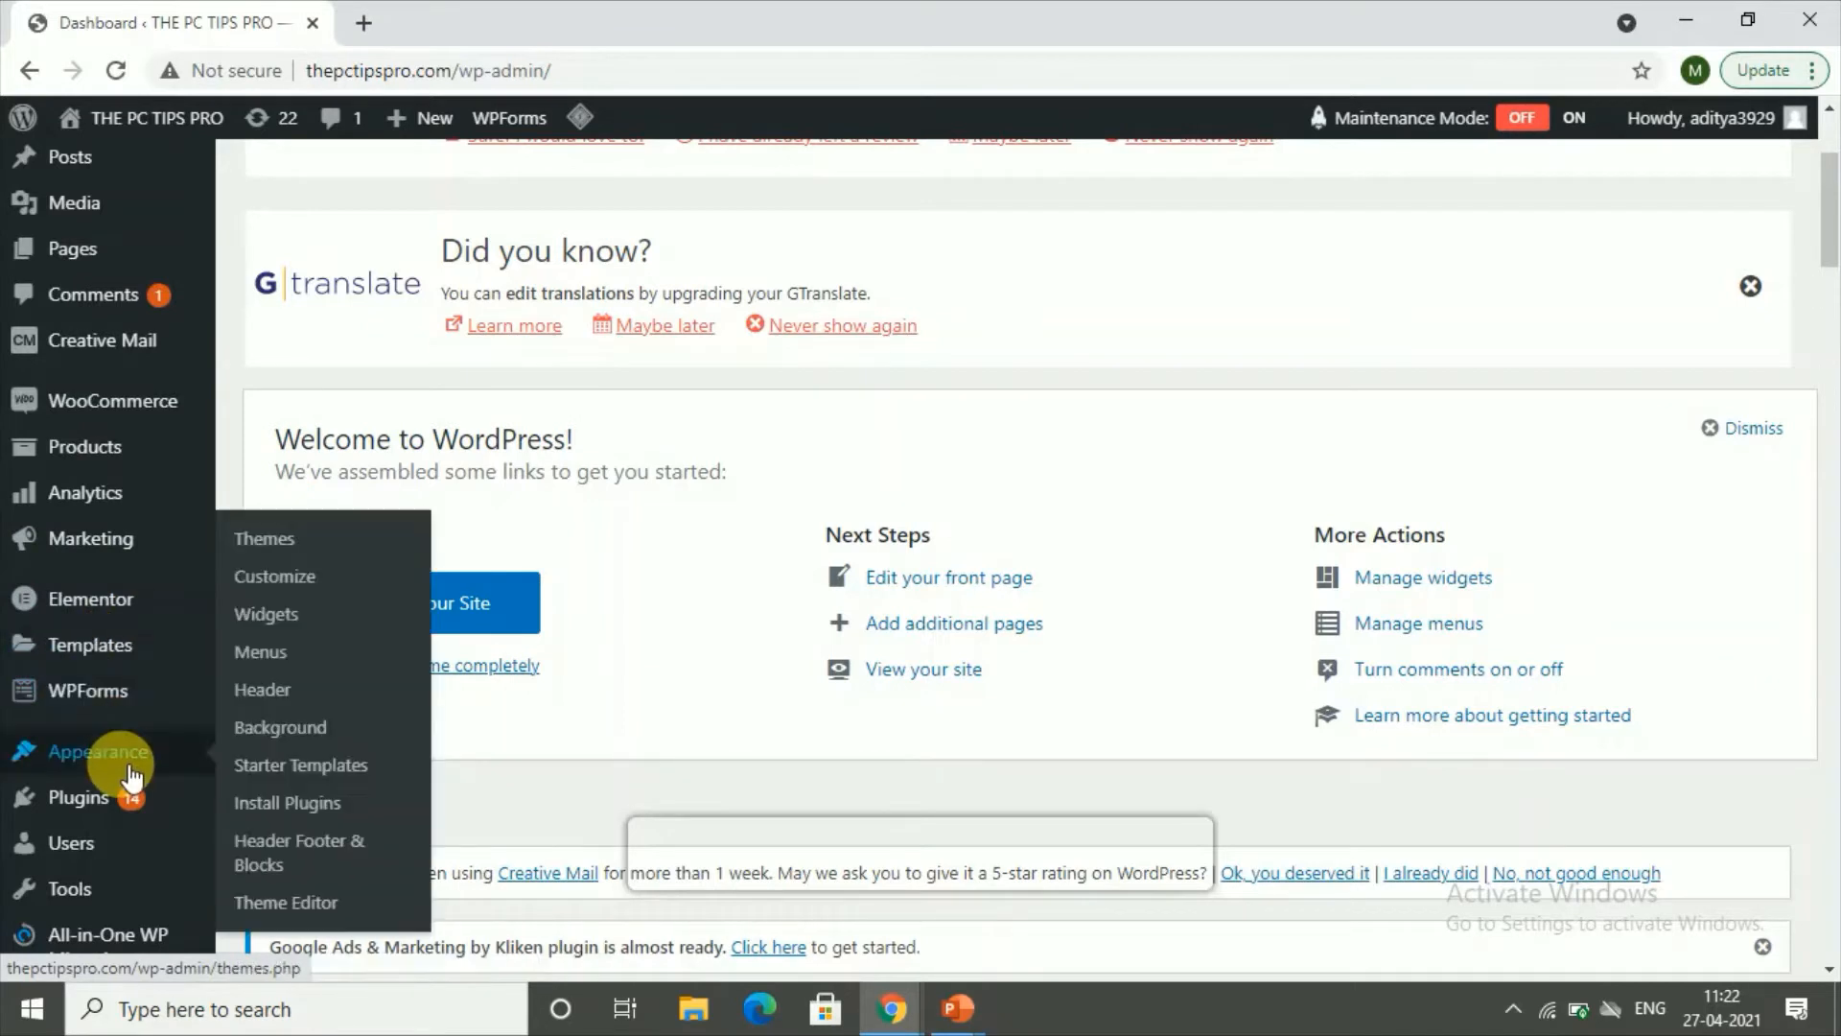
{"action": "mouse_move", "coordinate": [93, 834]}
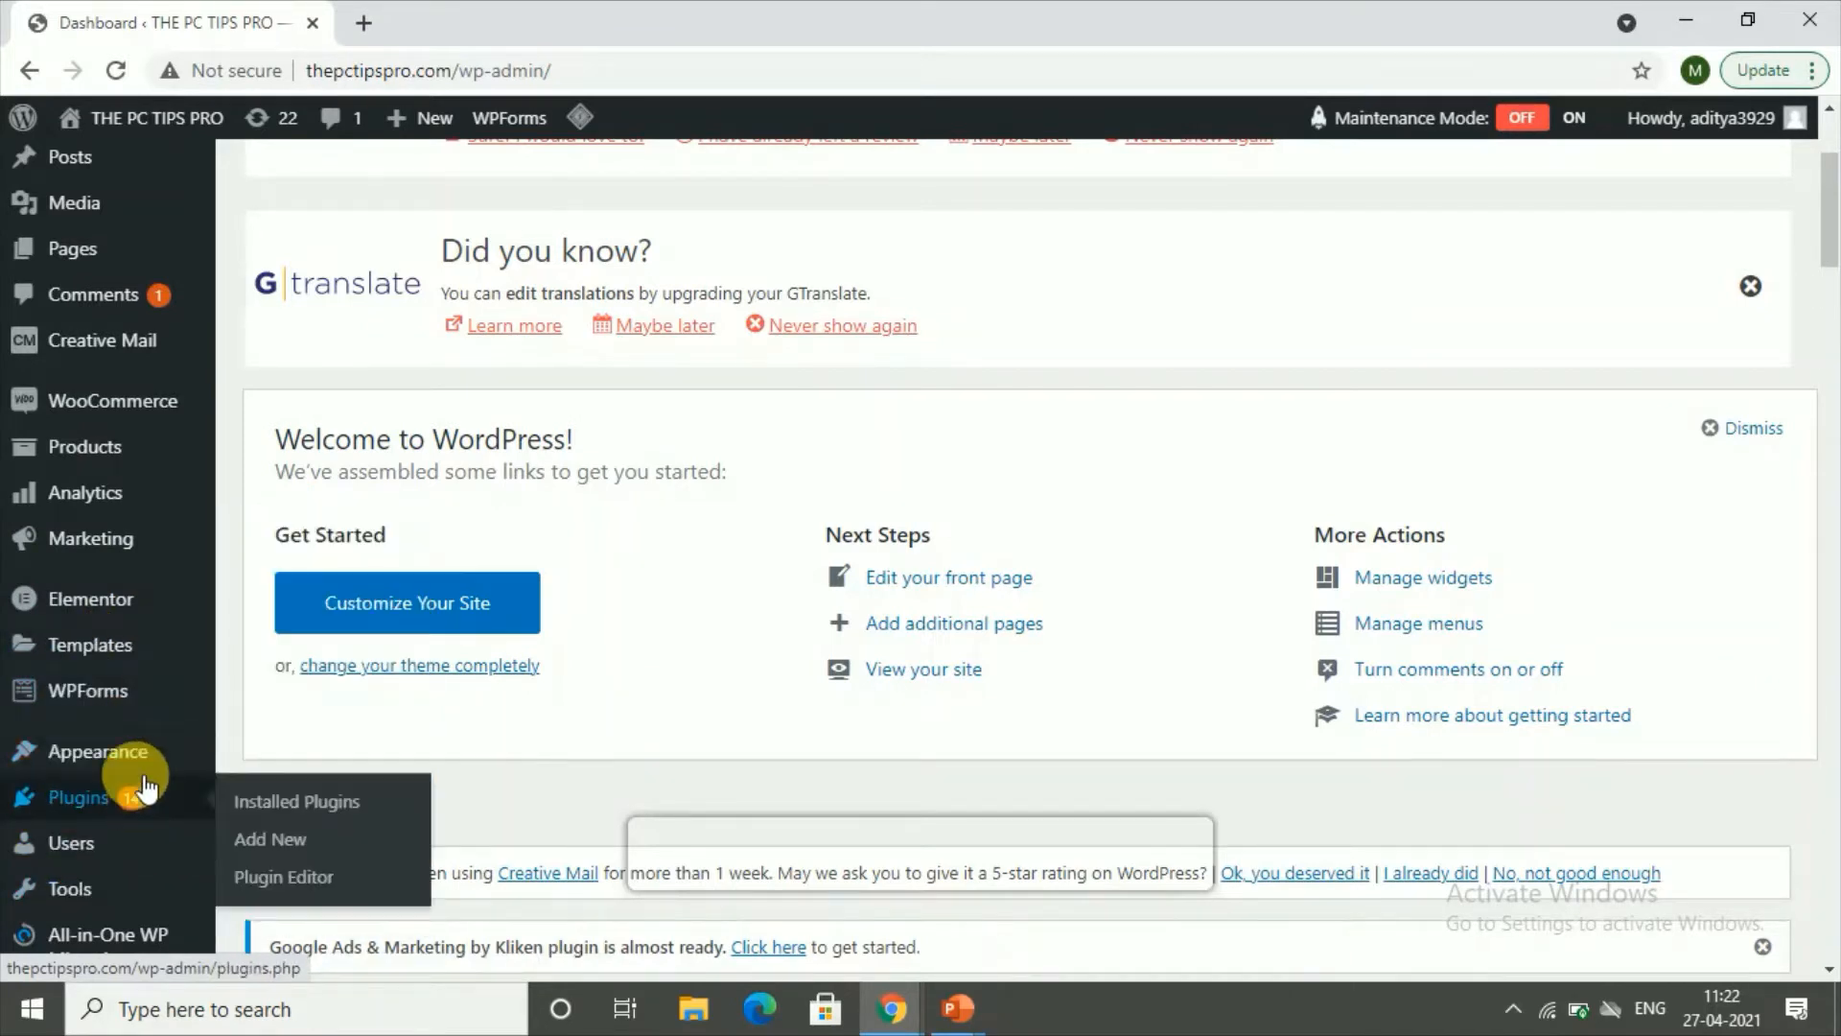
{"action": "mouse_move", "coordinate": [149, 805]}
{"action": "mouse_move", "coordinate": [125, 762]}
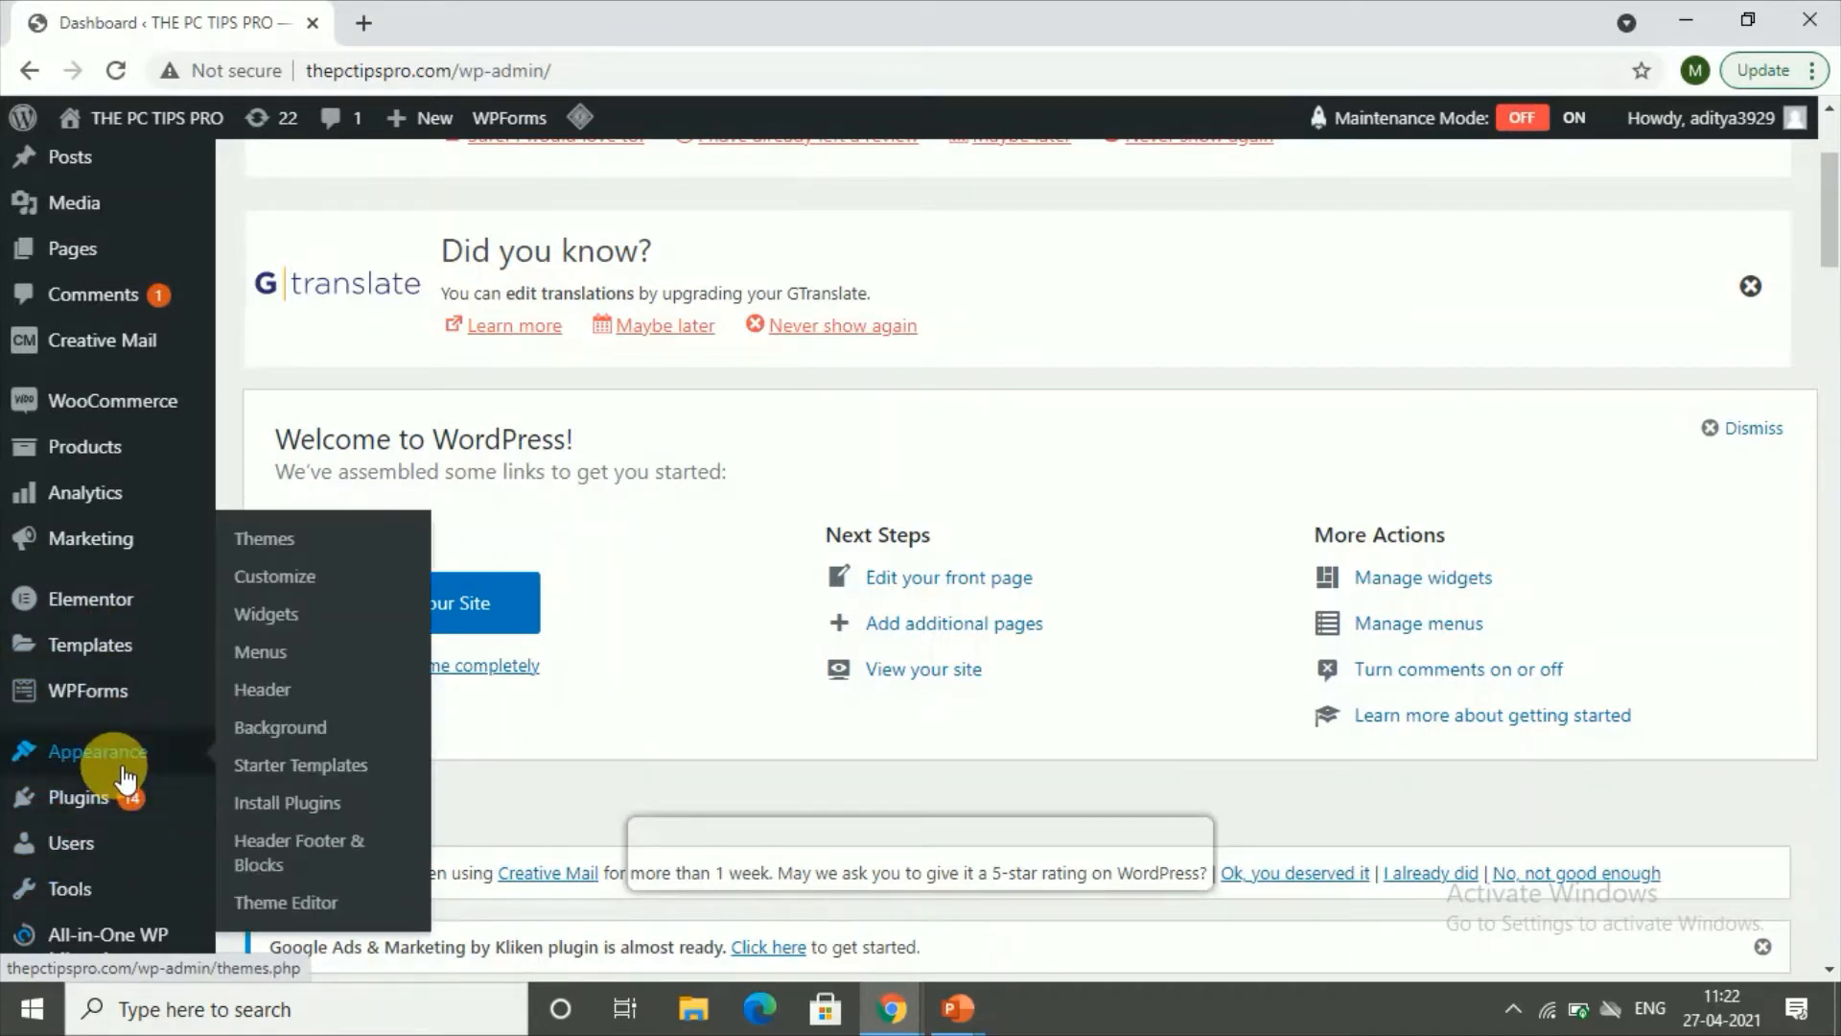
{"action": "left_click", "coordinate": [287, 546]}
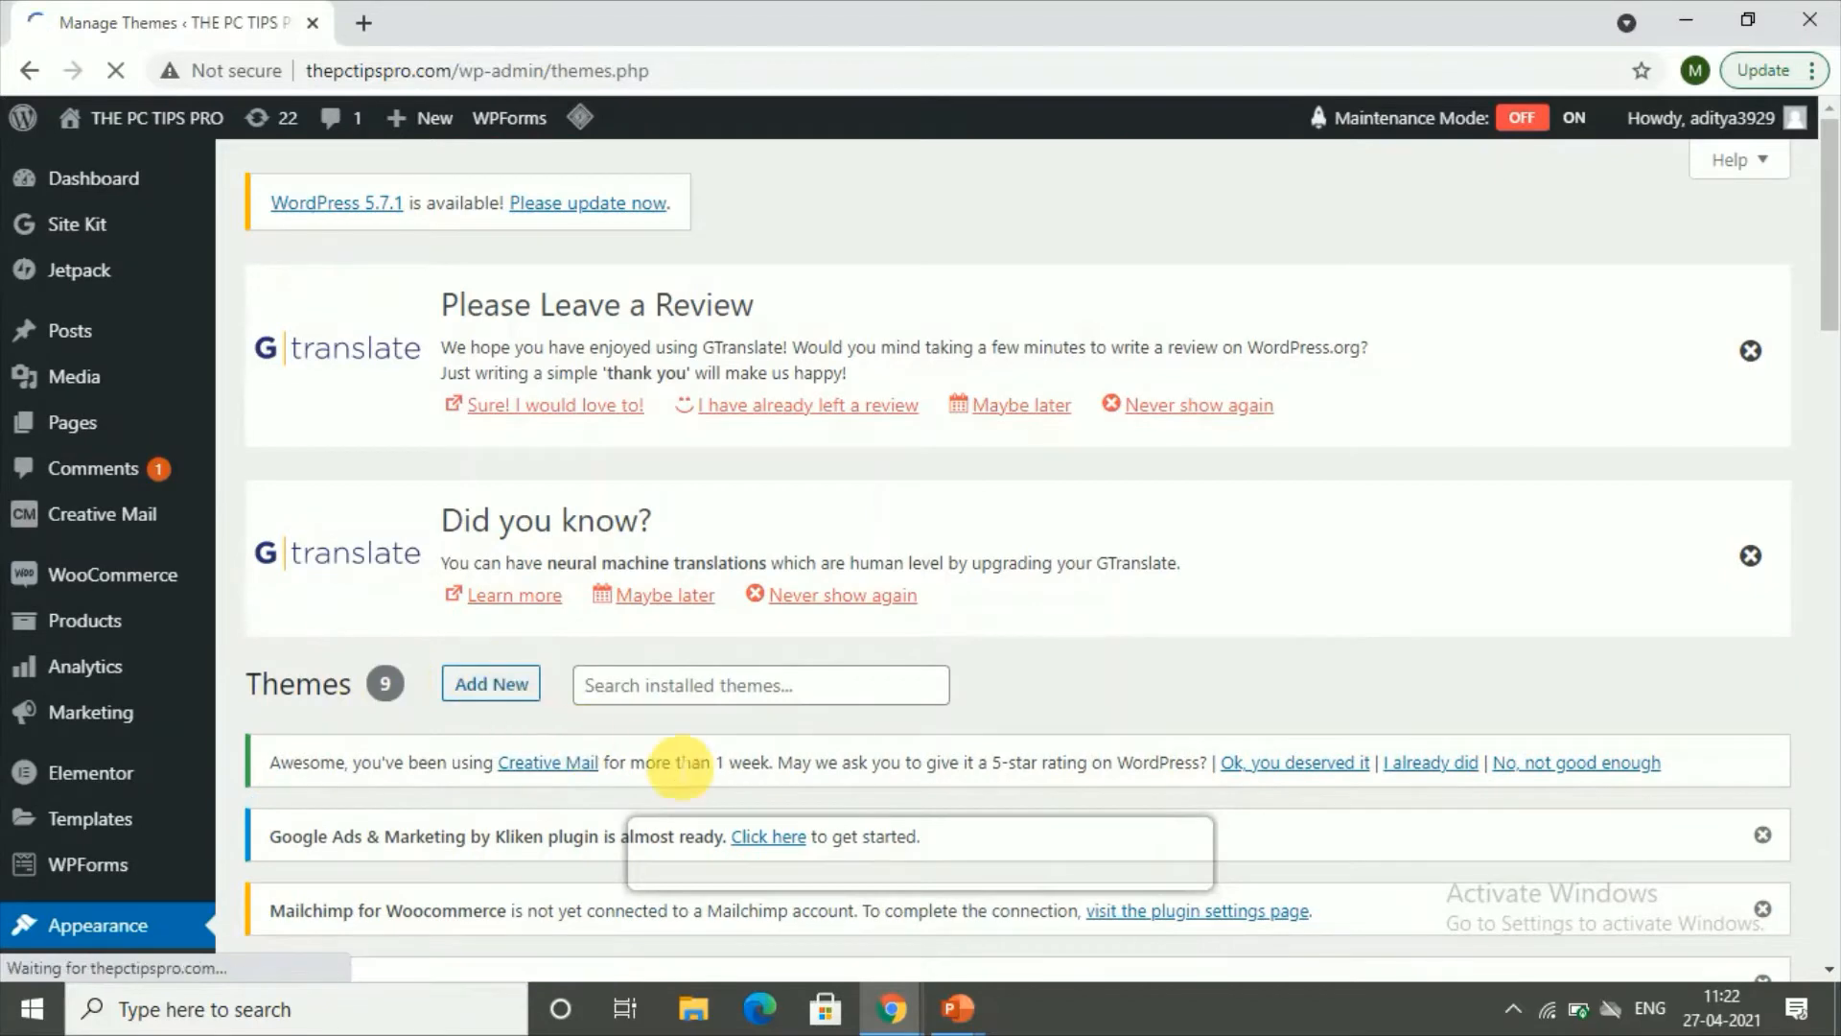
{"action": "scroll", "coordinate": [594, 767], "scroll_direction": "down", "scroll_amount": 1}
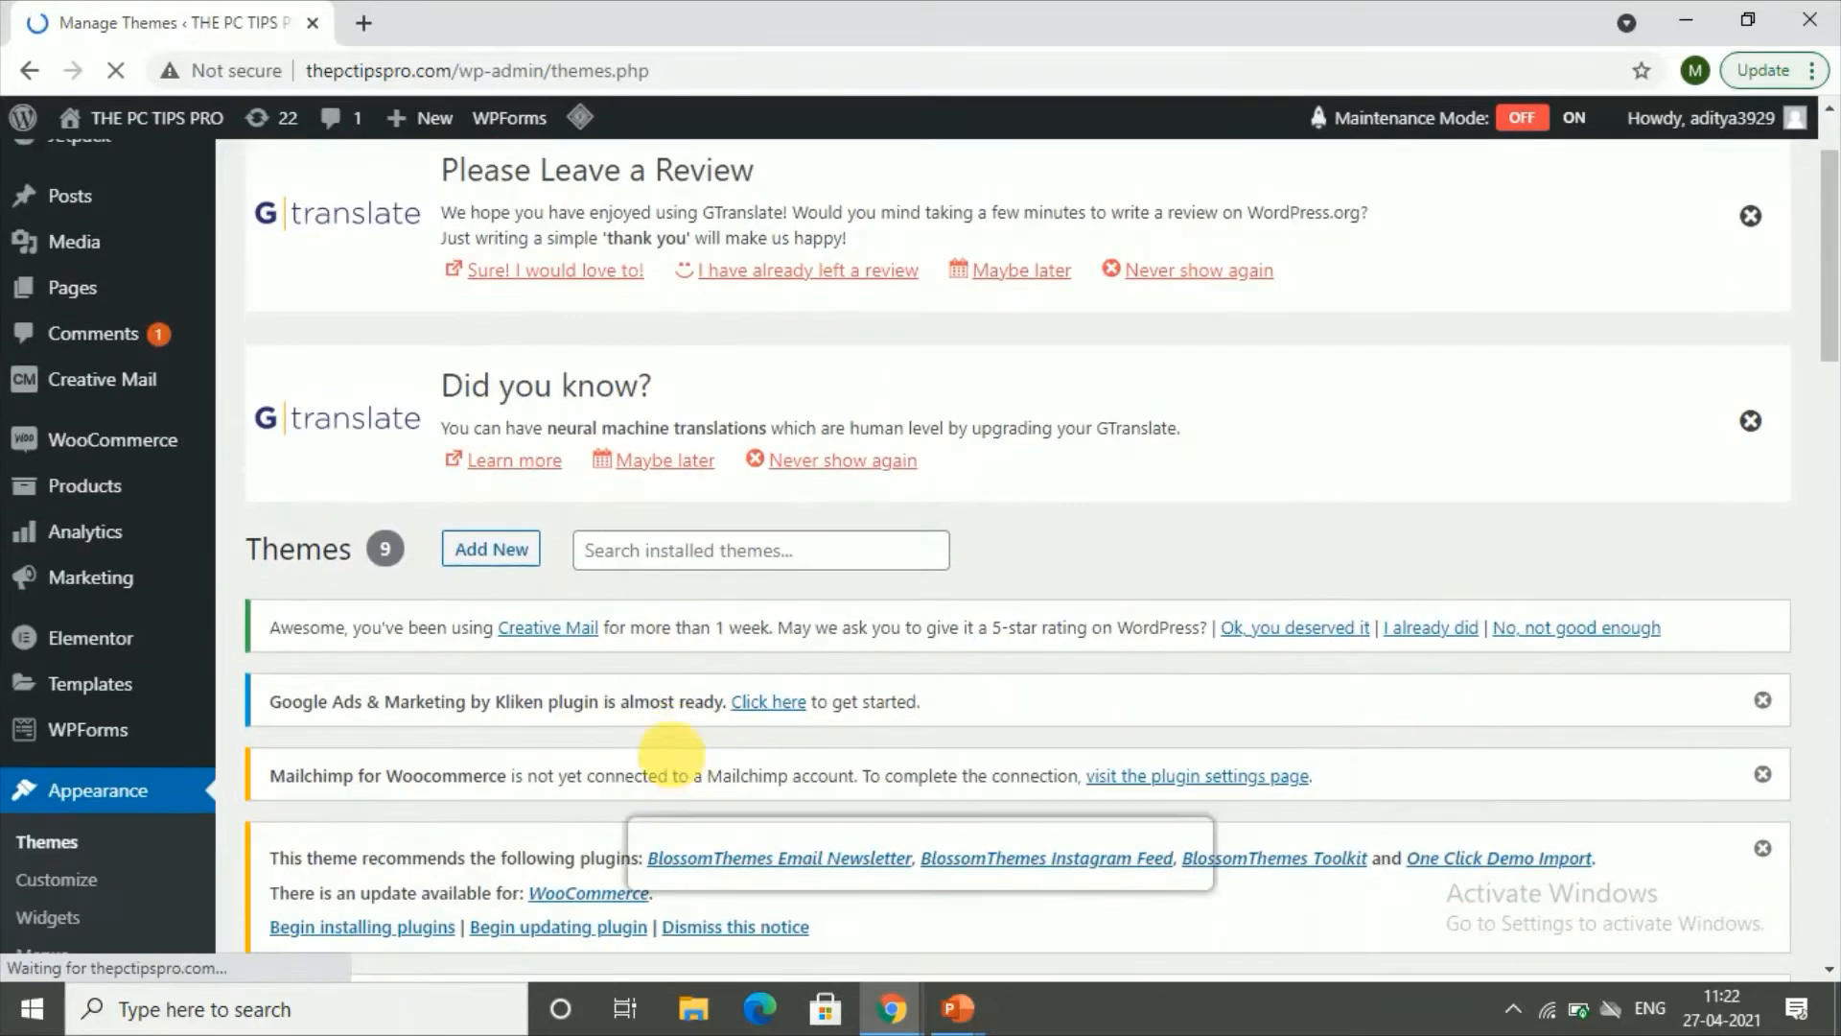
{"action": "left_click", "coordinate": [494, 551]}
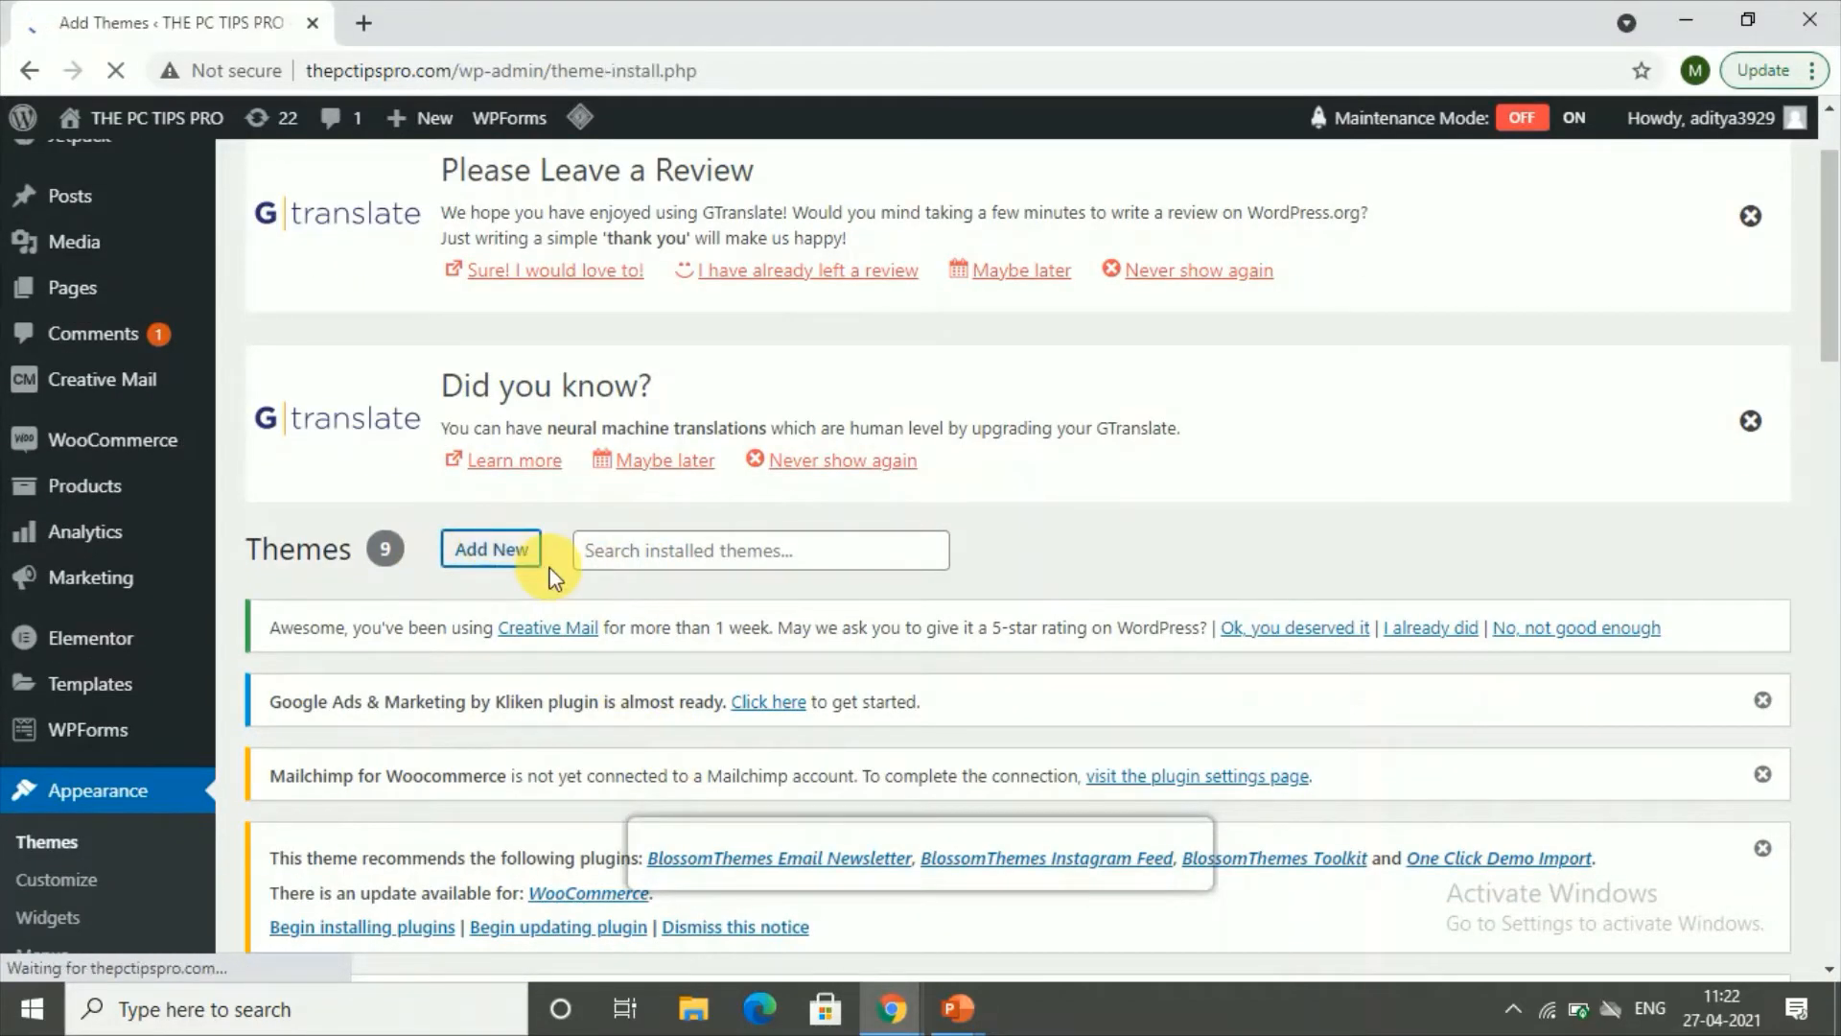
Browse the featured themes available for installation, from Twenty Twenty-One down to Agency Plus.
{"action": "scroll", "coordinate": [1277, 641], "scroll_direction": "down", "scroll_amount": 10}
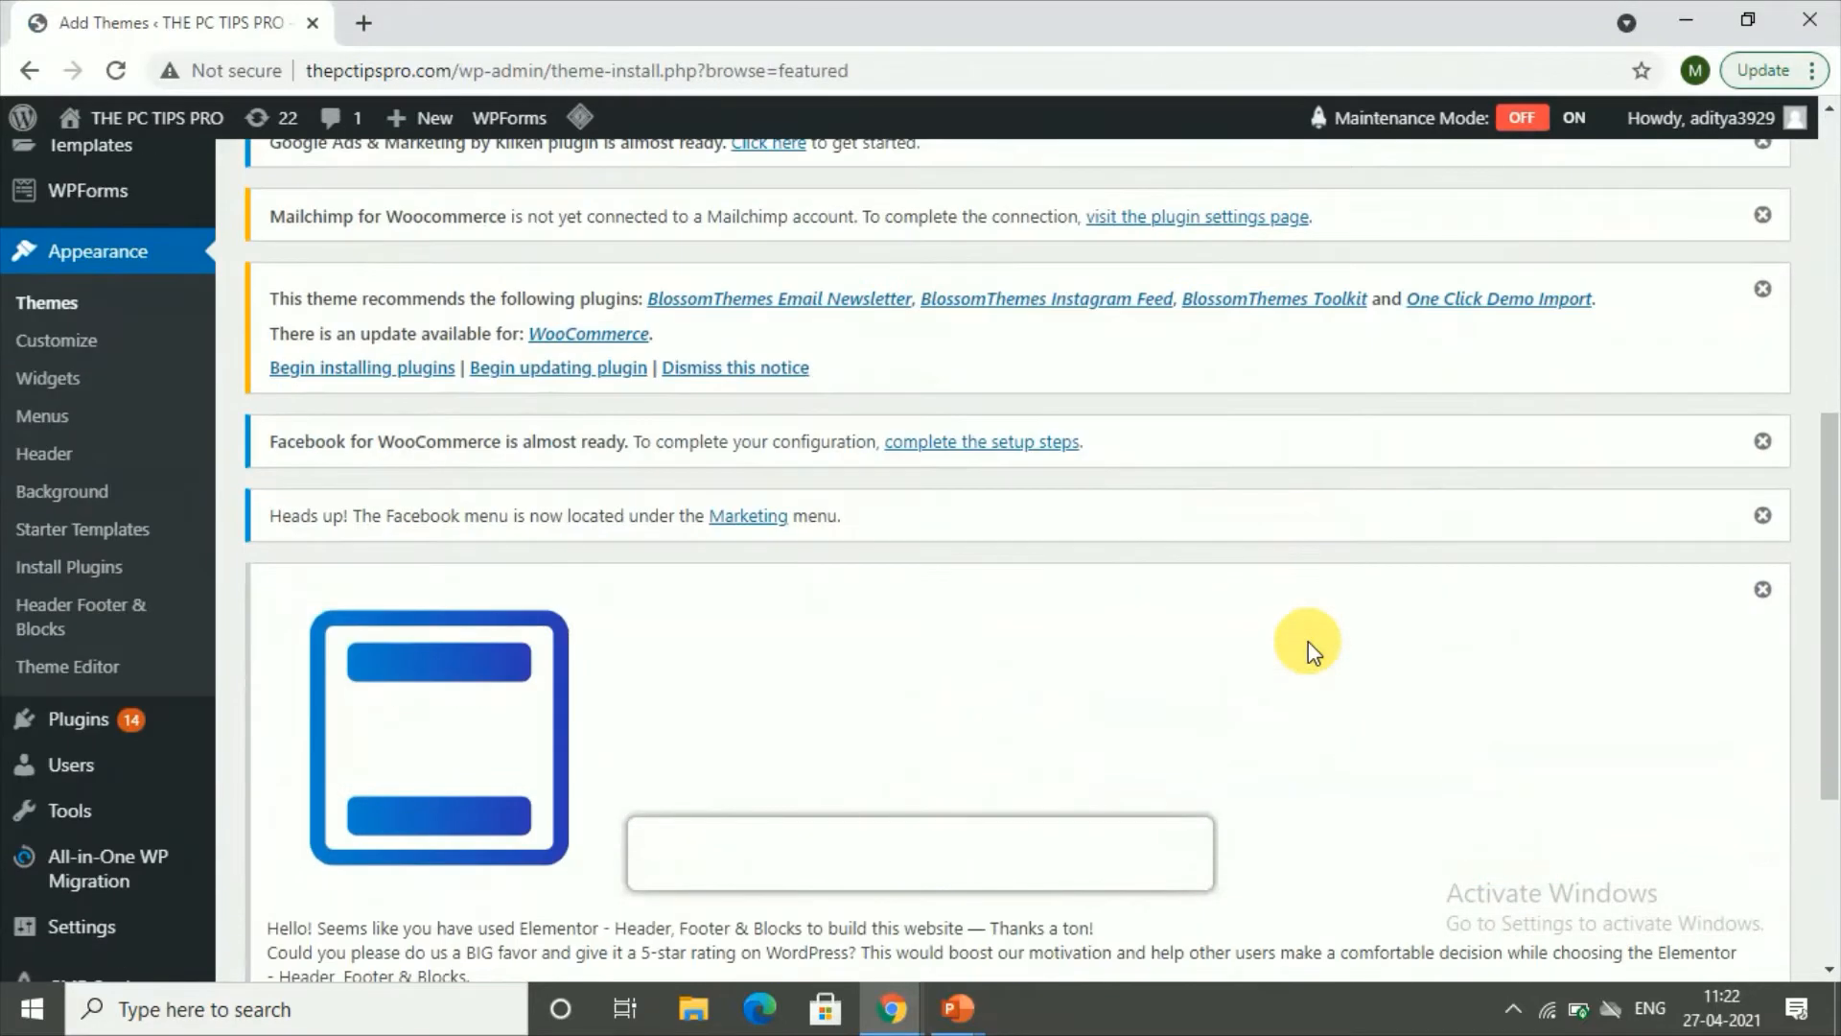
{"action": "scroll", "coordinate": [1054, 644], "scroll_direction": "down", "scroll_amount": 4}
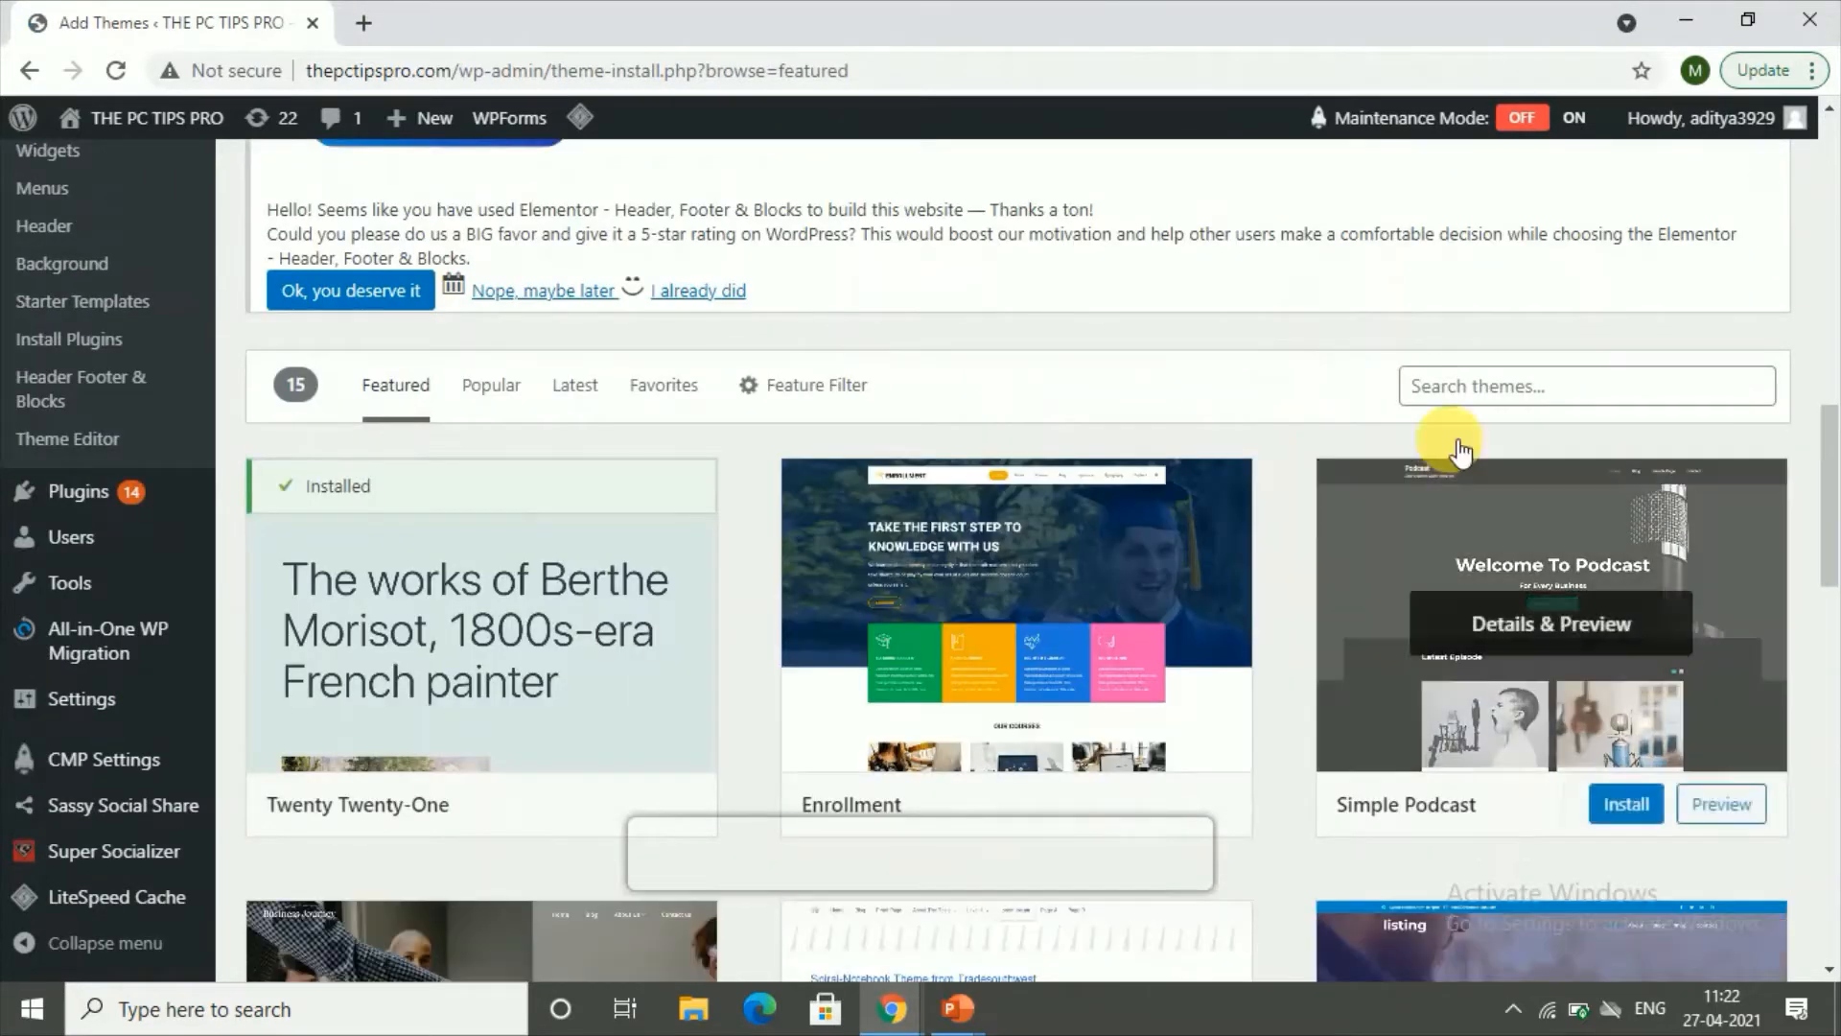
{"action": "left_click", "coordinate": [1451, 403]}
{"action": "scroll", "coordinate": [432, 596], "scroll_direction": "down", "scroll_amount": 1}
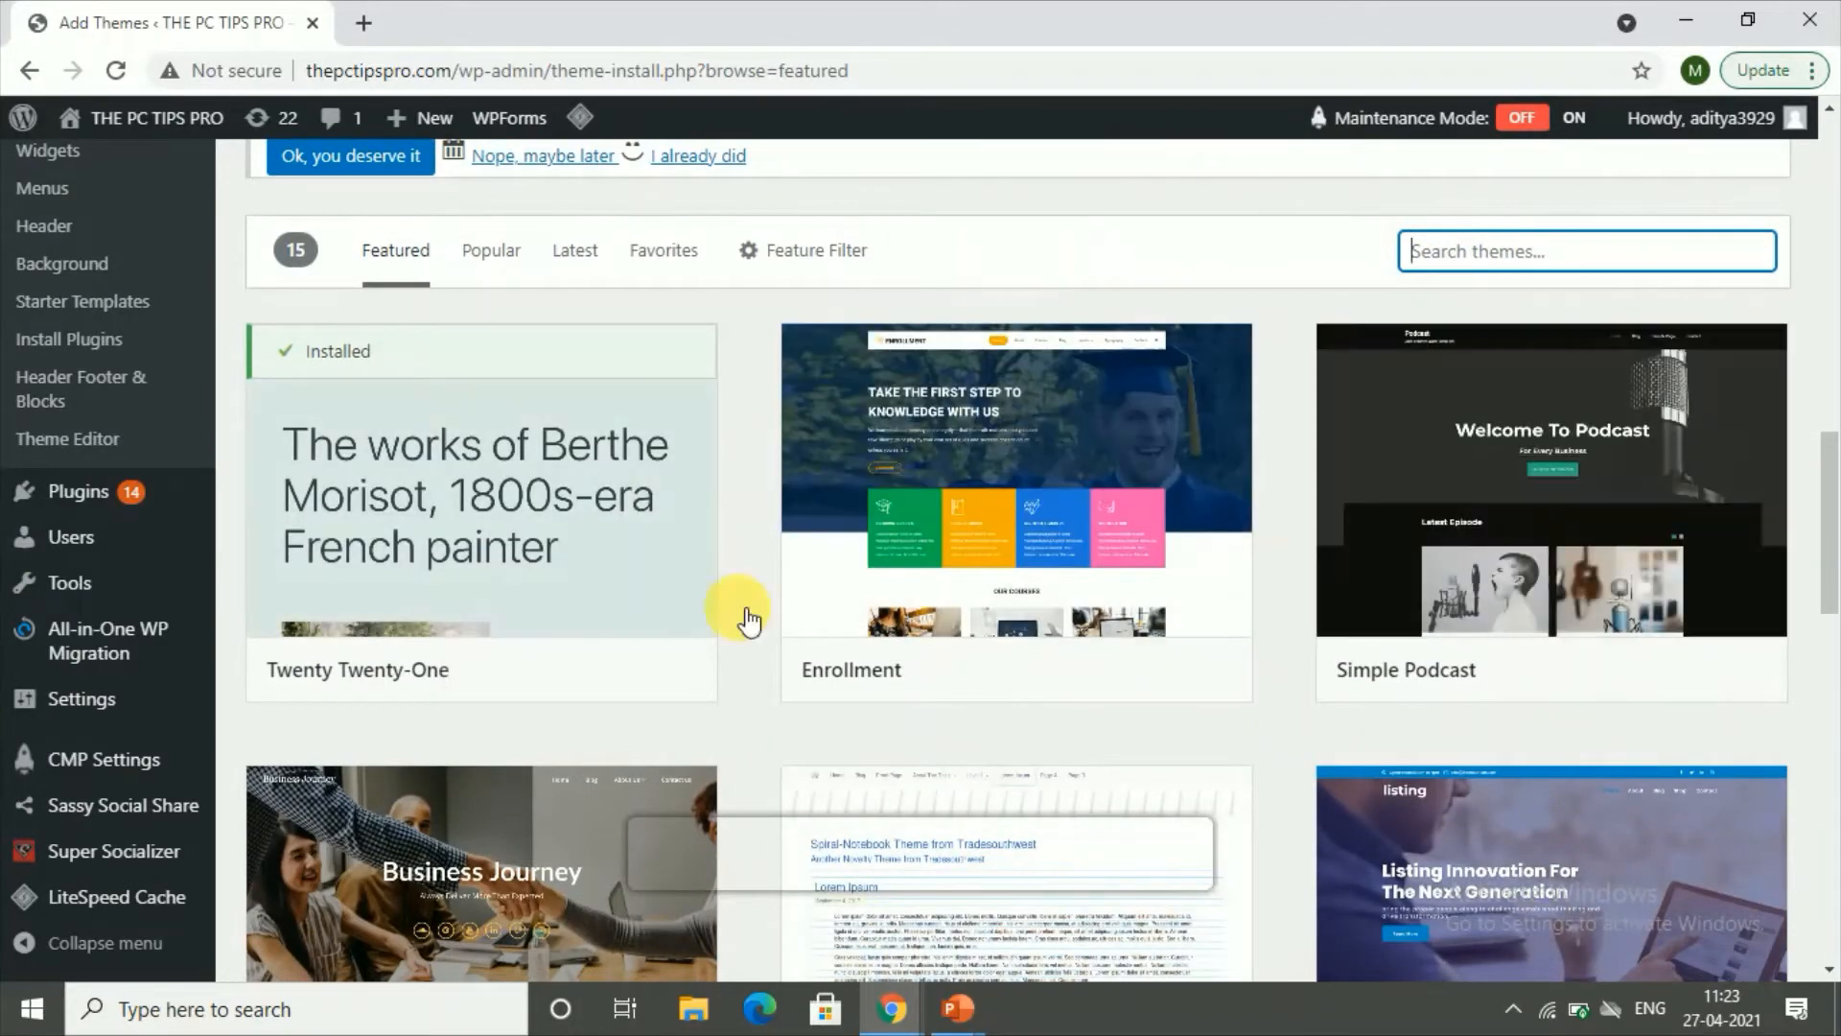
{"action": "mouse_move", "coordinate": [587, 649]}
{"action": "scroll", "coordinate": [767, 620], "scroll_direction": "down", "scroll_amount": 10}
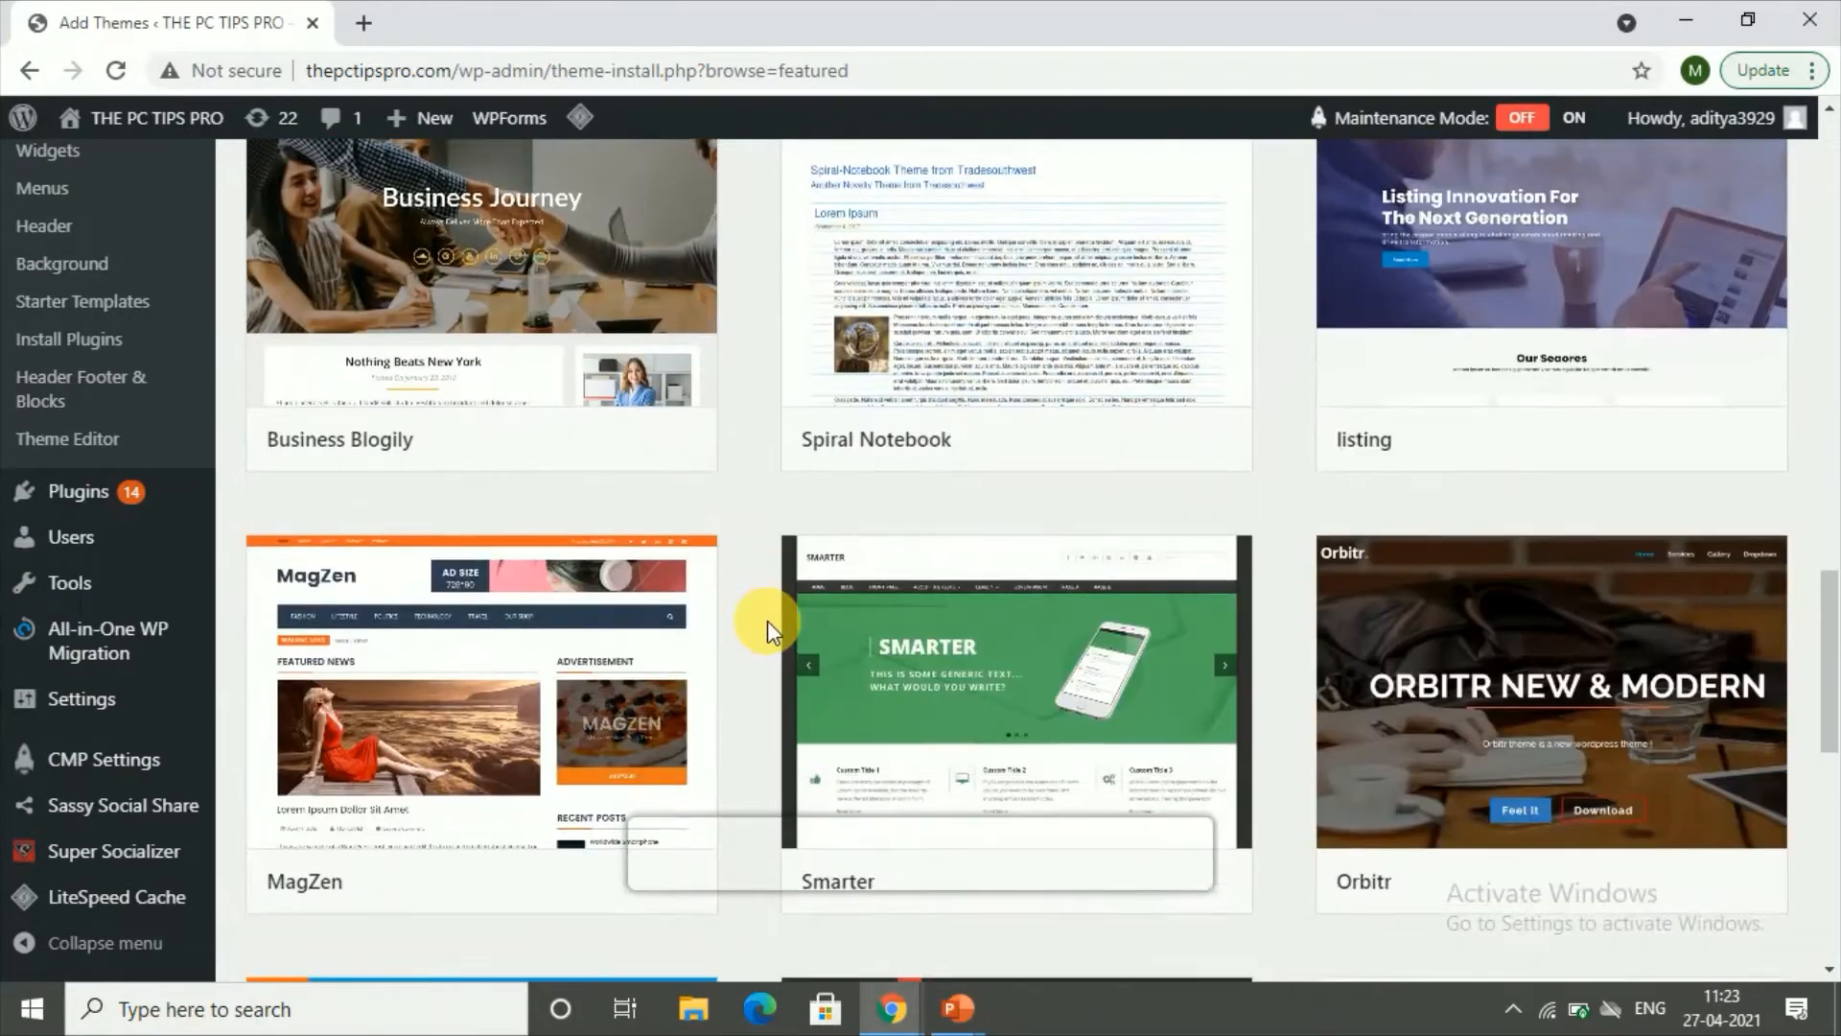
{"action": "scroll", "coordinate": [555, 803], "scroll_direction": "down", "scroll_amount": 7}
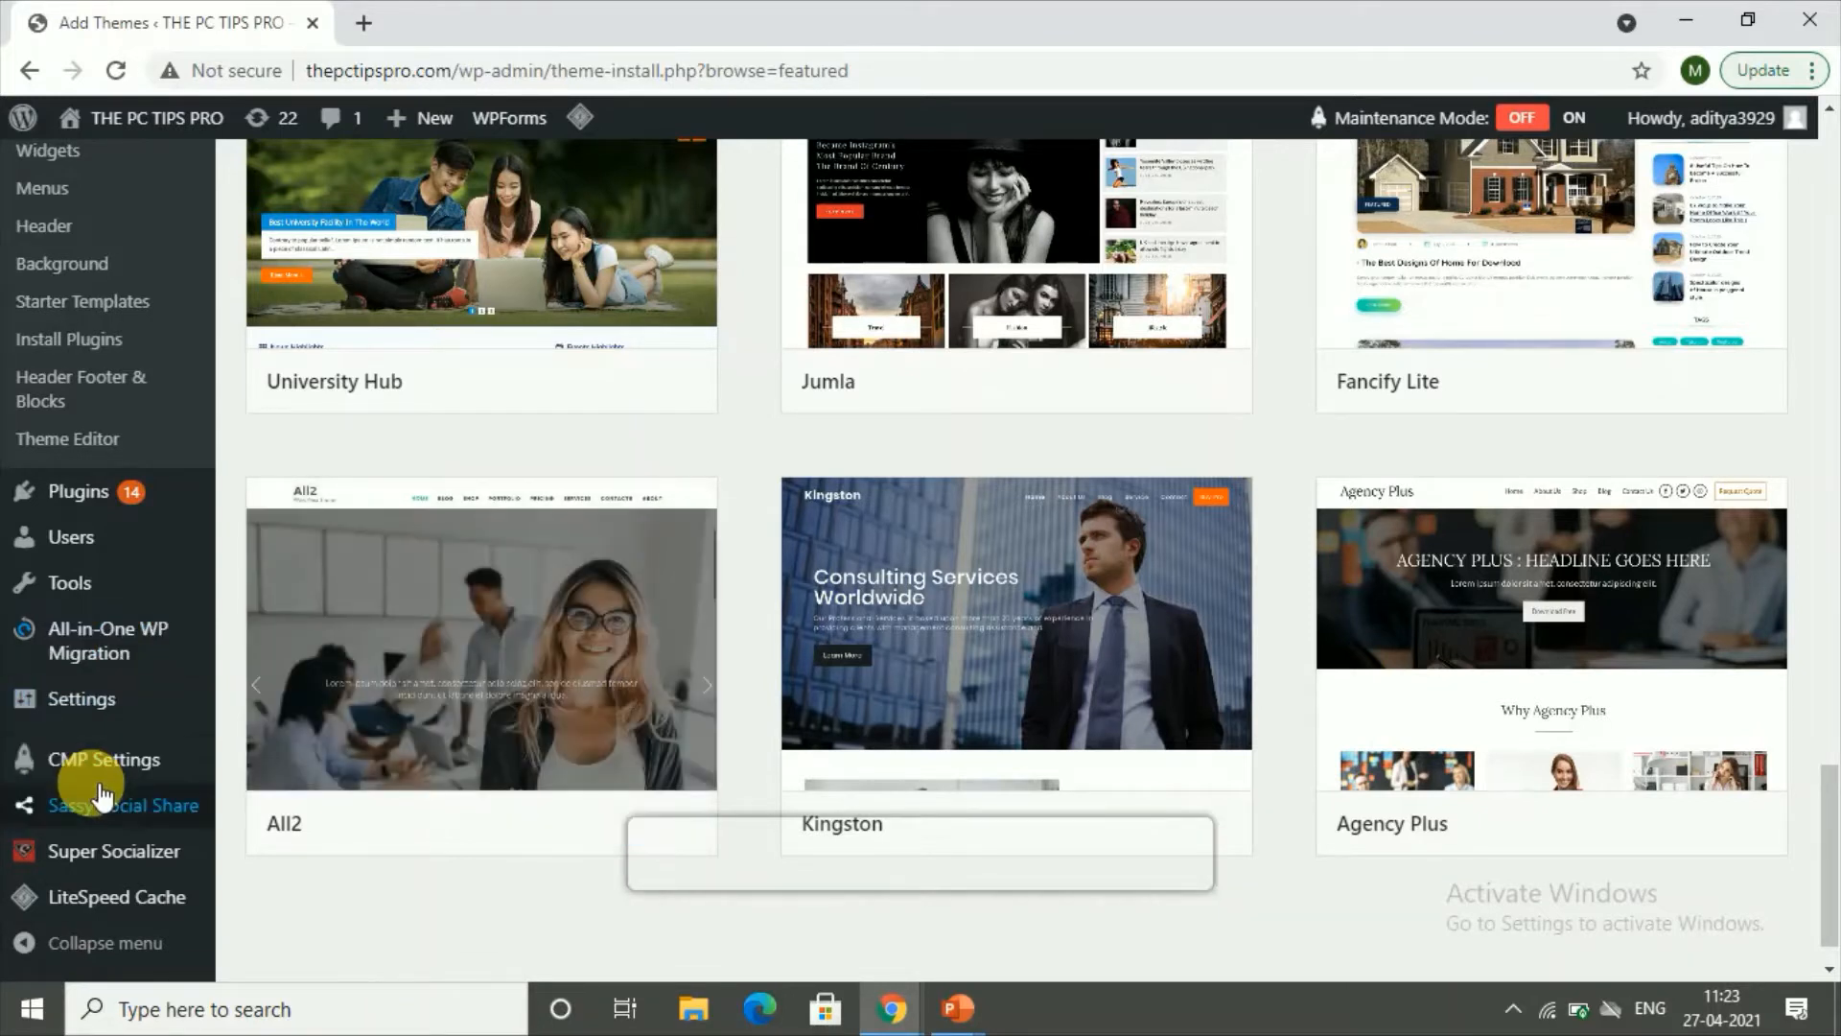
Open the page for adding new plugins and search for "elementor" by keyword.
{"action": "mouse_move", "coordinate": [104, 794]}
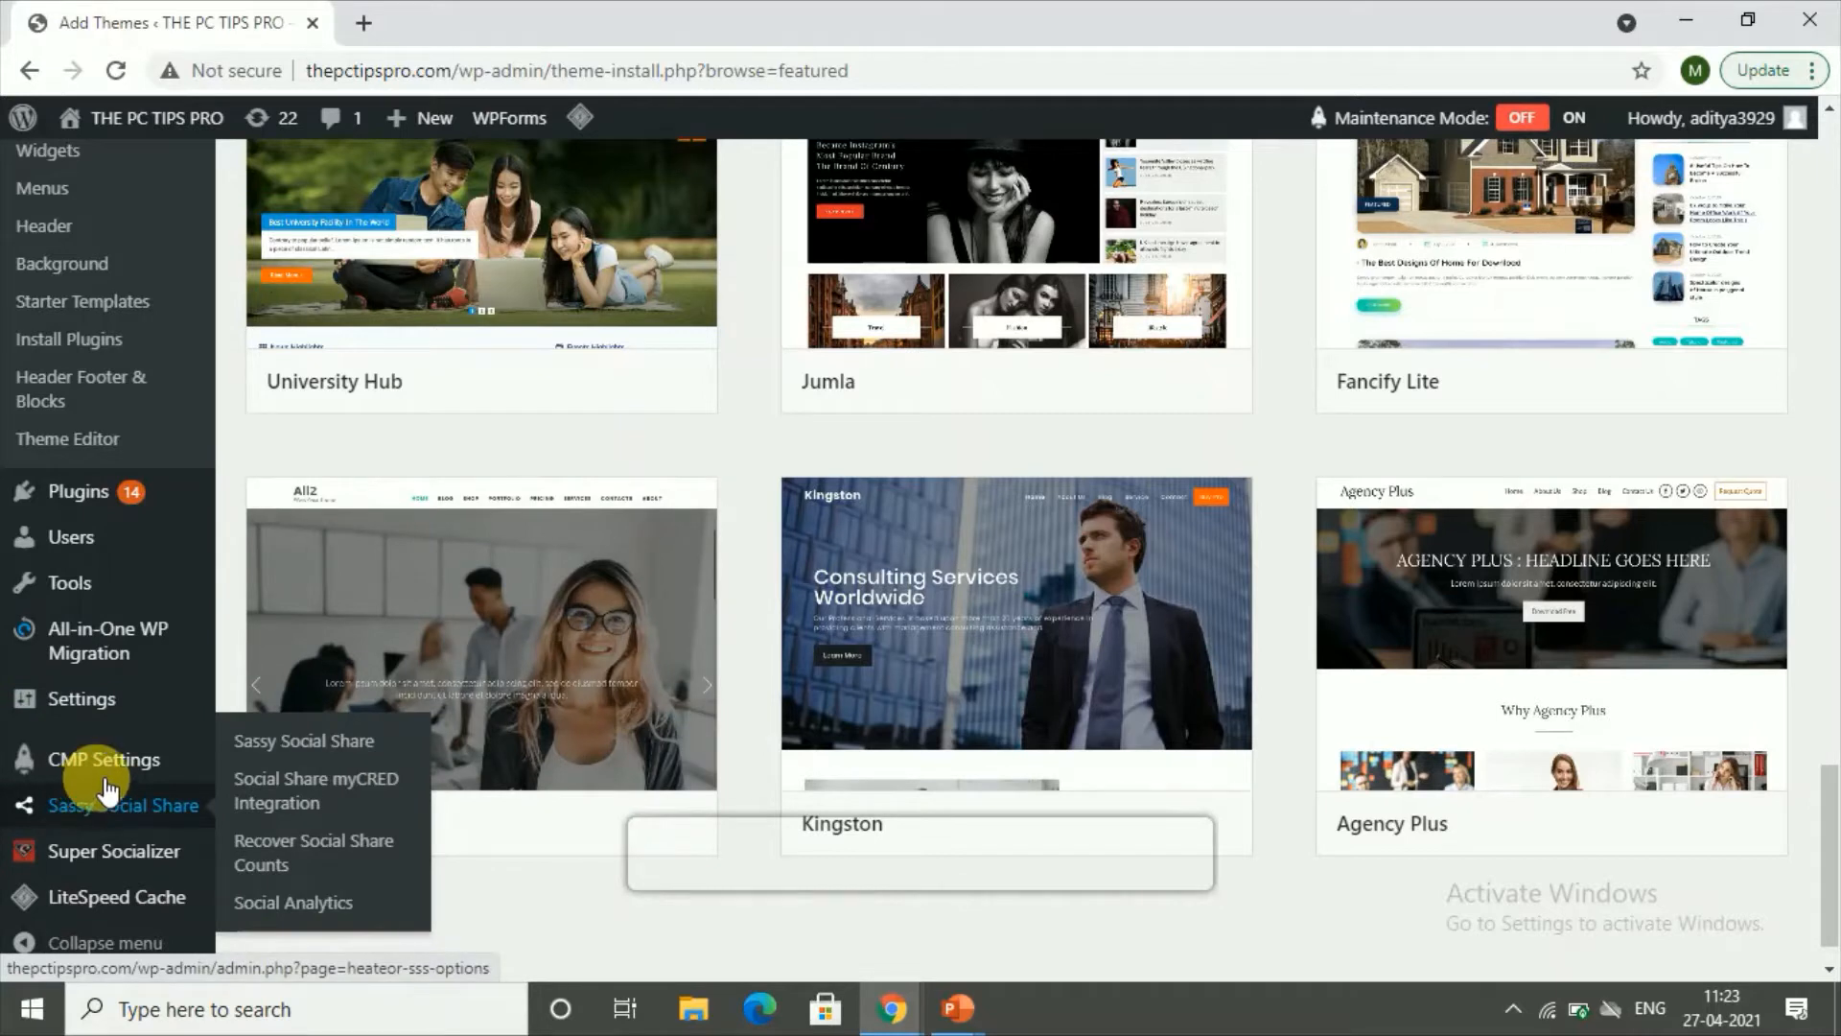
{"action": "mouse_move", "coordinate": [87, 502]}
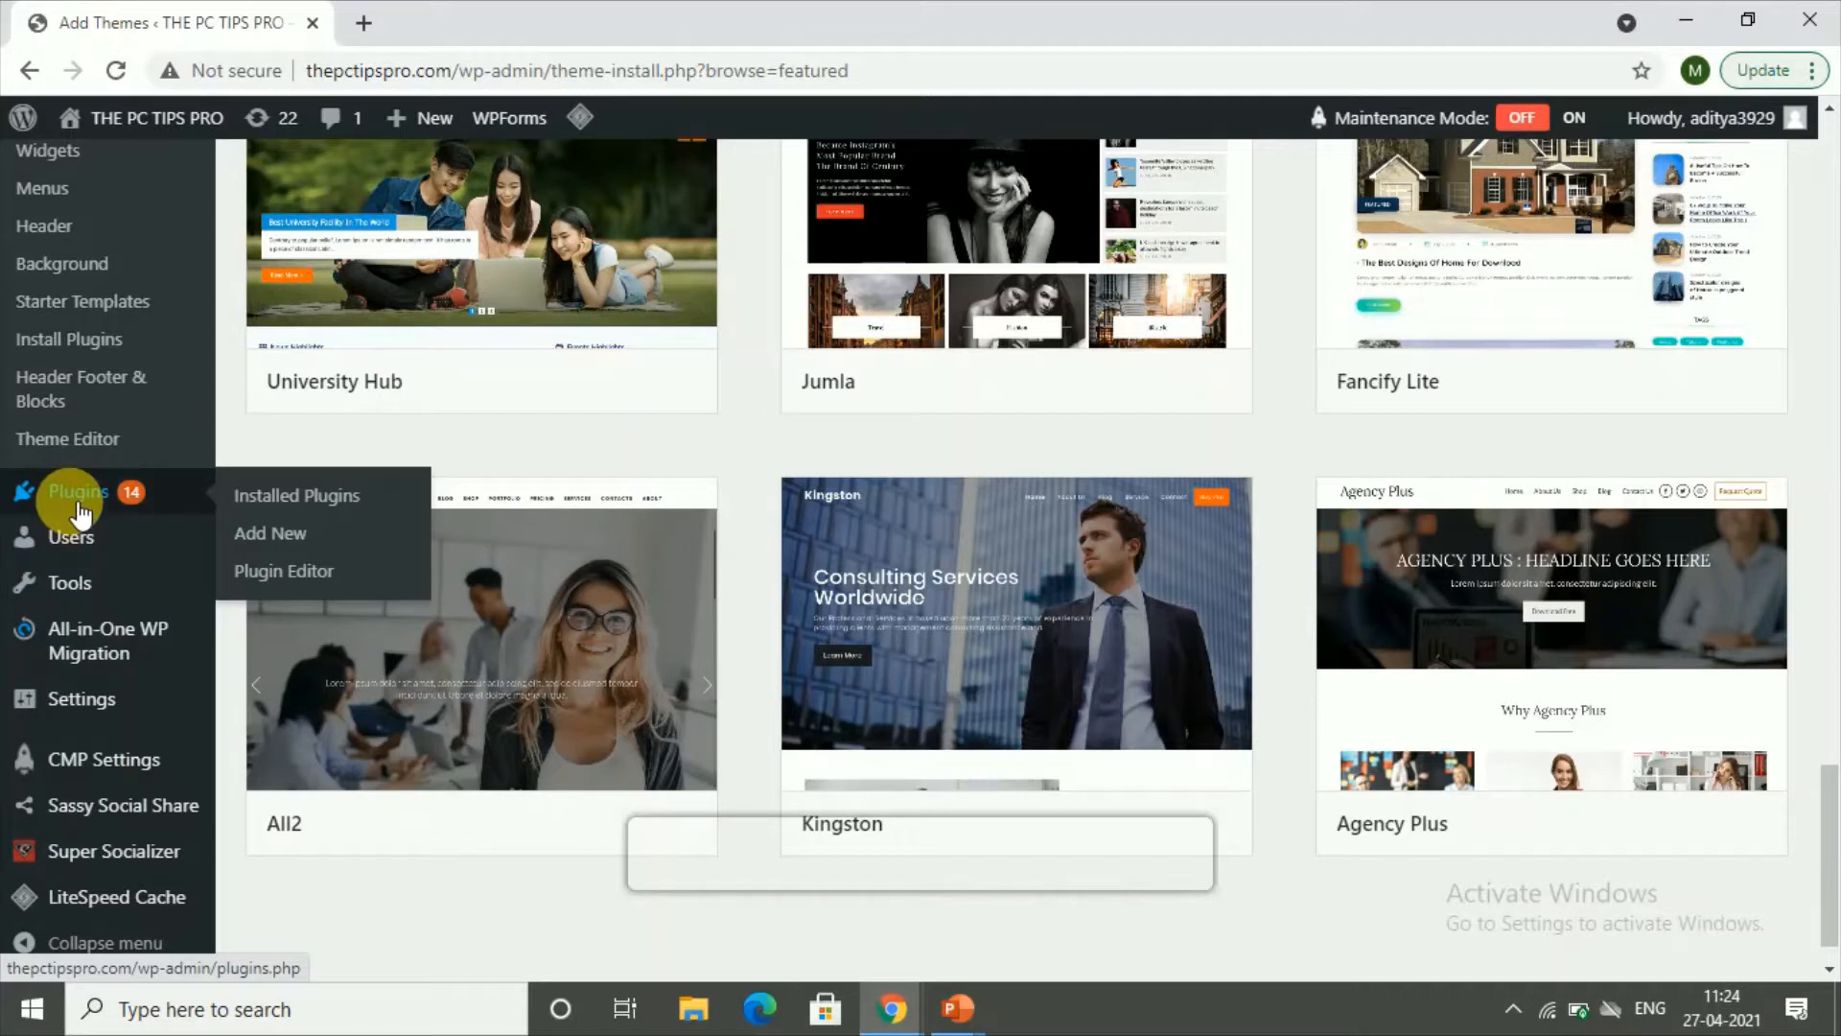
{"action": "left_click", "coordinate": [283, 540]}
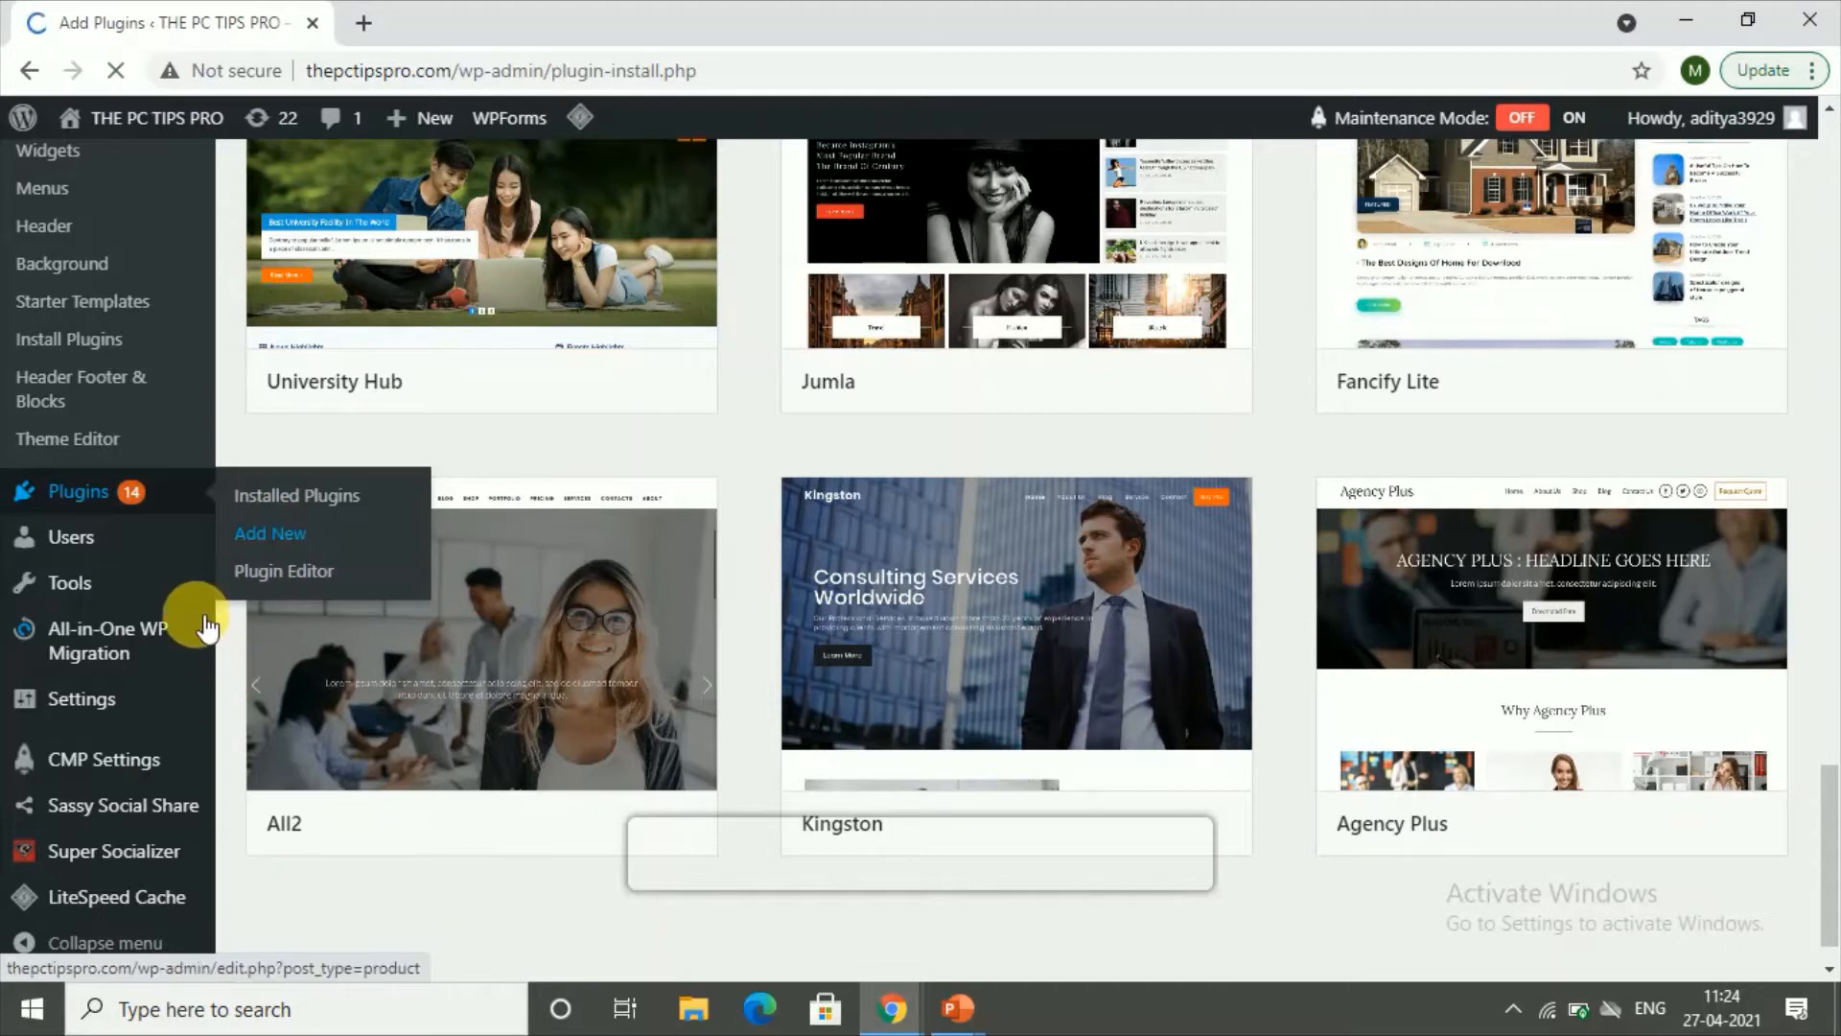
{"action": "scroll", "coordinate": [1170, 760], "scroll_direction": "down", "scroll_amount": 10}
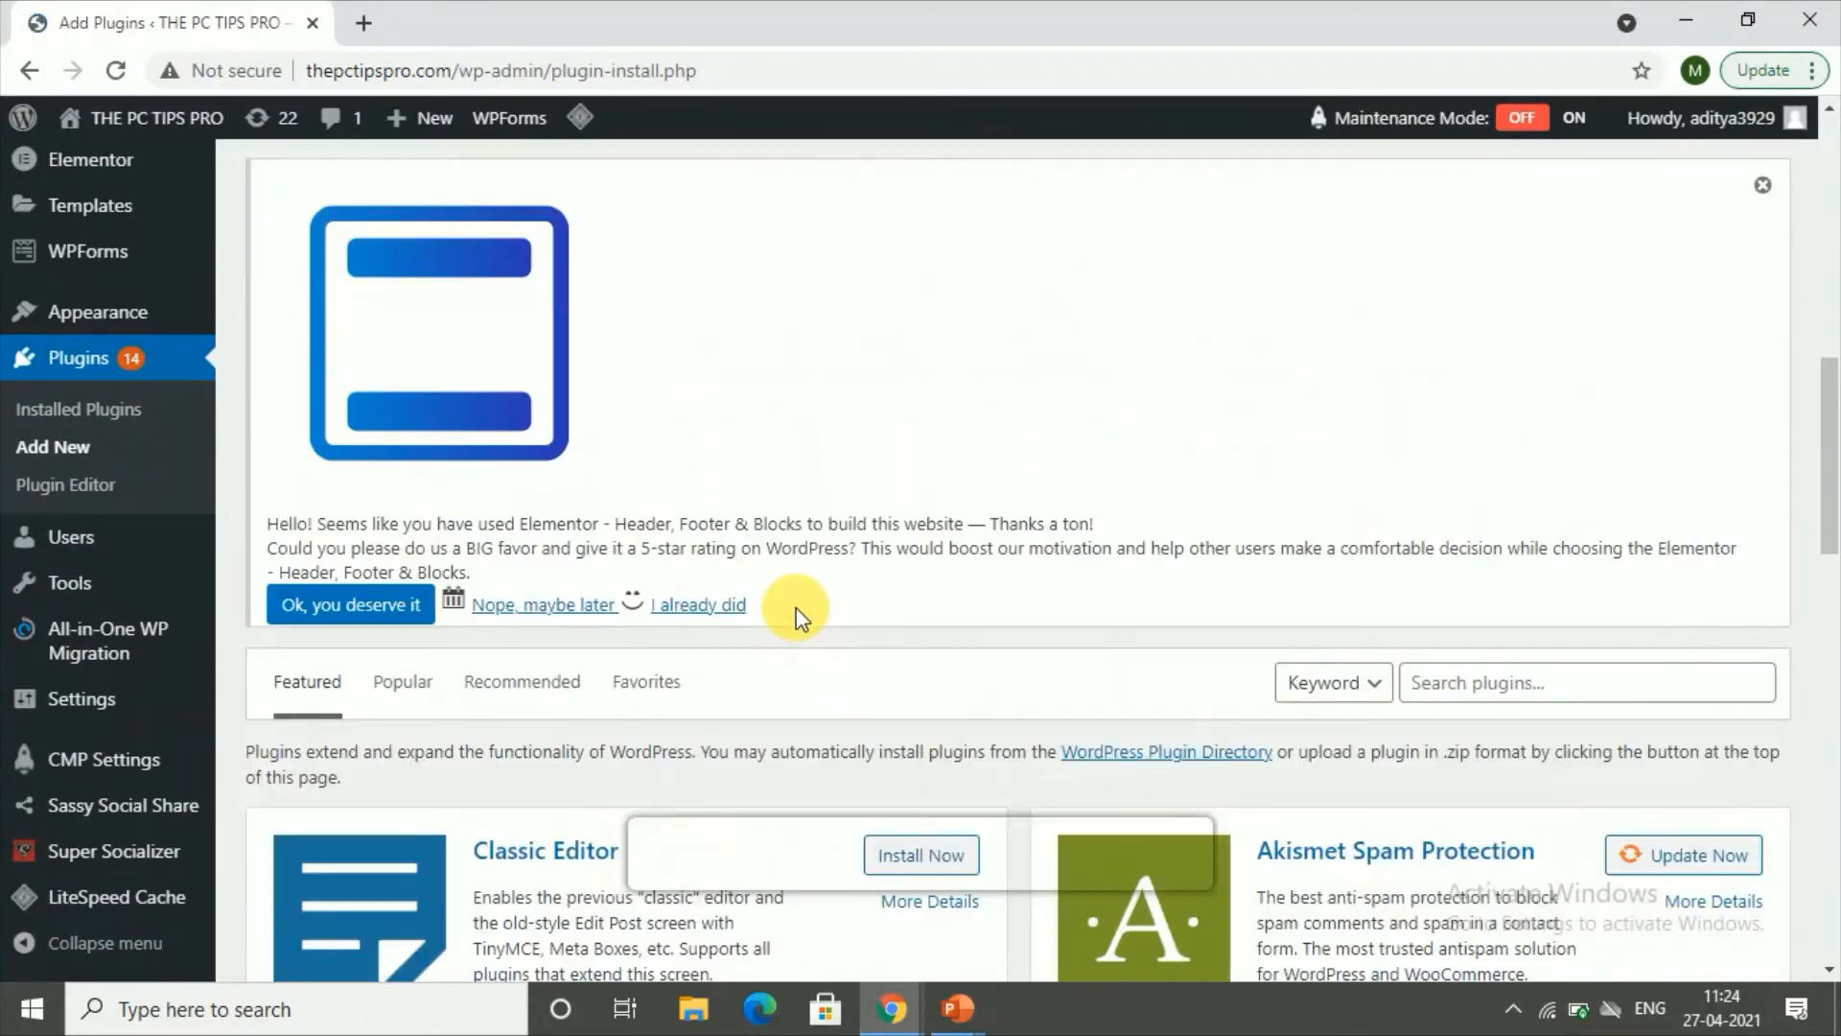
{"action": "scroll", "coordinate": [796, 608], "scroll_direction": "down", "scroll_amount": 3}
{"action": "left_click", "coordinate": [1480, 412]}
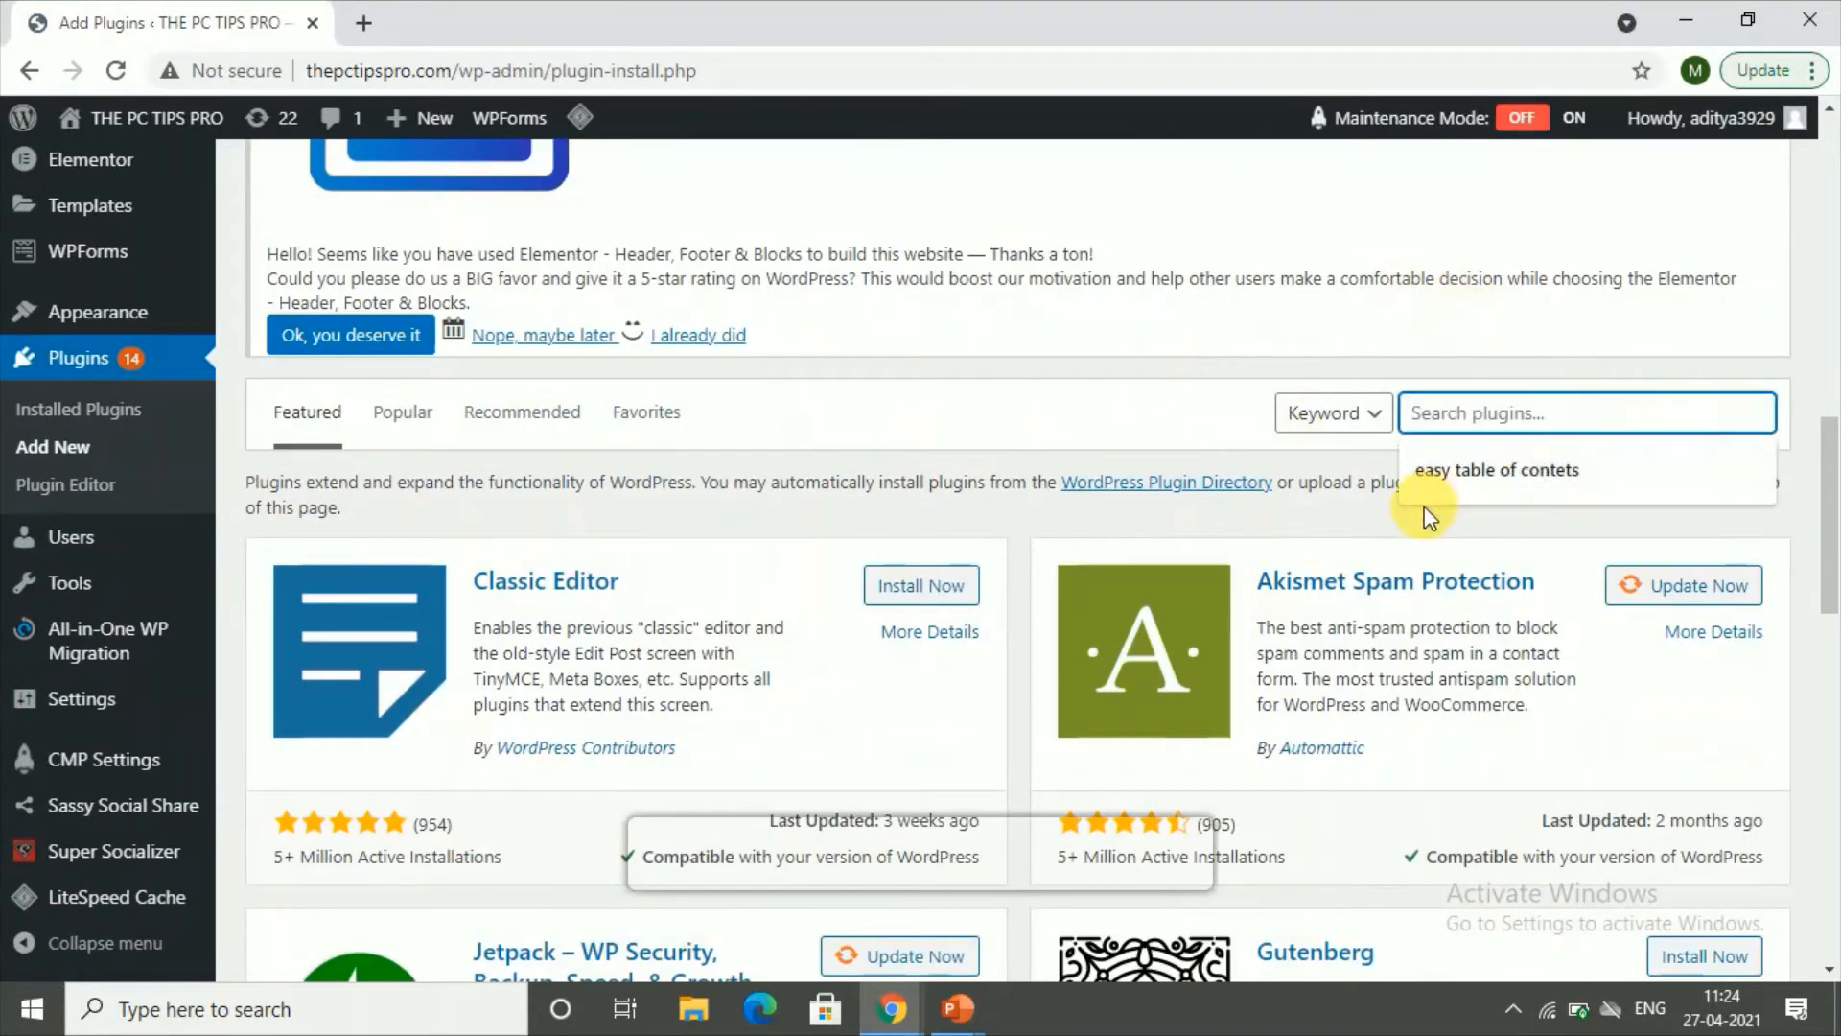
{"action": "type", "text": "ele"}
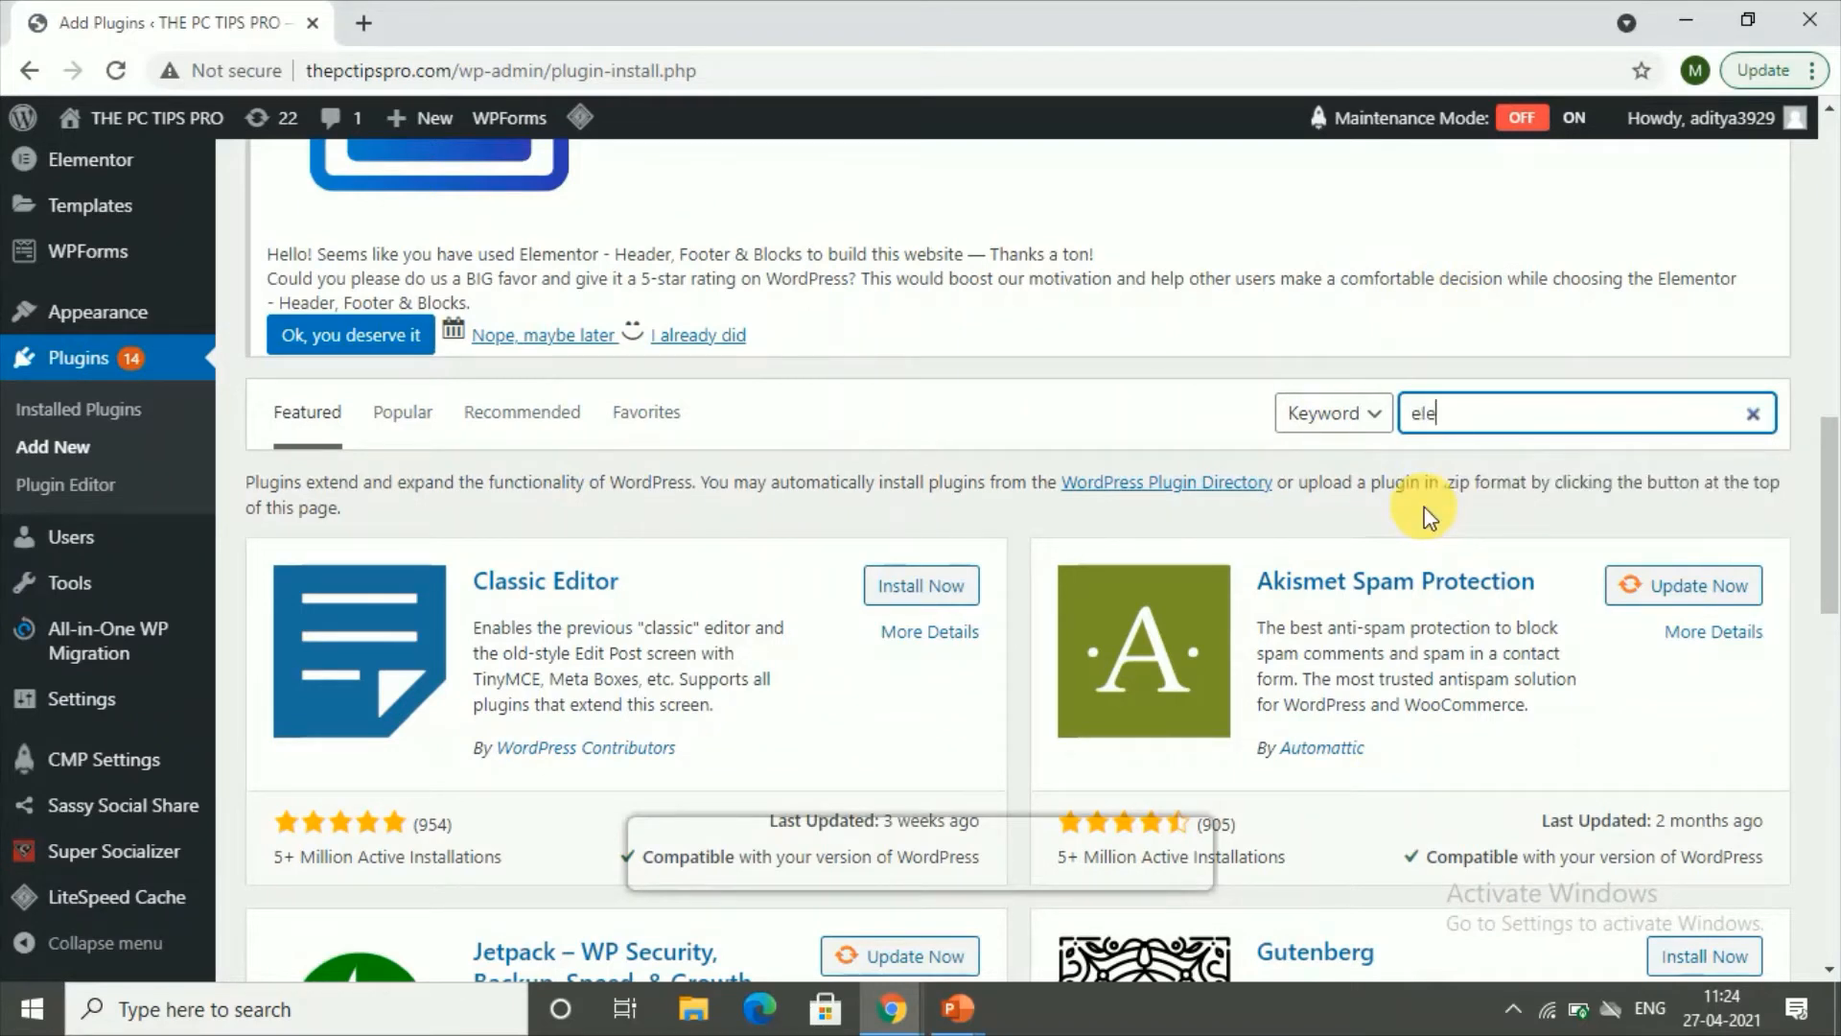
{"action": "type", "text": "mentor"}
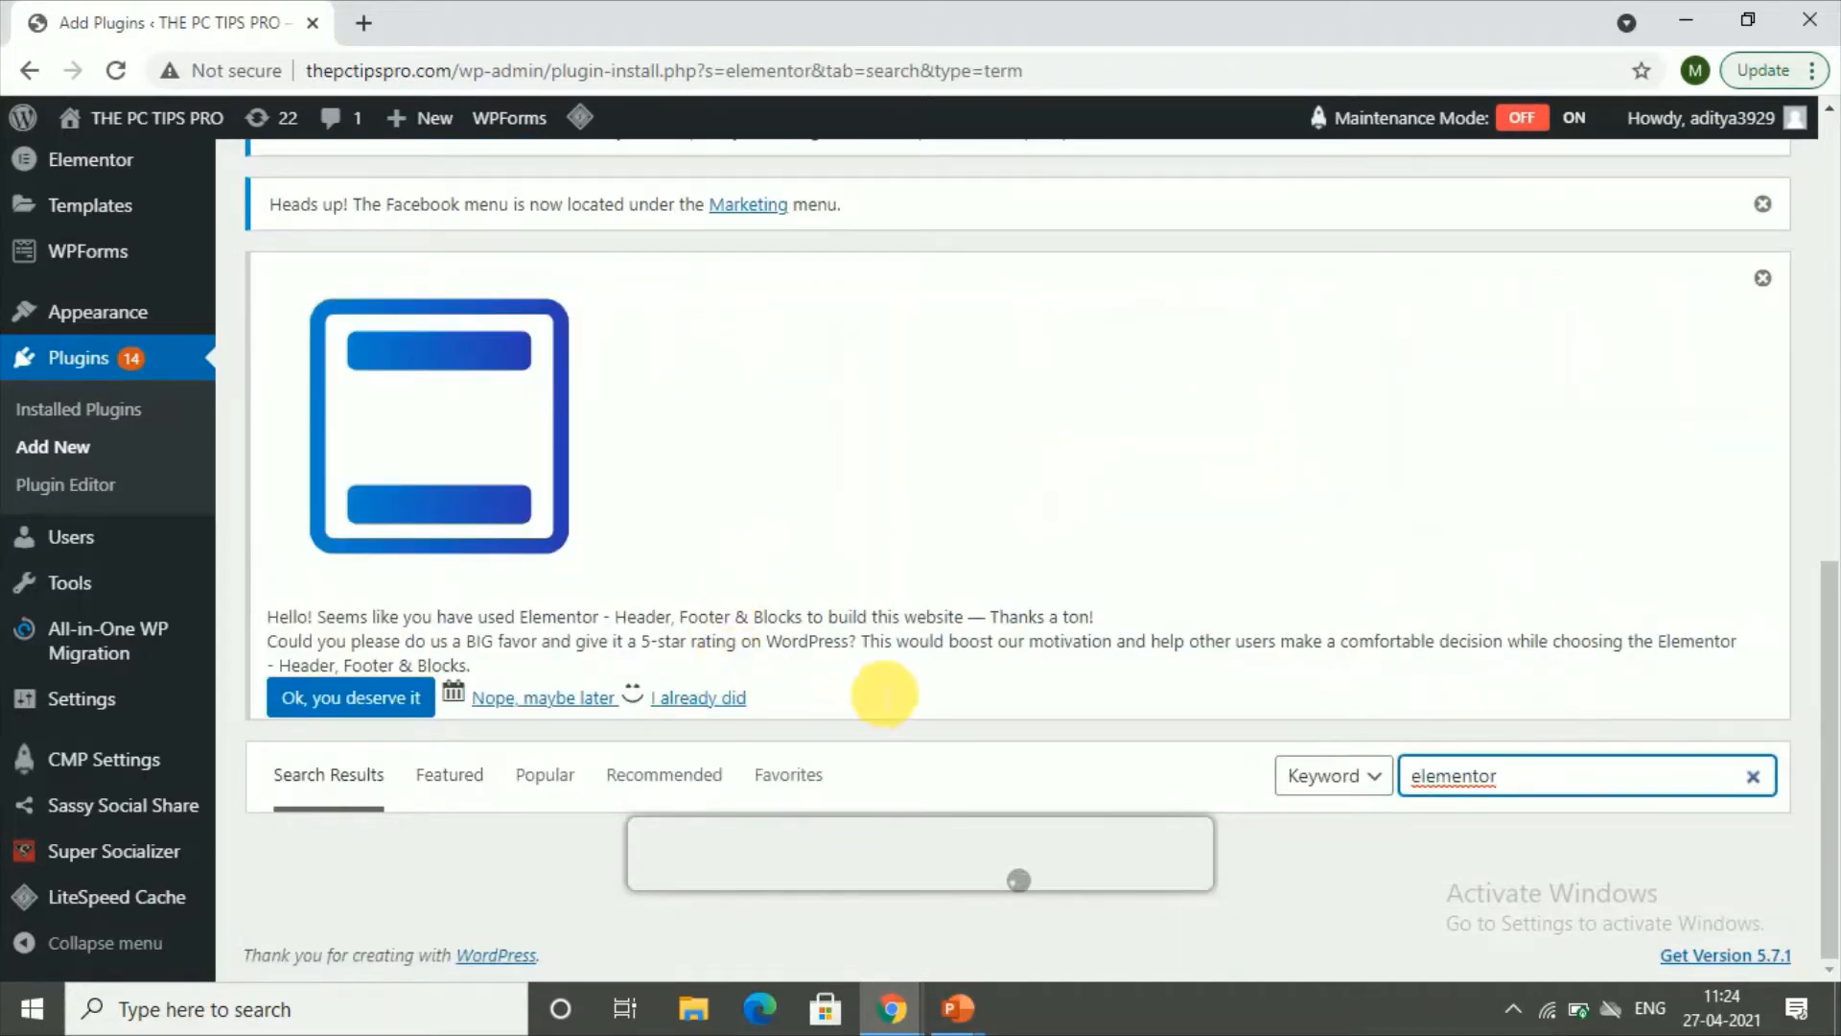
{"action": "scroll", "coordinate": [1122, 796], "scroll_direction": "down", "scroll_amount": 3}
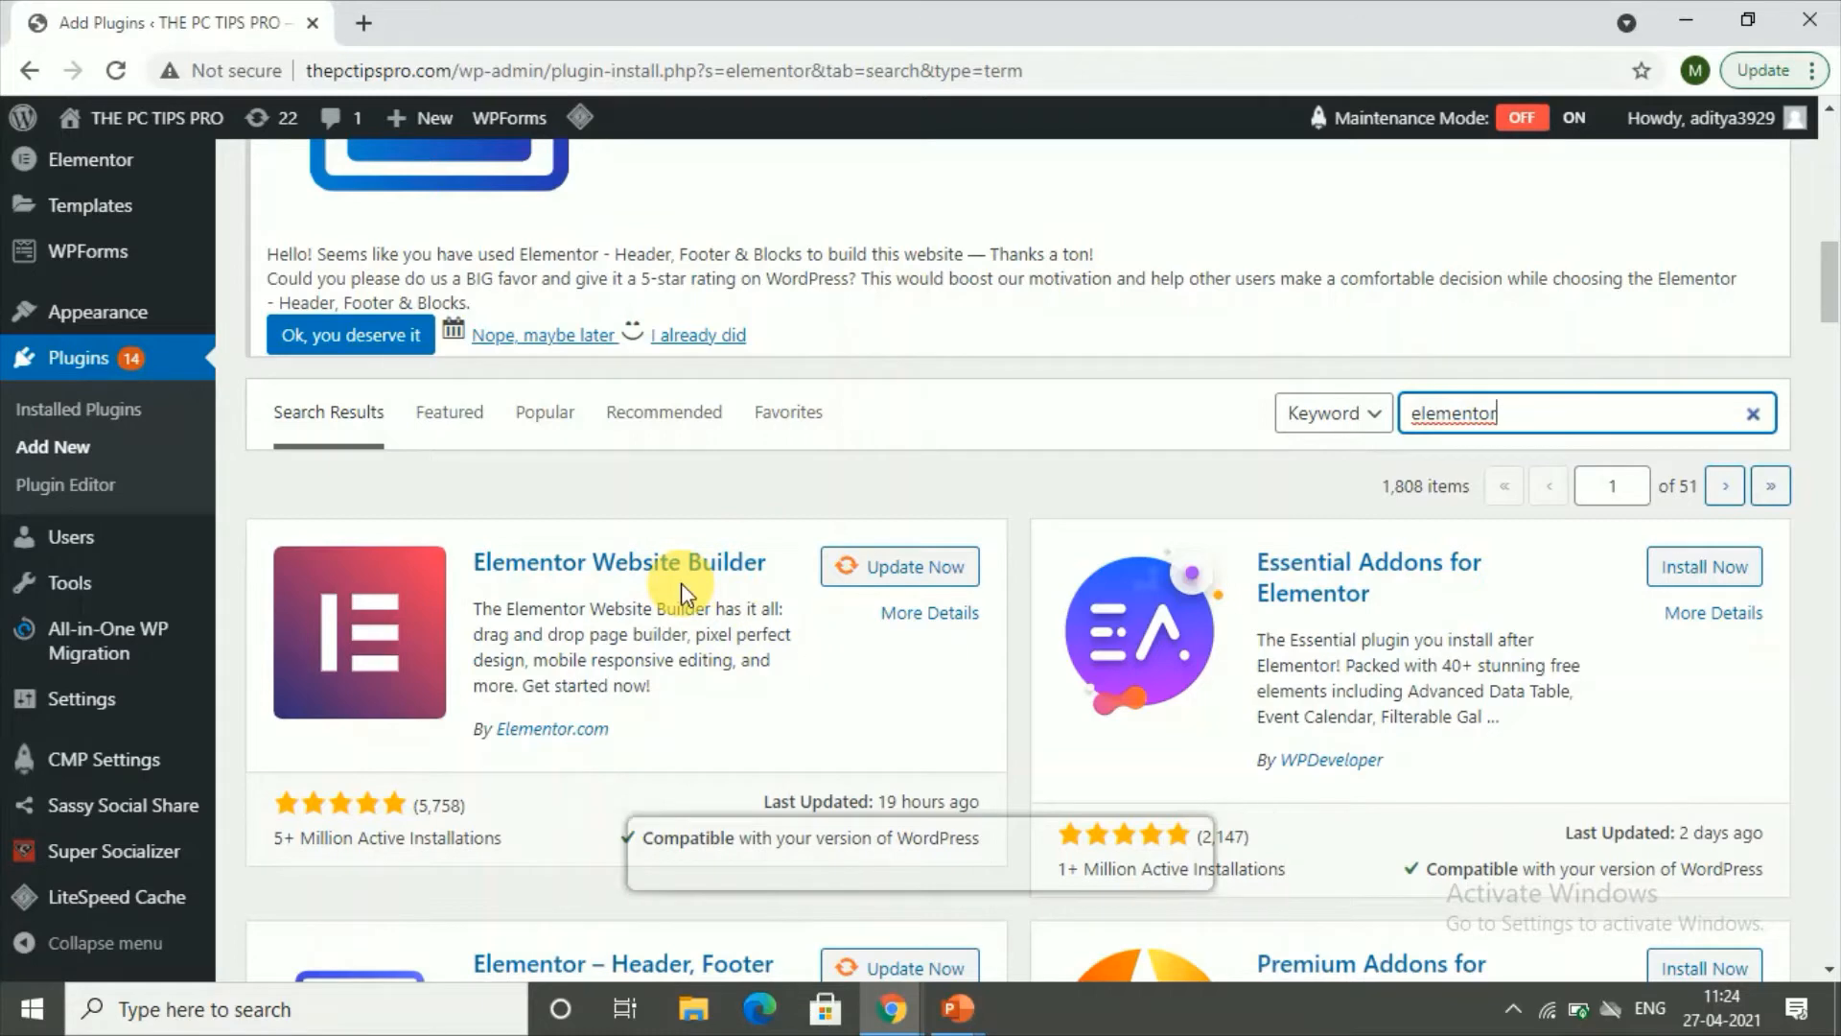
Visit the live site, look over its home page, and open the Home page for editing with Elementor.
{"action": "mouse_move", "coordinate": [23, 117]}
{"action": "scroll", "coordinate": [120, 347], "scroll_direction": "up", "scroll_amount": 6}
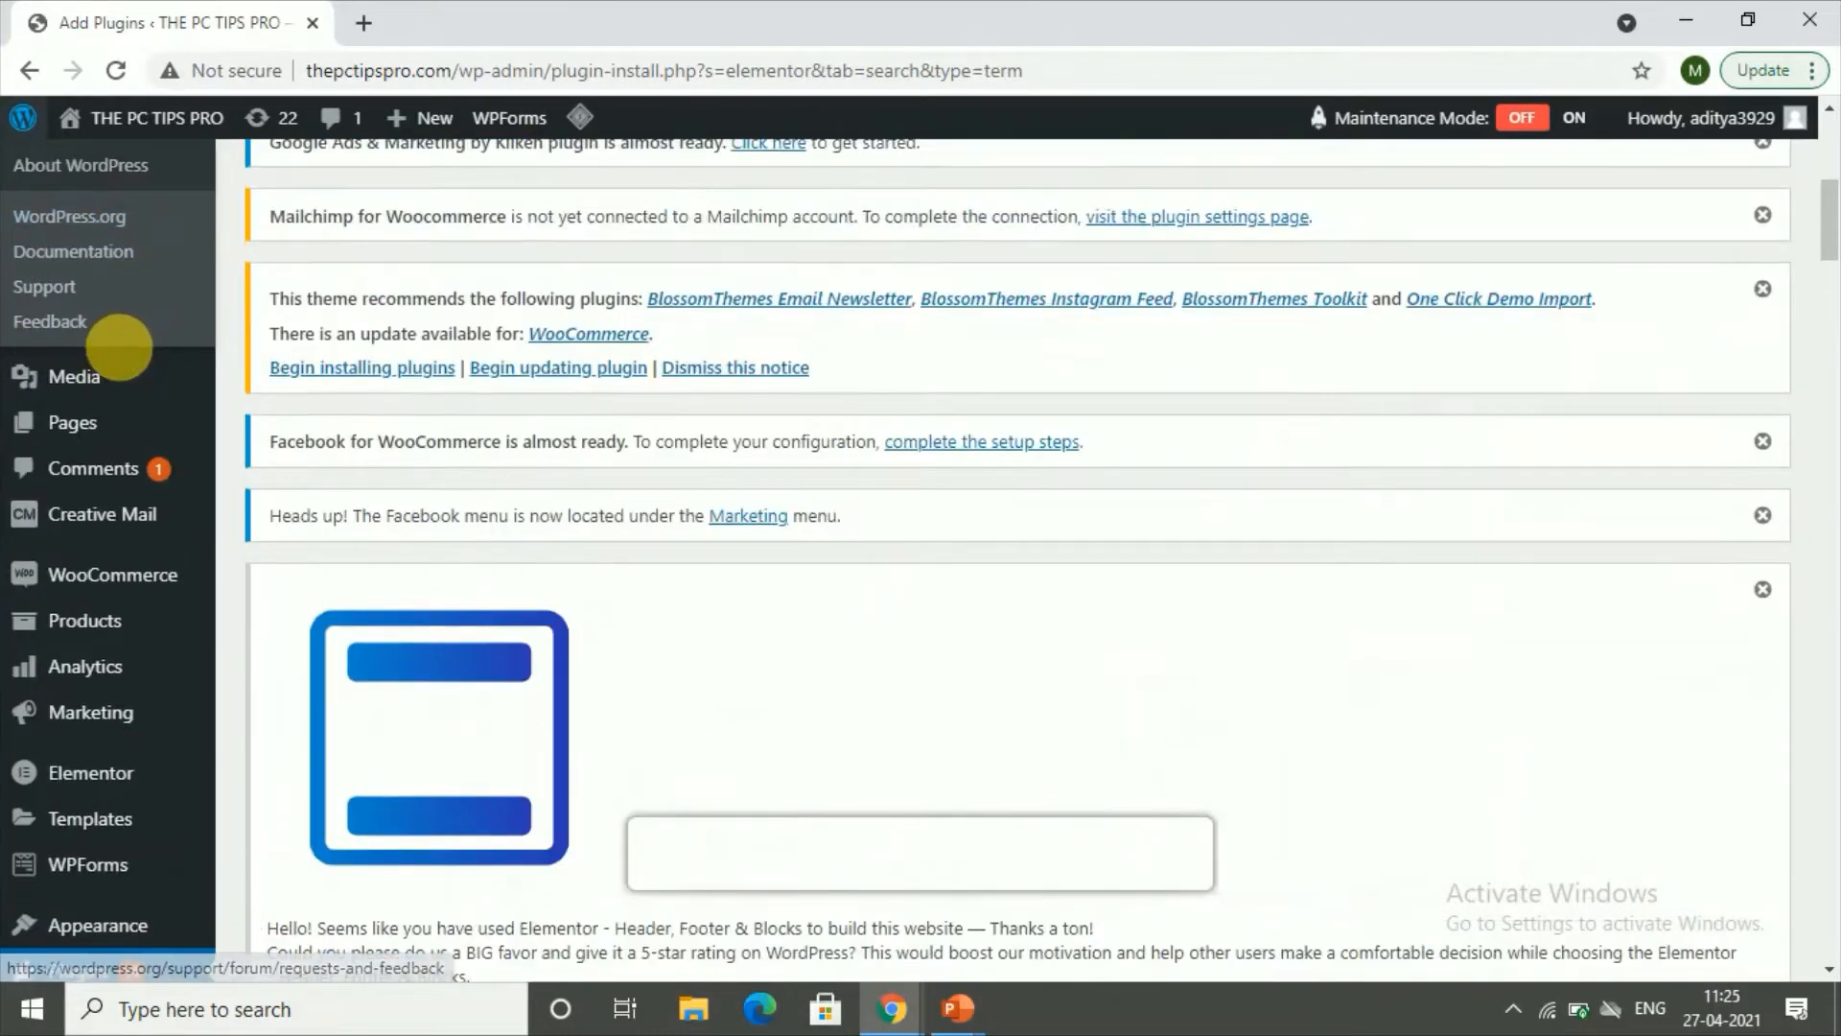
{"action": "scroll", "coordinate": [105, 316], "scroll_direction": "up", "scroll_amount": 5}
{"action": "mouse_move", "coordinate": [134, 119]}
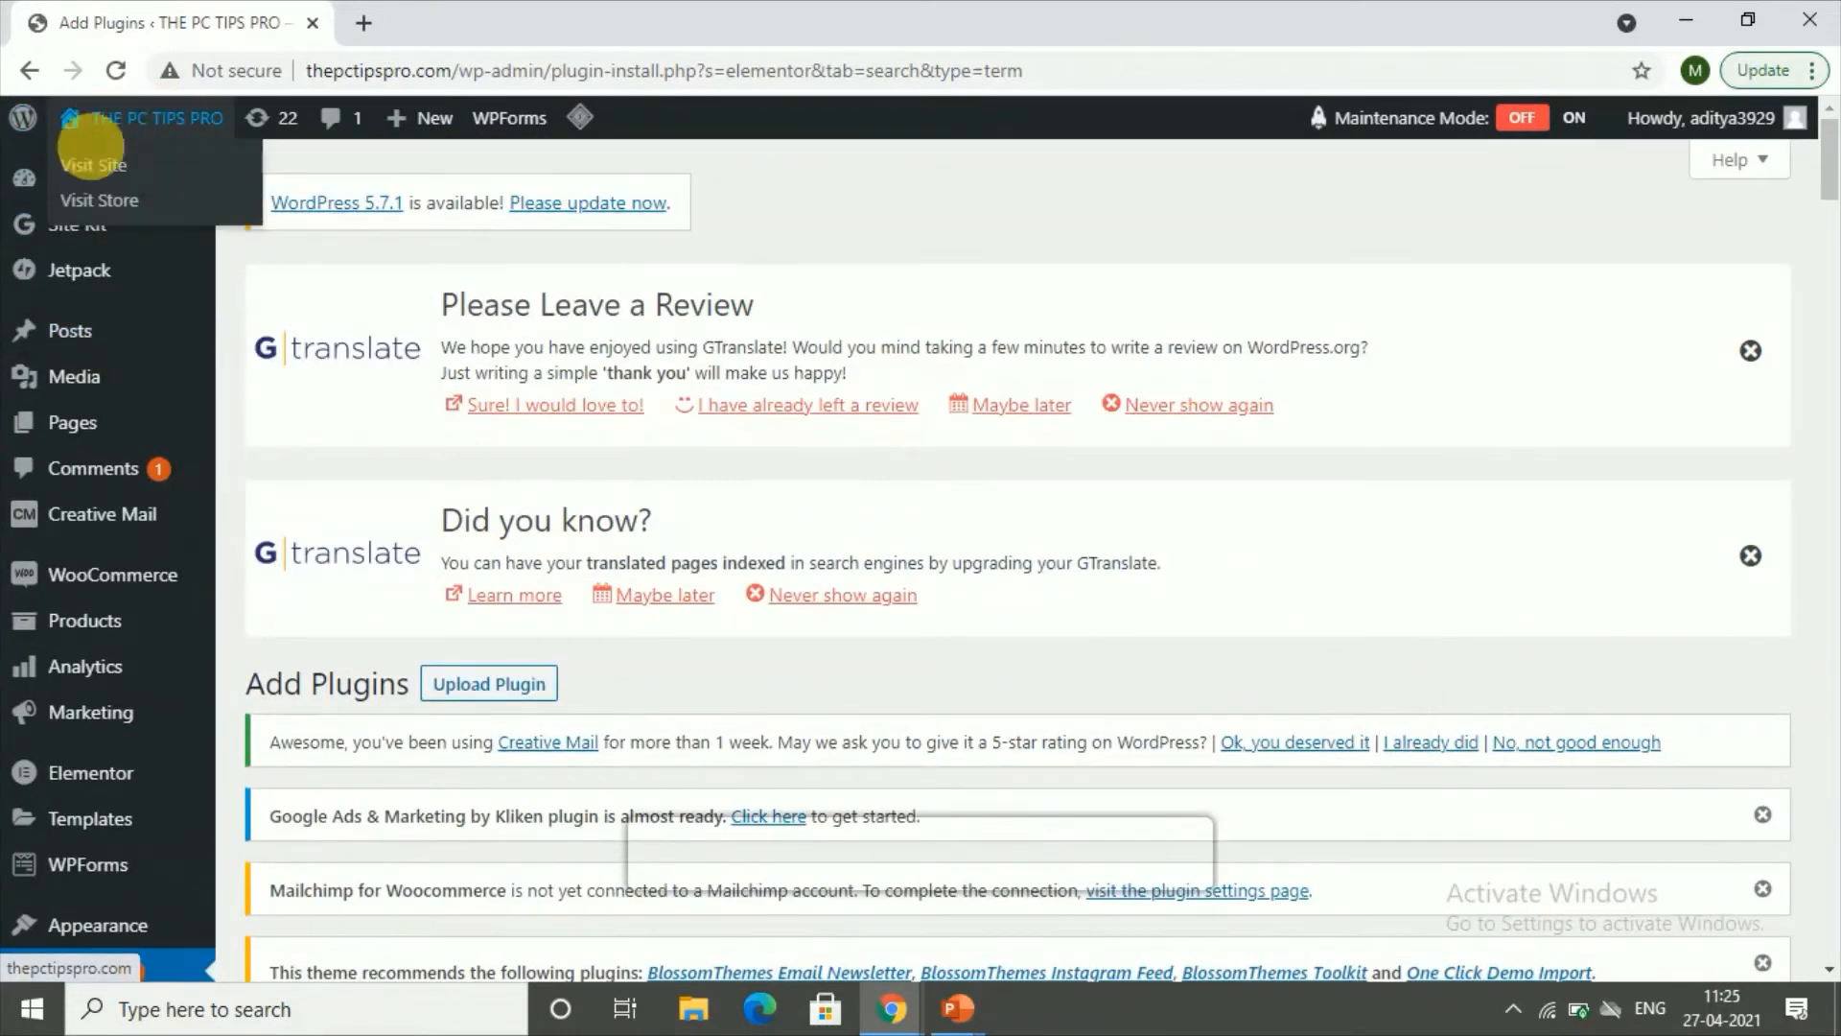
{"action": "left_click", "coordinate": [101, 168]}
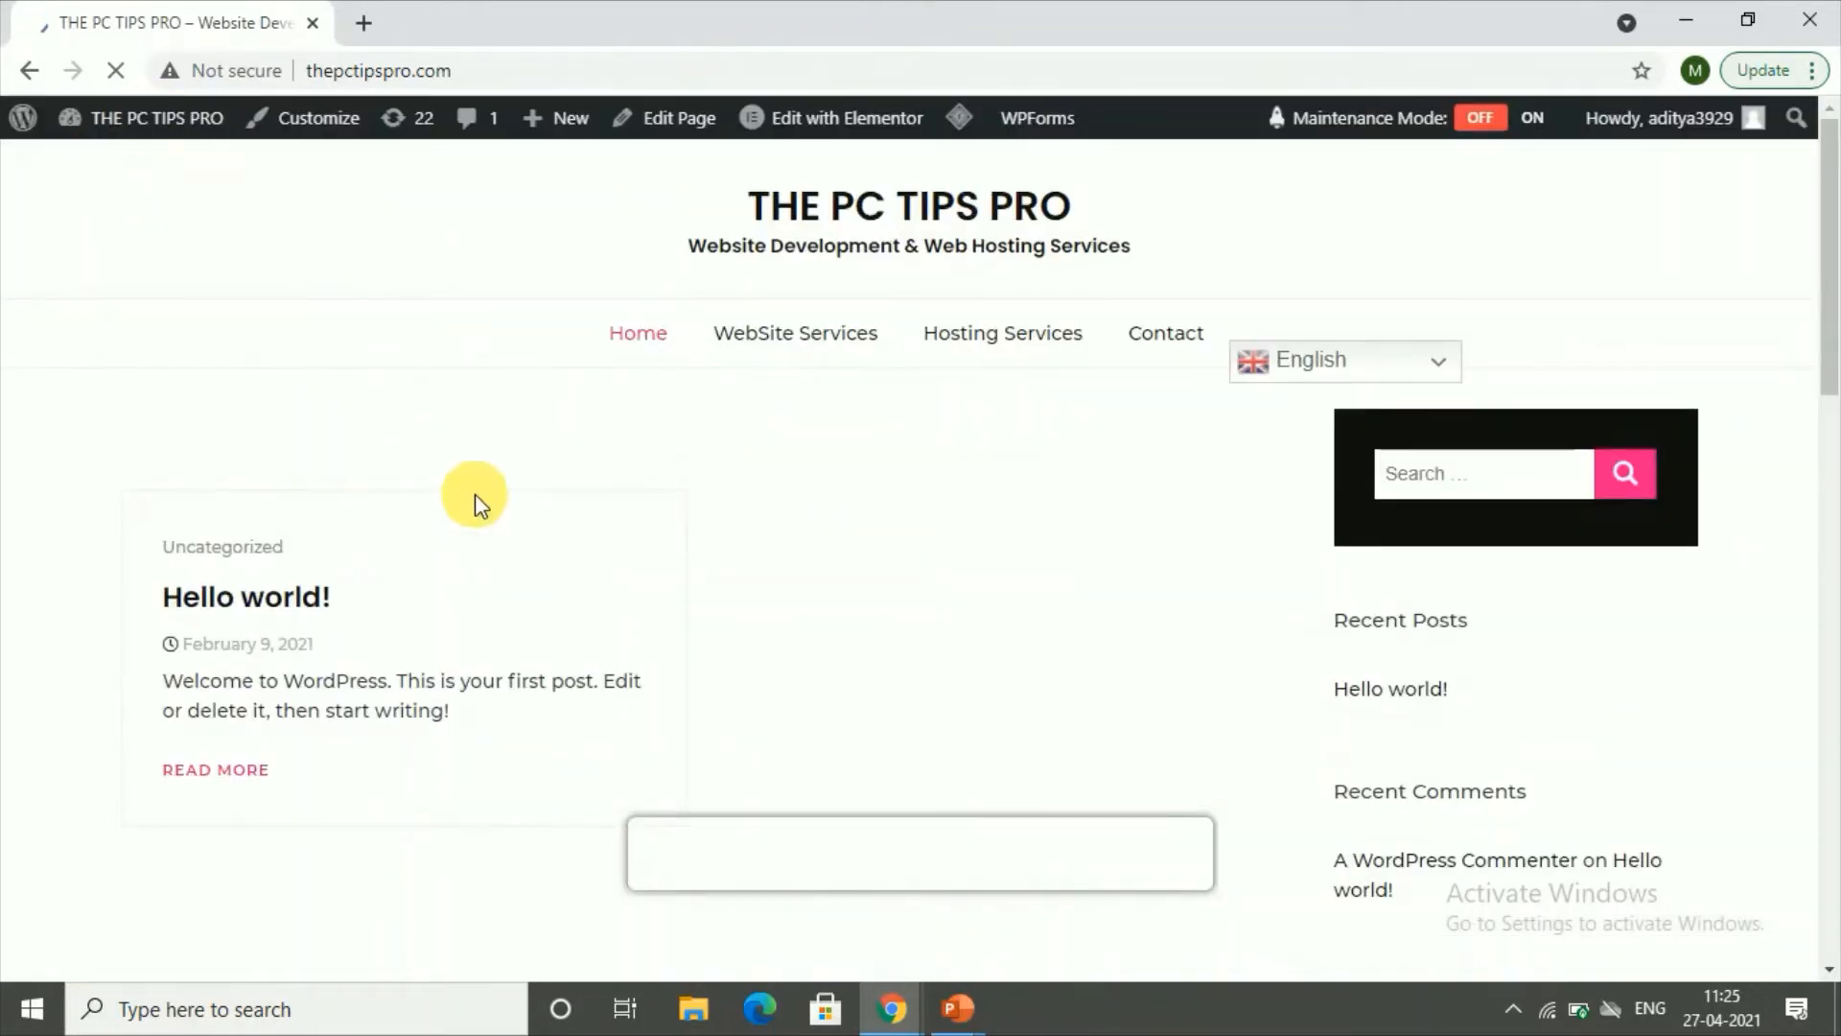
{"action": "scroll", "coordinate": [575, 514], "scroll_direction": "down", "scroll_amount": 7}
{"action": "scroll", "coordinate": [579, 516], "scroll_direction": "up", "scroll_amount": 7}
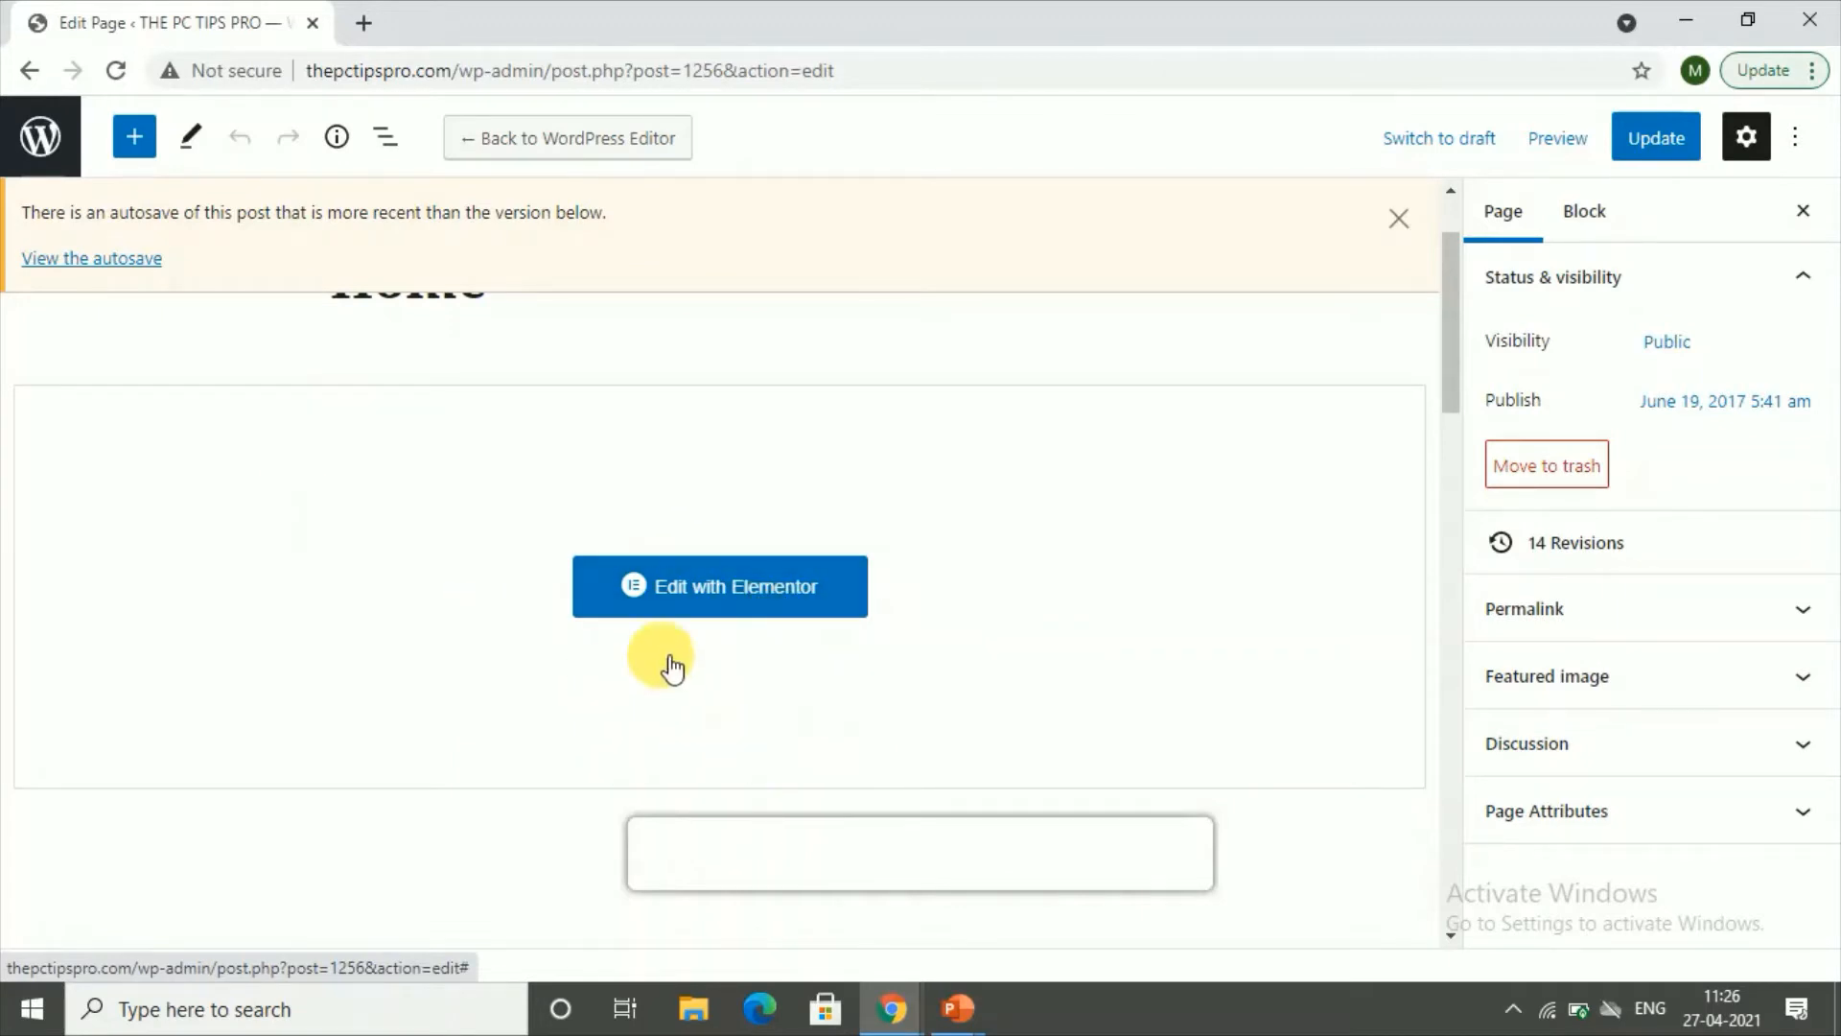
{"action": "left_click", "coordinate": [644, 614]}
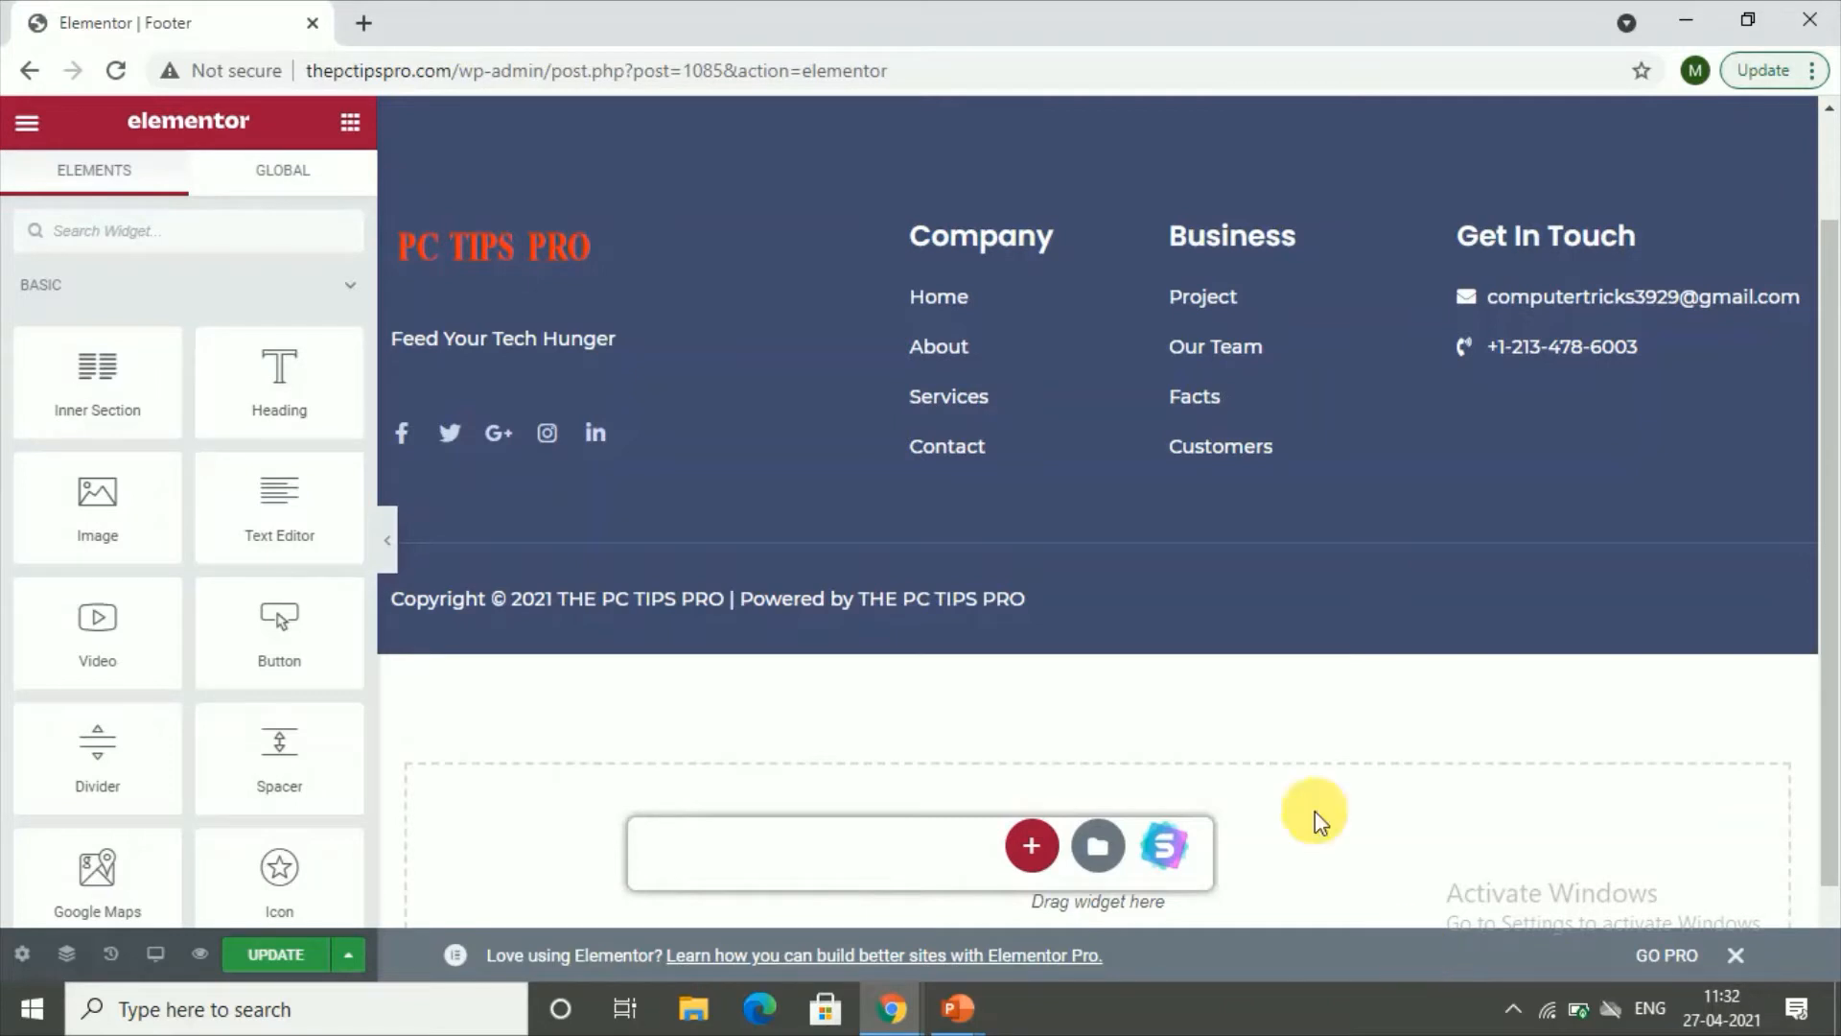
Add a Heading widget directly below the copyright row of the footer.
{"action": "scroll", "coordinate": [959, 585], "scroll_direction": "up", "scroll_amount": 2}
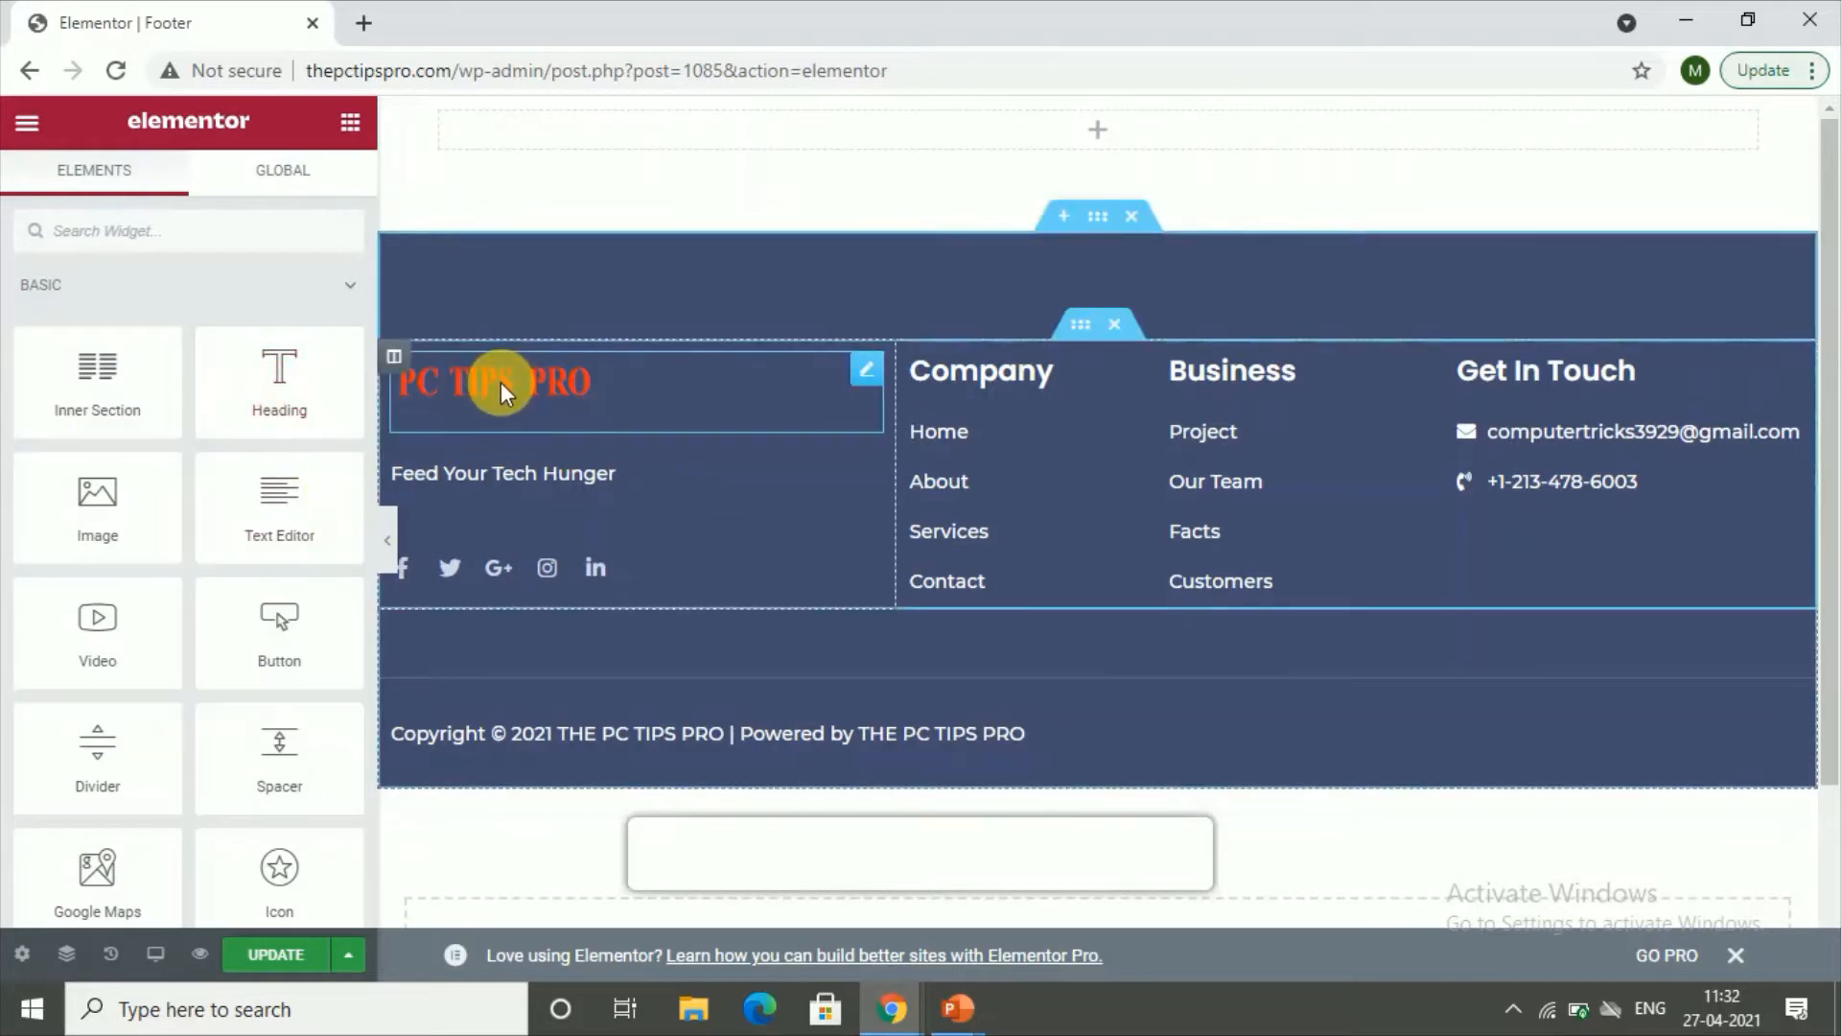
{"action": "left_click_drag", "start_coordinate": [259, 407], "coordinate": [1053, 778]}
{"action": "scroll", "coordinate": [854, 707], "scroll_direction": "down", "scroll_amount": 2}
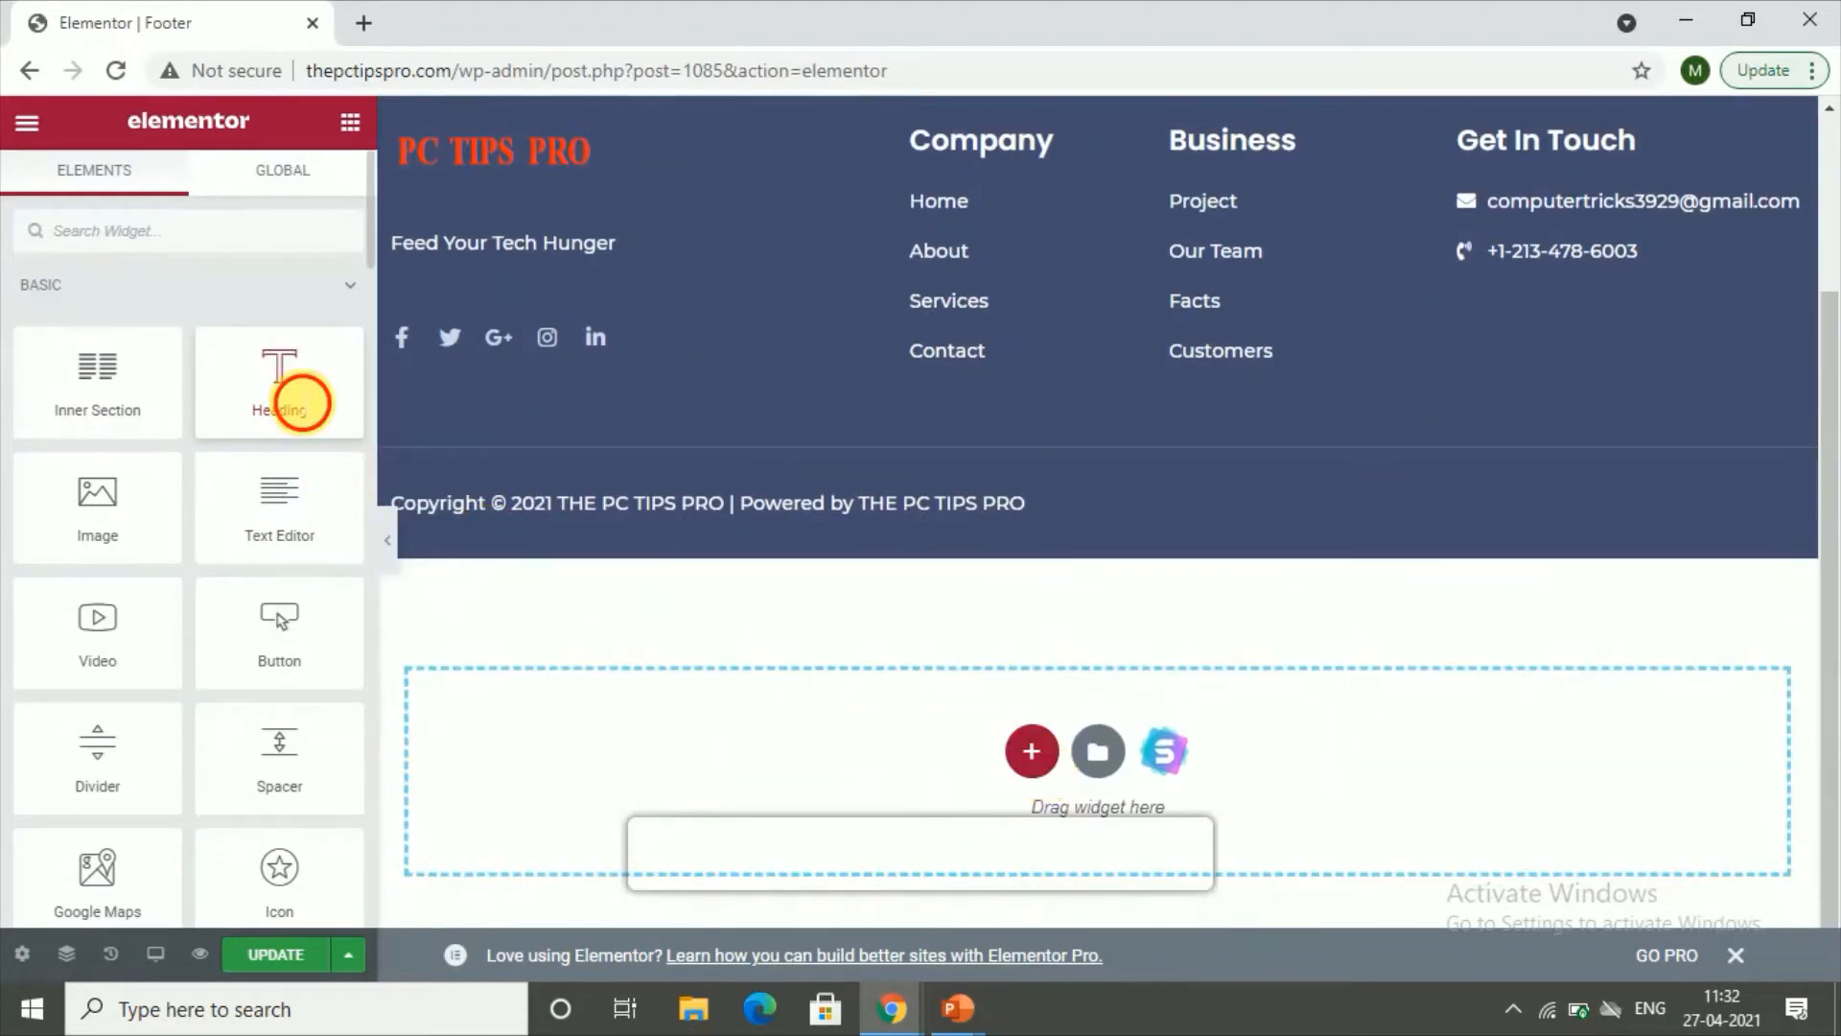
{"action": "left_click_drag", "start_coordinate": [297, 399], "coordinate": [646, 608]}
Replace the new heading's placeholder text with "pc tips pro" and set its HTML tag to H1.
{"action": "triple_click", "coordinate": [646, 608]}
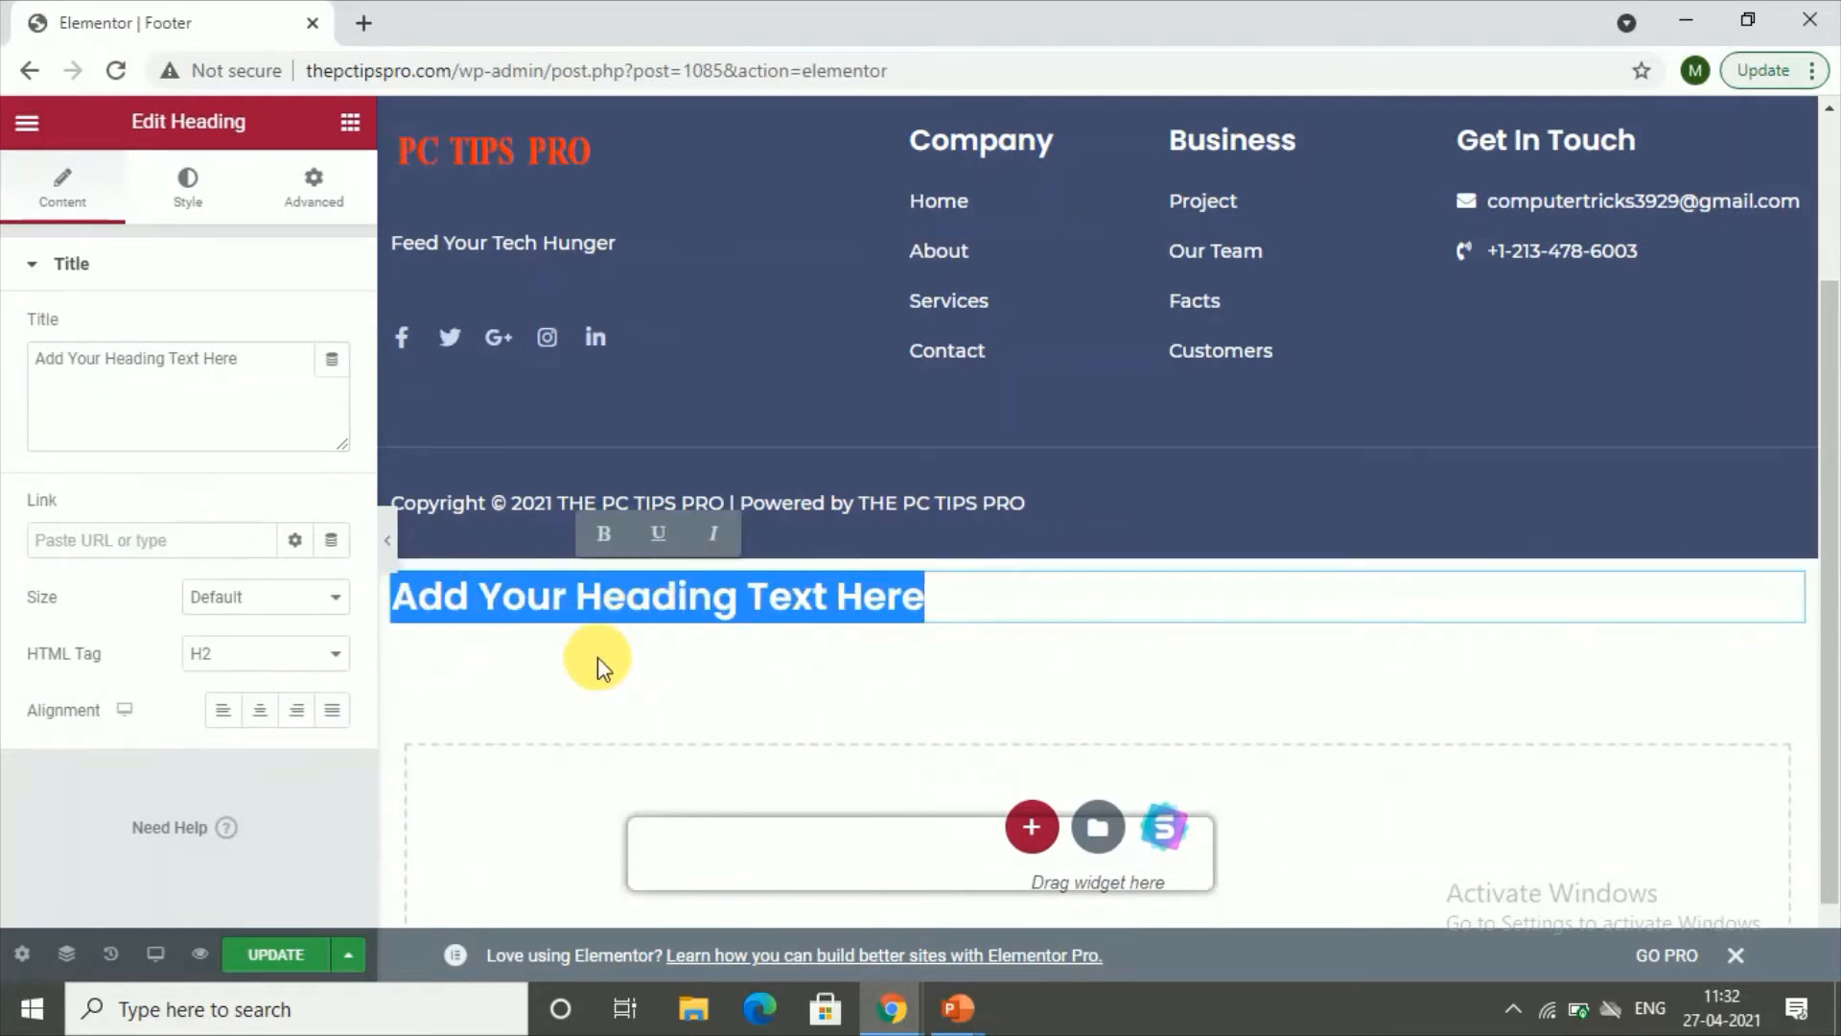
{"action": "type", "text": "pc tip"}
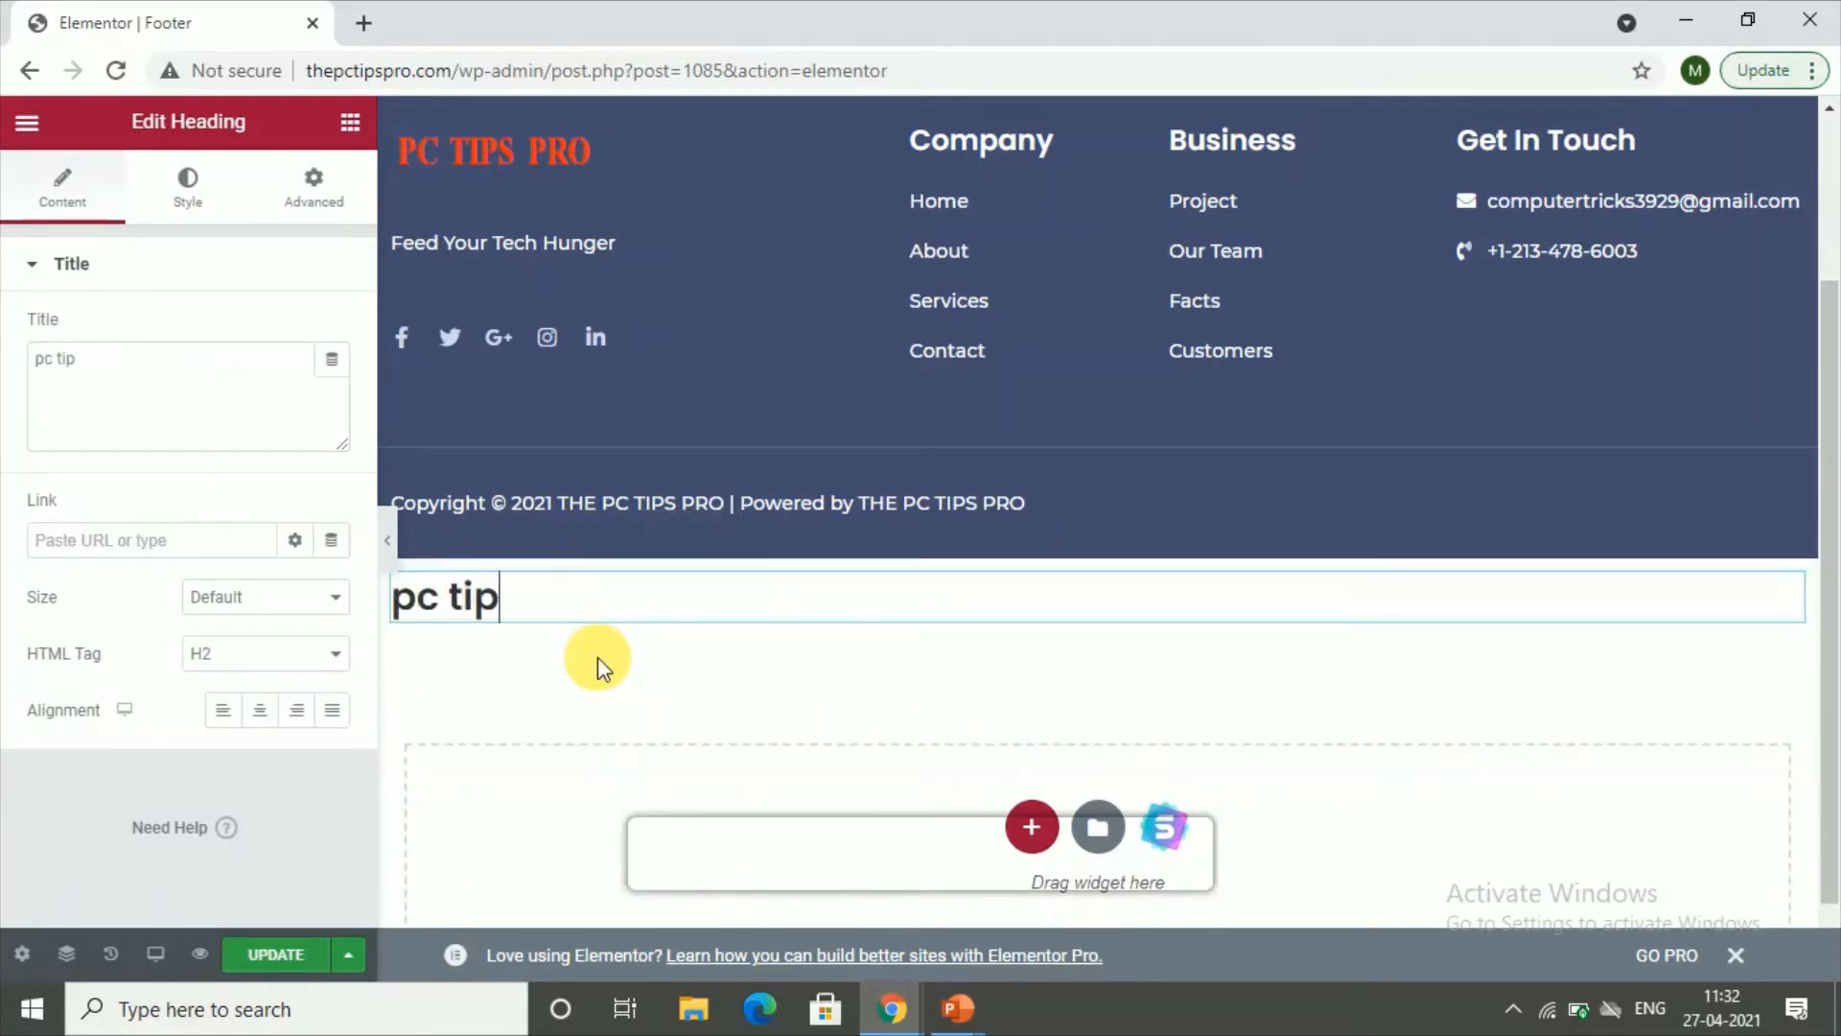
{"action": "type", "text": "s pro"}
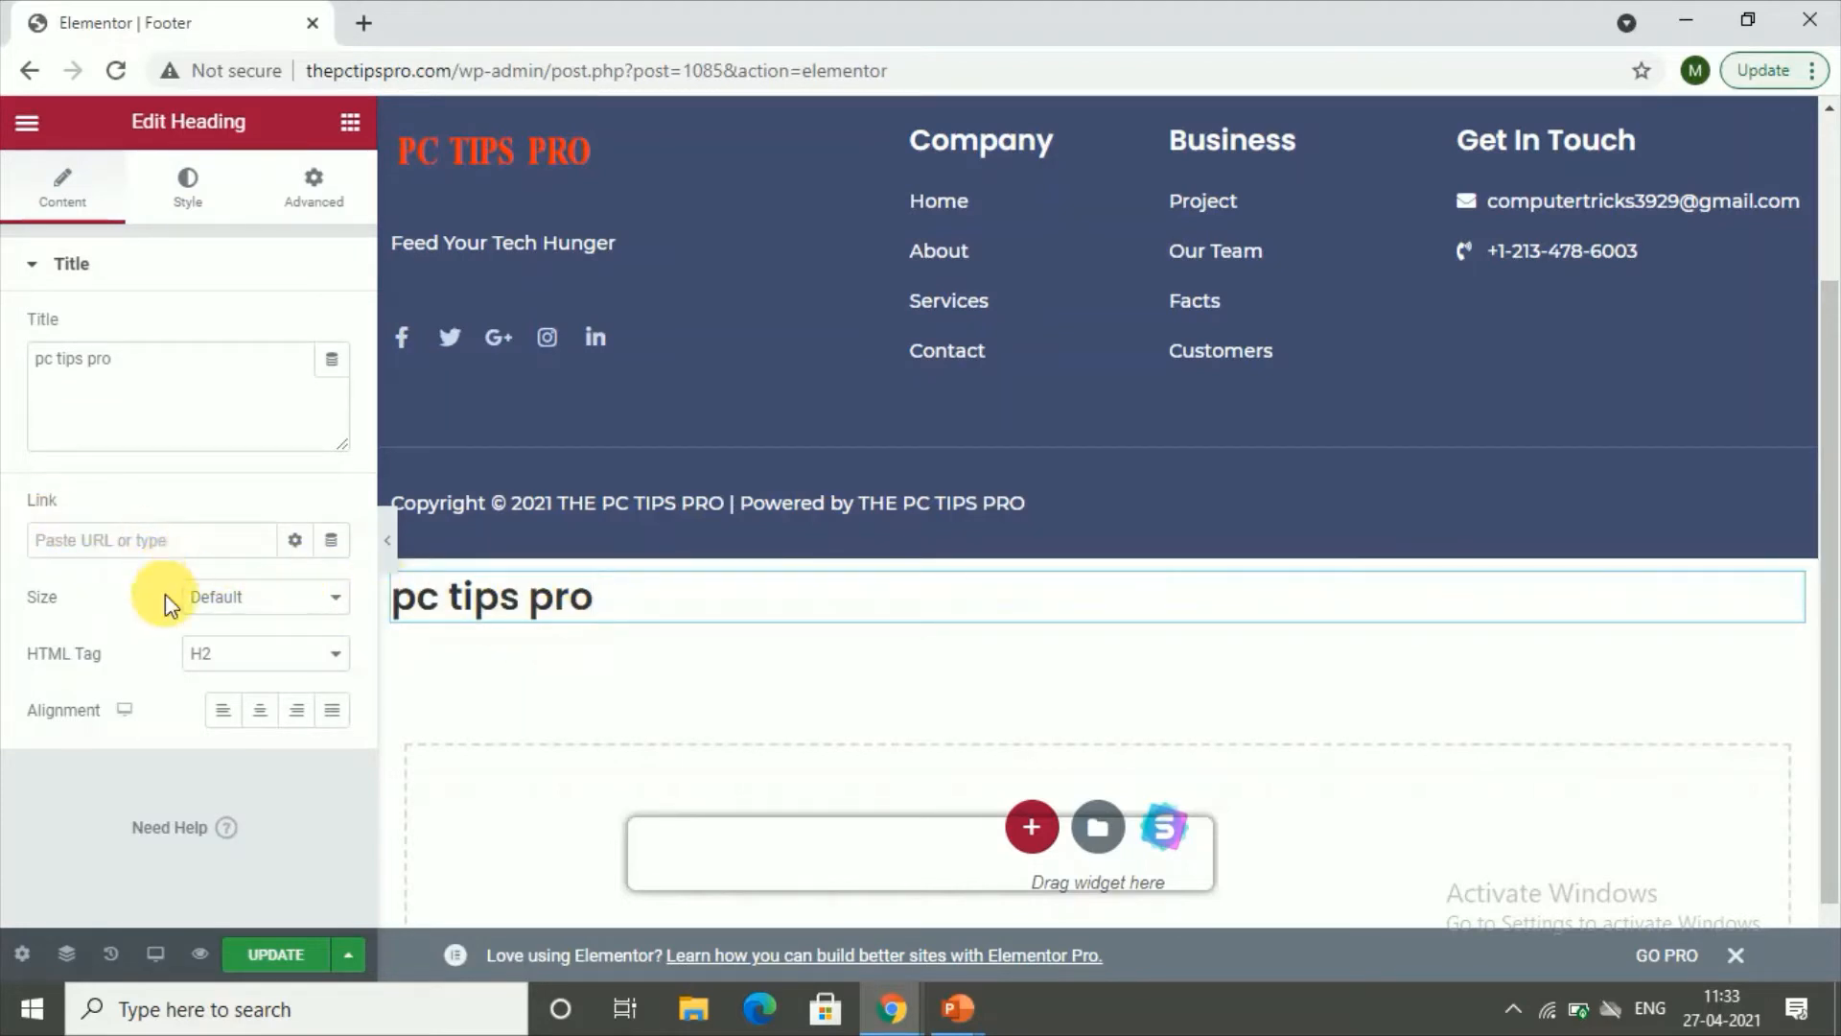
{"action": "left_click", "coordinate": [336, 654]}
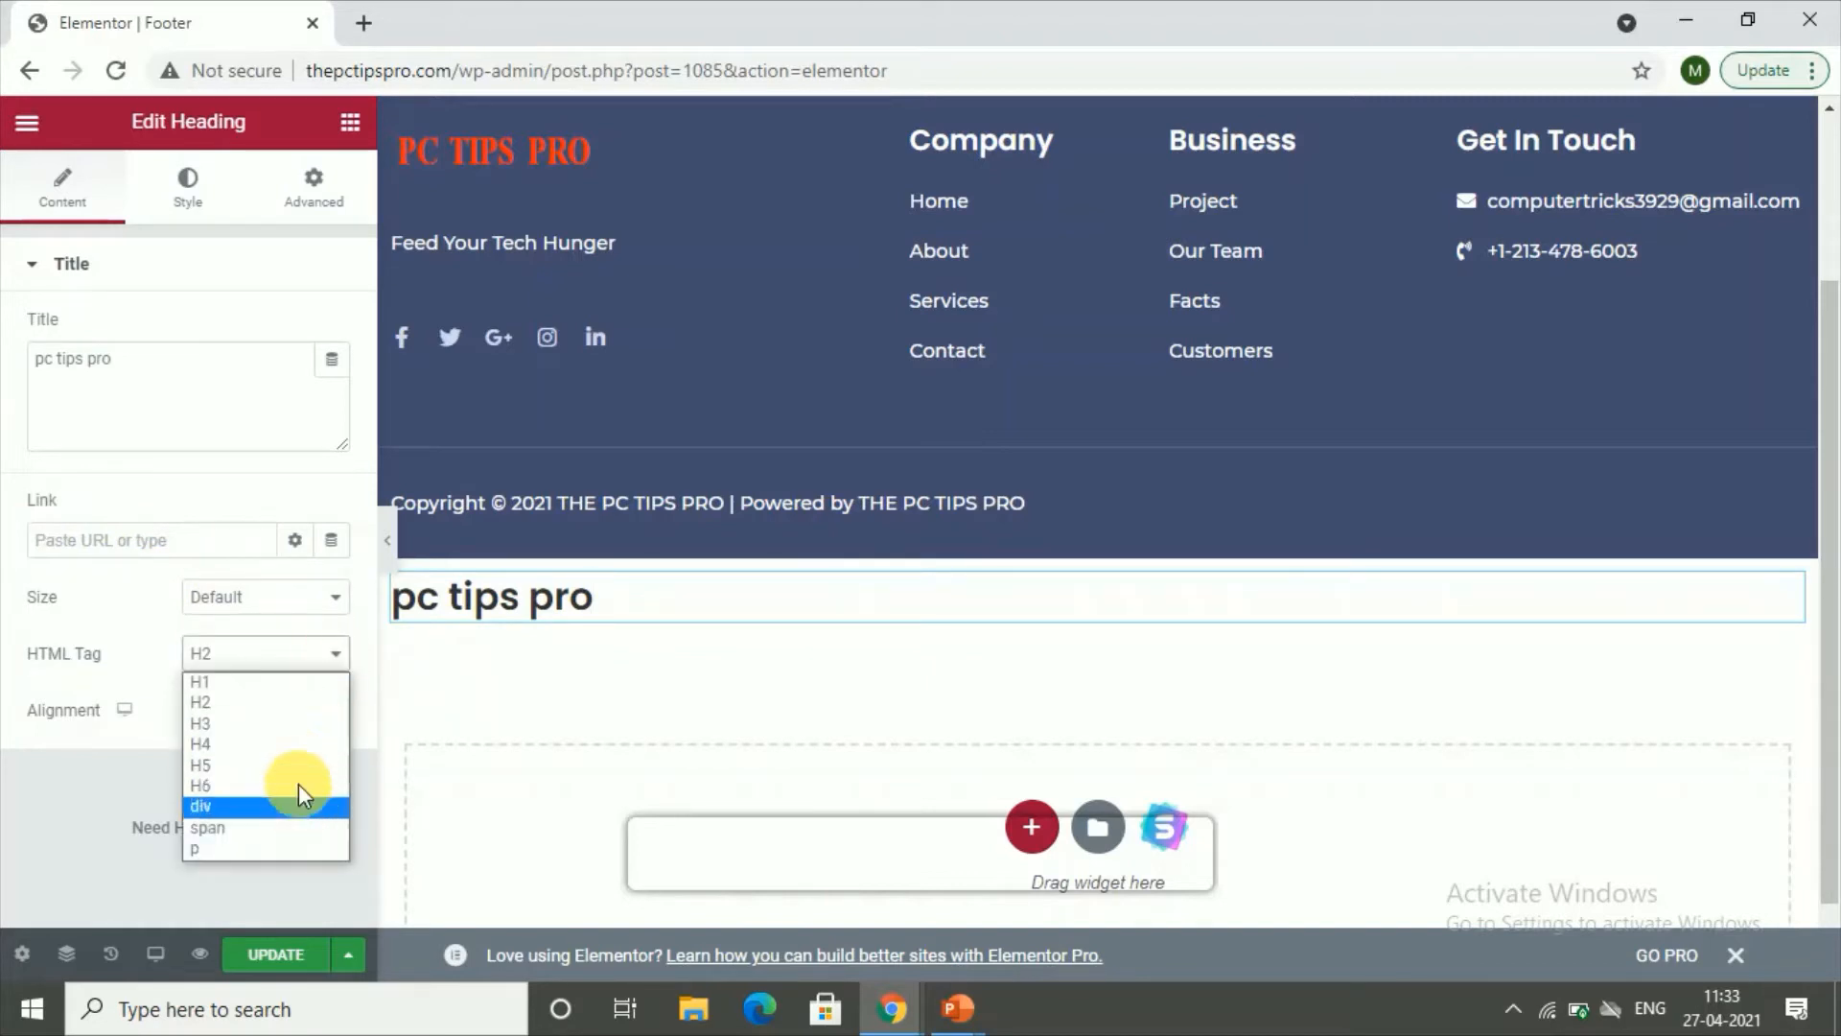
{"action": "left_click", "coordinate": [291, 683]}
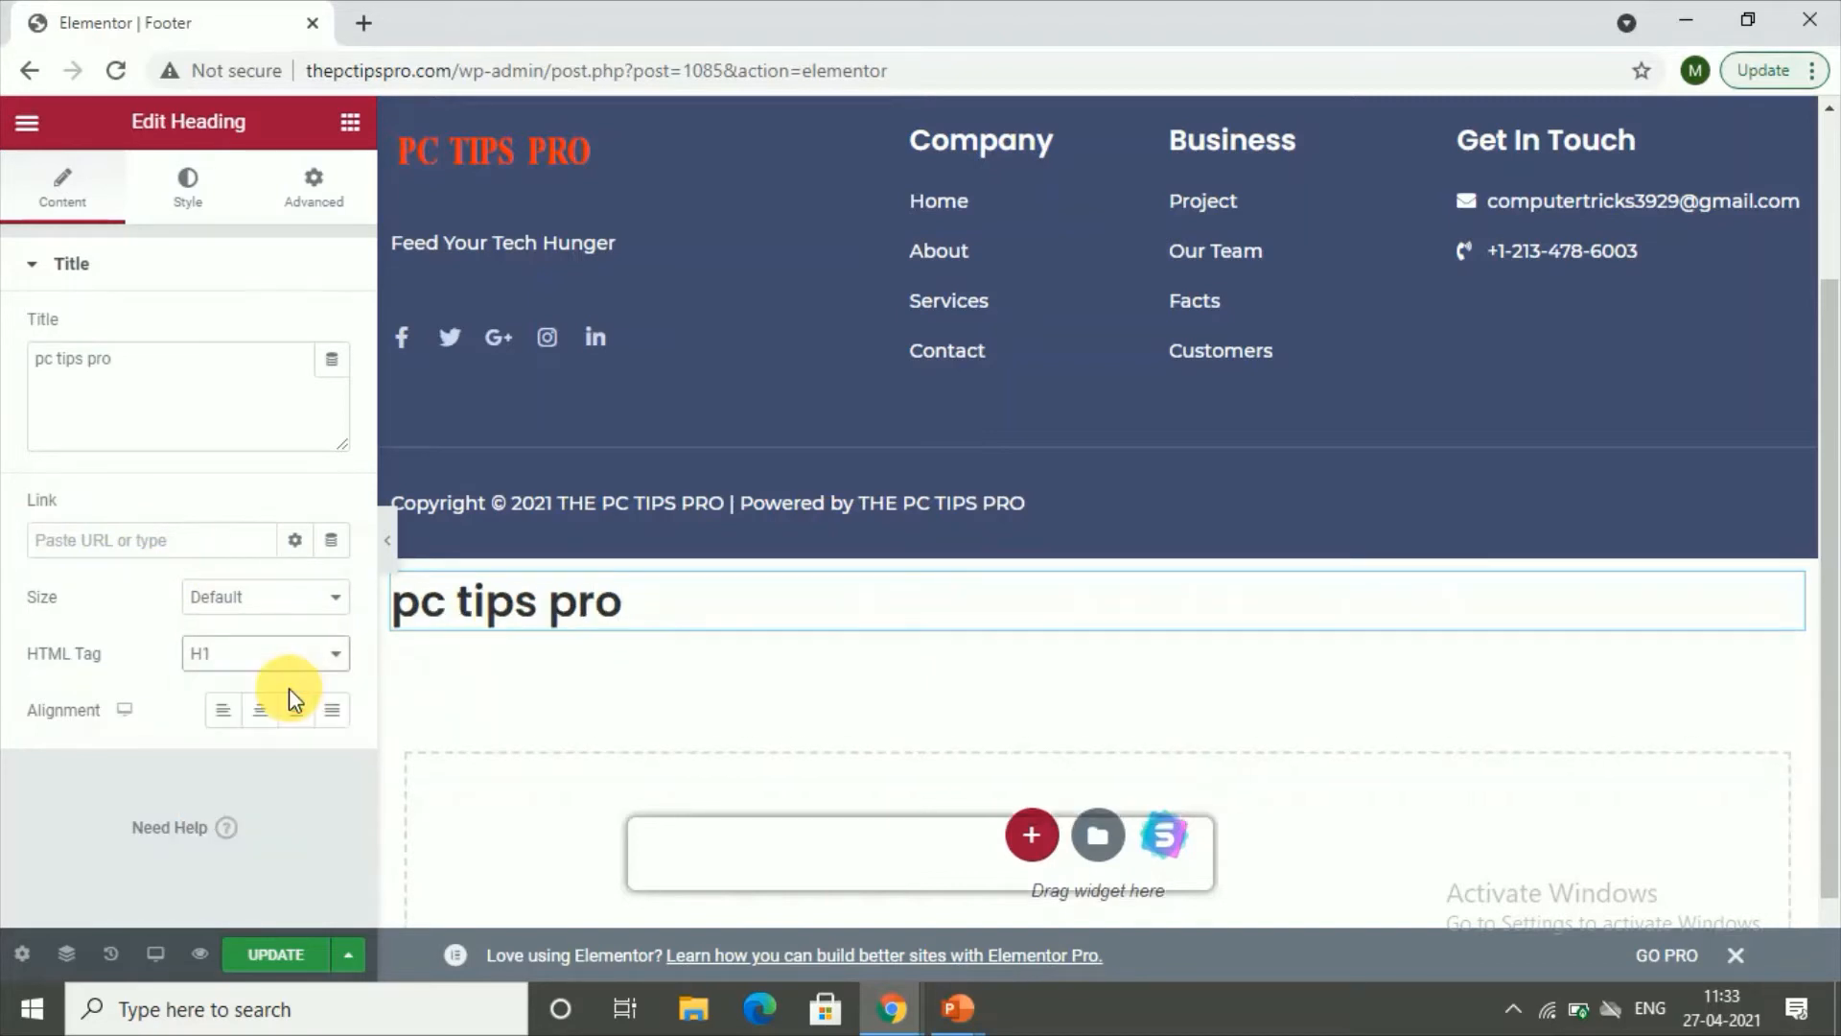
View the heading's style options and open the Elementor main menu with settings and page navigation.
{"action": "left_click", "coordinate": [188, 188]}
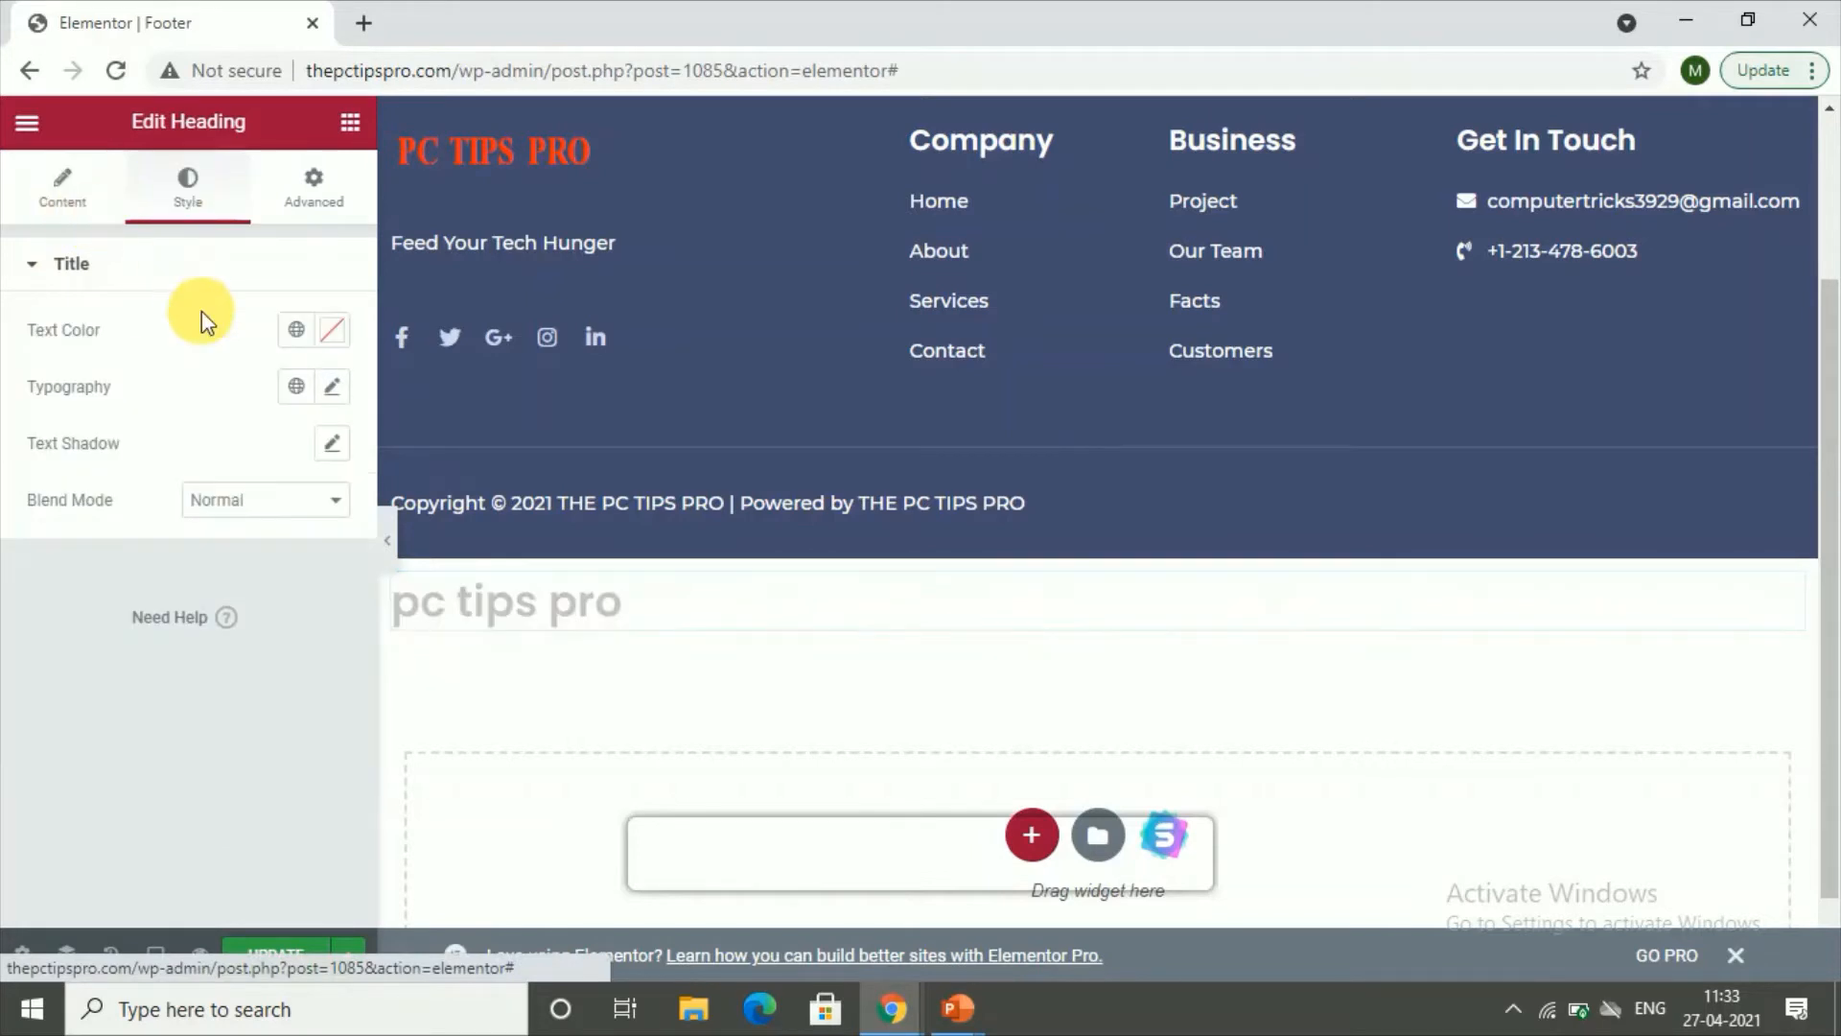
{"action": "left_click", "coordinate": [28, 124]}
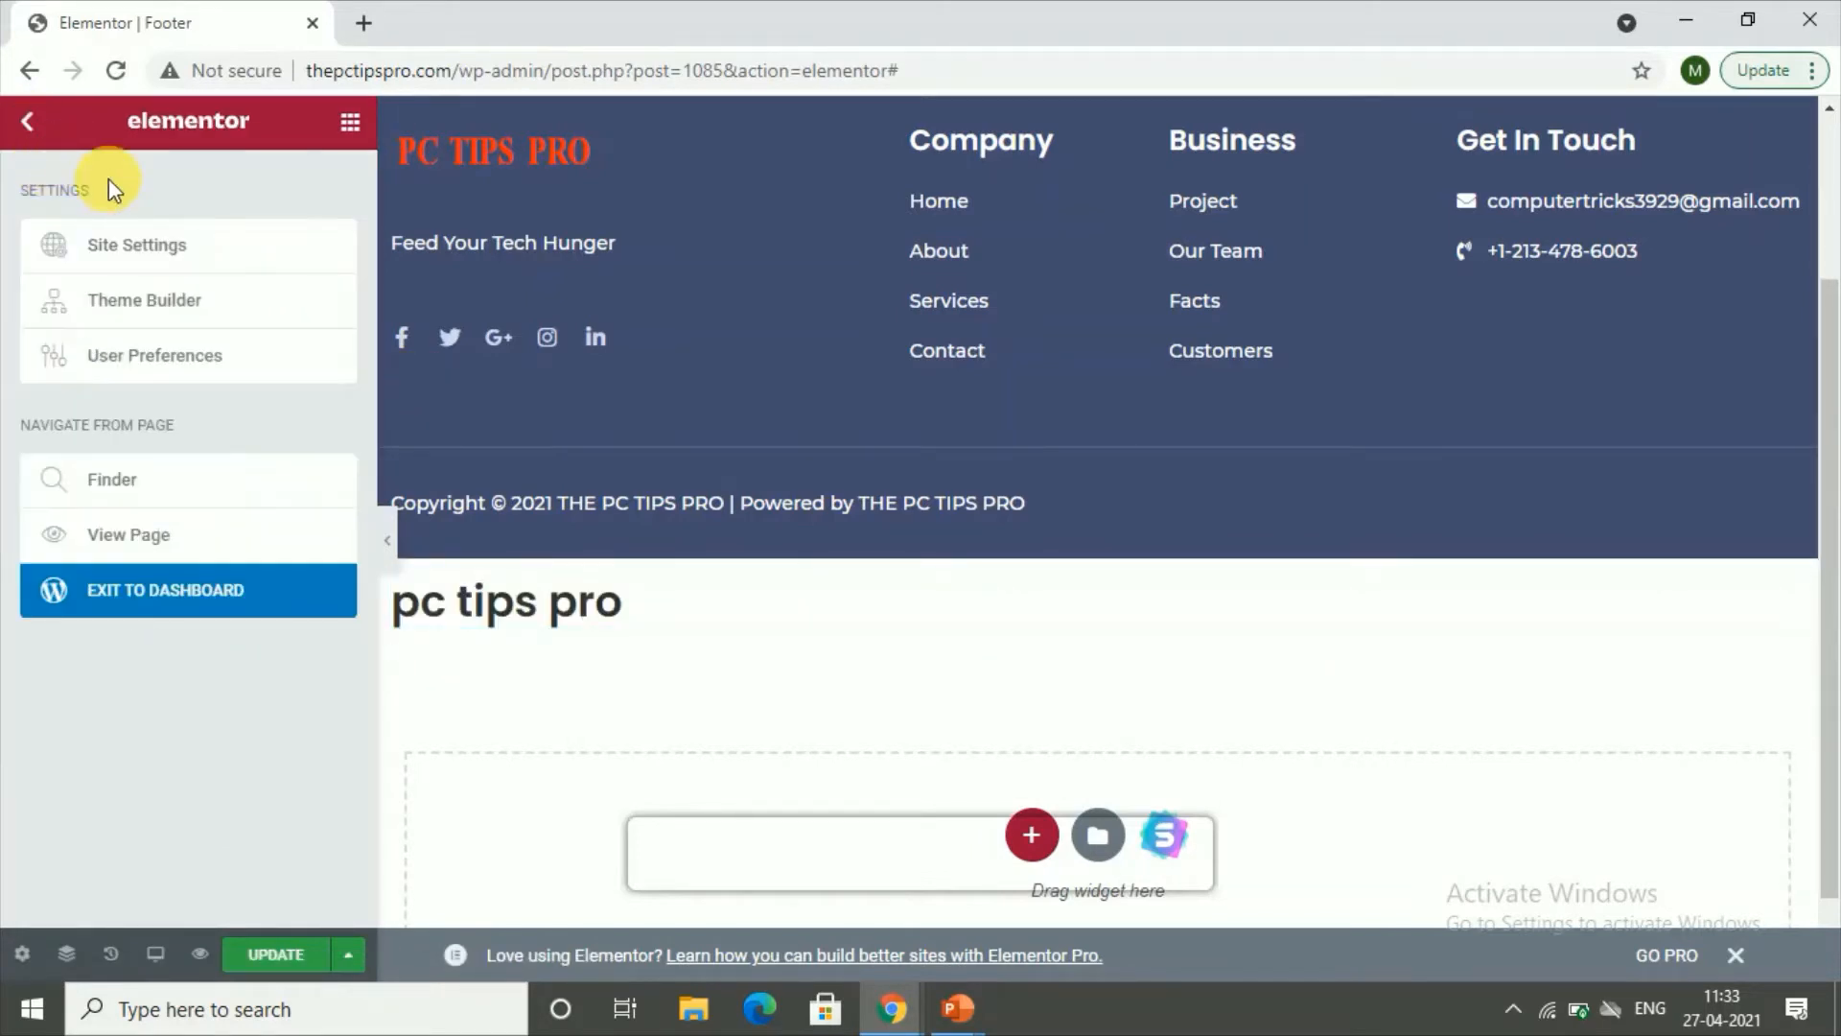
Add an Image widget below the "pc tips pro" heading, and delete the section that holds it.
{"action": "left_click", "coordinate": [365, 126]}
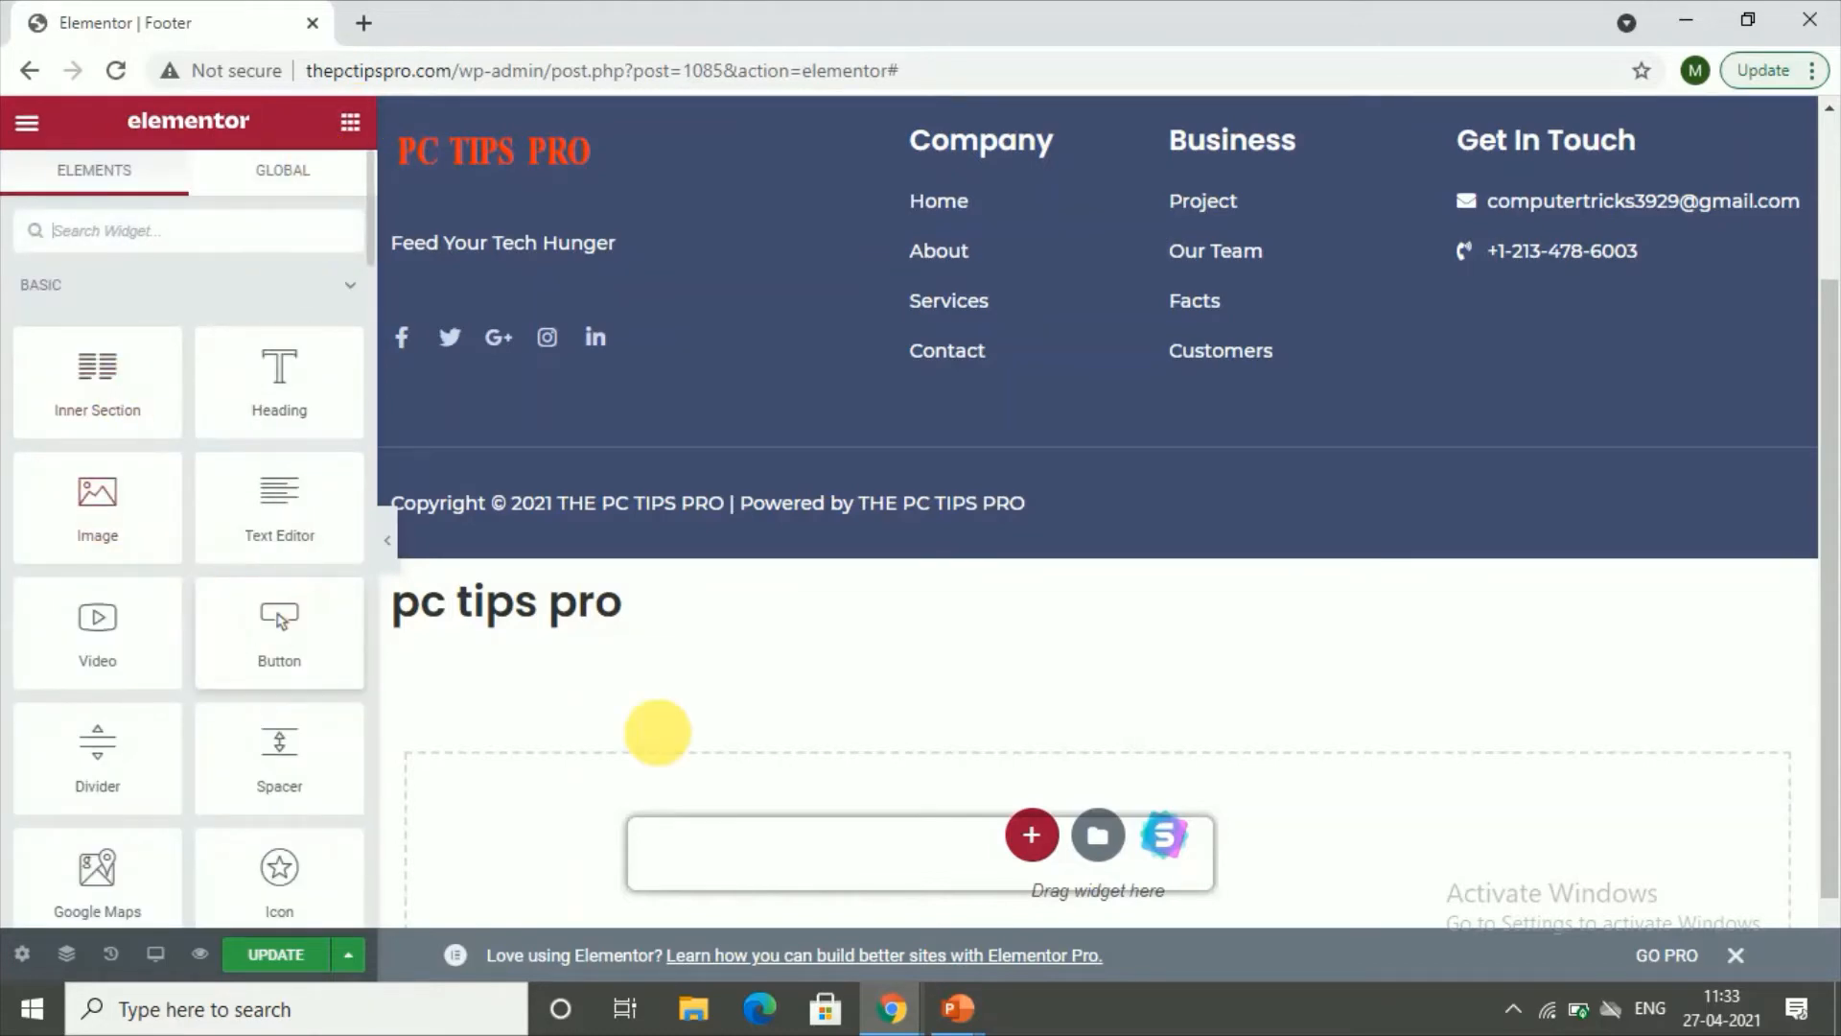
{"action": "scroll", "coordinate": [658, 733], "scroll_direction": "up", "scroll_amount": 2}
{"action": "scroll", "coordinate": [764, 728], "scroll_direction": "down", "scroll_amount": 3}
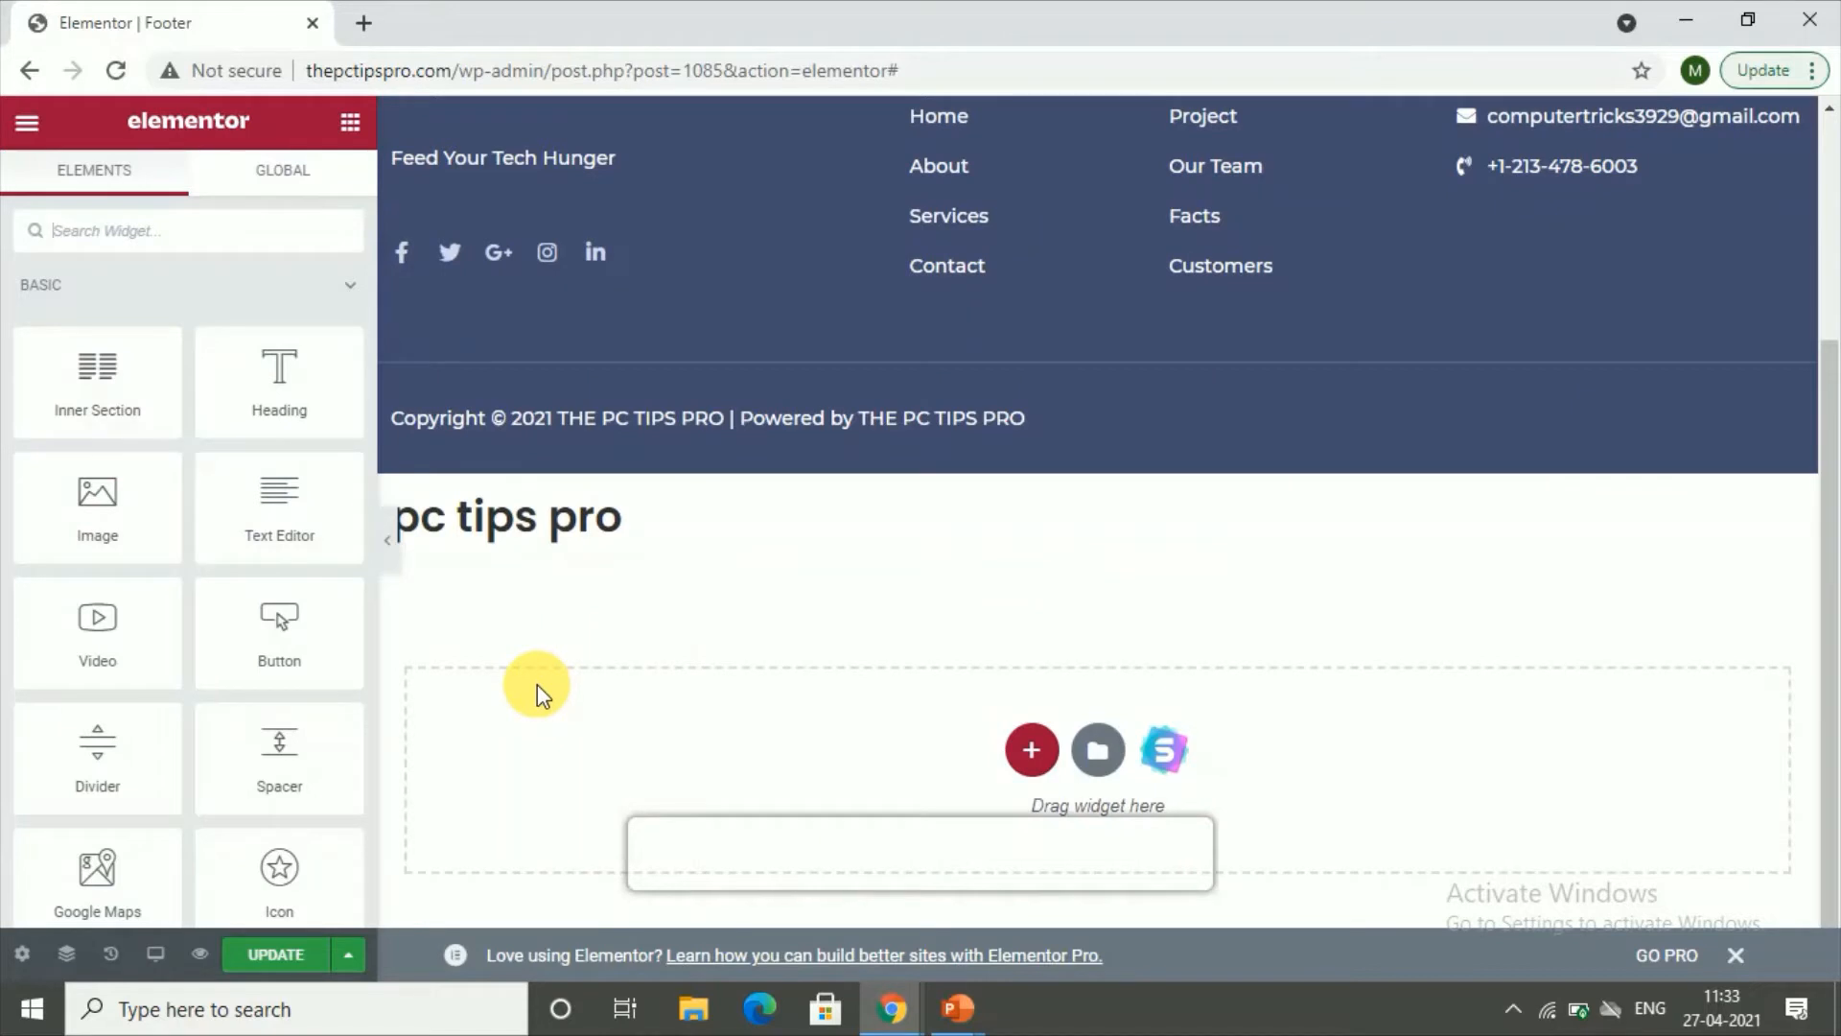
{"action": "left_click_drag", "start_coordinate": [125, 531], "coordinate": [1034, 781]}
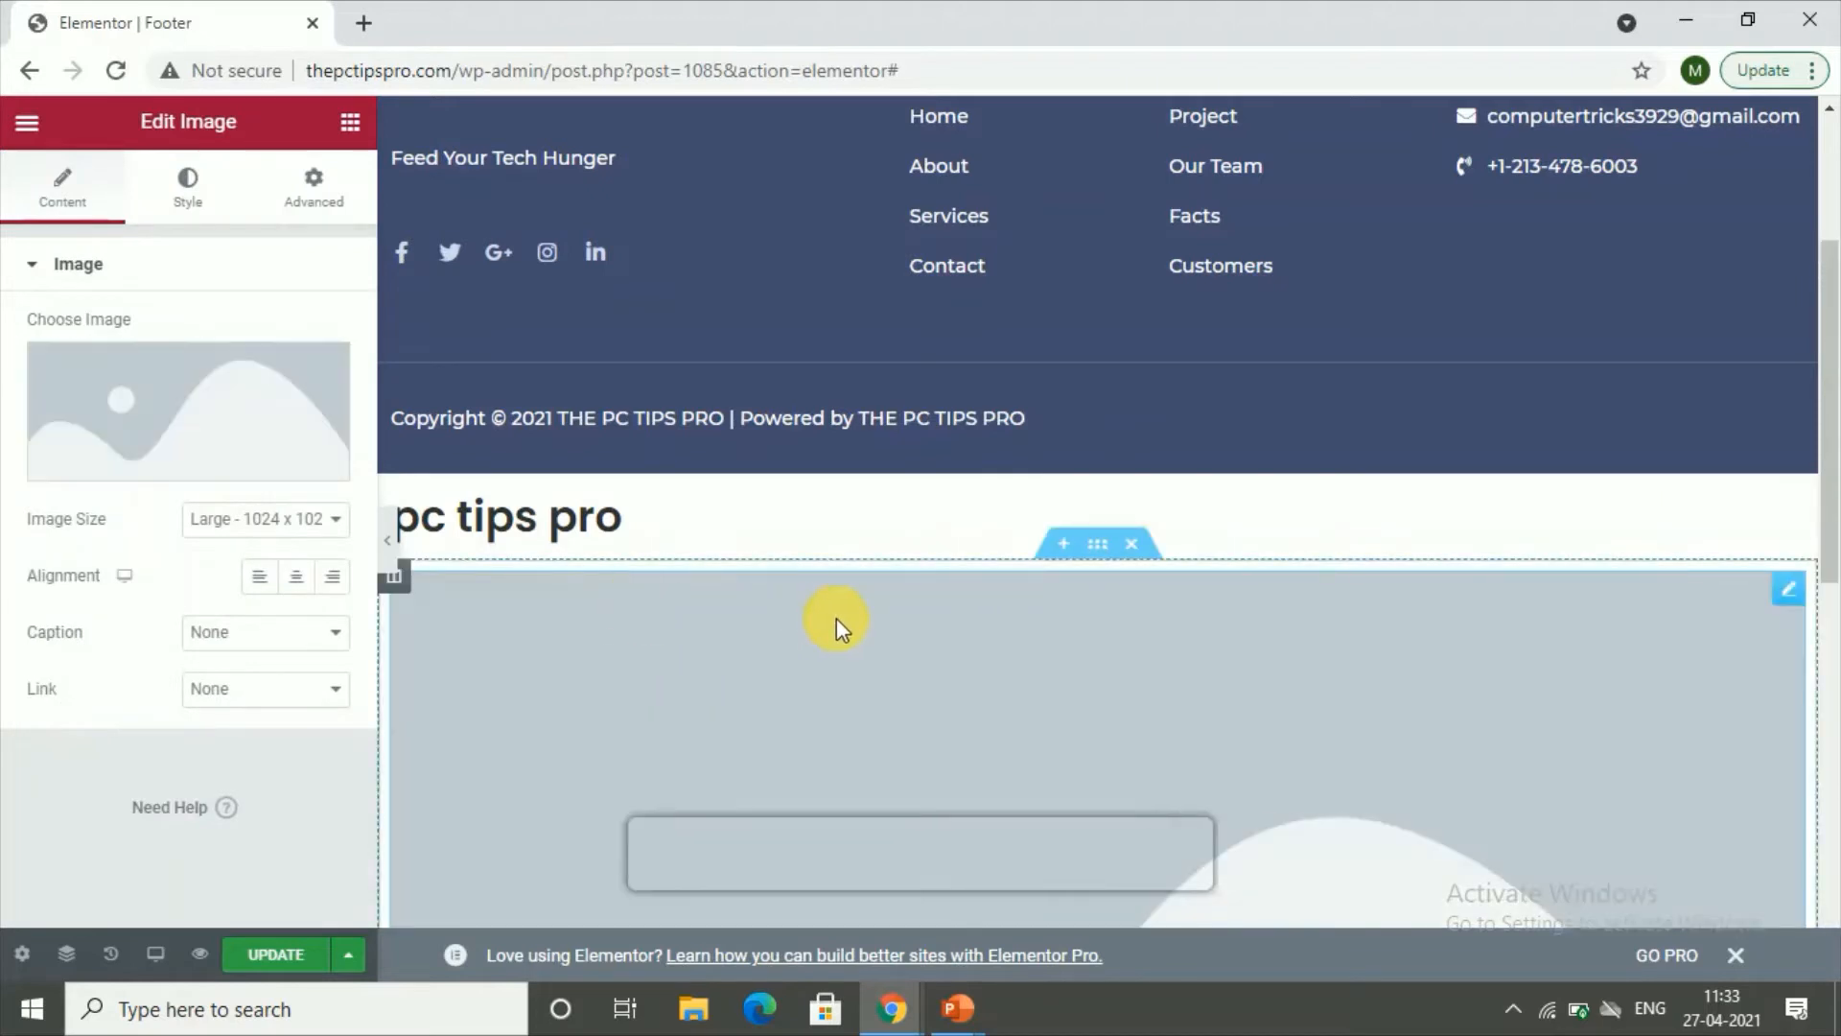
{"action": "scroll", "coordinate": [836, 617], "scroll_direction": "down", "scroll_amount": 4}
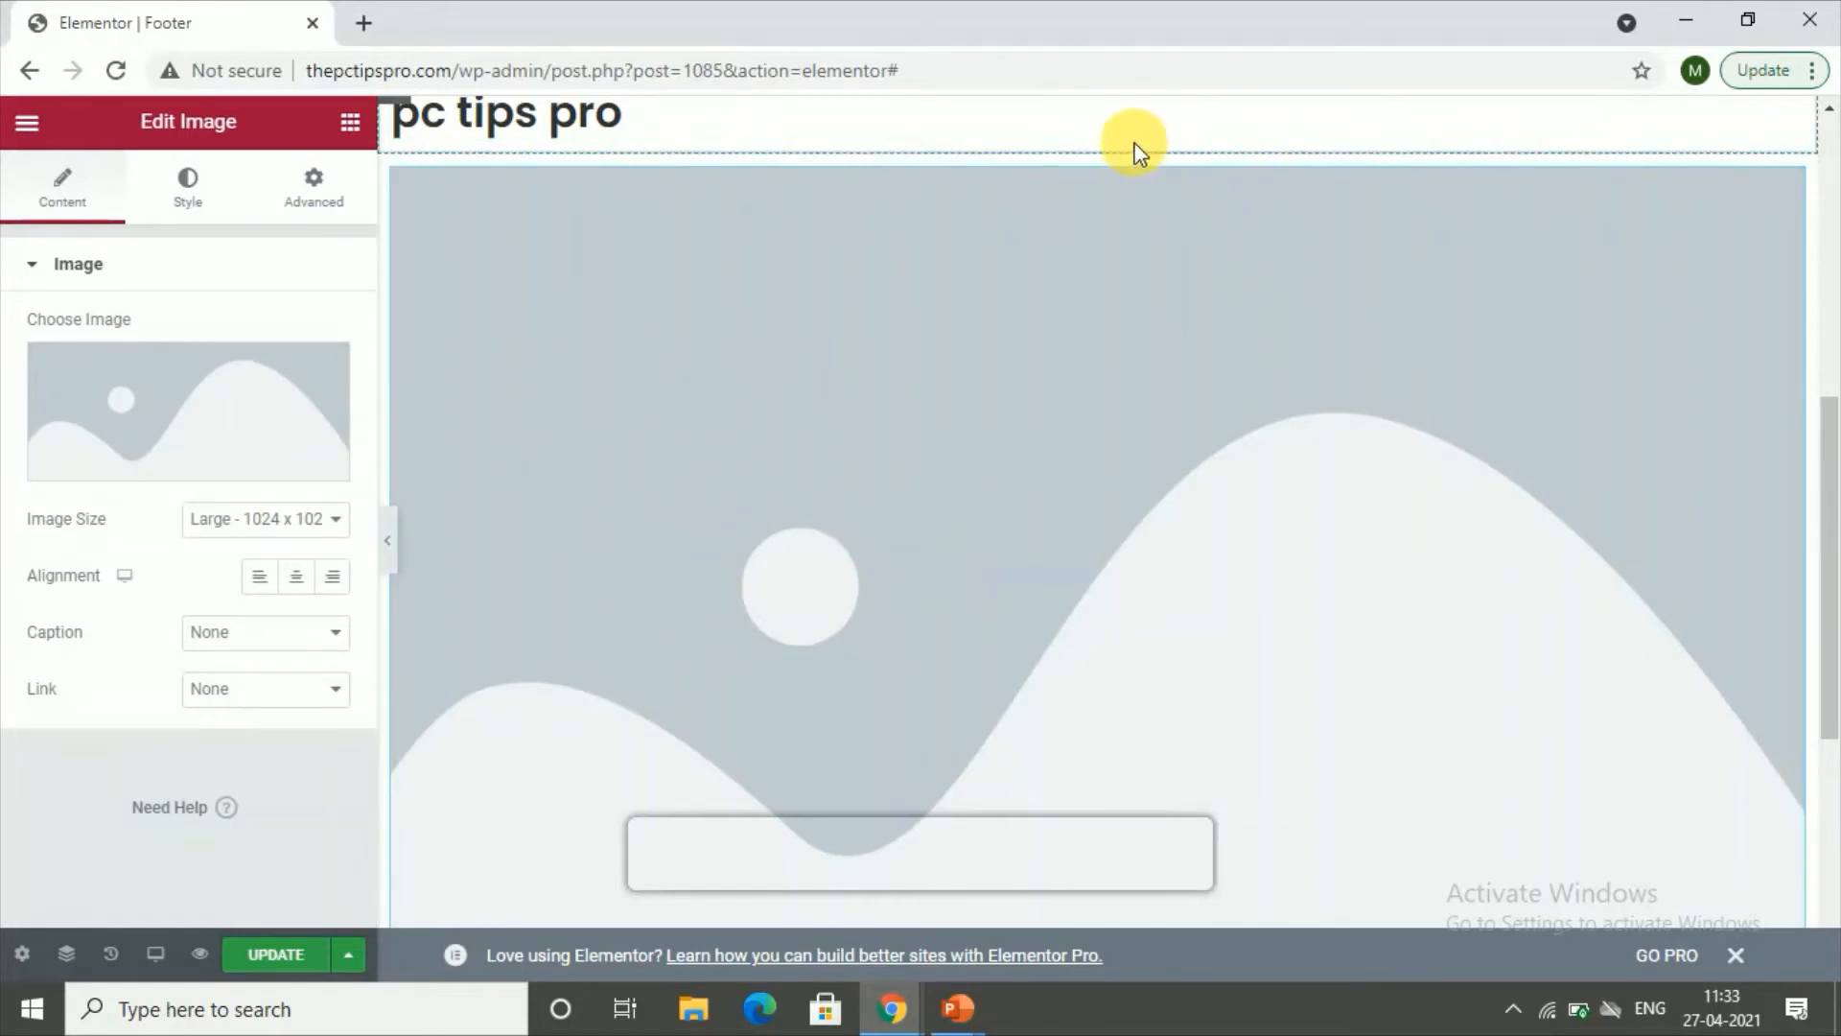
{"action": "left_click", "coordinate": [1130, 140]}
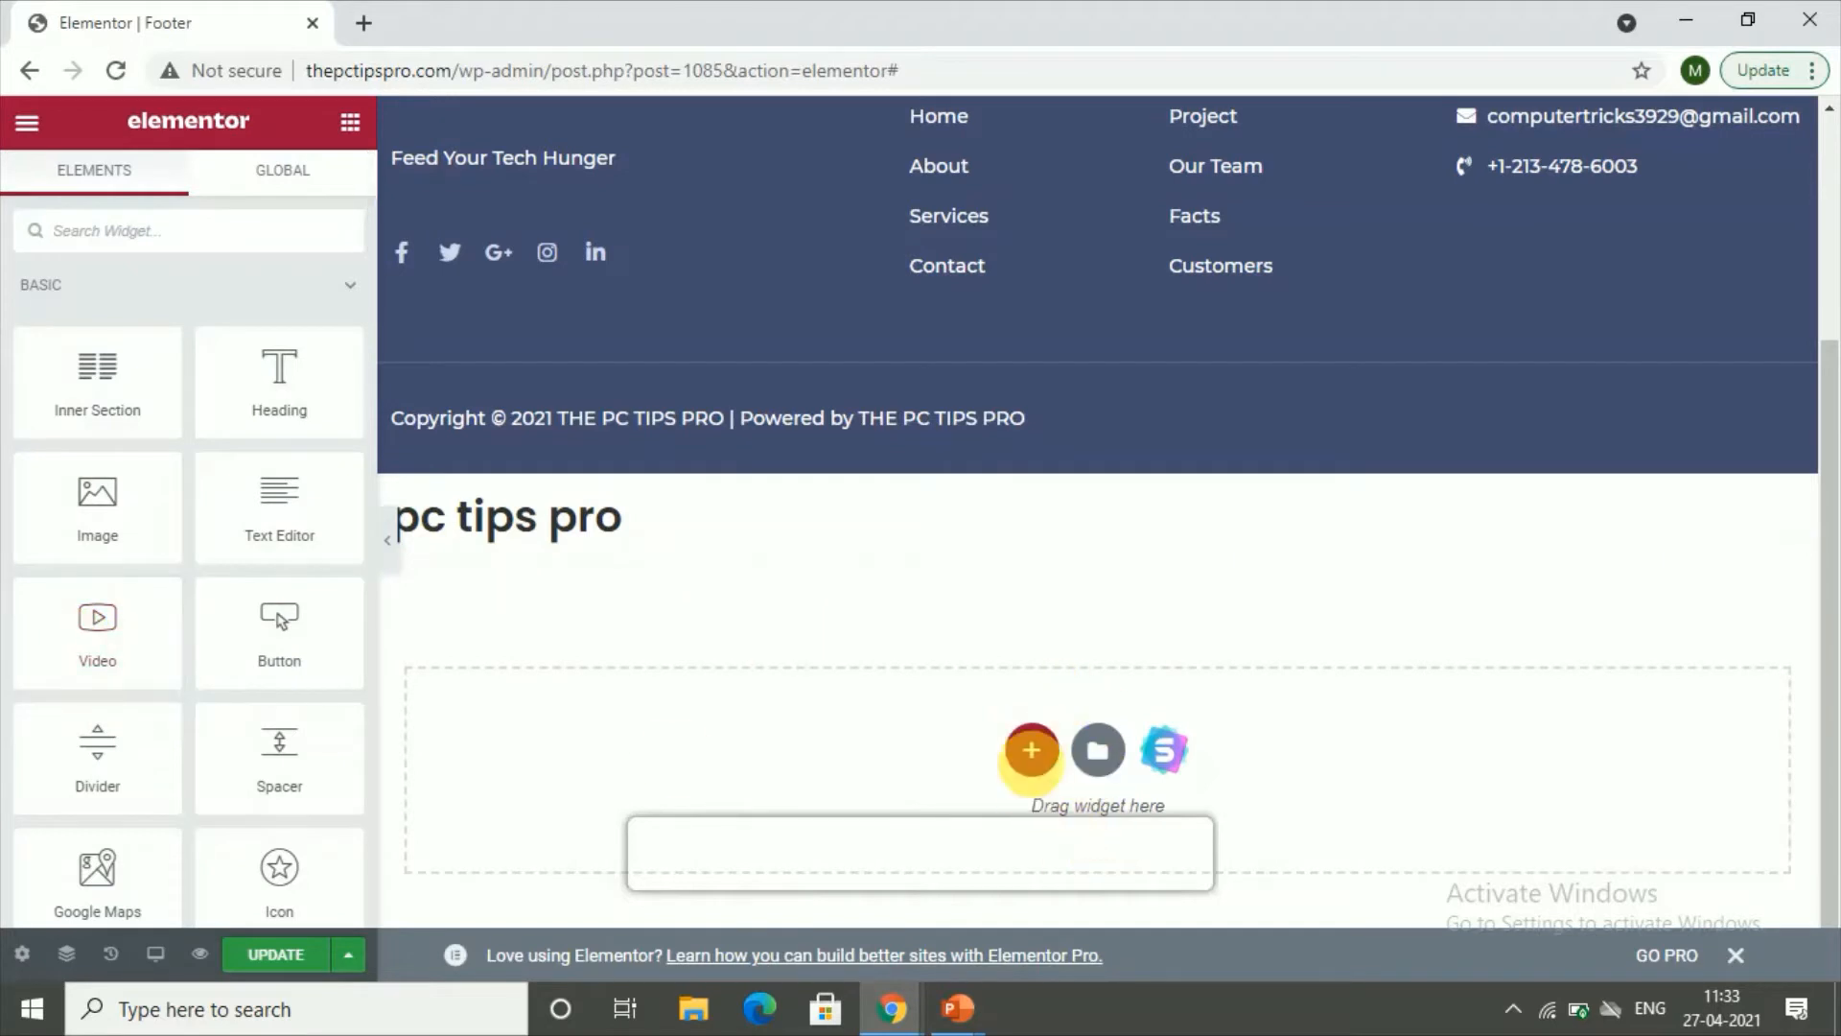
Look through the available Basic and Pro widgets and review the footer layout around the "pc tips pro" heading.
{"action": "scroll", "coordinate": [136, 863], "scroll_direction": "down", "scroll_amount": 3}
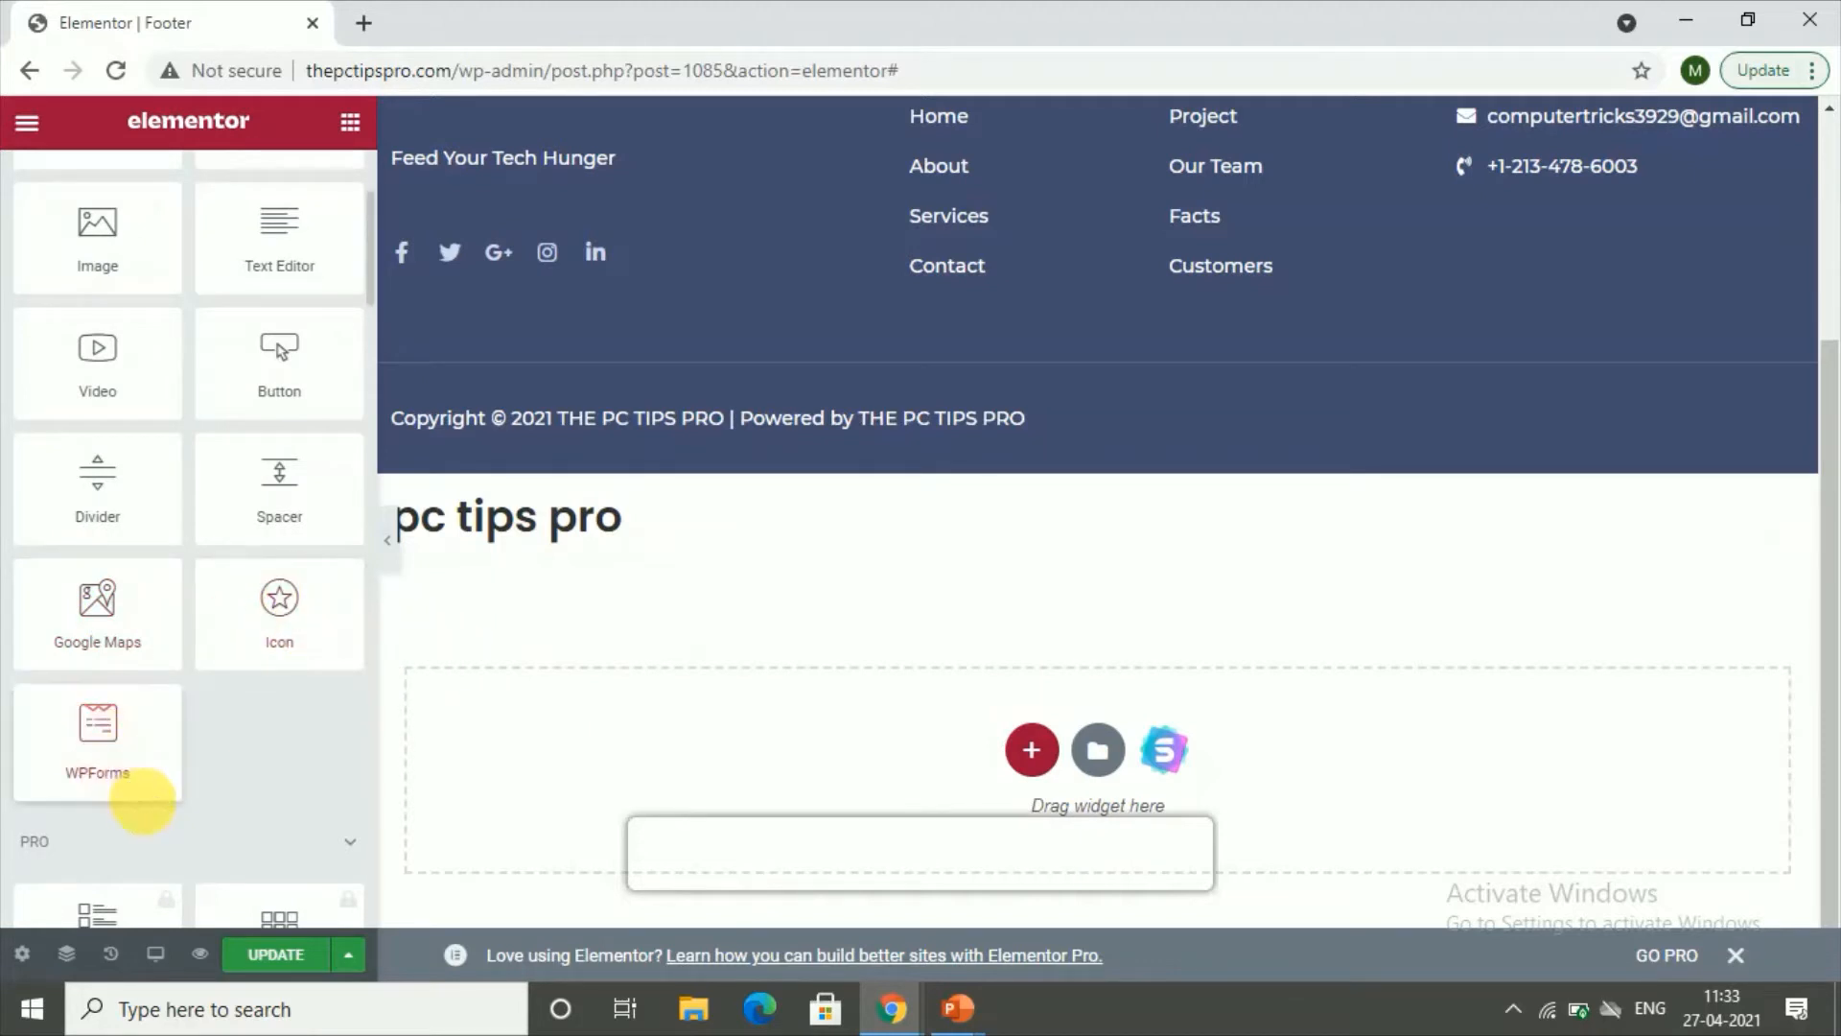
{"action": "scroll", "coordinate": [86, 767], "scroll_direction": "down", "scroll_amount": 7}
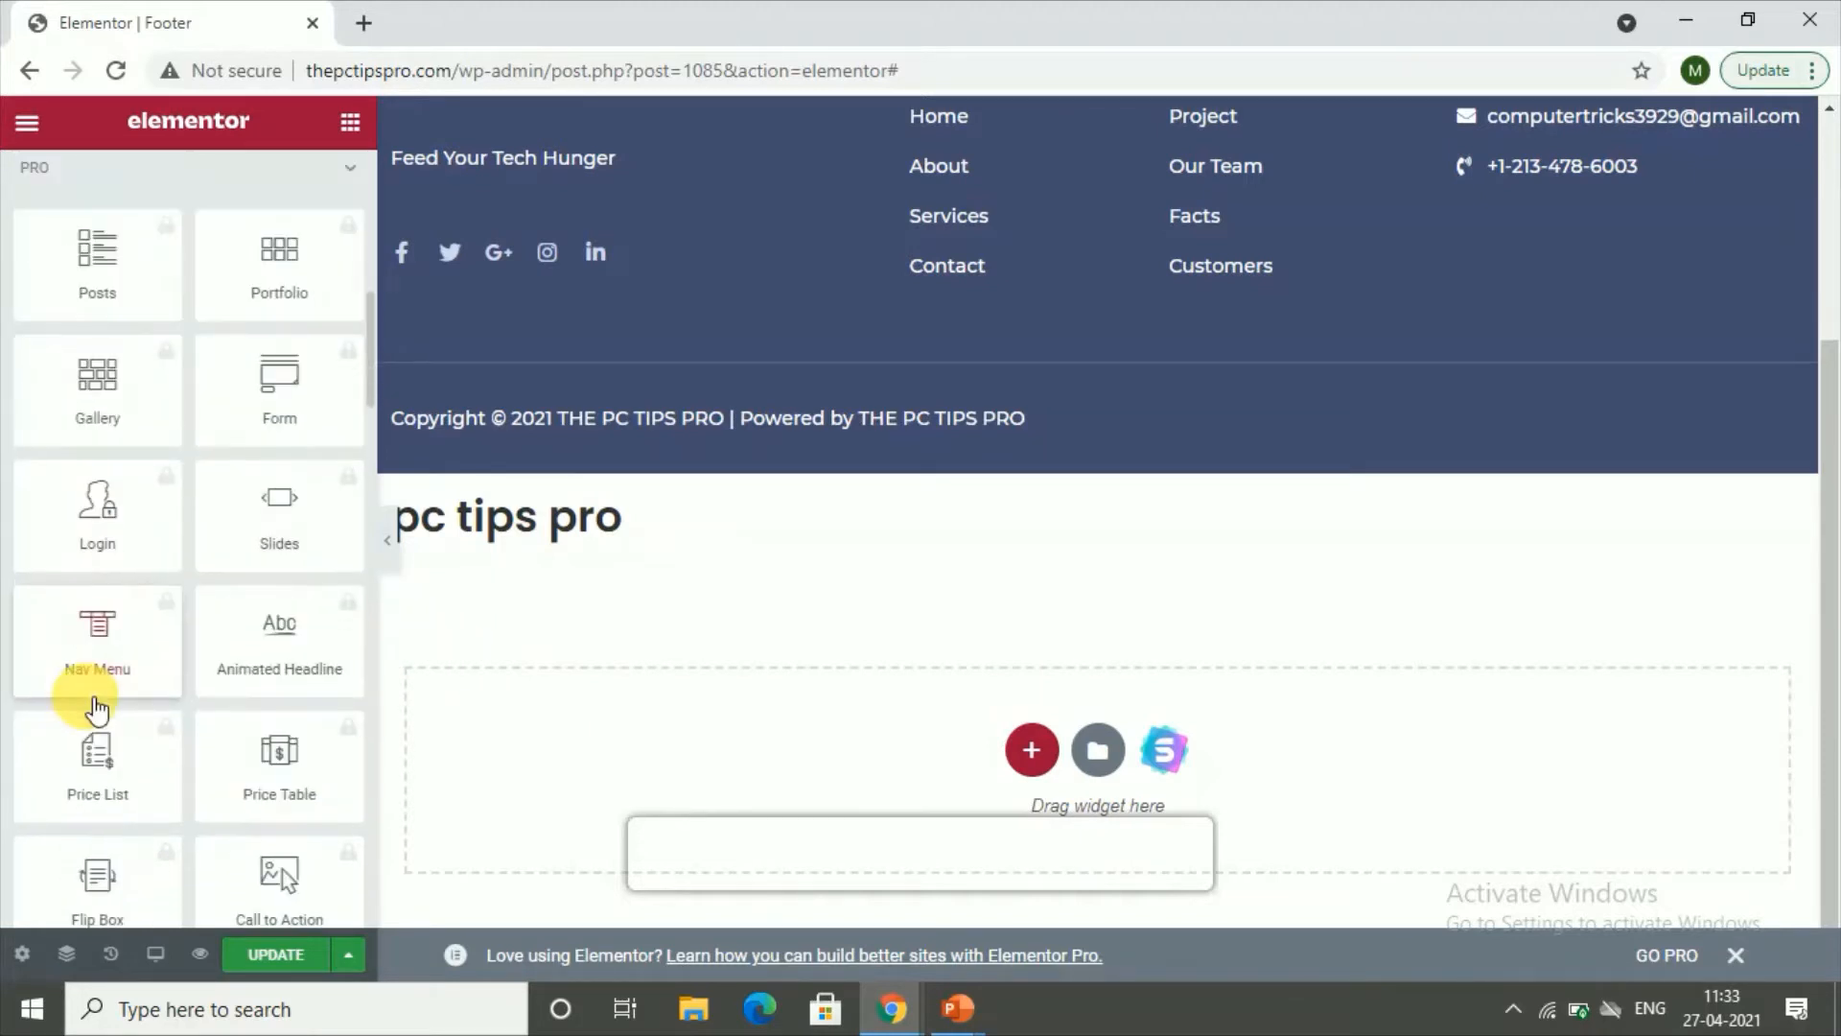
{"action": "scroll", "coordinate": [55, 655], "scroll_direction": "up", "scroll_amount": 1}
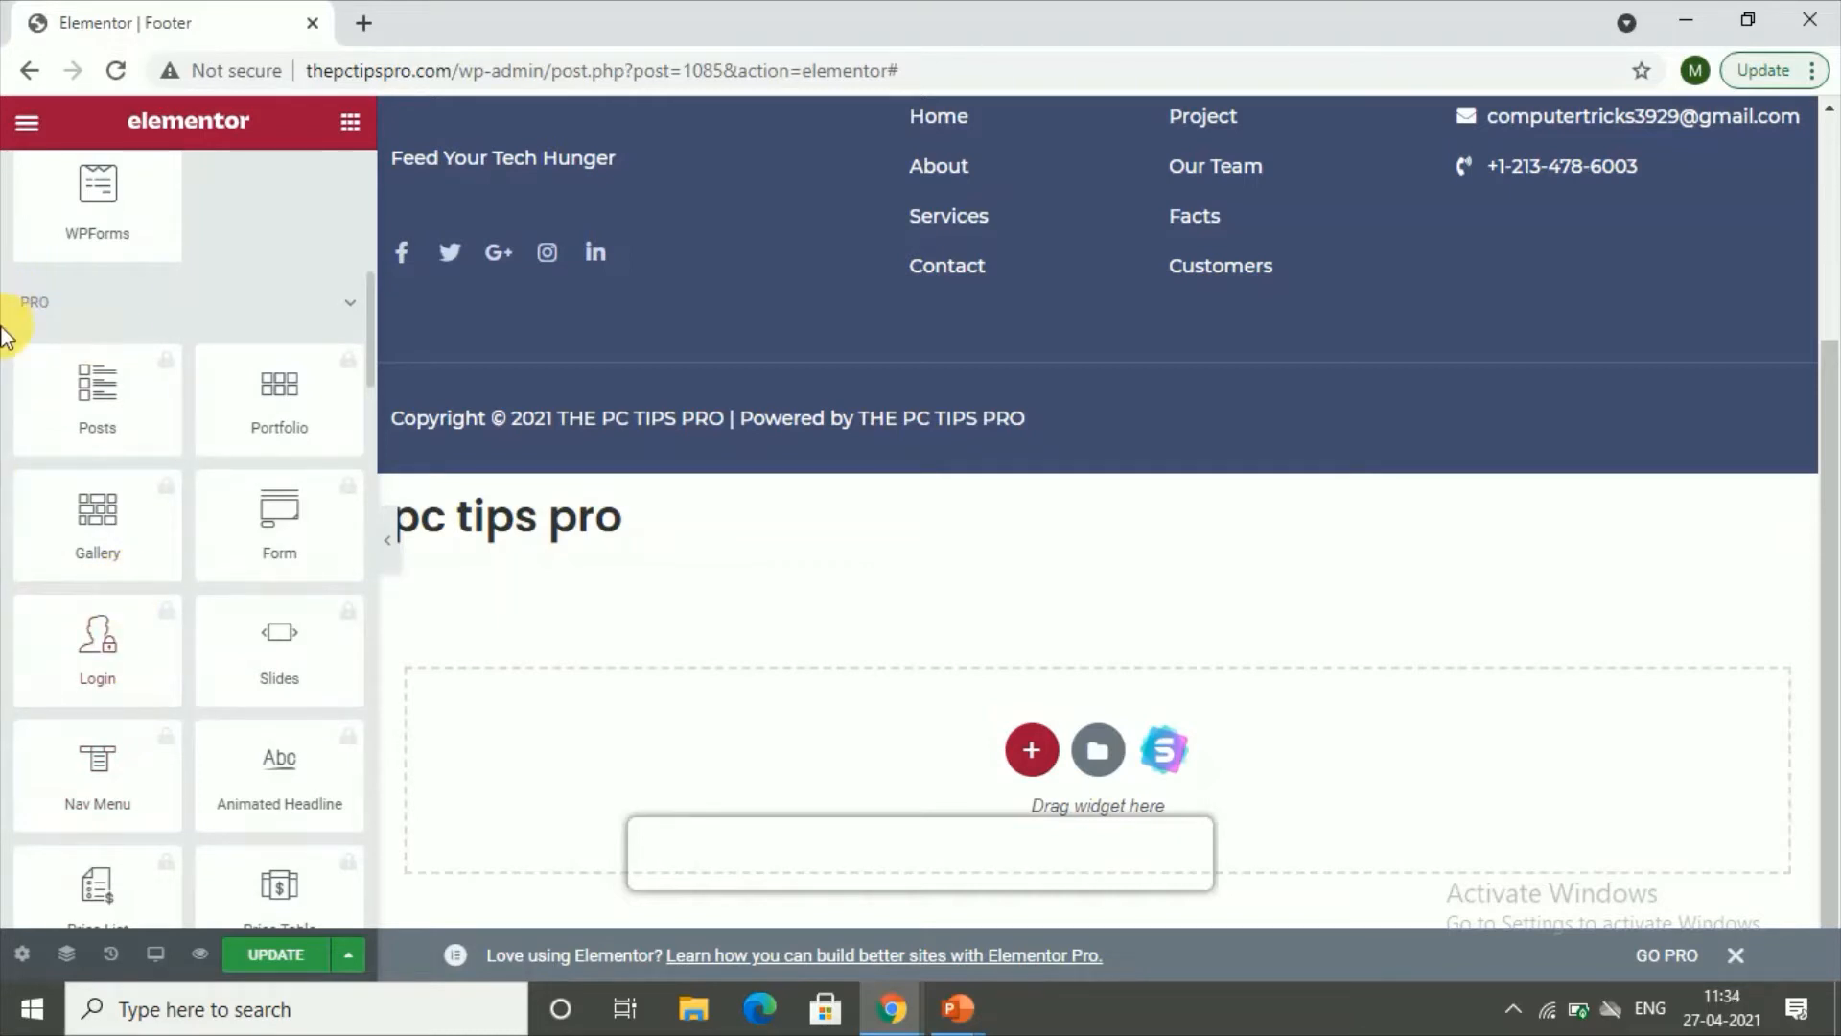
{"action": "scroll", "coordinate": [161, 633], "scroll_direction": "down", "scroll_amount": 2}
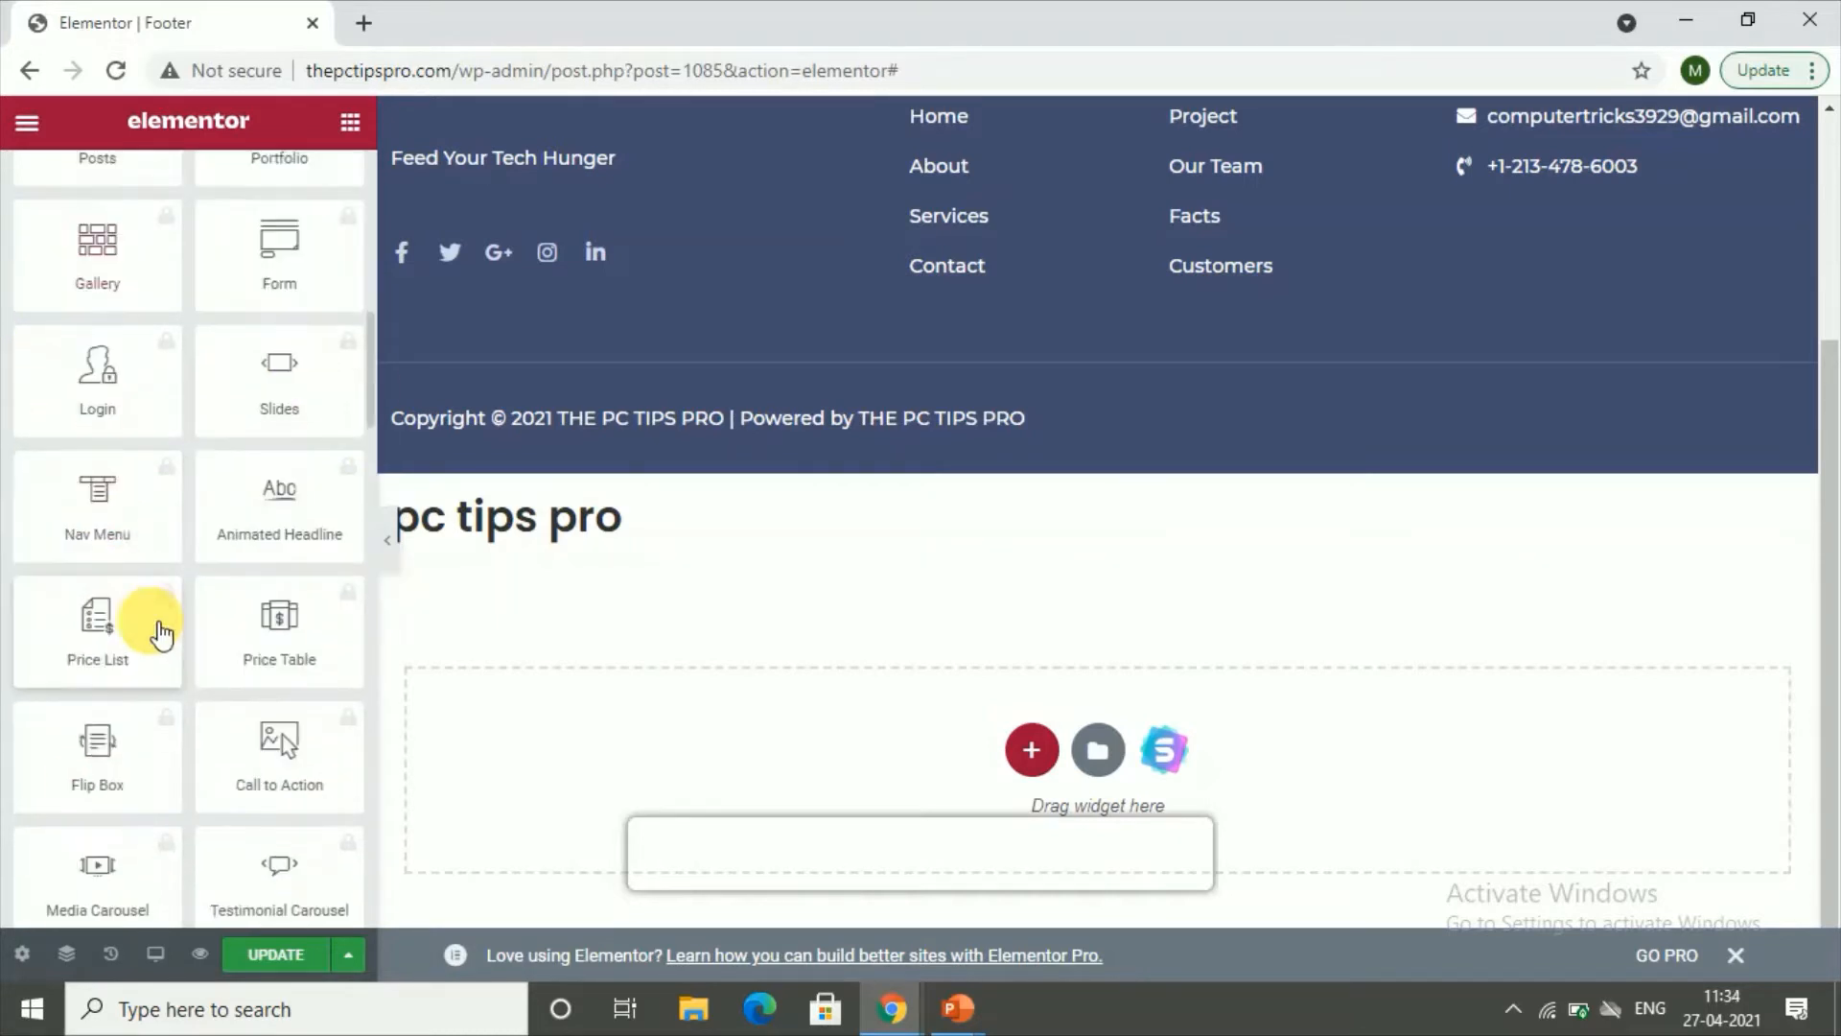
{"action": "scroll", "coordinate": [163, 778], "scroll_direction": "up", "scroll_amount": 10}
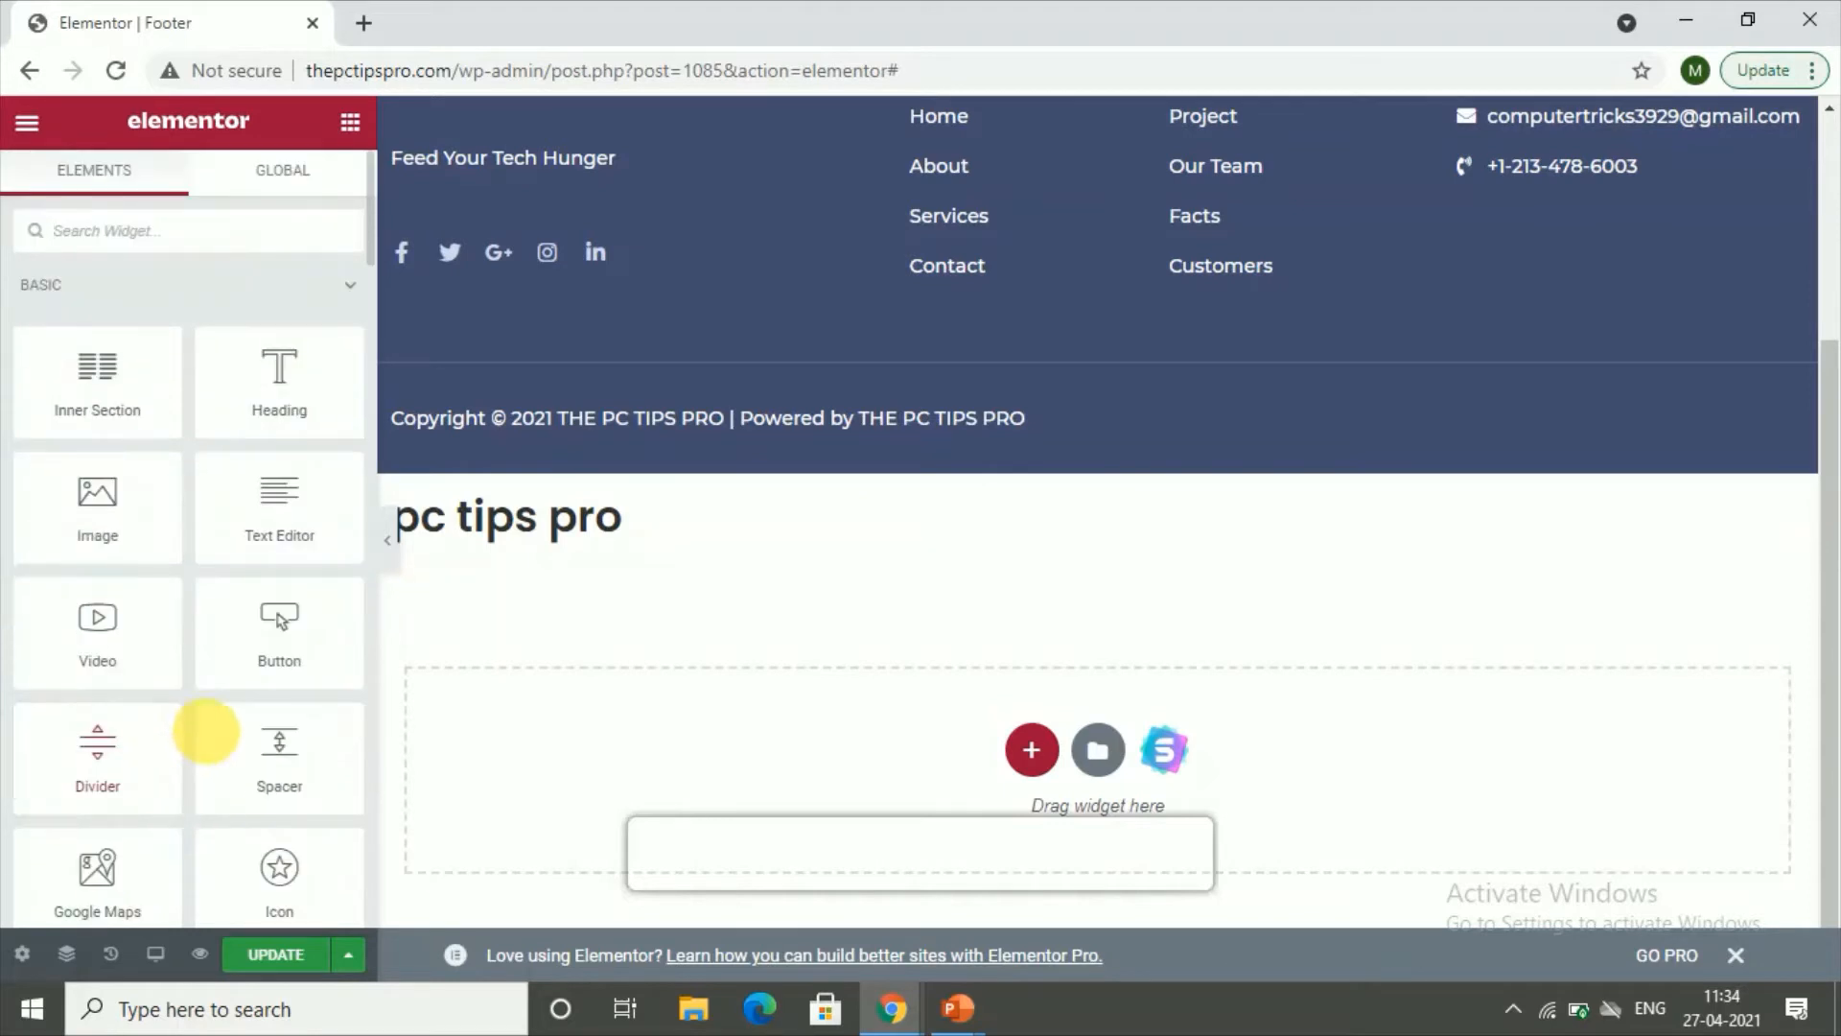
{"action": "scroll", "coordinate": [661, 729], "scroll_direction": "up", "scroll_amount": 3}
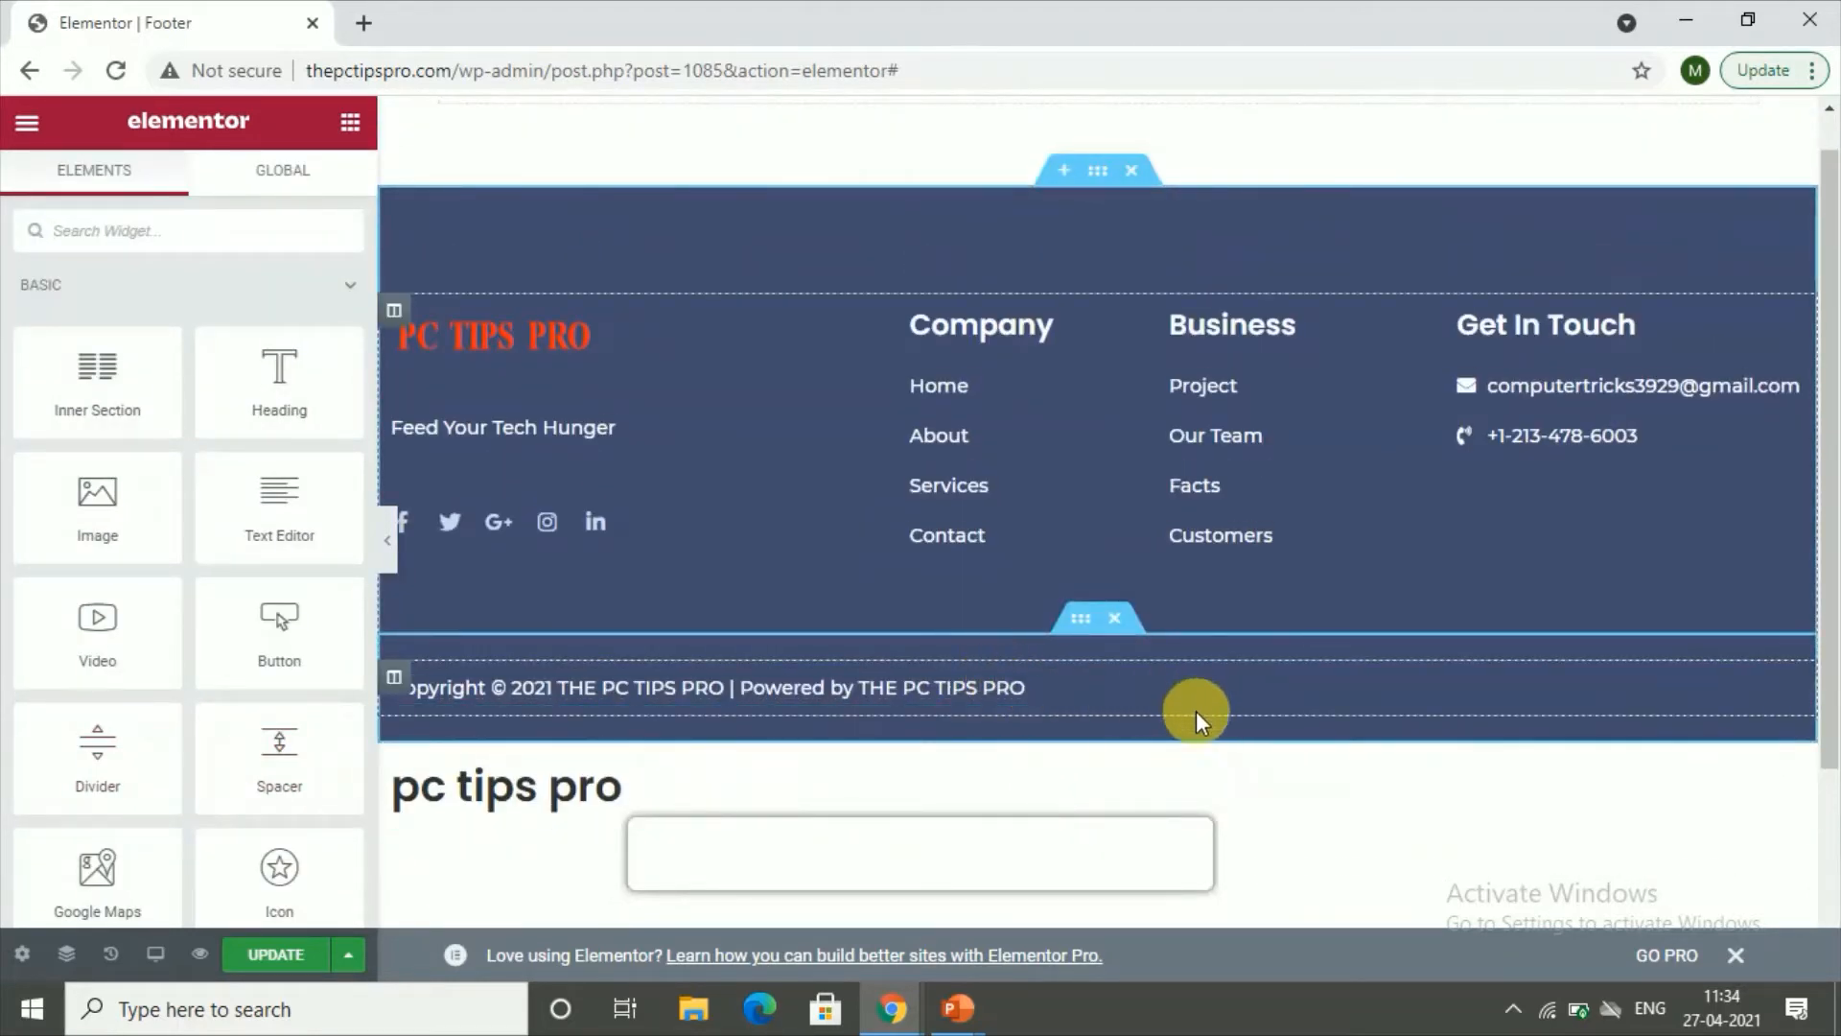
{"action": "scroll", "coordinate": [1367, 786], "scroll_direction": "down", "scroll_amount": 1}
{"action": "scroll", "coordinate": [1371, 785], "scroll_direction": "down", "scroll_amount": 2}
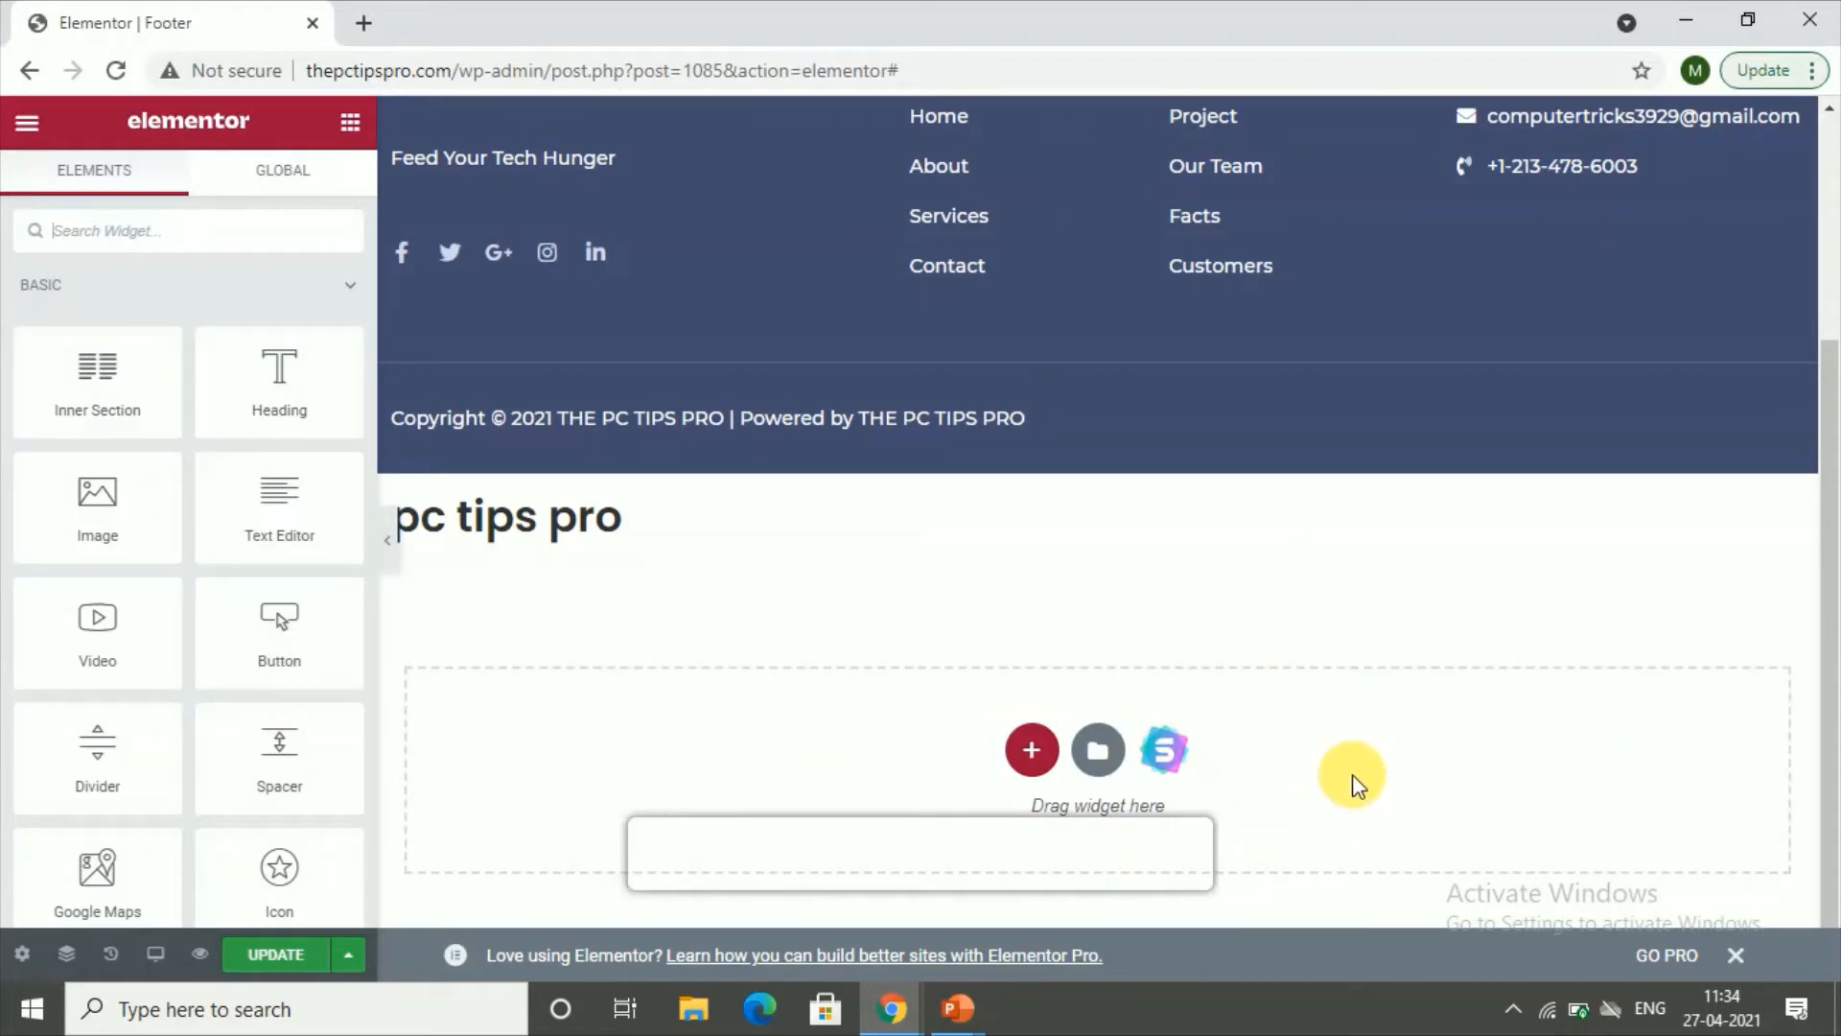
Open the template library from the empty area below the heading and browse its page templates.
{"action": "left_click", "coordinate": [1103, 753]}
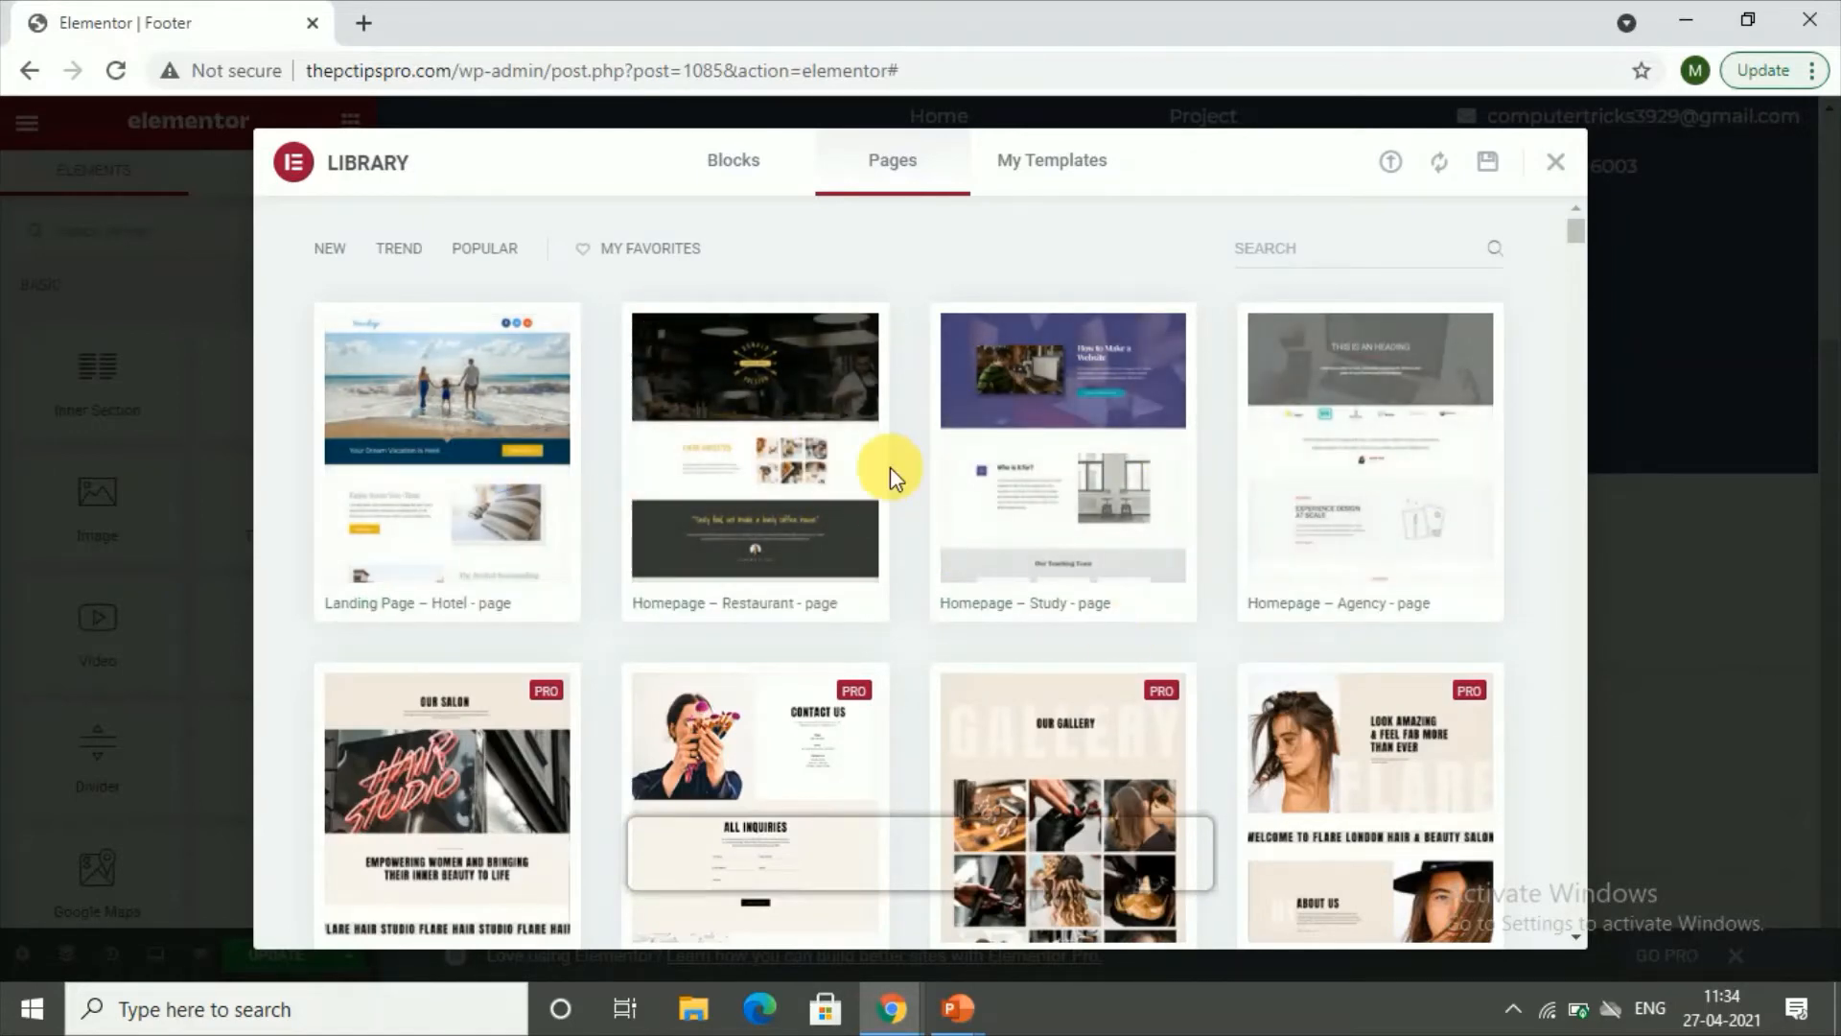
{"action": "scroll", "coordinate": [1352, 609], "scroll_direction": "down", "scroll_amount": 15}
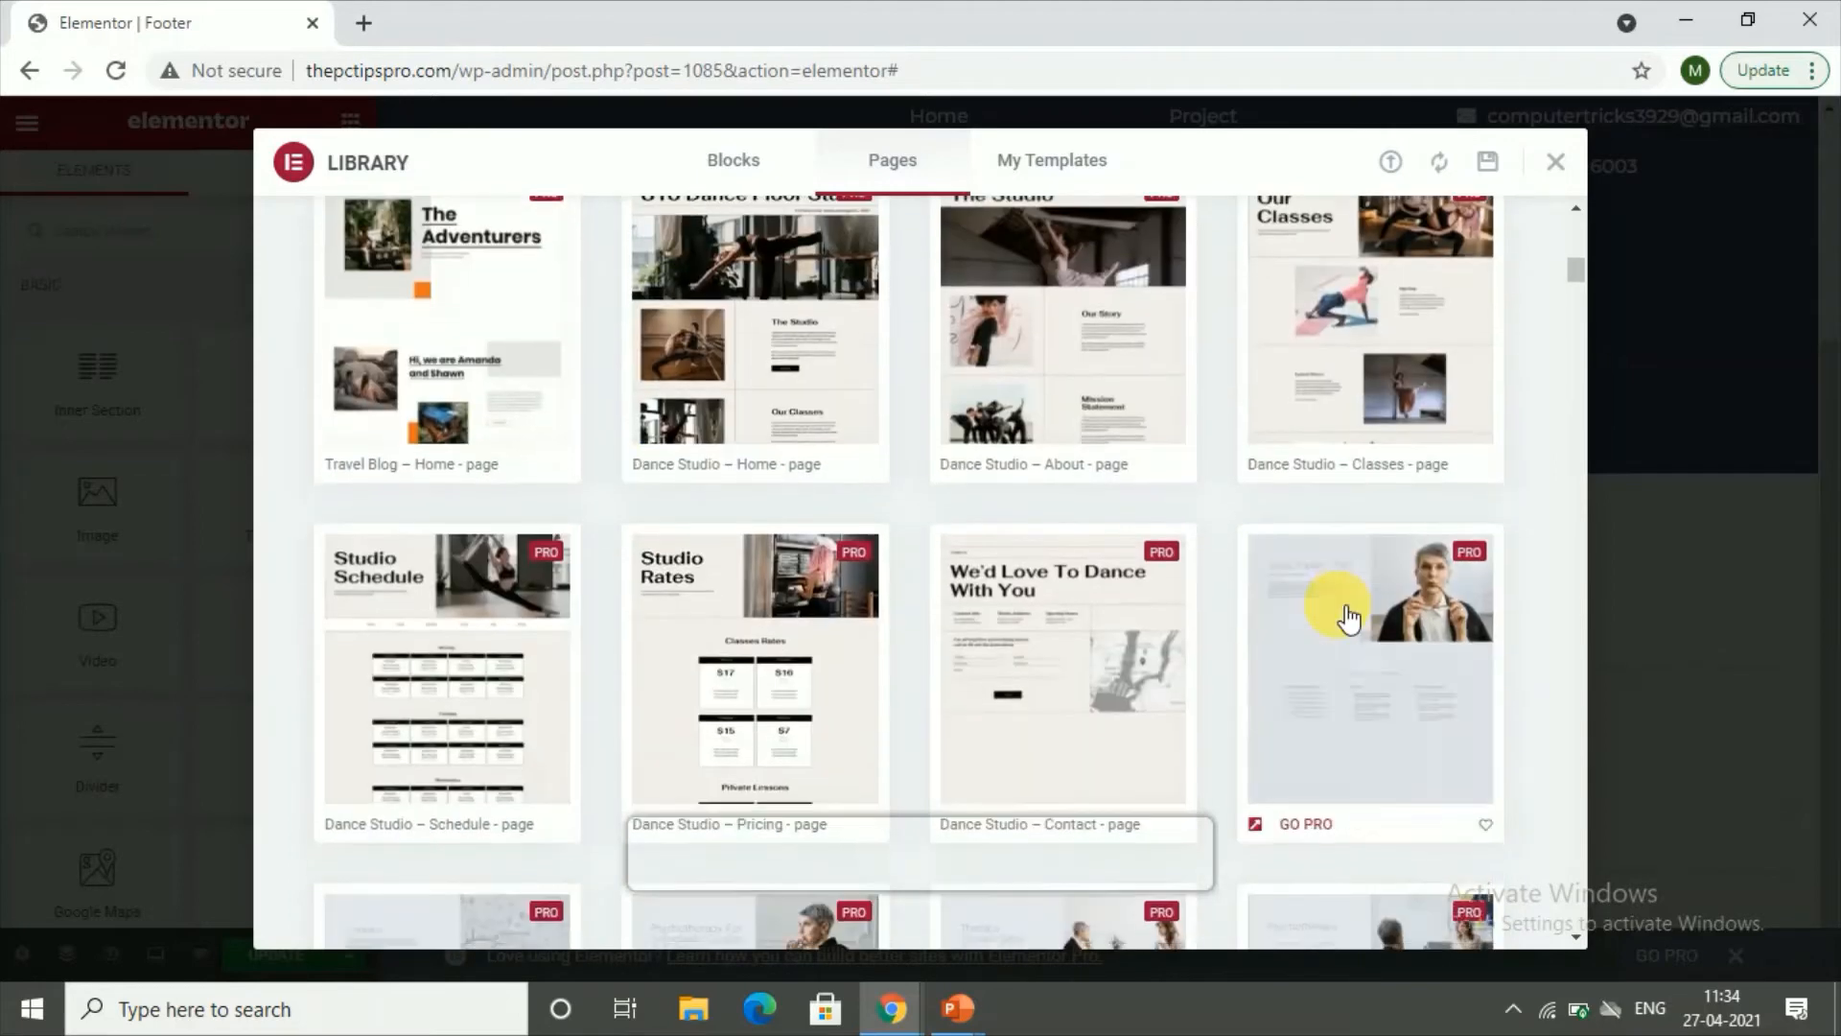
{"action": "scroll", "coordinate": [1347, 618], "scroll_direction": "up", "scroll_amount": 15}
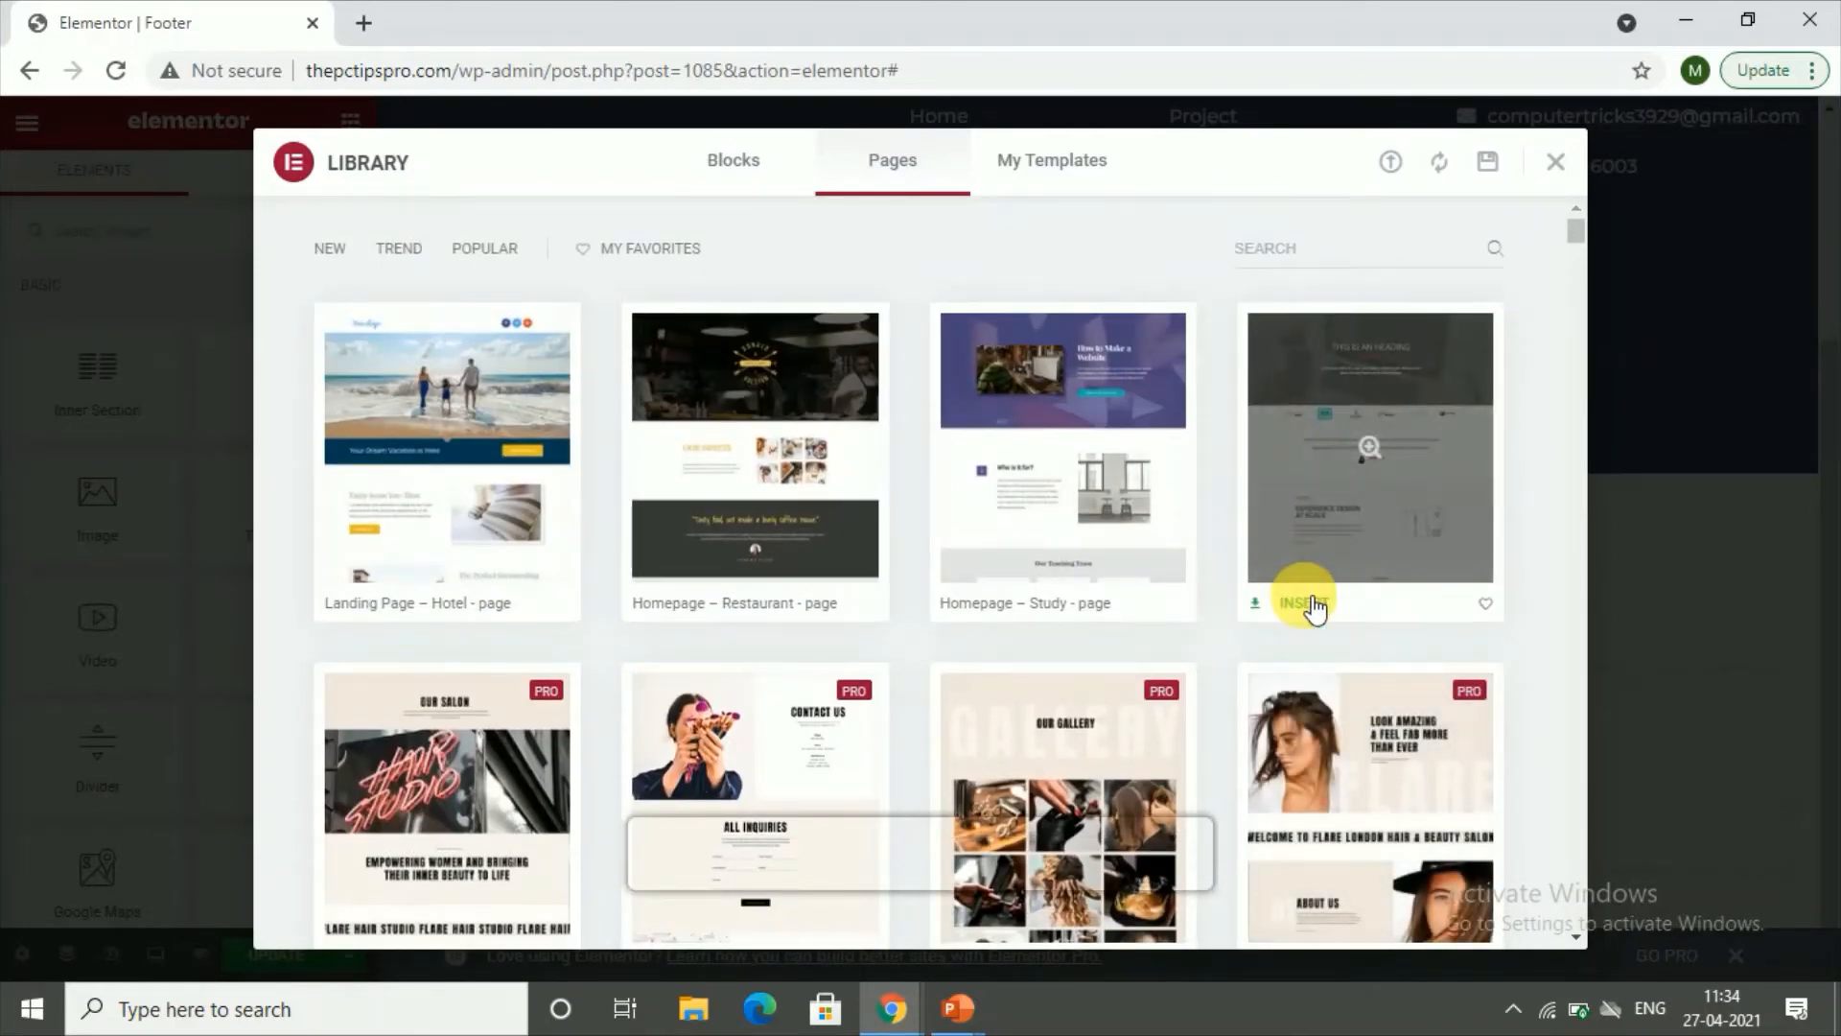
Preview the "Homepage – Agency" page template, insert it below the heading, and start connecting to the template library.
{"action": "left_click", "coordinate": [1326, 476]}
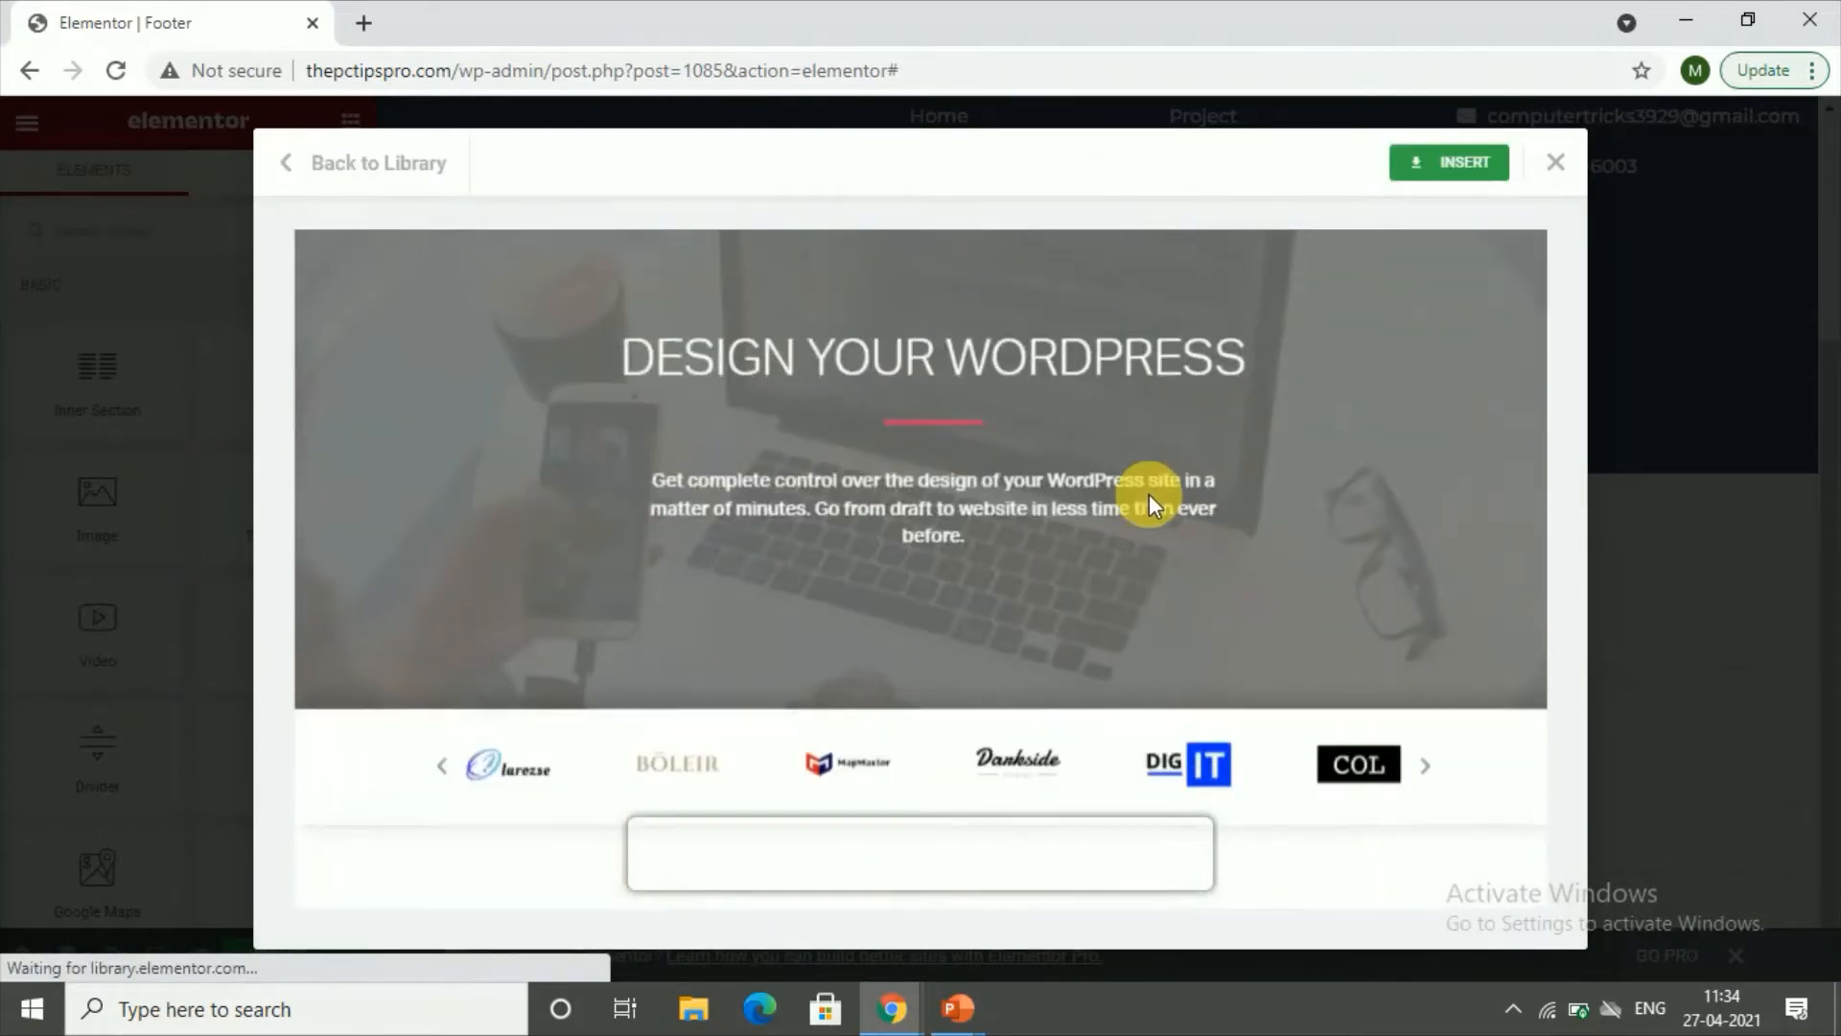
{"action": "scroll", "coordinate": [1149, 493], "scroll_direction": "down", "scroll_amount": 15}
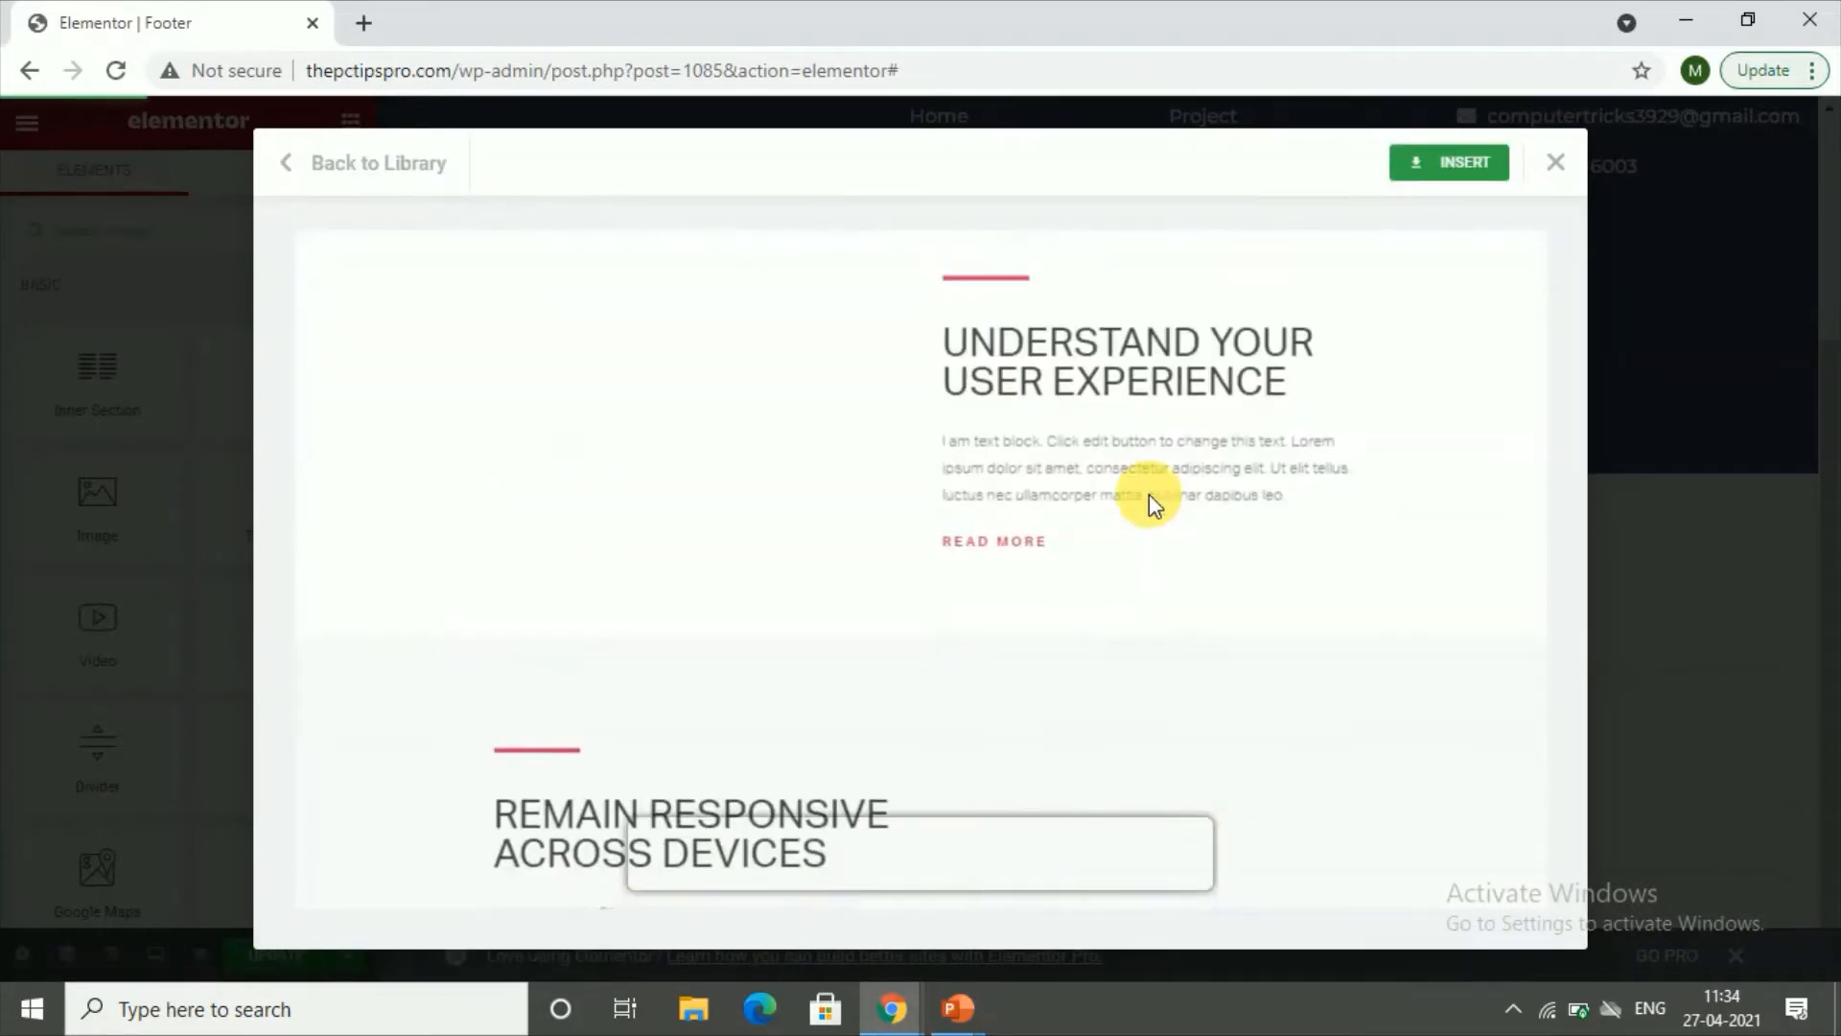
{"action": "scroll", "coordinate": [1149, 493], "scroll_direction": "down", "scroll_amount": 15}
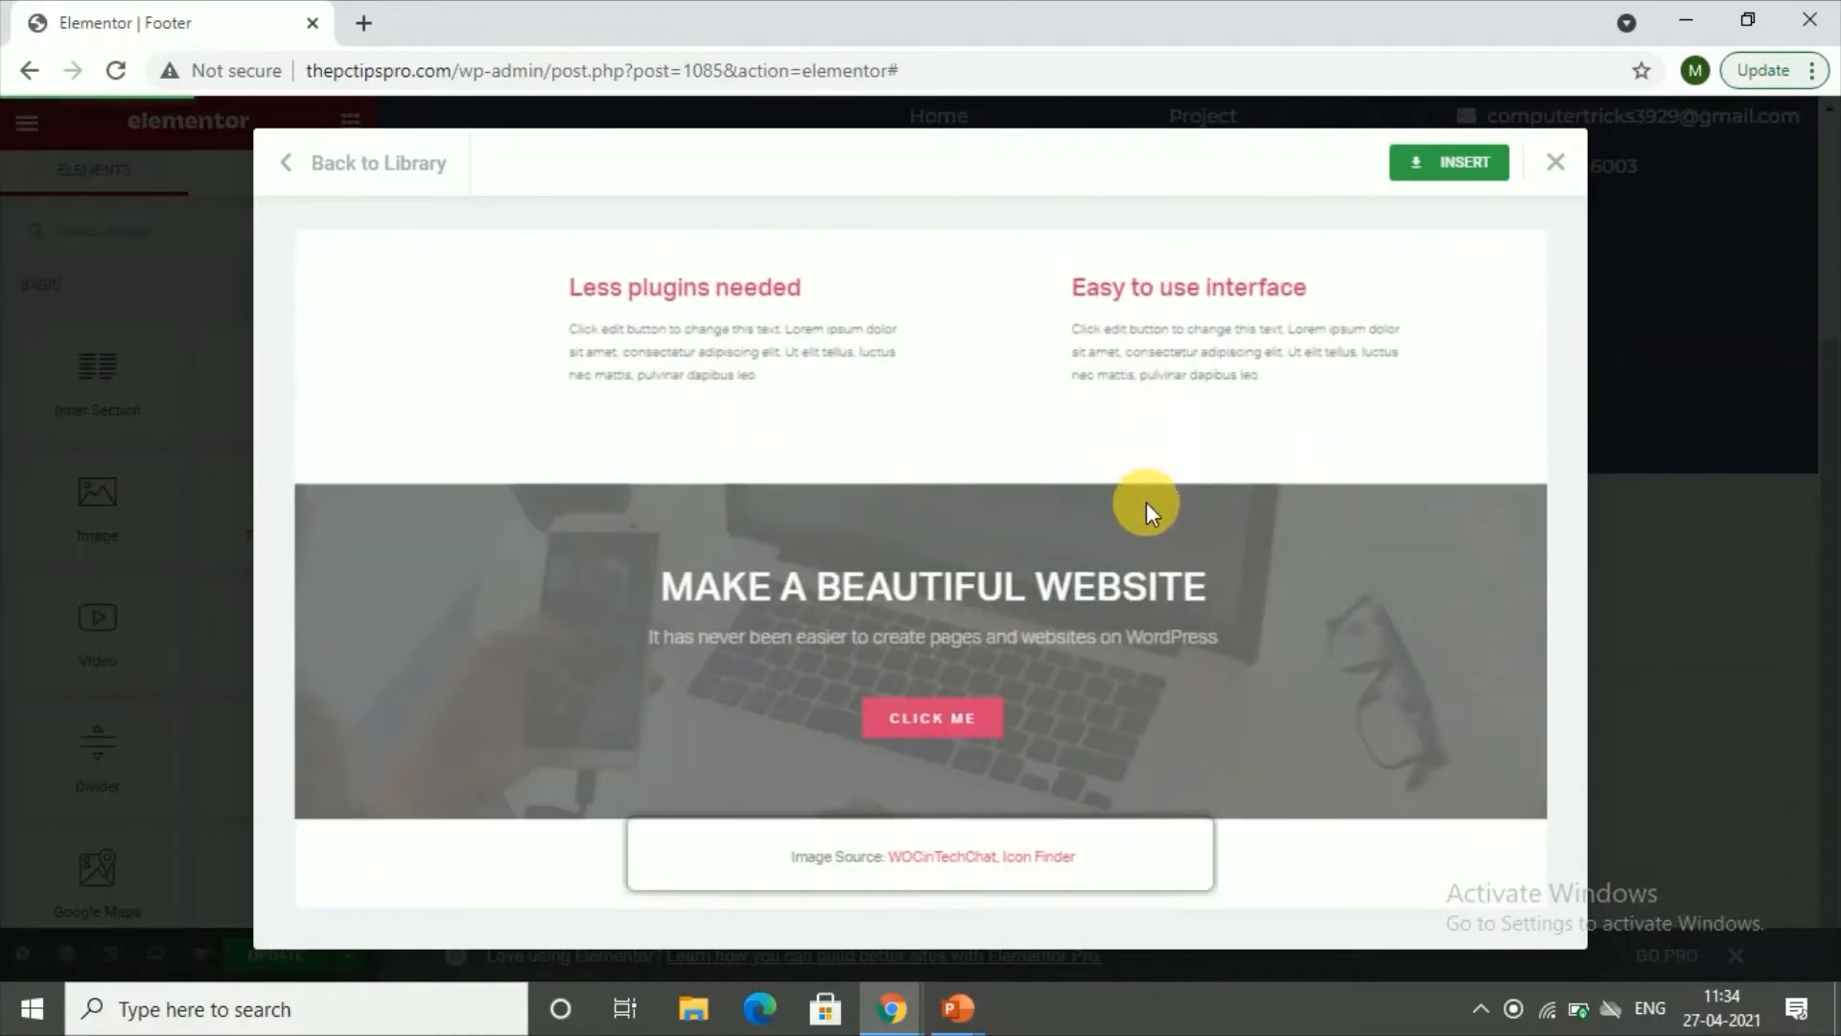
{"action": "scroll", "coordinate": [1141, 504], "scroll_direction": "up", "scroll_amount": 4}
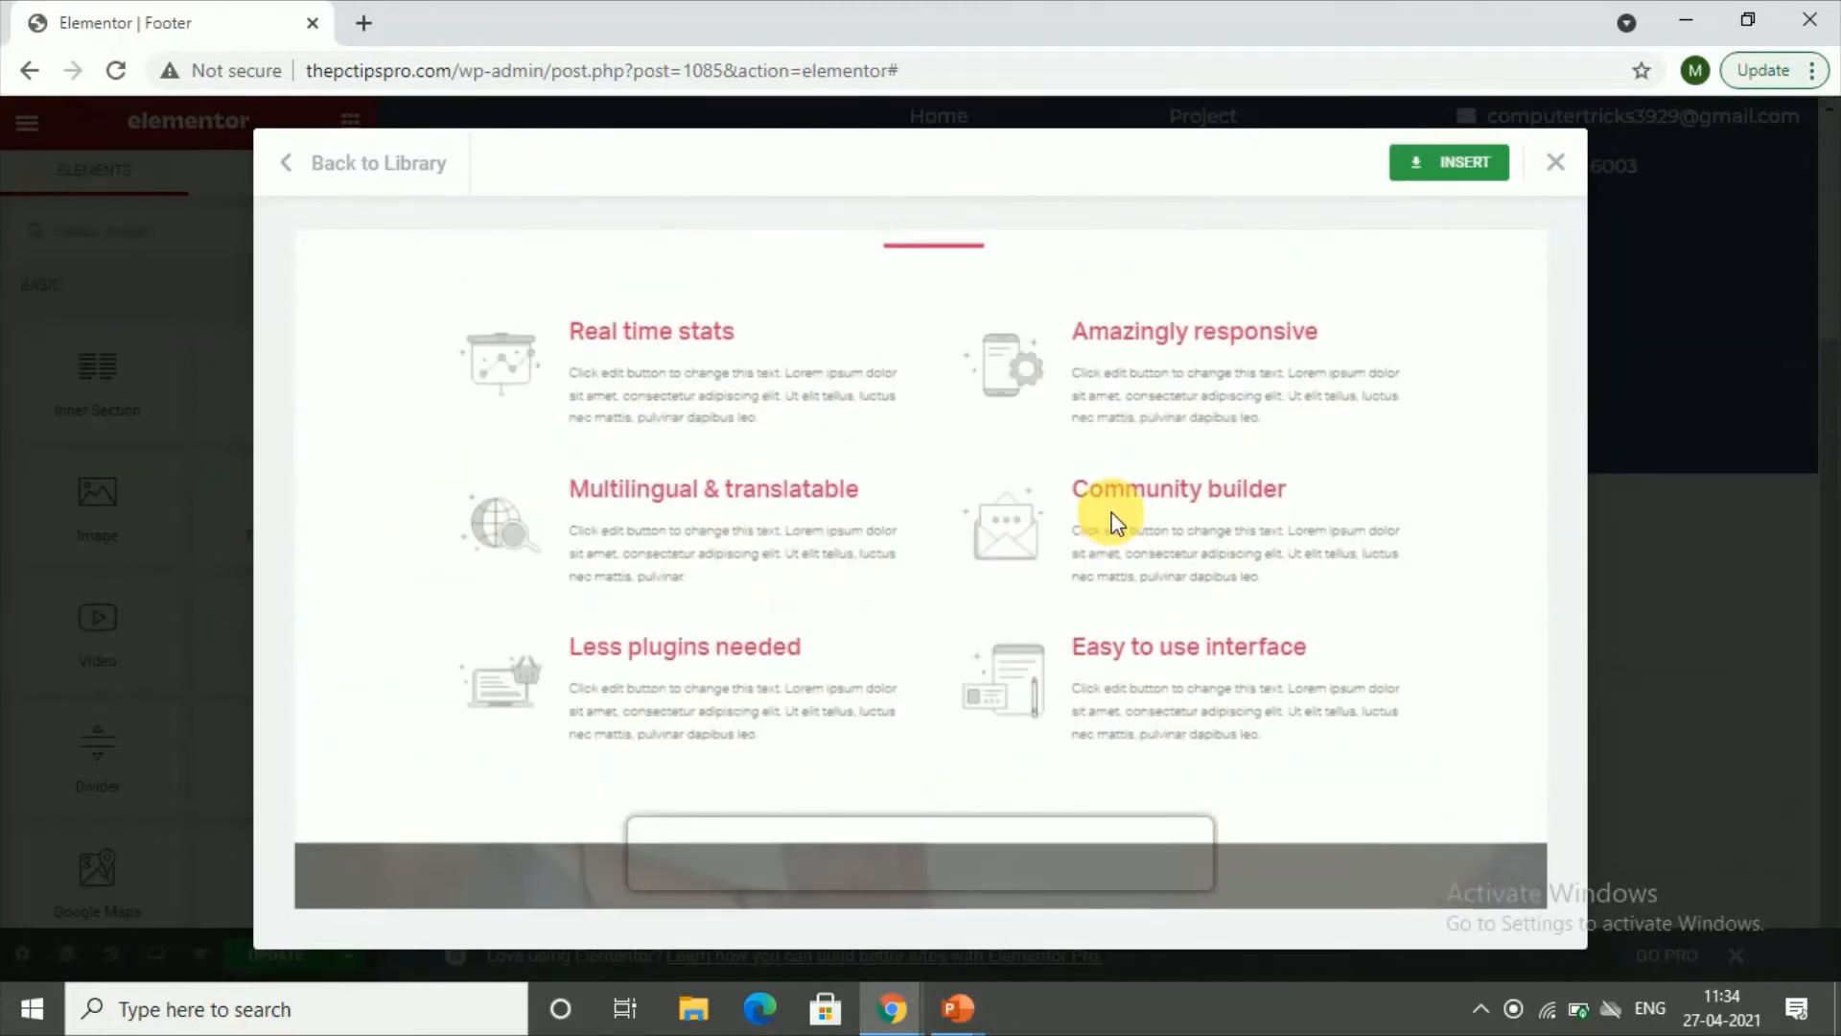
{"action": "scroll", "coordinate": [1112, 523], "scroll_direction": "up", "scroll_amount": 8}
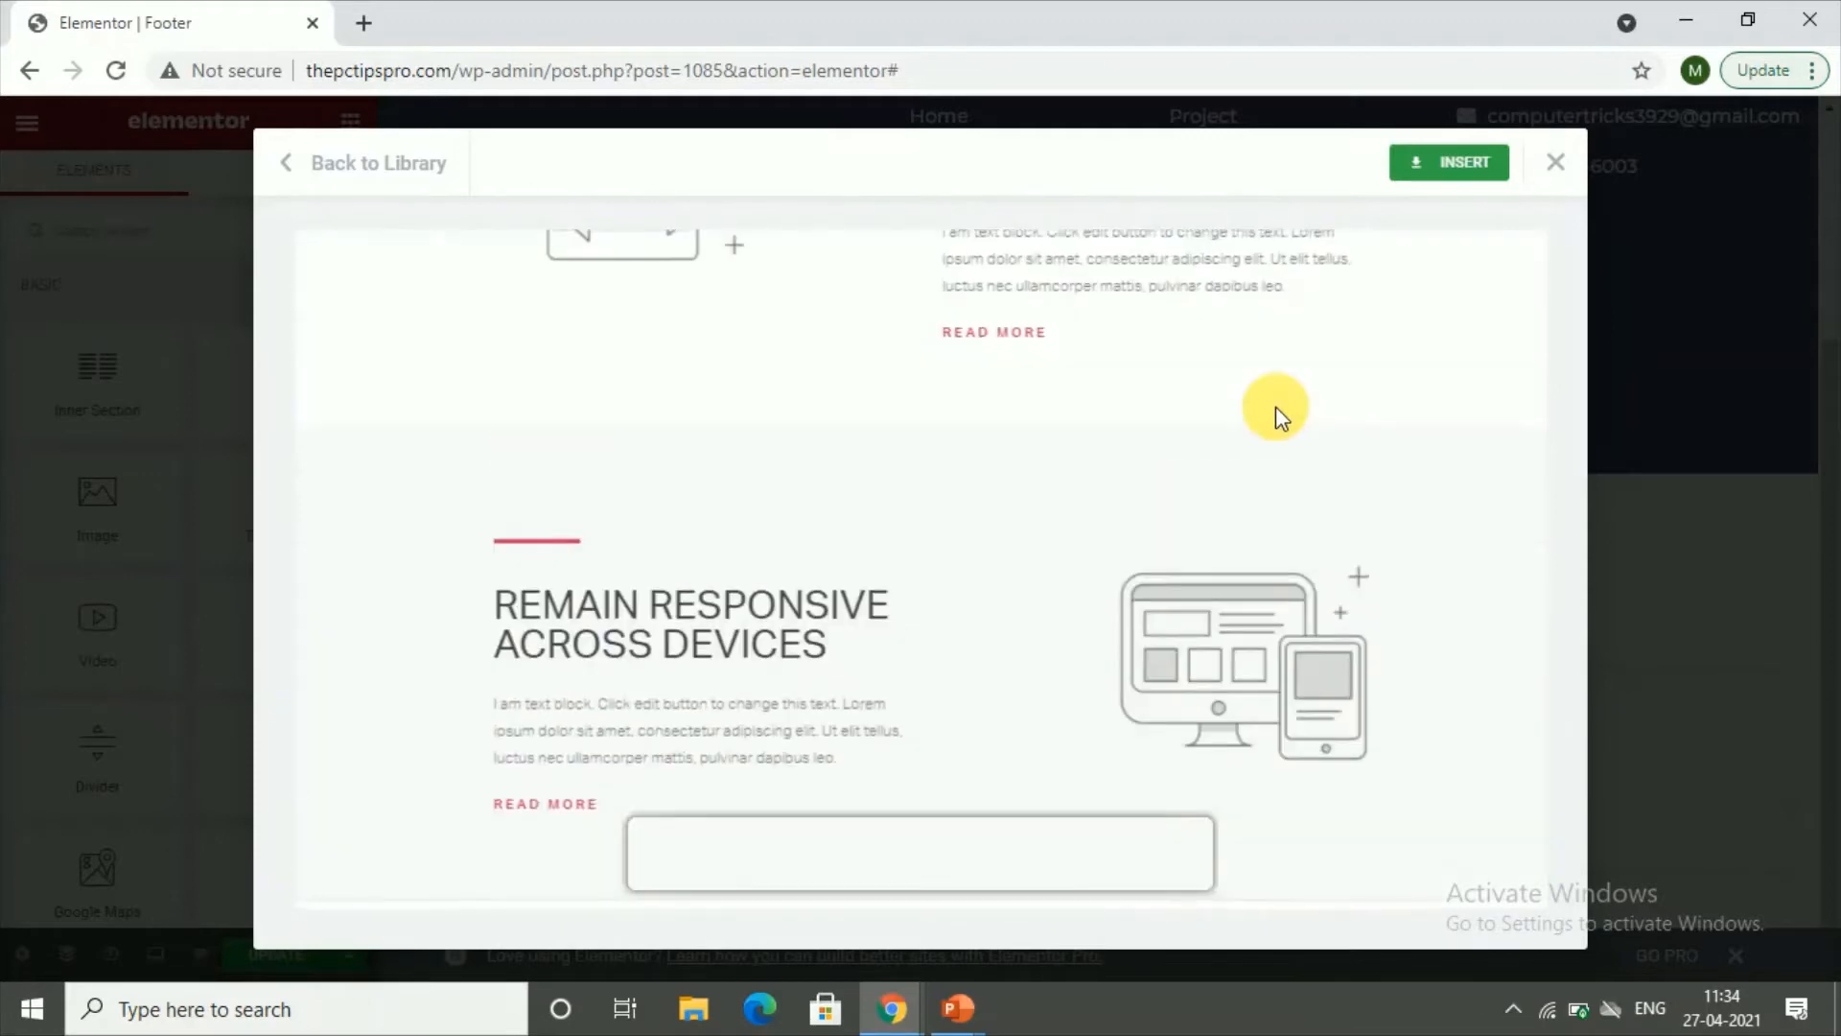
{"action": "scroll", "coordinate": [1284, 412], "scroll_direction": "up", "scroll_amount": 4}
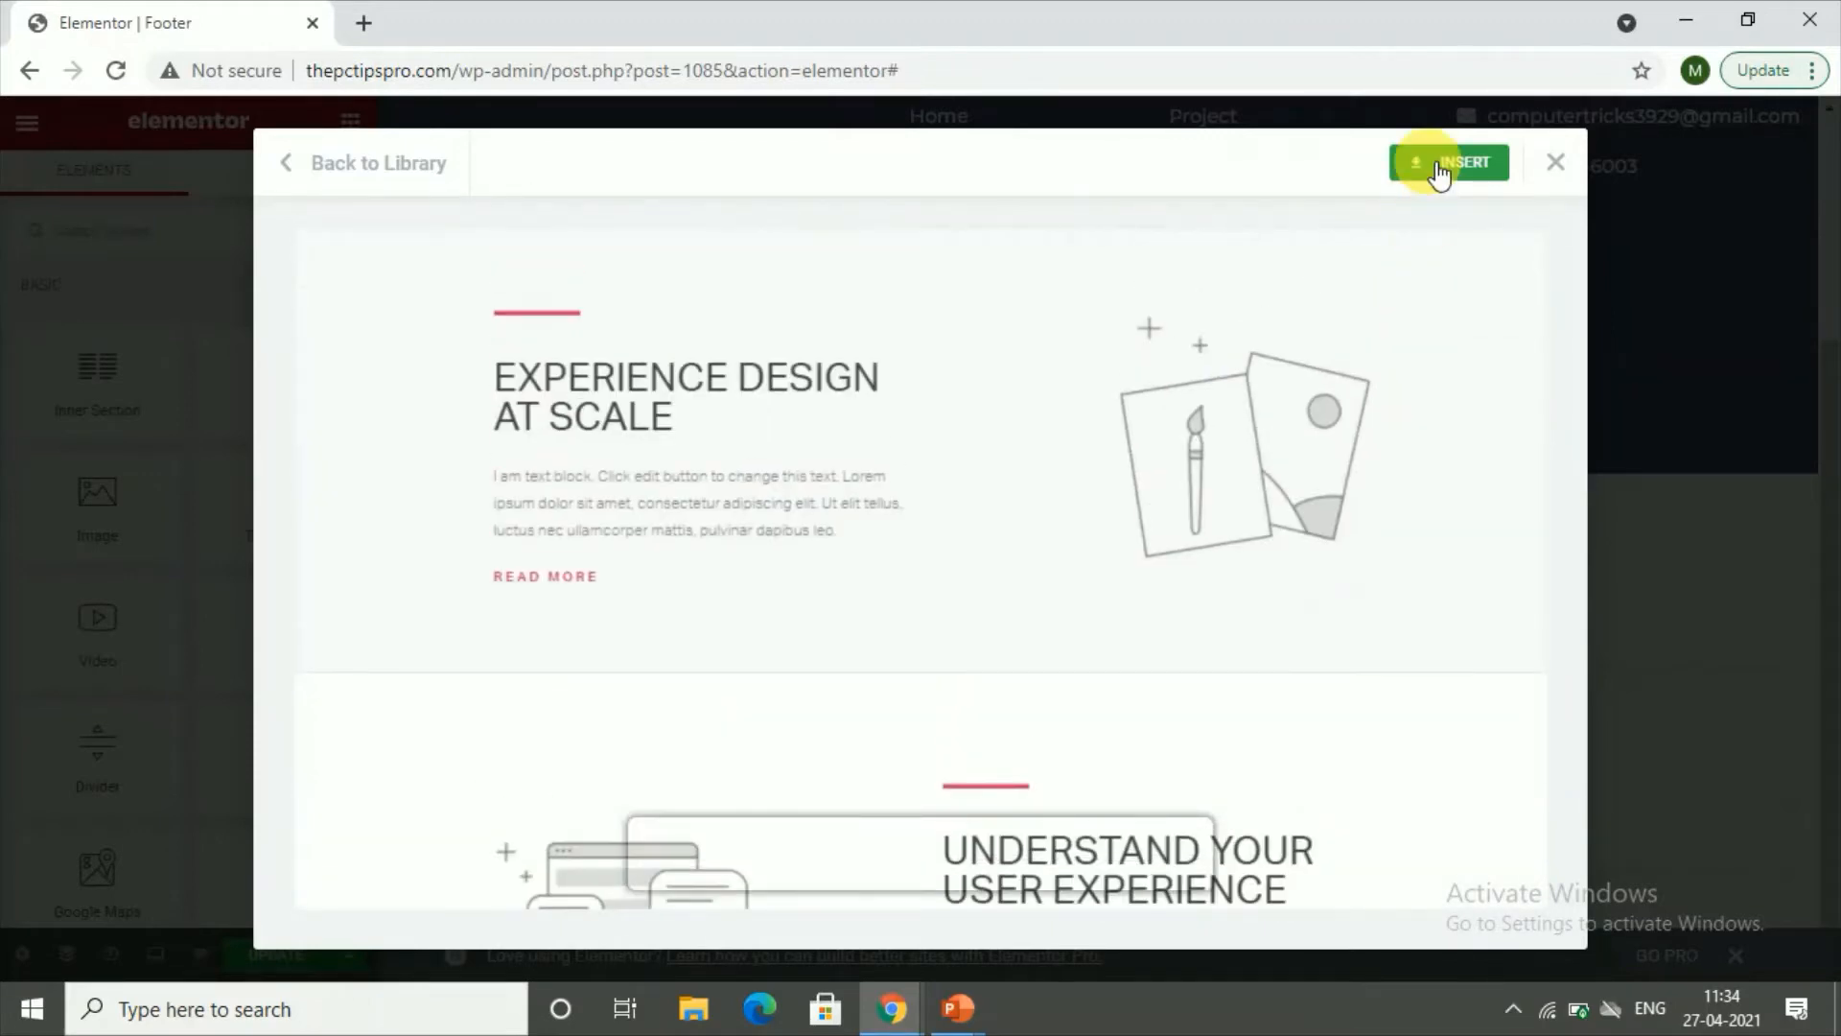
{"action": "left_click", "coordinate": [1438, 168]}
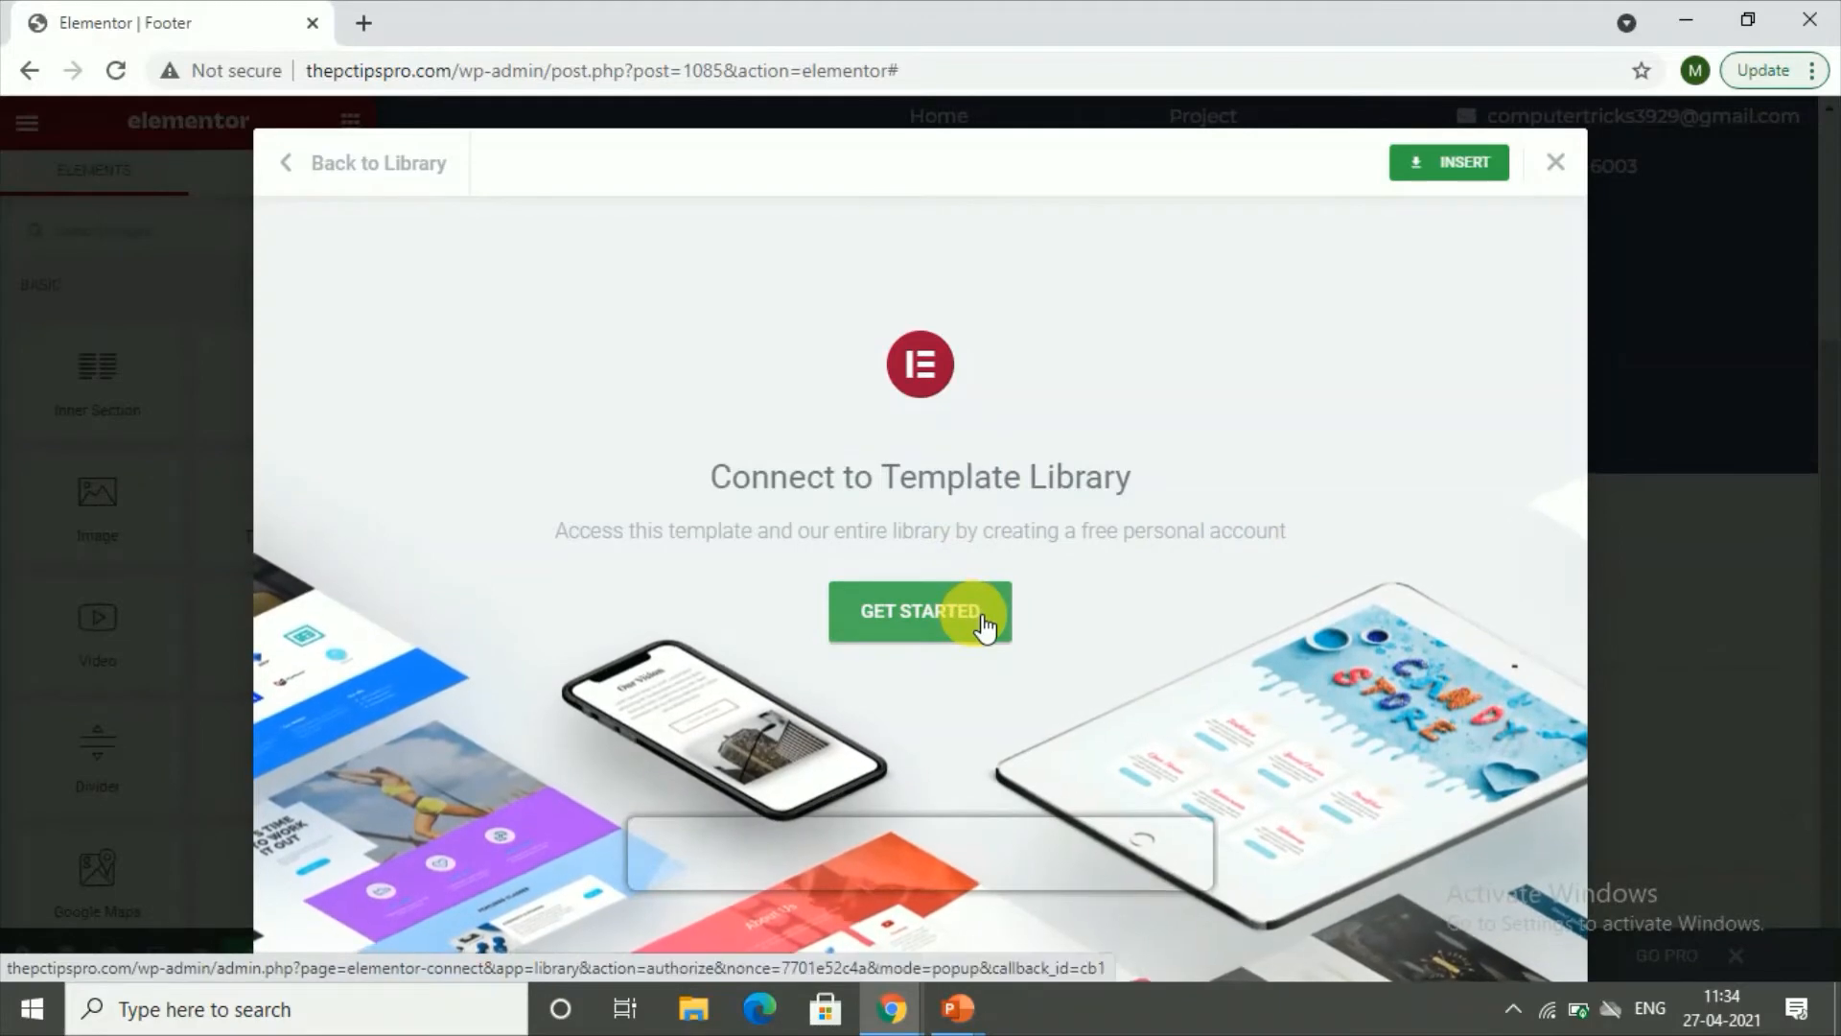
{"action": "left_click", "coordinate": [984, 625]}
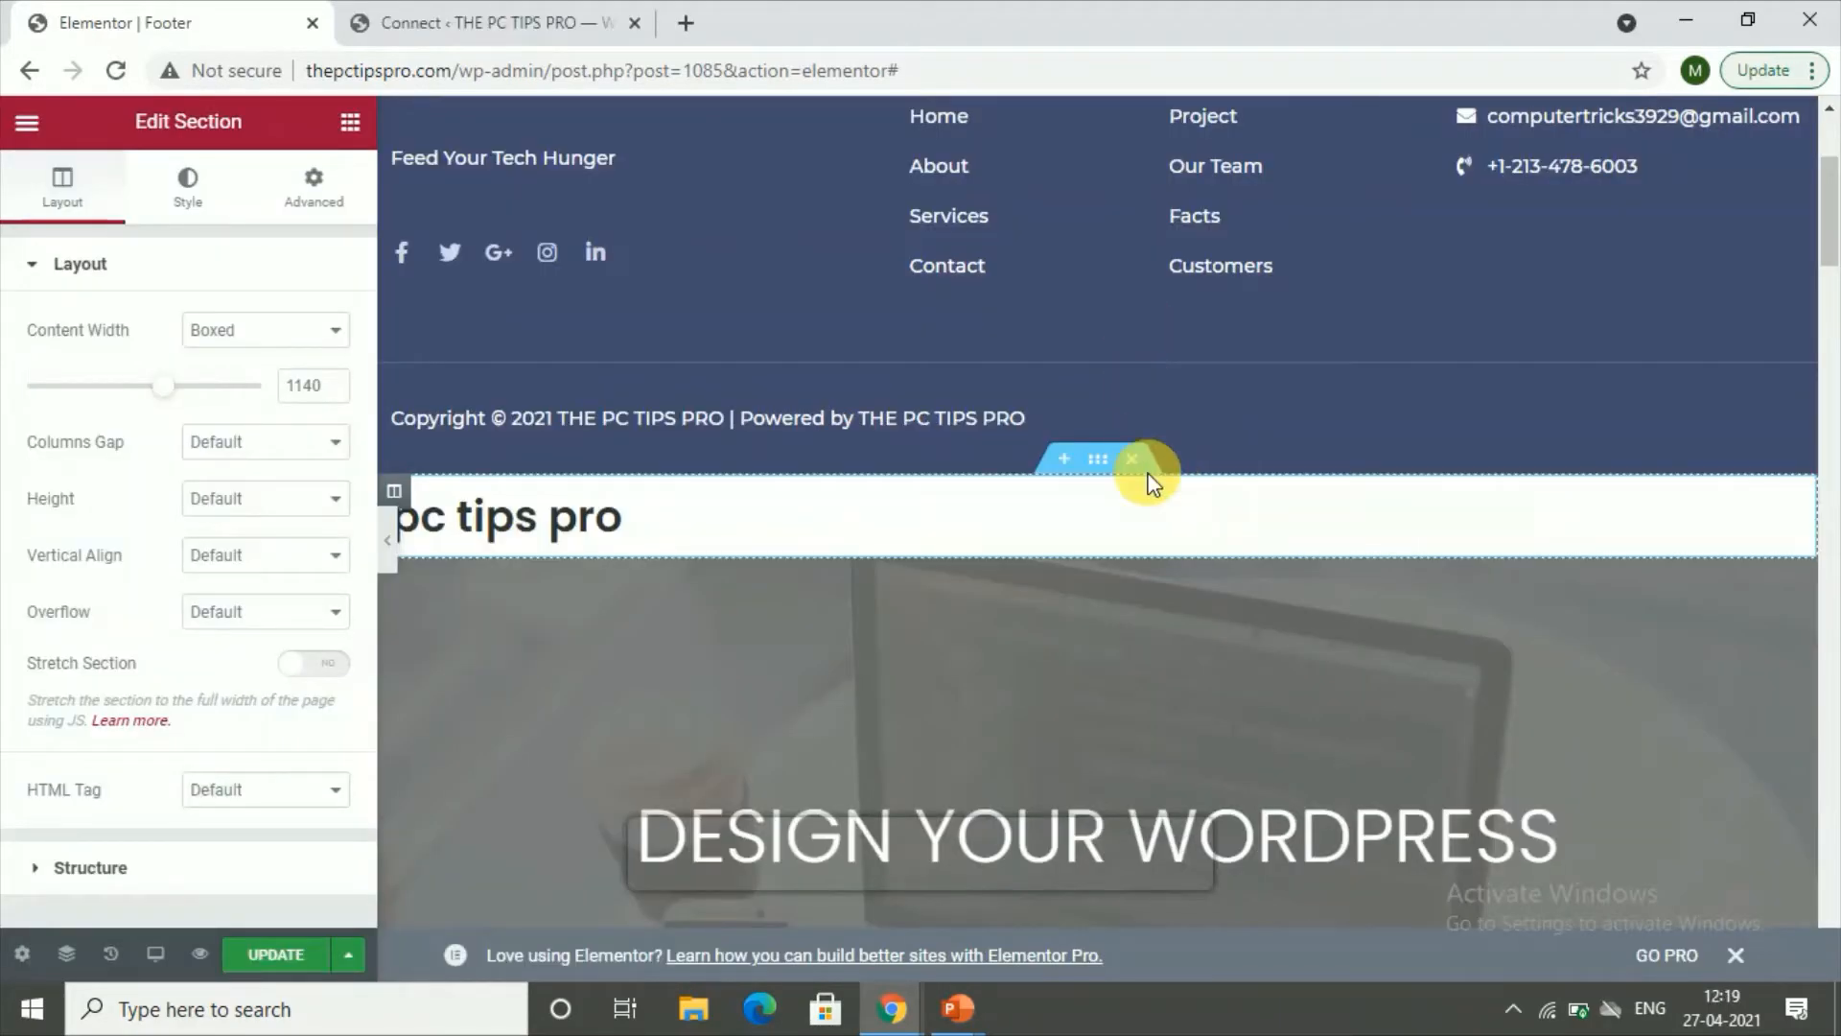
Examine the sections of the inserted agency template, from its banner and logo carousel to the testimonial and feature texts.
{"action": "left_click_drag", "start_coordinate": [1828, 165], "coordinate": [1816, 203]}
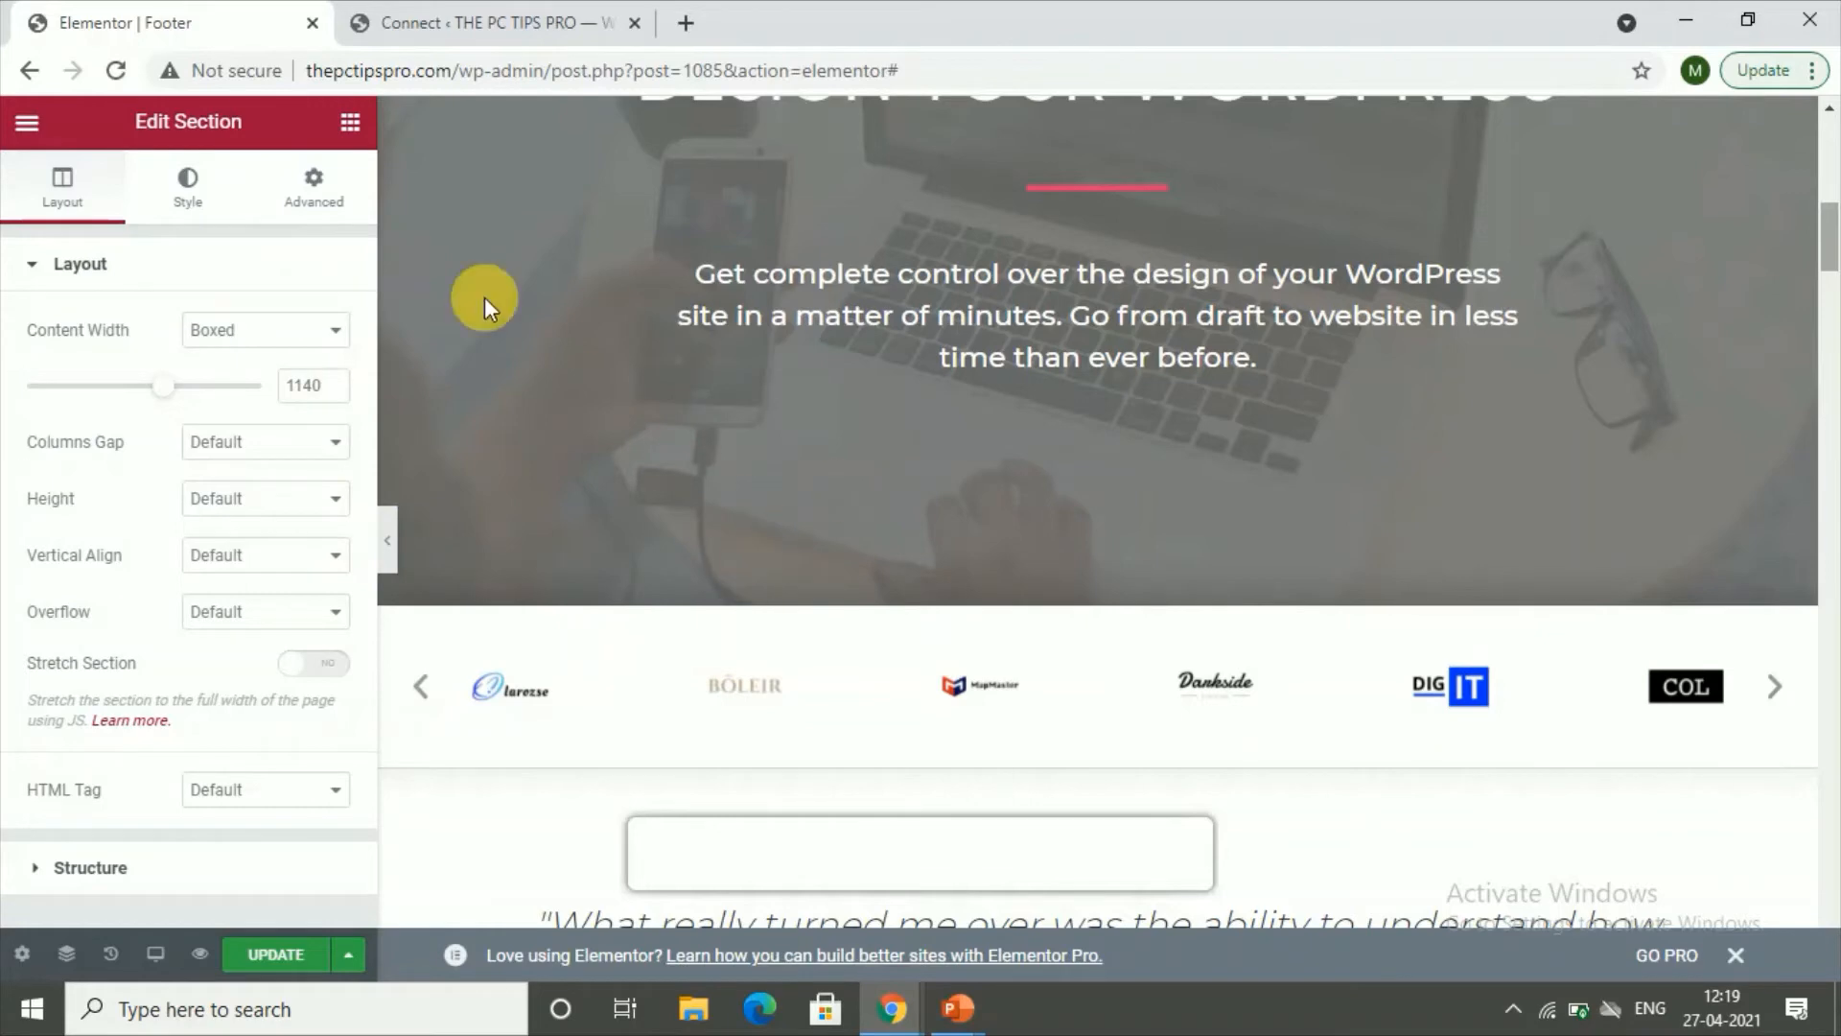
{"action": "scroll", "coordinate": [678, 296], "scroll_direction": "down", "scroll_amount": 7}
{"action": "scroll", "coordinate": [789, 493], "scroll_direction": "up", "scroll_amount": 6}
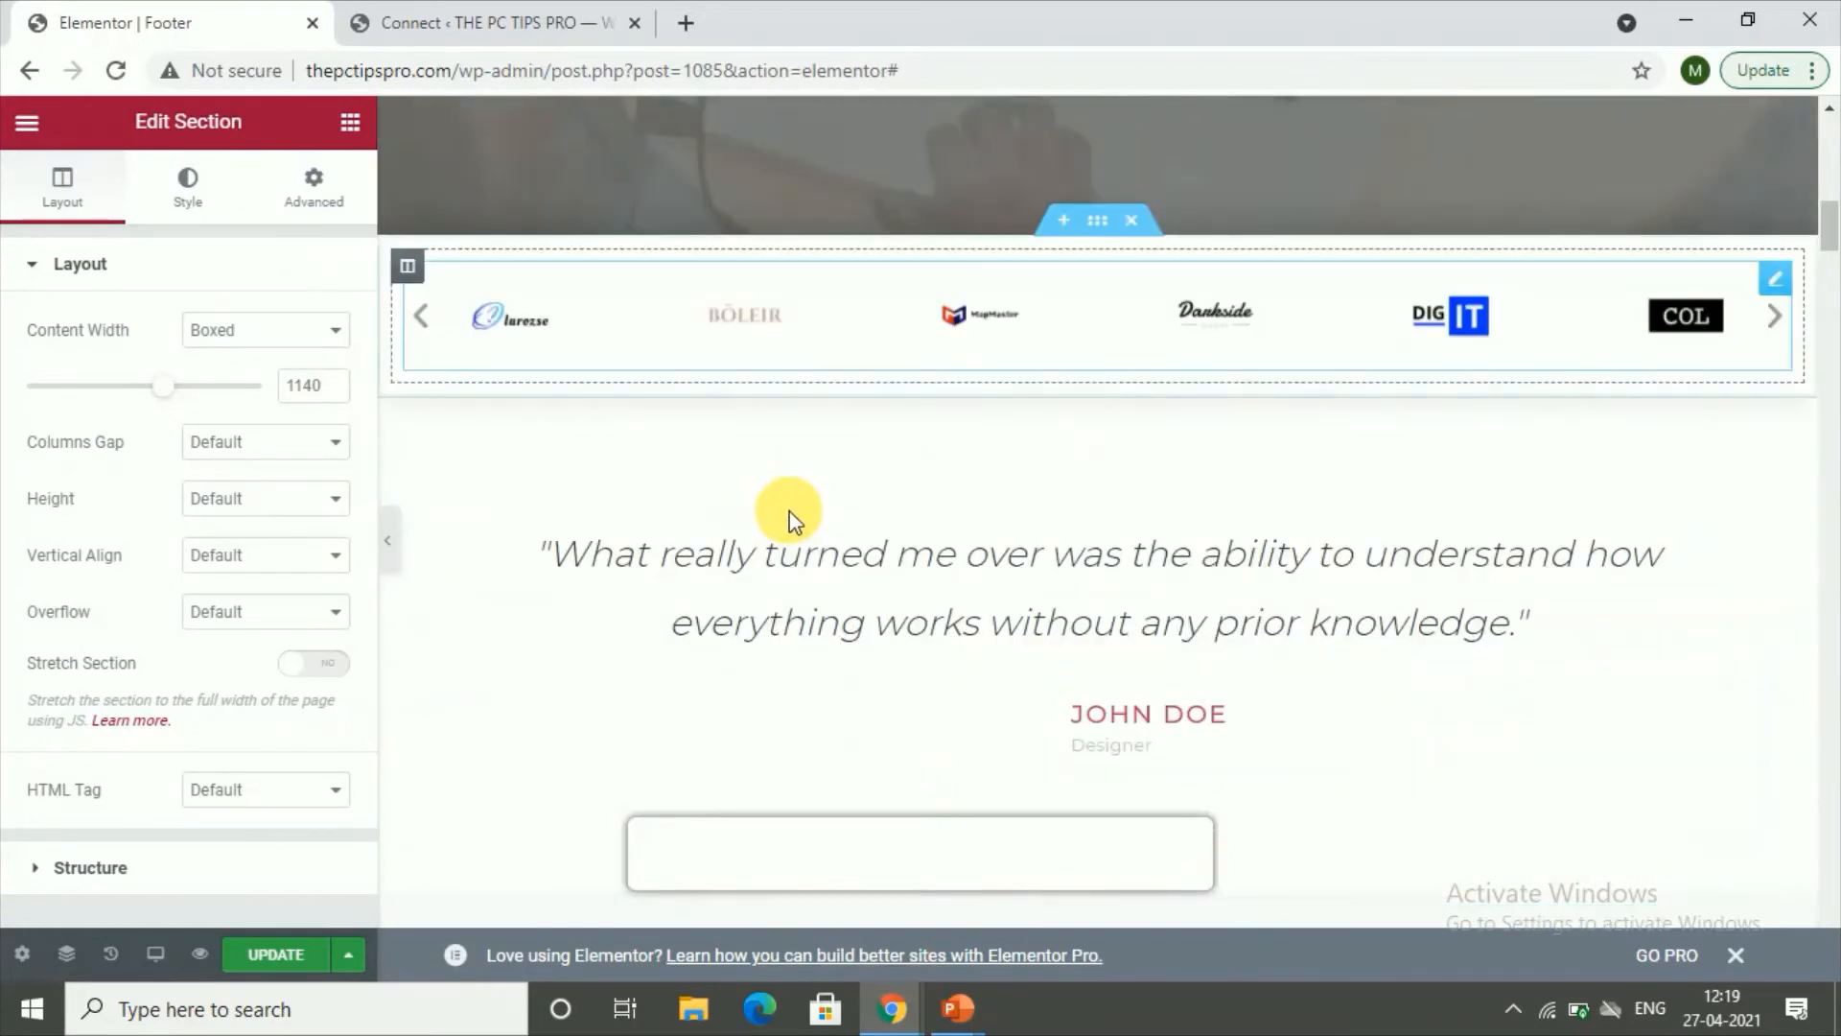
{"action": "scroll", "coordinate": [789, 518], "scroll_direction": "down", "scroll_amount": 2}
{"action": "scroll", "coordinate": [784, 504], "scroll_direction": "up", "scroll_amount": 5}
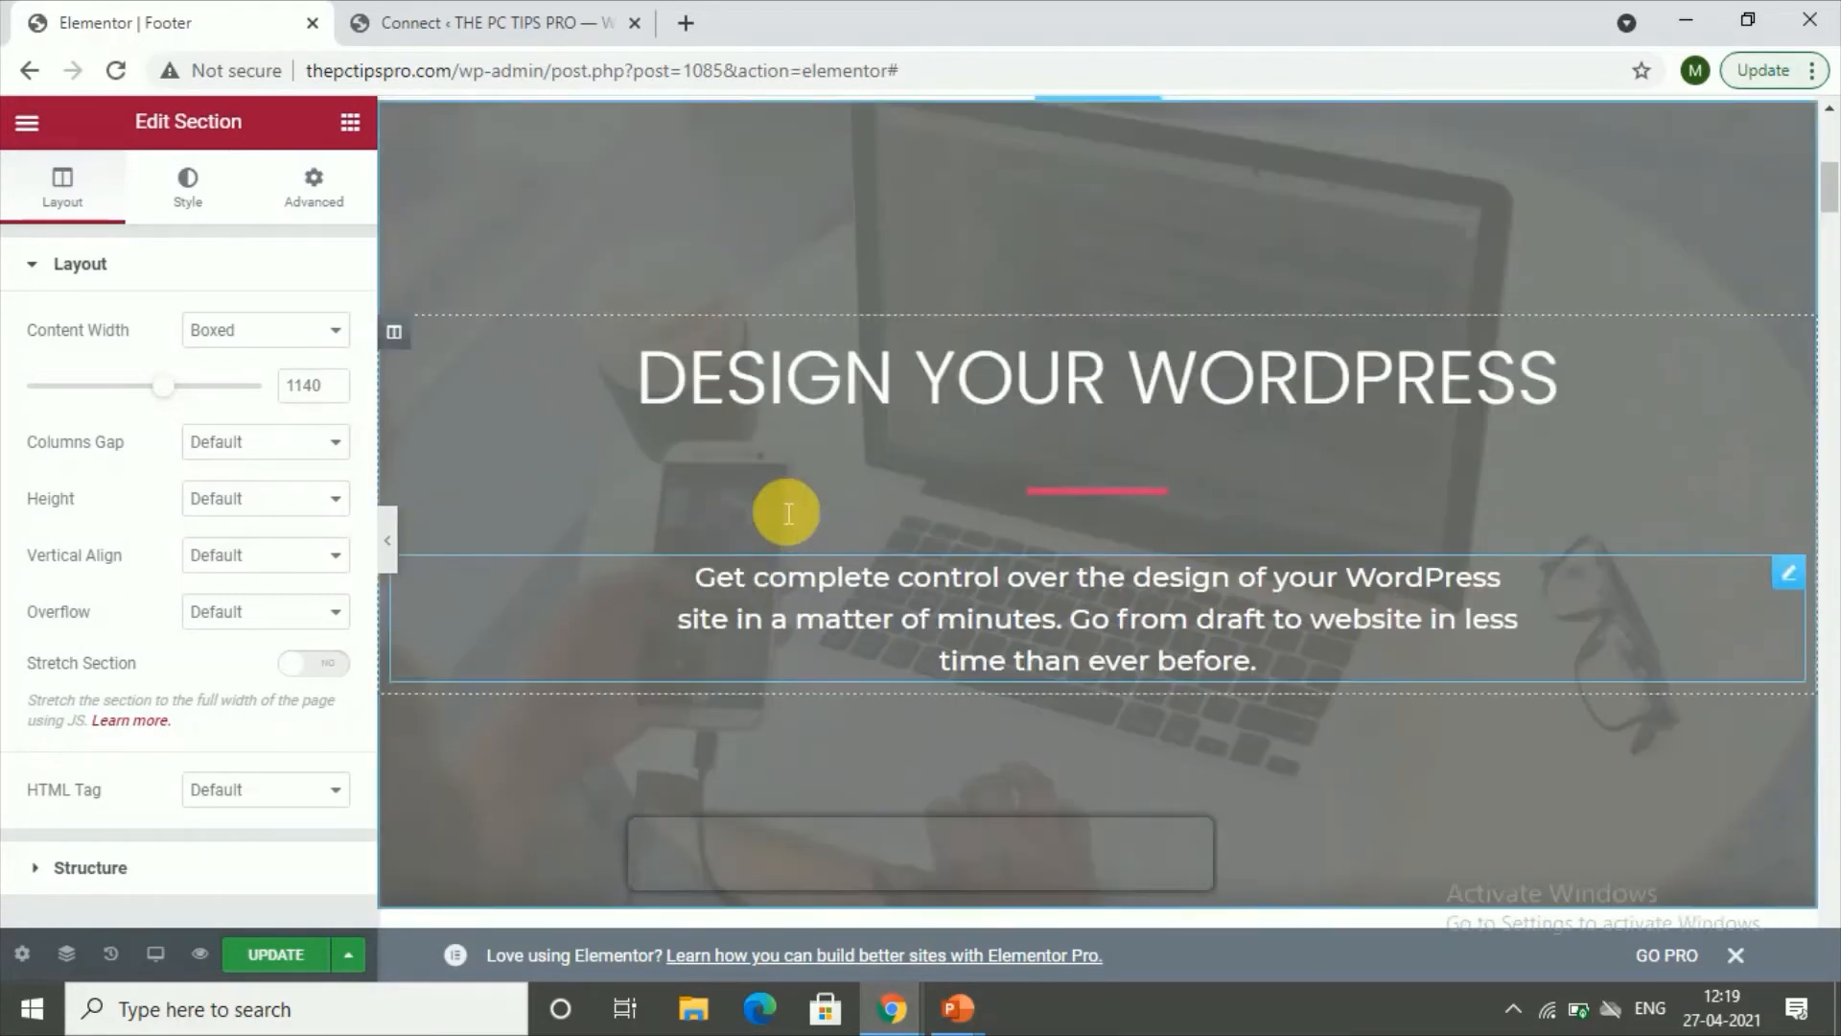
{"action": "scroll", "coordinate": [872, 283], "scroll_direction": "up", "scroll_amount": 1}
{"action": "scroll", "coordinate": [961, 353], "scroll_direction": "down", "scroll_amount": 8}
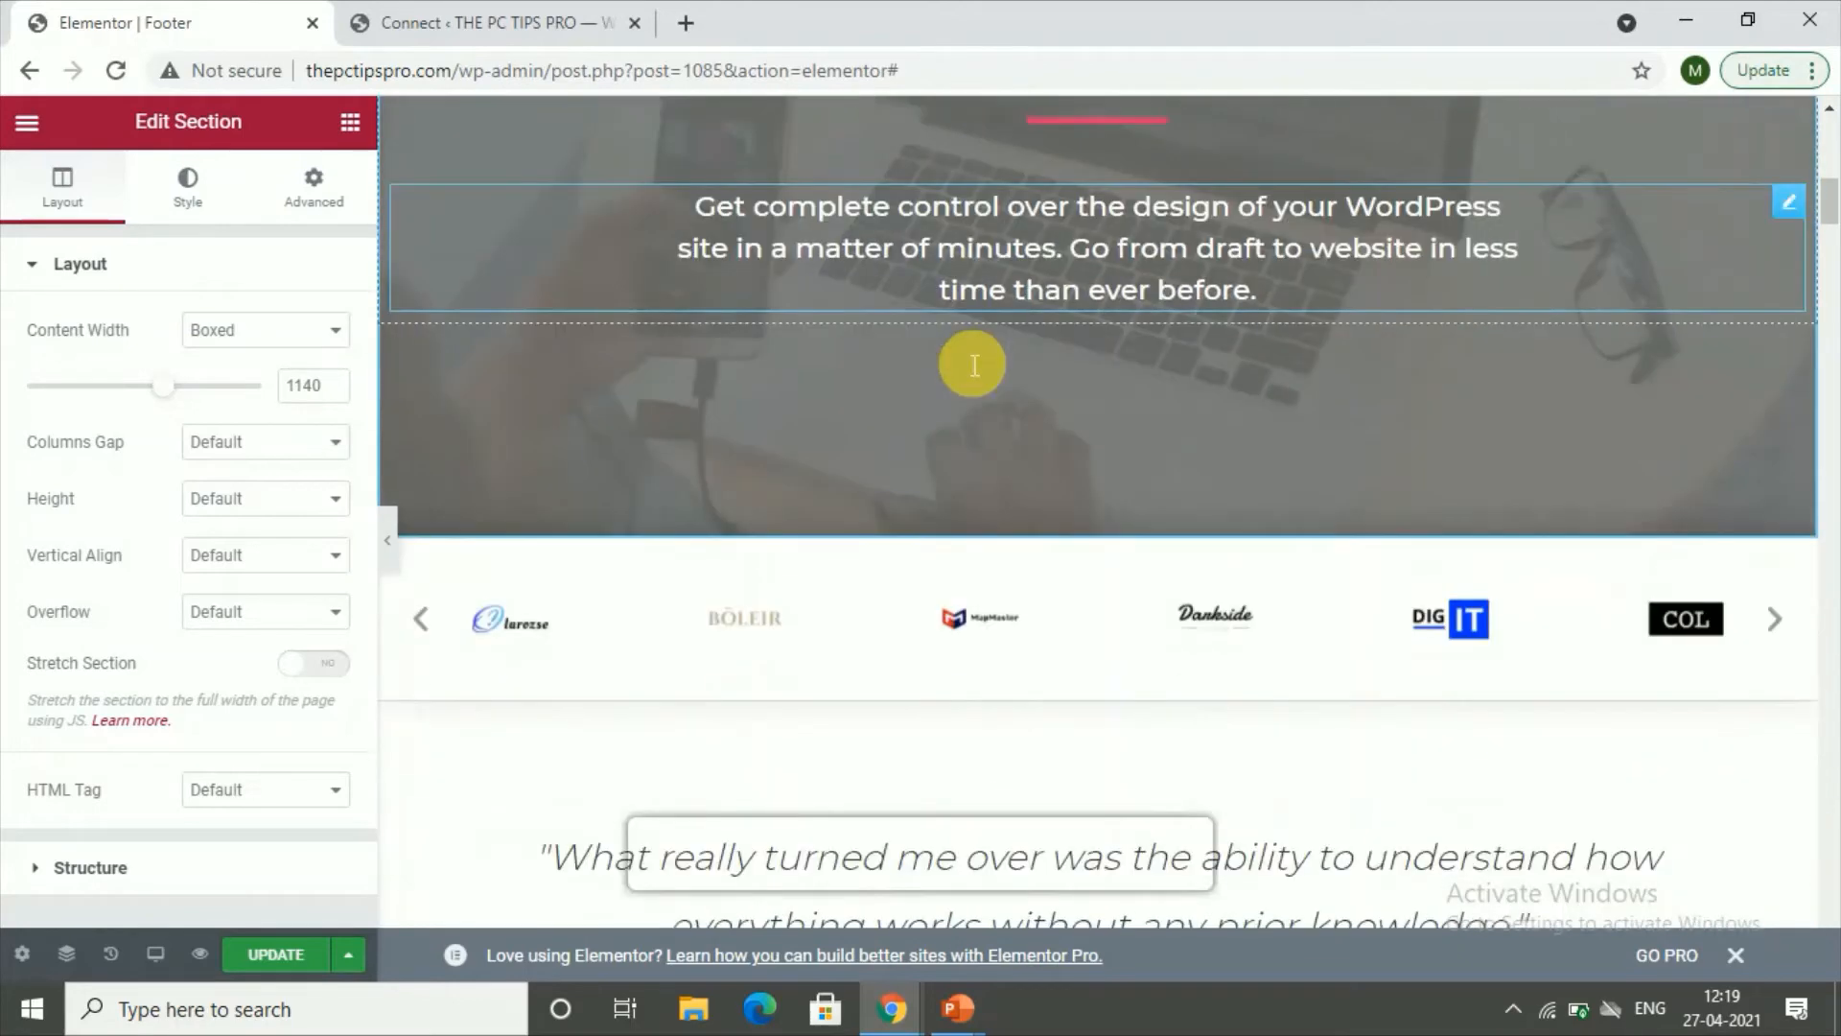
{"action": "scroll", "coordinate": [960, 357], "scroll_direction": "down", "scroll_amount": 5}
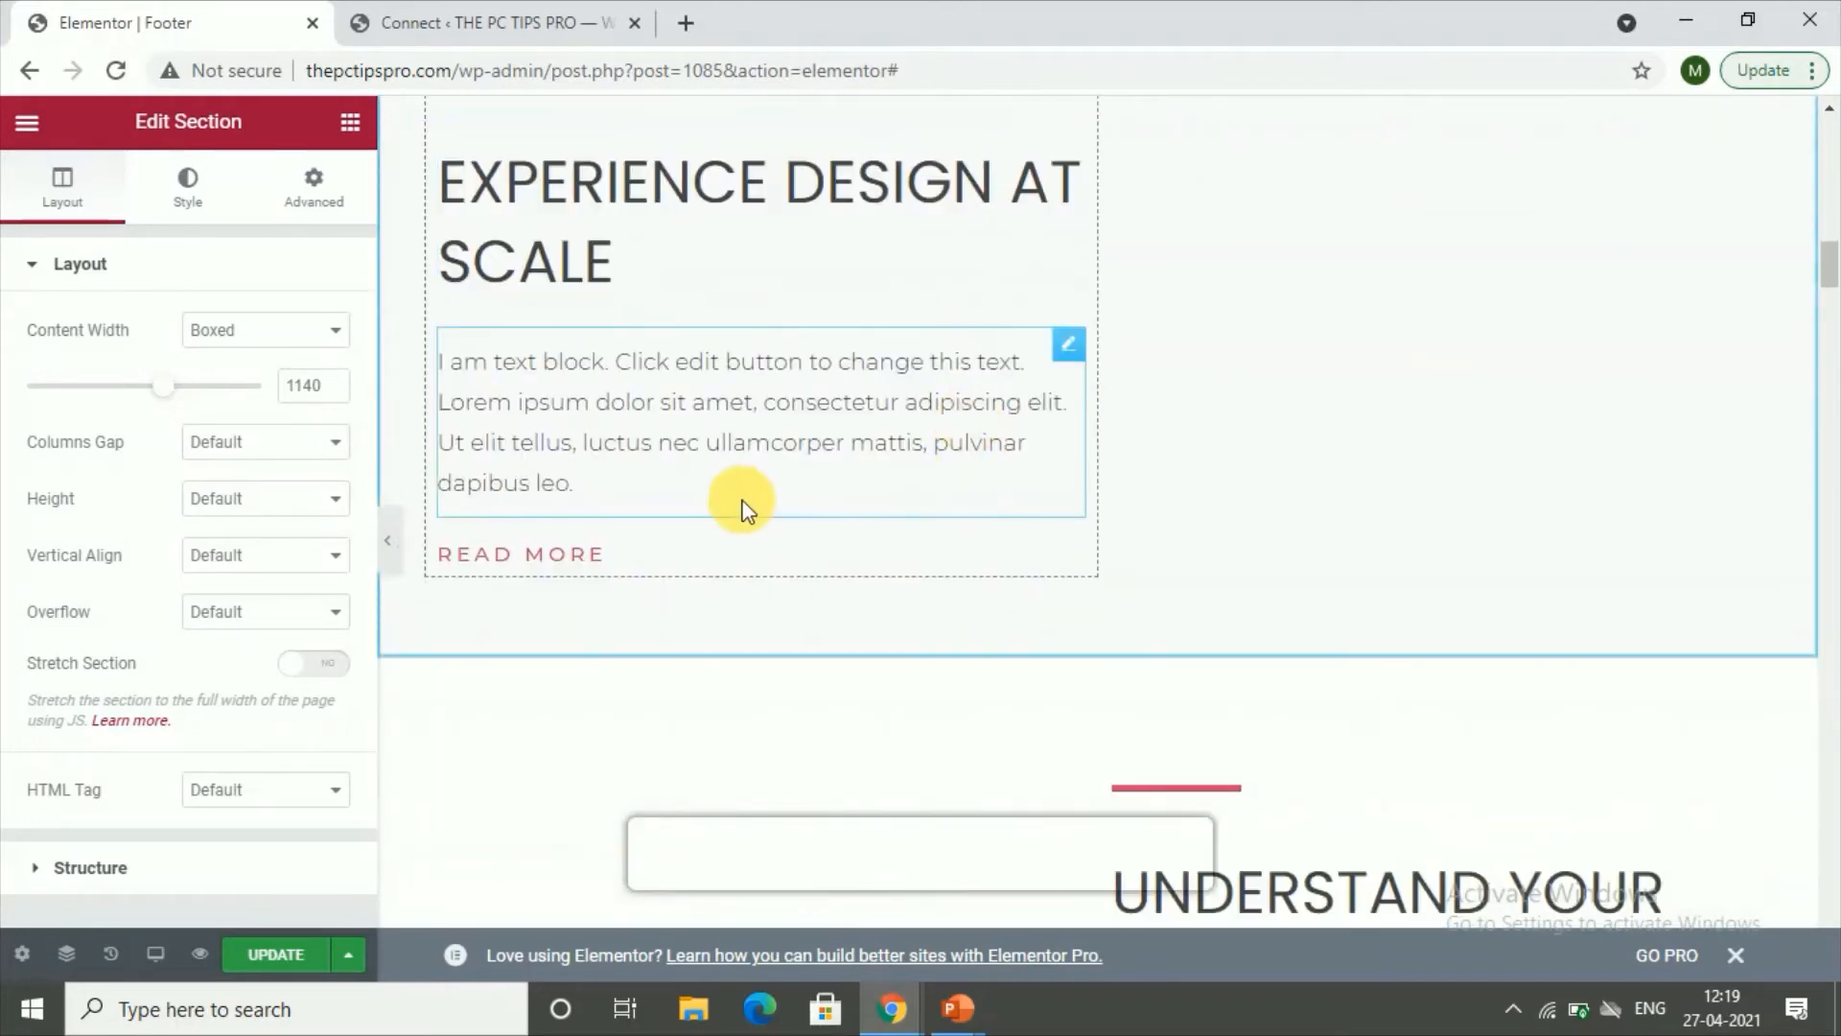
{"action": "scroll", "coordinate": [663, 500], "scroll_direction": "up", "scroll_amount": 10}
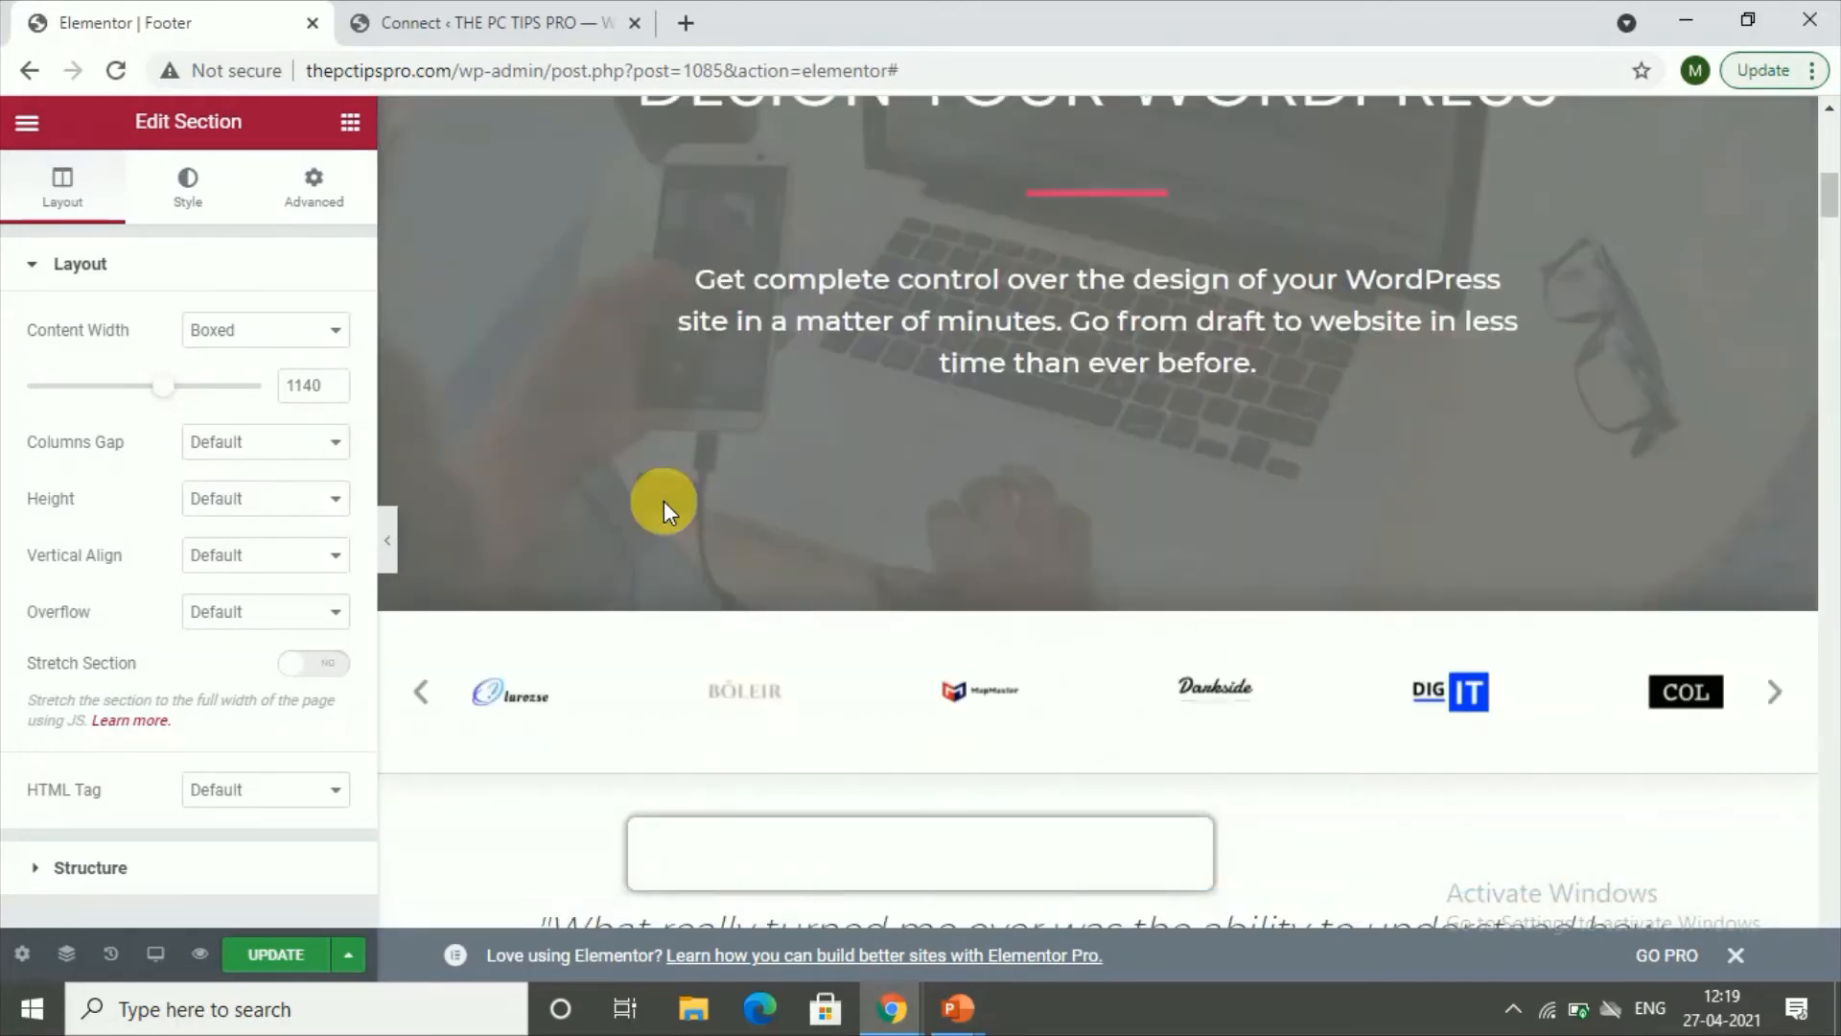
{"action": "scroll", "coordinate": [687, 382], "scroll_direction": "up", "scroll_amount": 3}
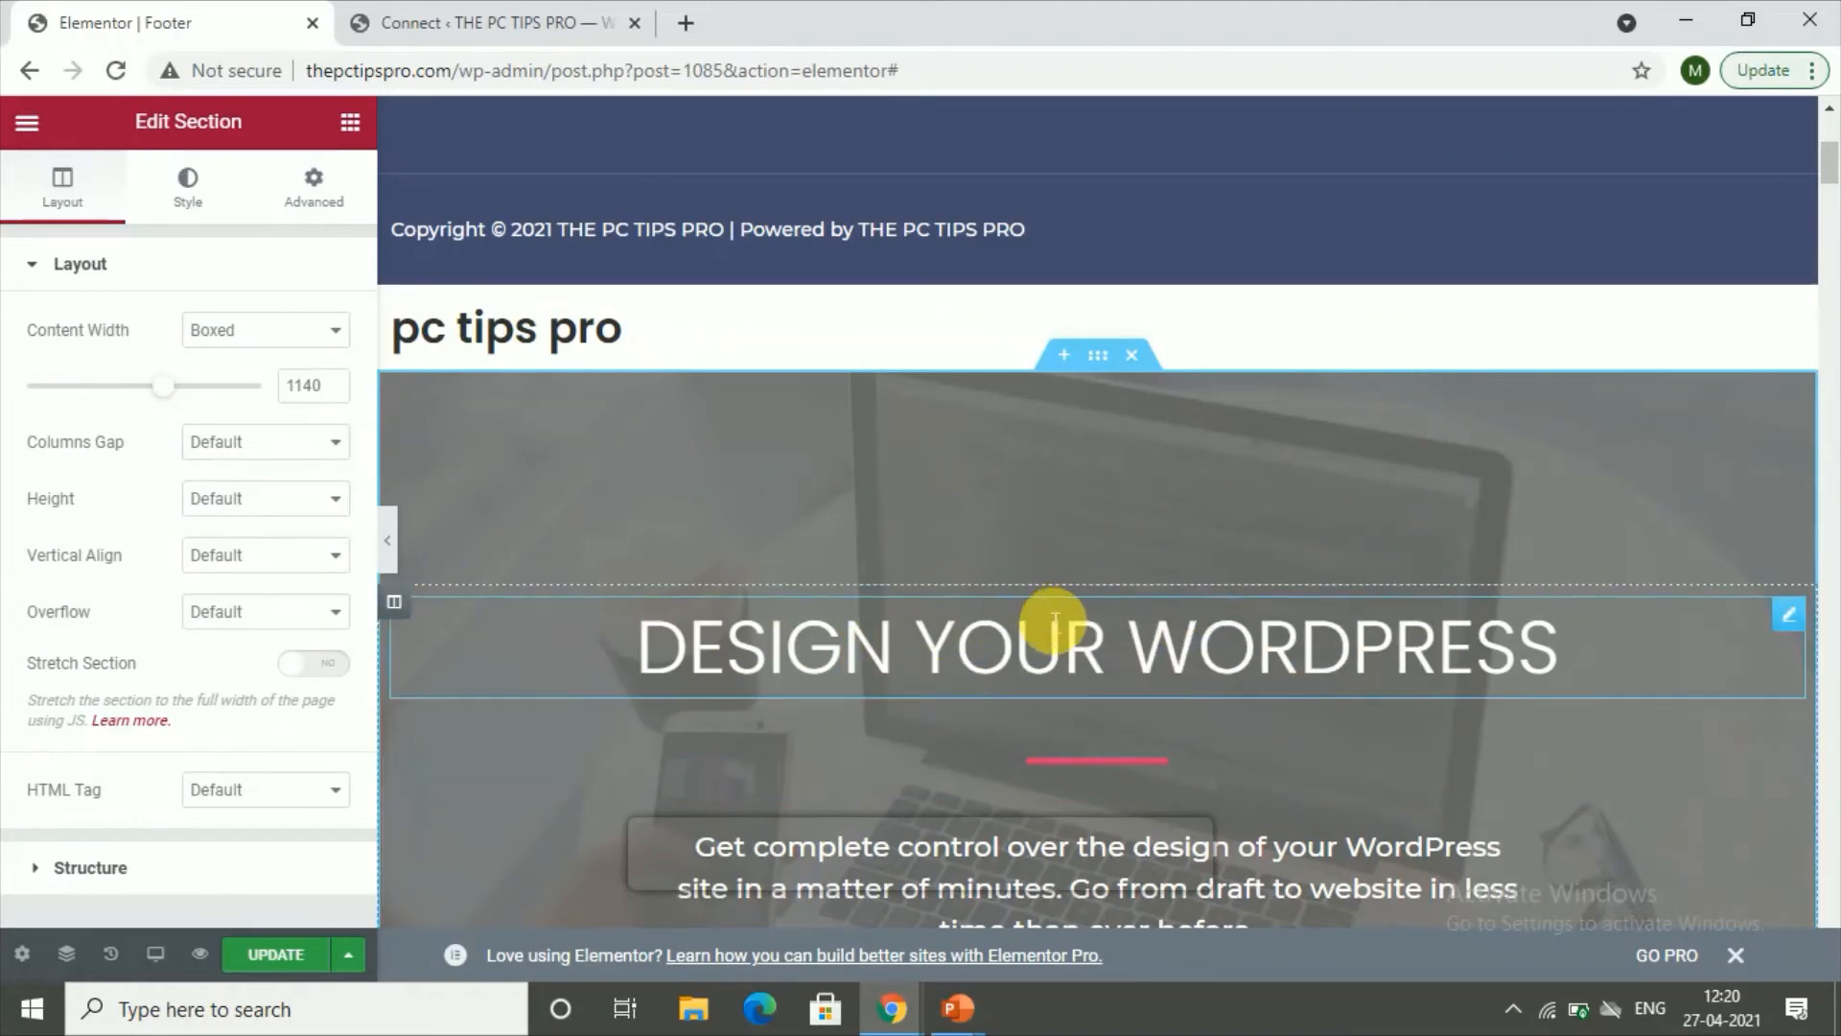
Replace the banner heading "Design Your WordPress" with "PC TIPS PRO".
{"action": "scroll", "coordinate": [1059, 624], "scroll_direction": "down", "scroll_amount": 3}
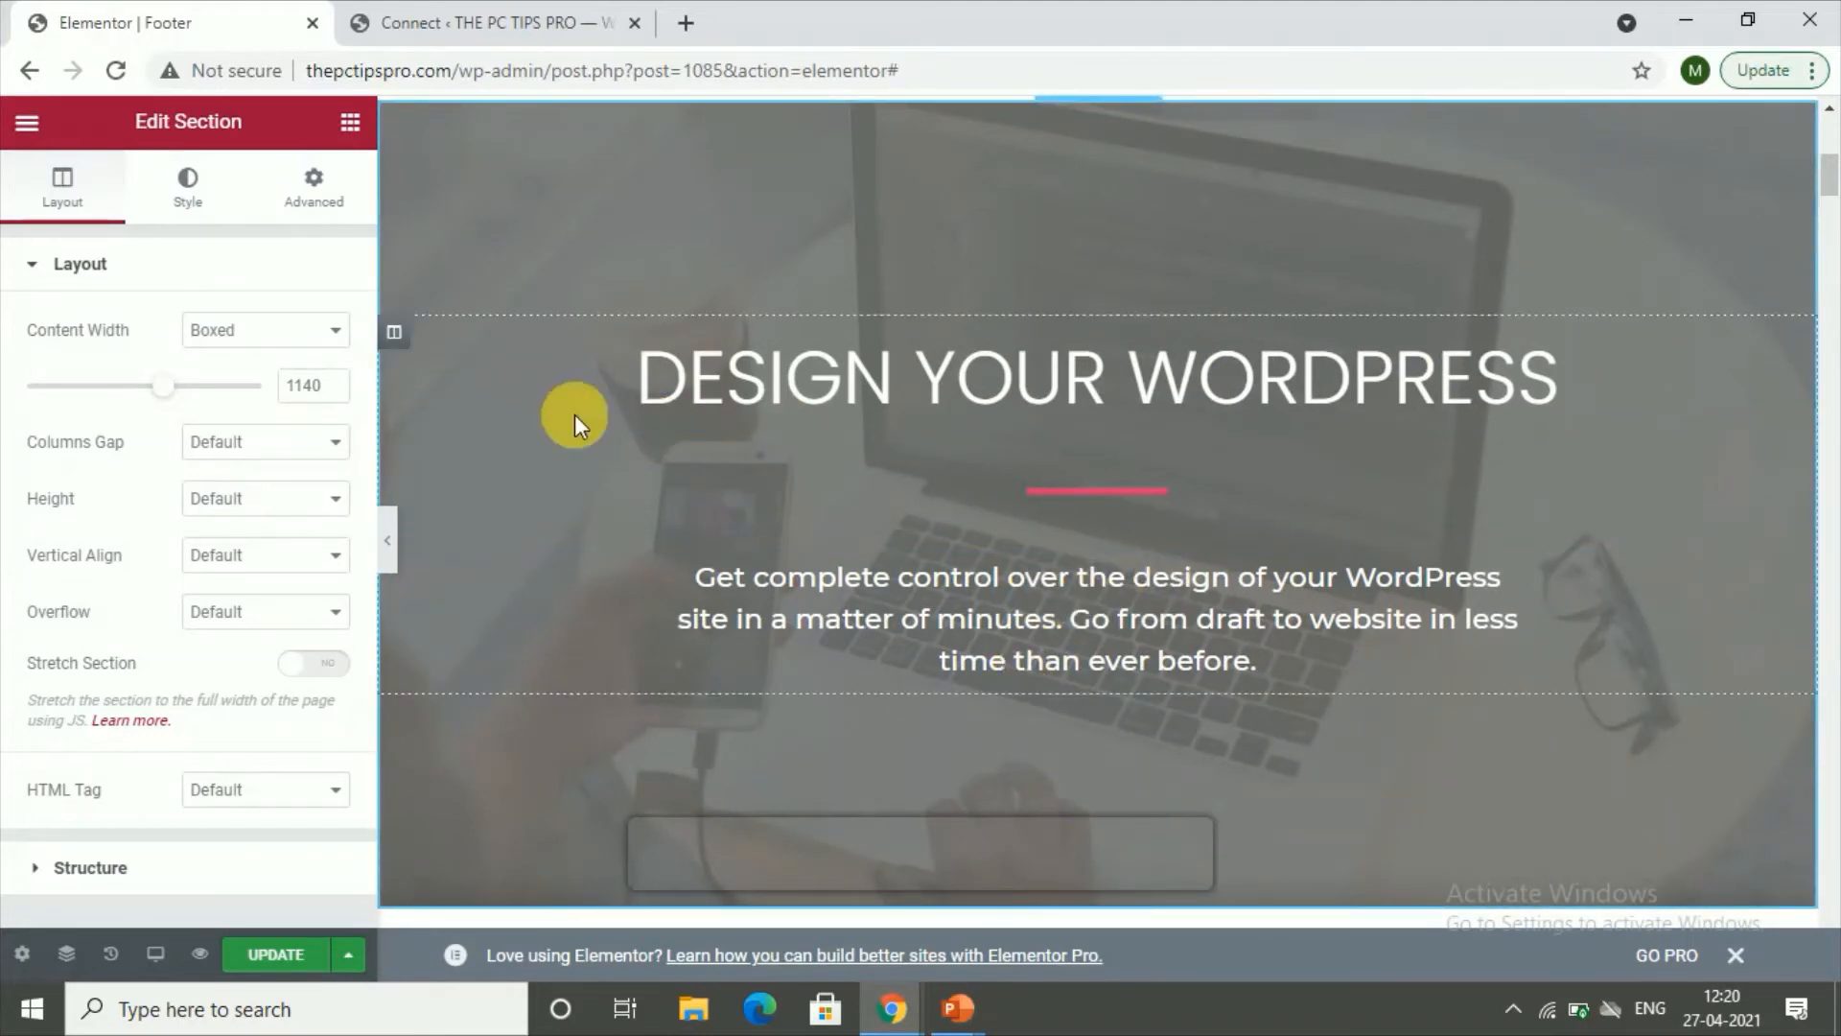
{"action": "left_click", "coordinate": [656, 383]}
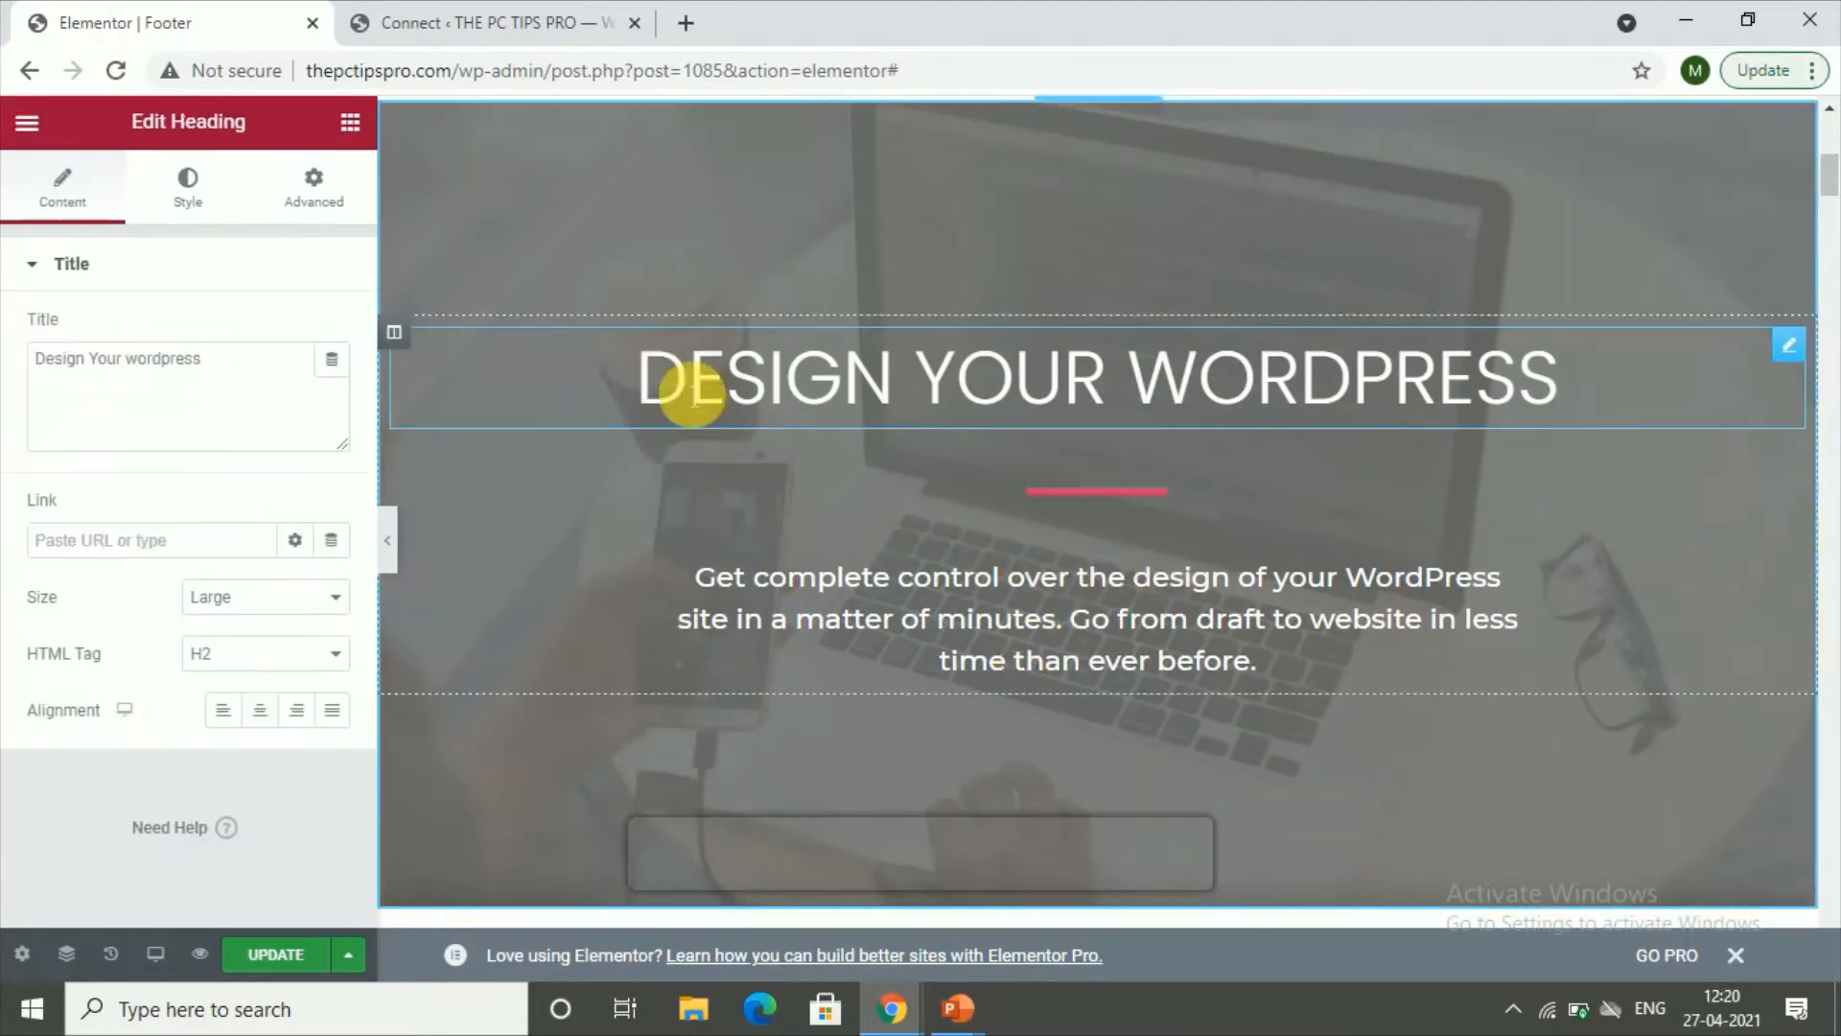
{"action": "left_click_drag", "start_coordinate": [658, 393], "coordinate": [1566, 345]}
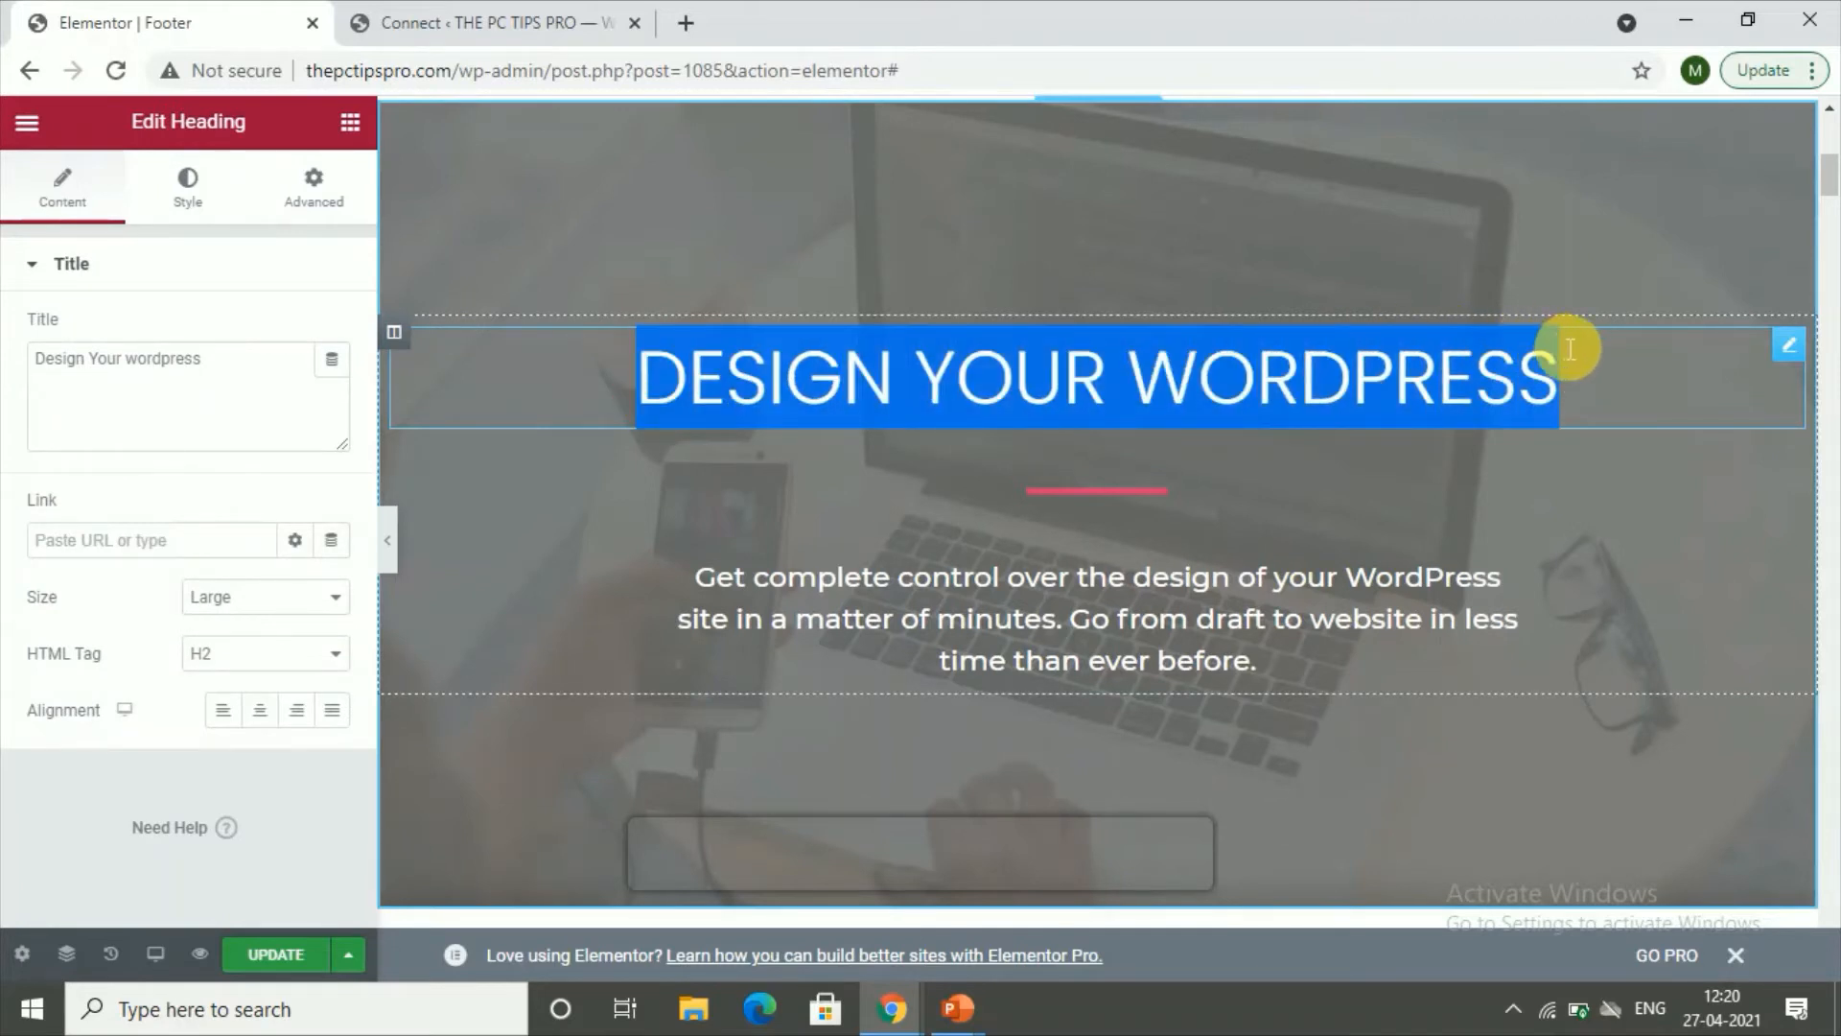
{"action": "key", "text": "BackSpace"}
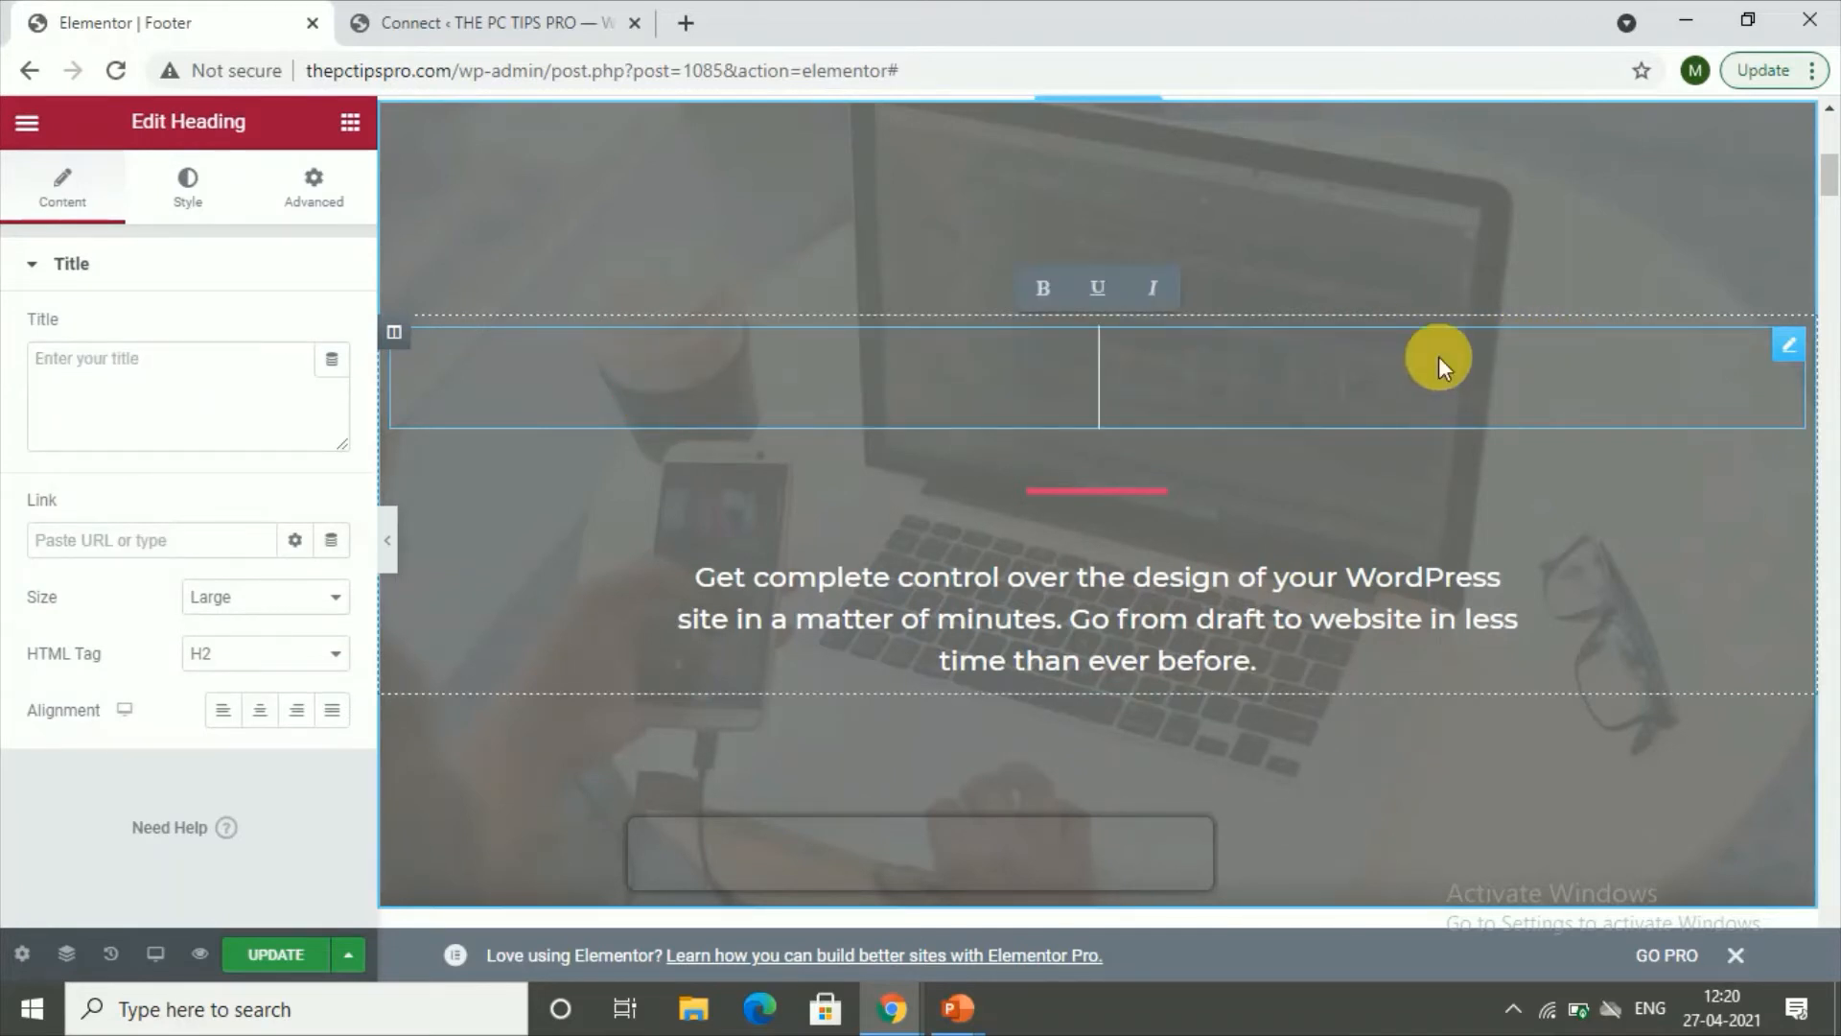
{"action": "type", "text": "P"}
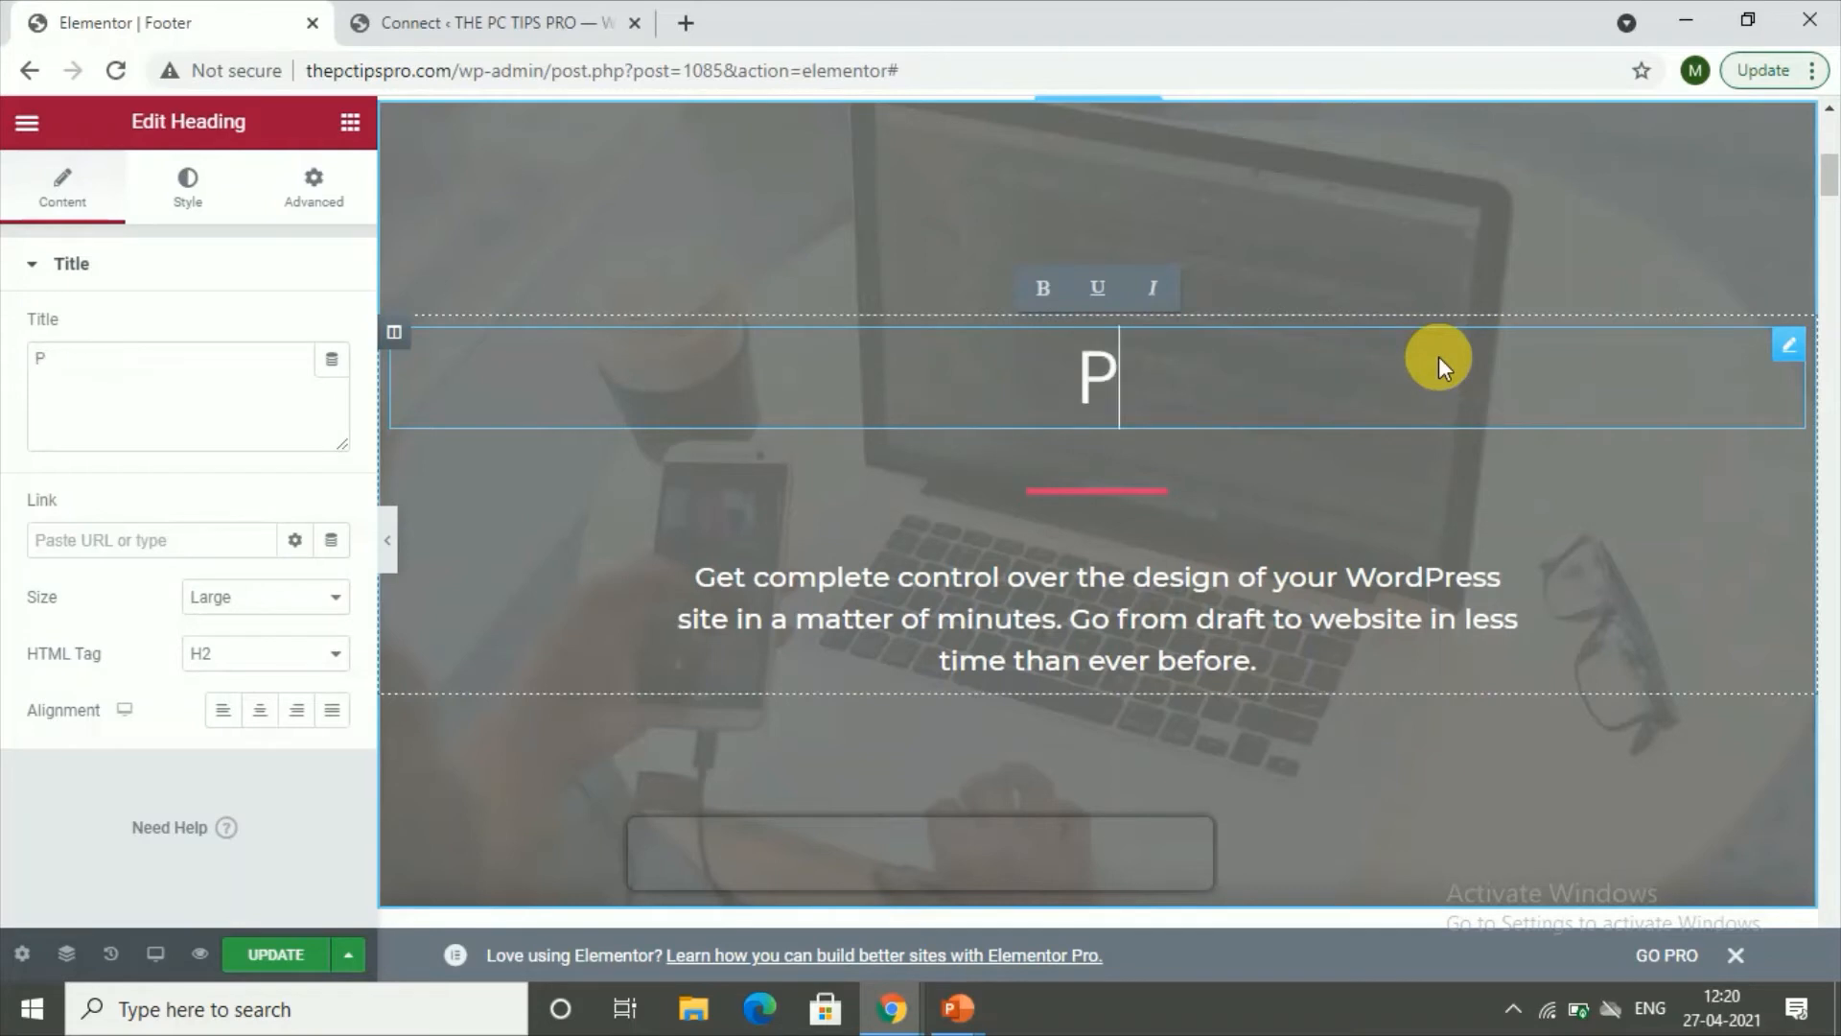
{"action": "type", "text": "C TIPS "}
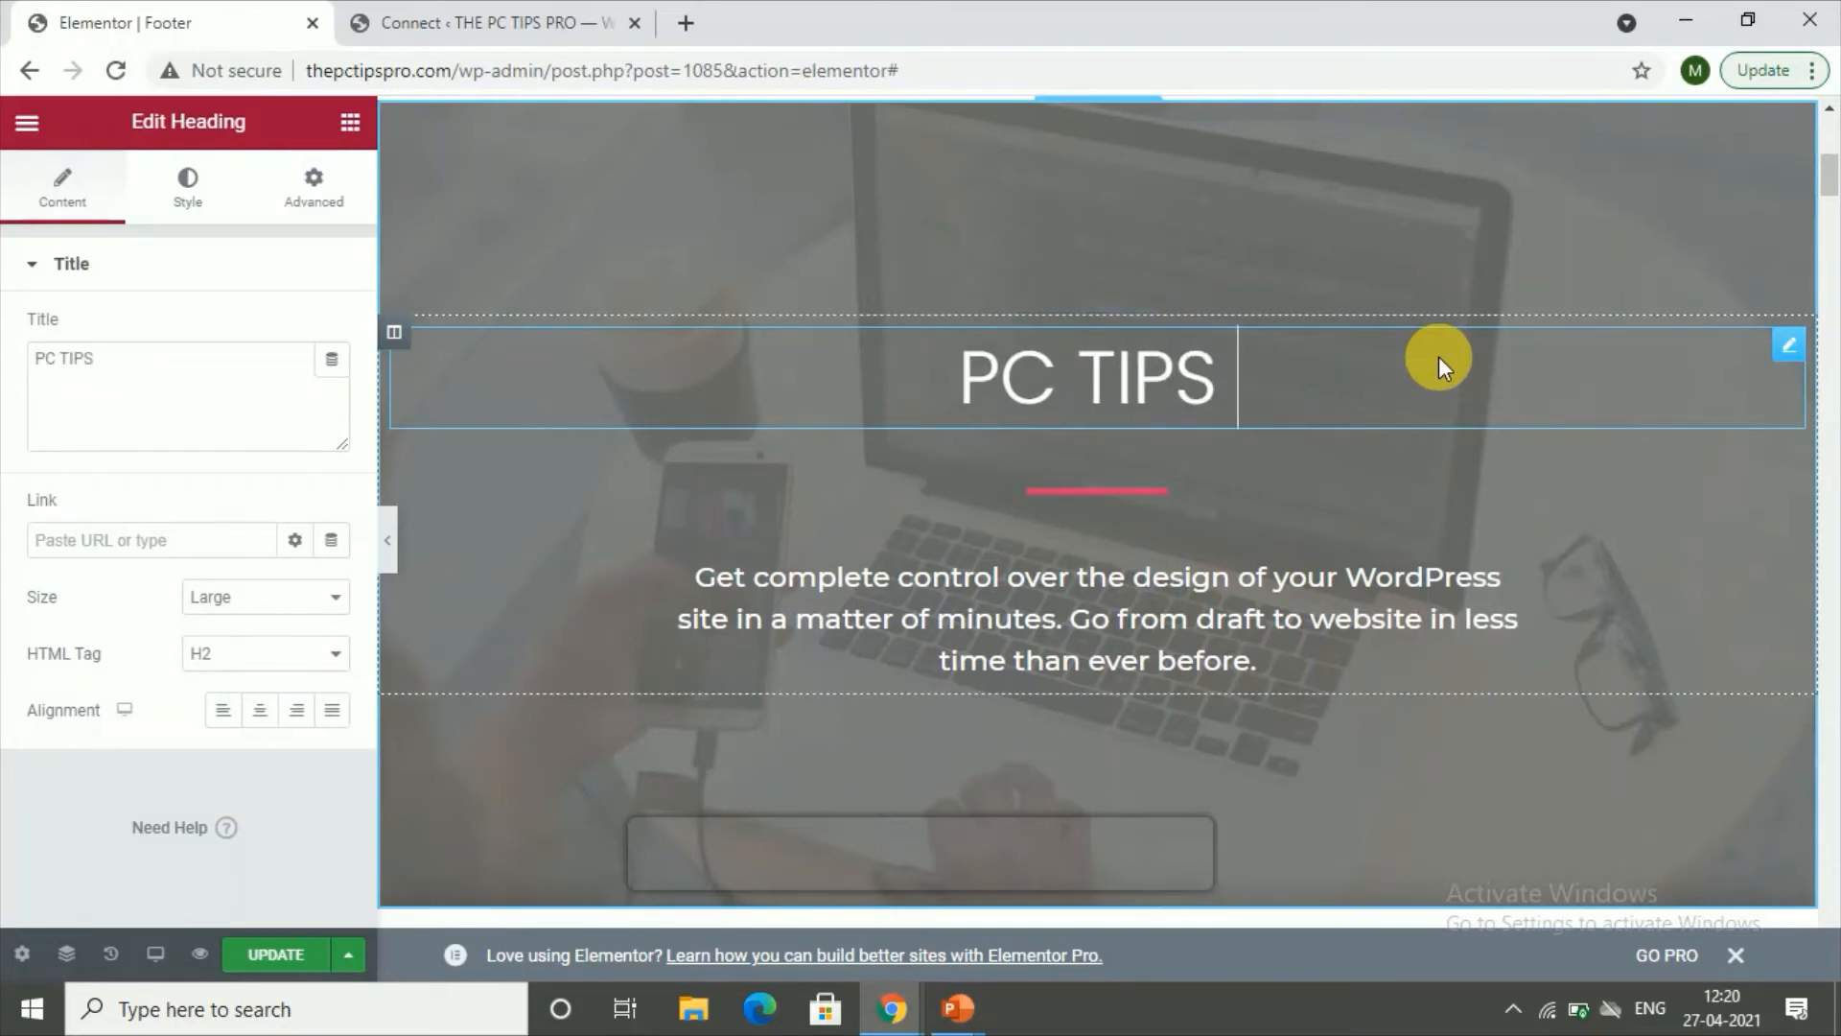
{"action": "type", "text": "PRO"}
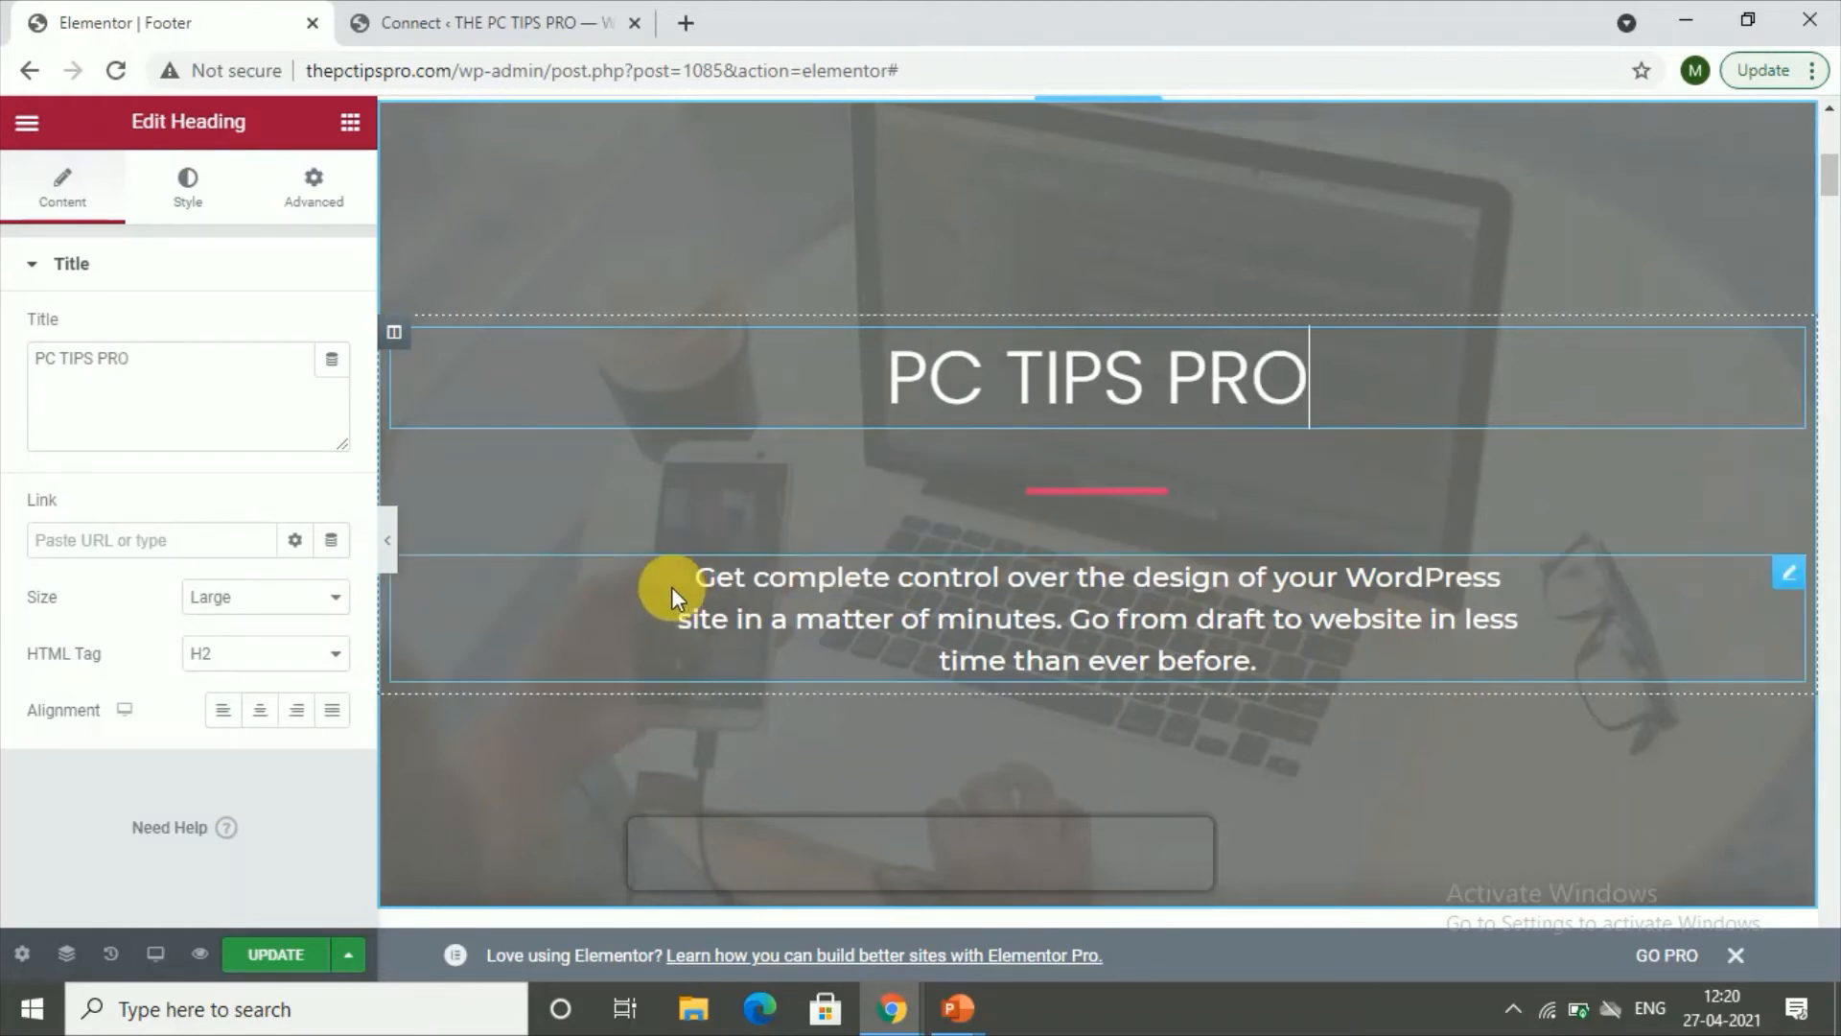
Replace the description text below the banner heading with "HELLO".
{"action": "left_click", "coordinate": [703, 580]}
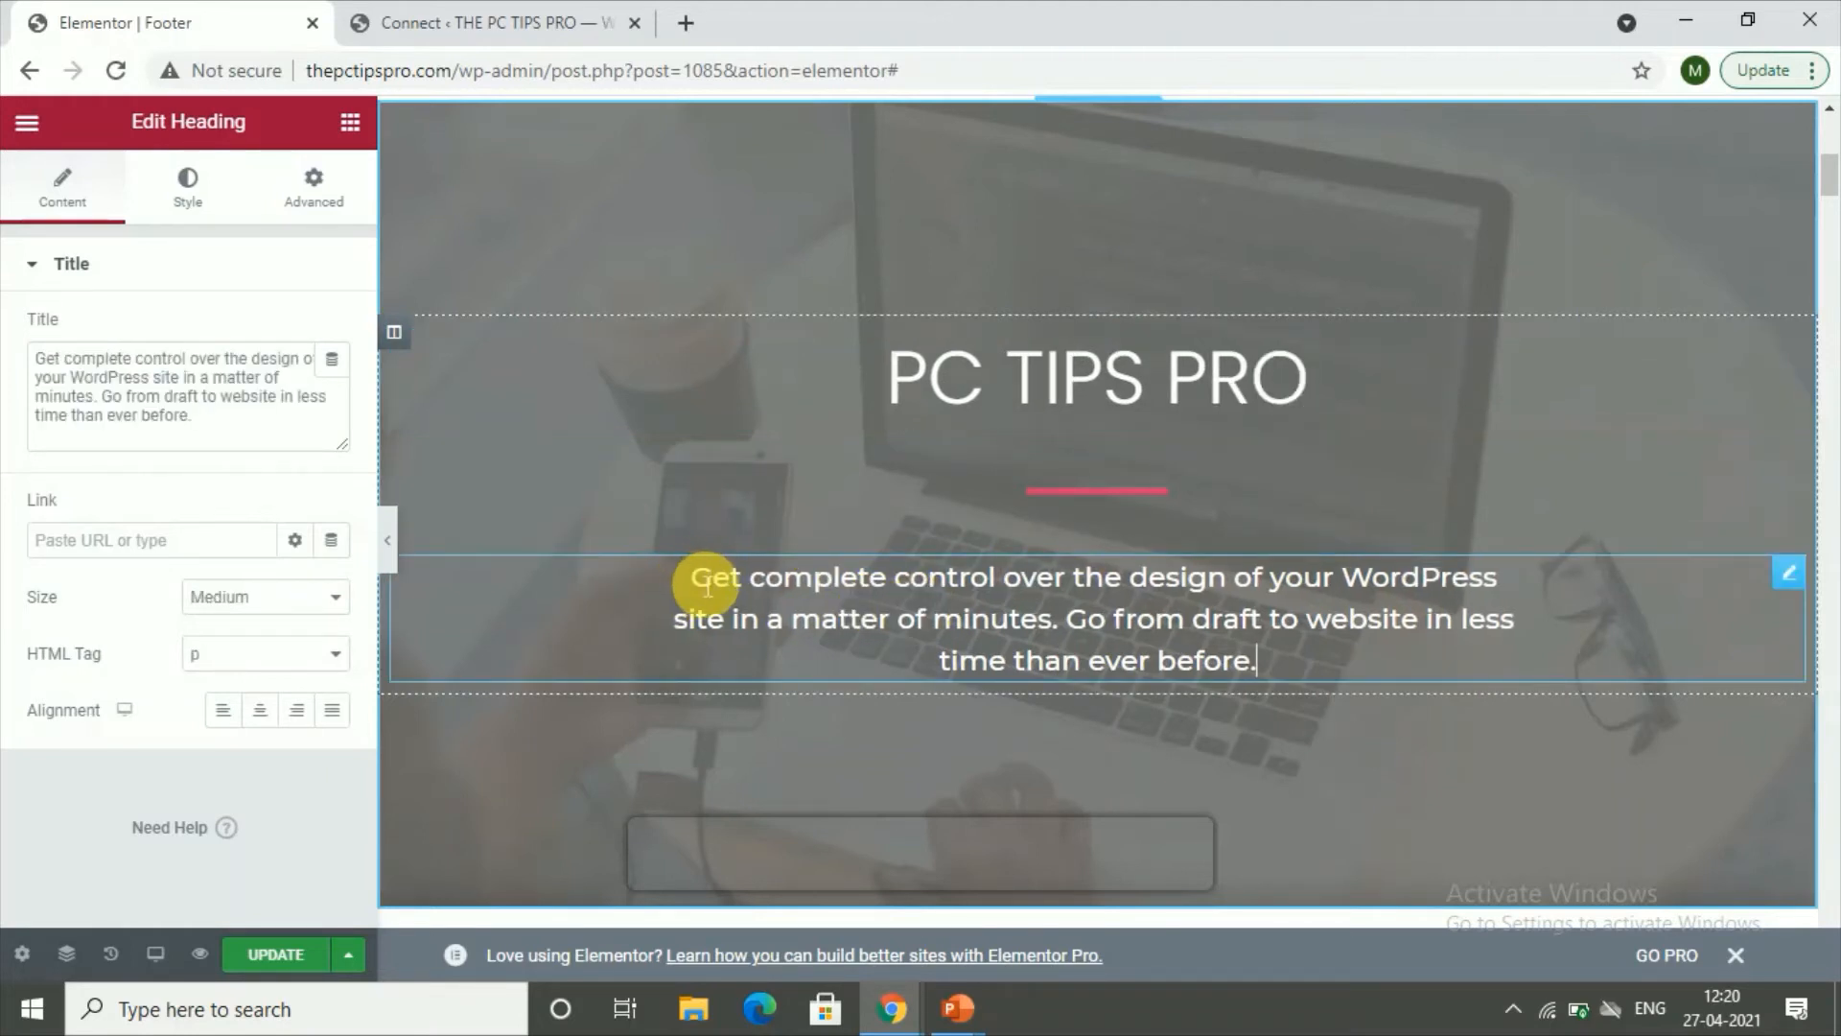
{"action": "left_click_drag", "start_coordinate": [691, 576], "coordinate": [1262, 689]}
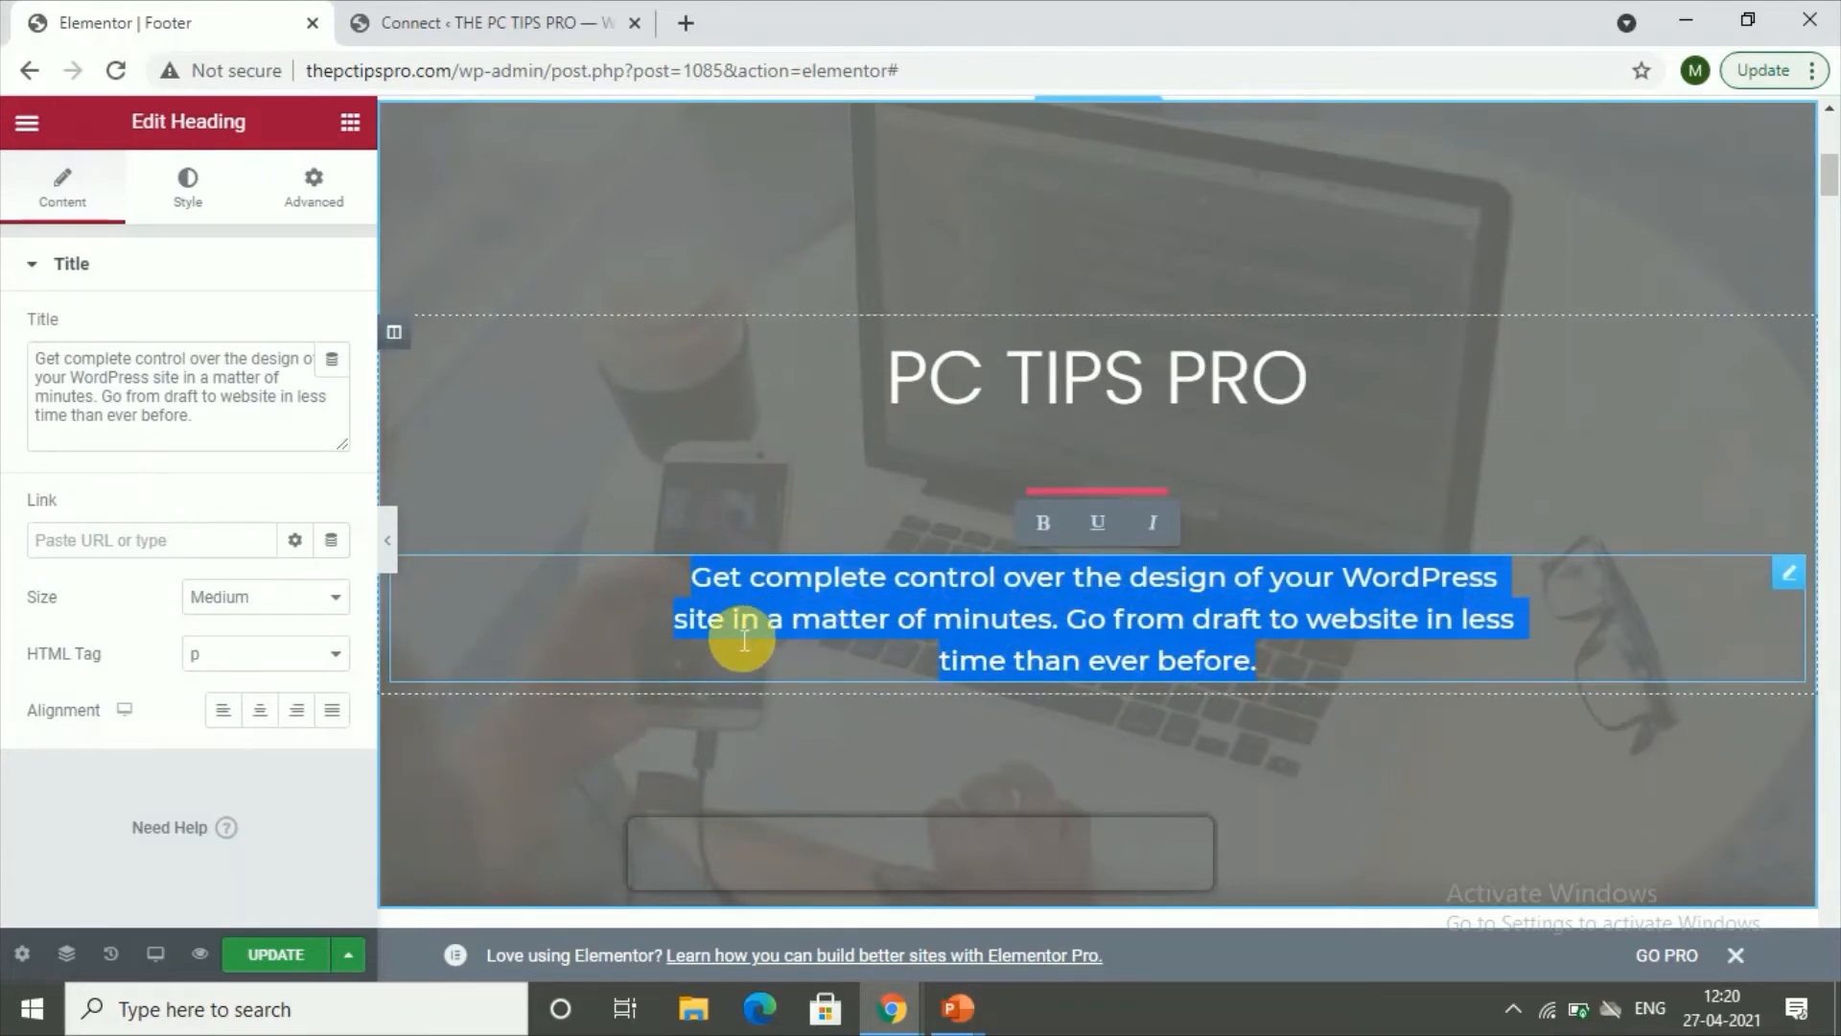
{"action": "type", "text": "HELLO"}
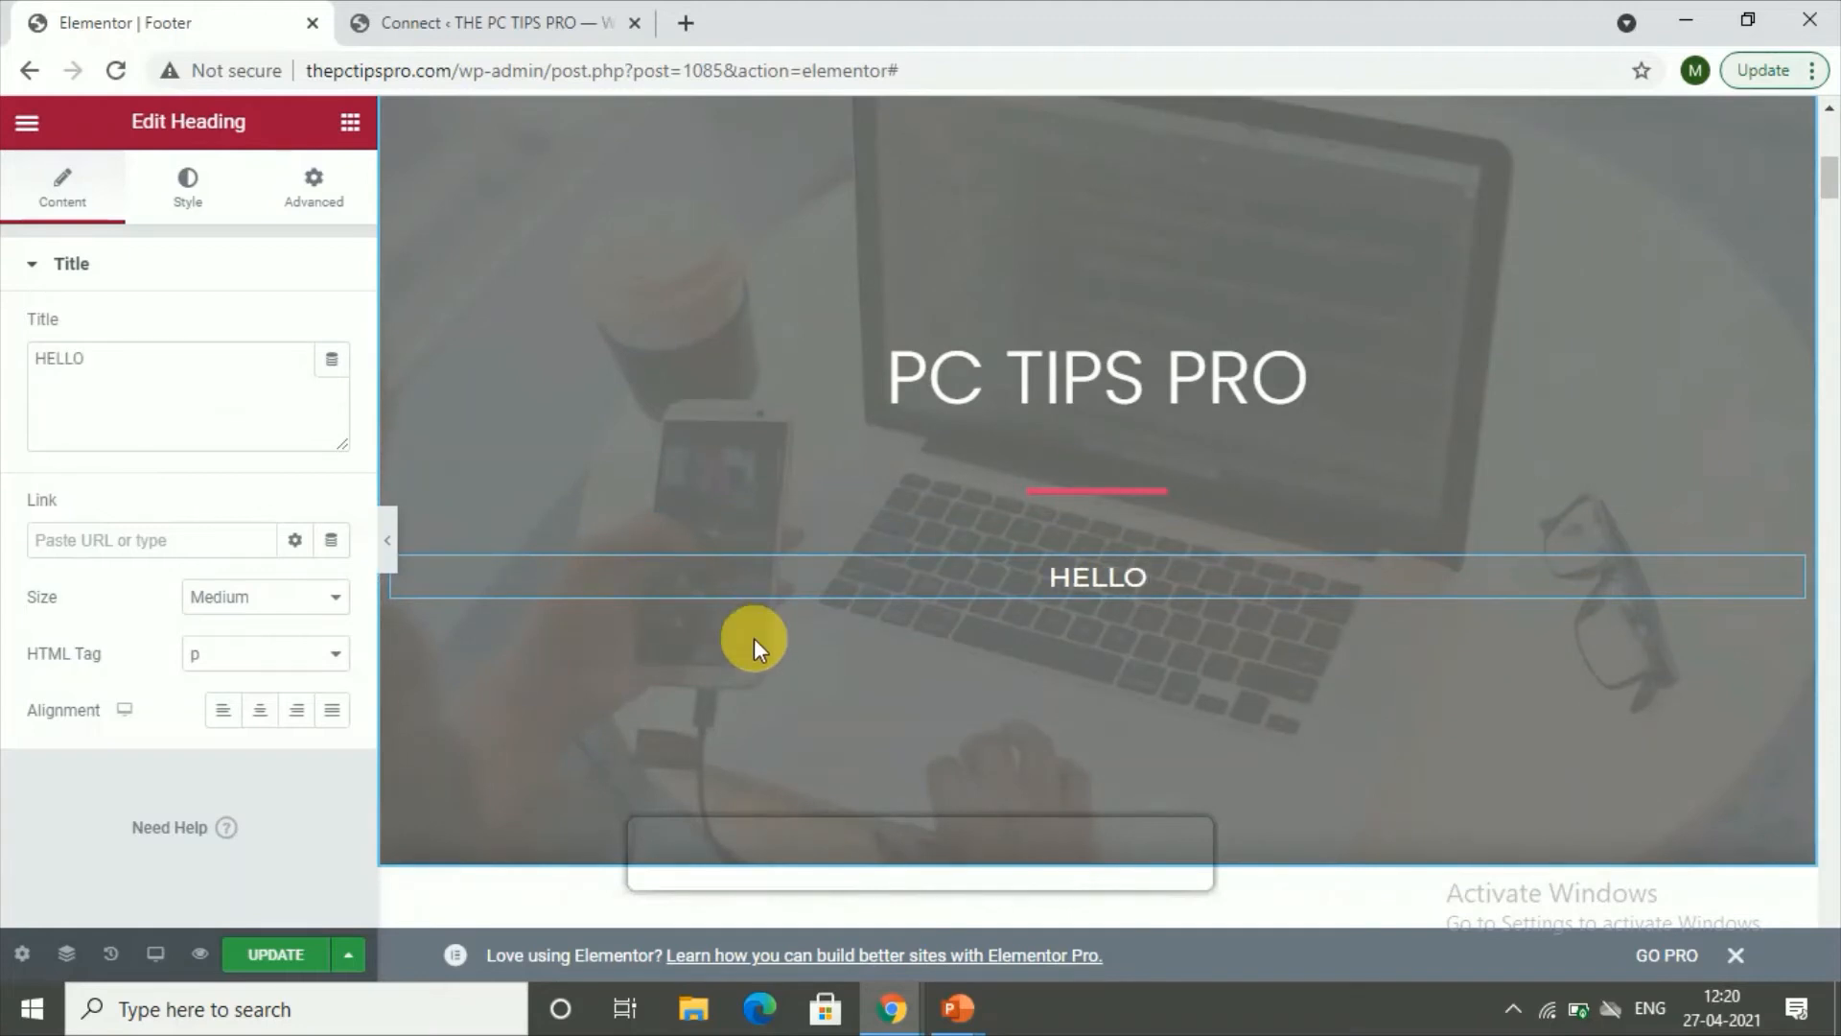
Look through the style and advanced settings of the "HELLO" text, including margin, padding and CSS options, and return to its content settings.
{"action": "scroll", "coordinate": [754, 637], "scroll_direction": "down", "scroll_amount": 3}
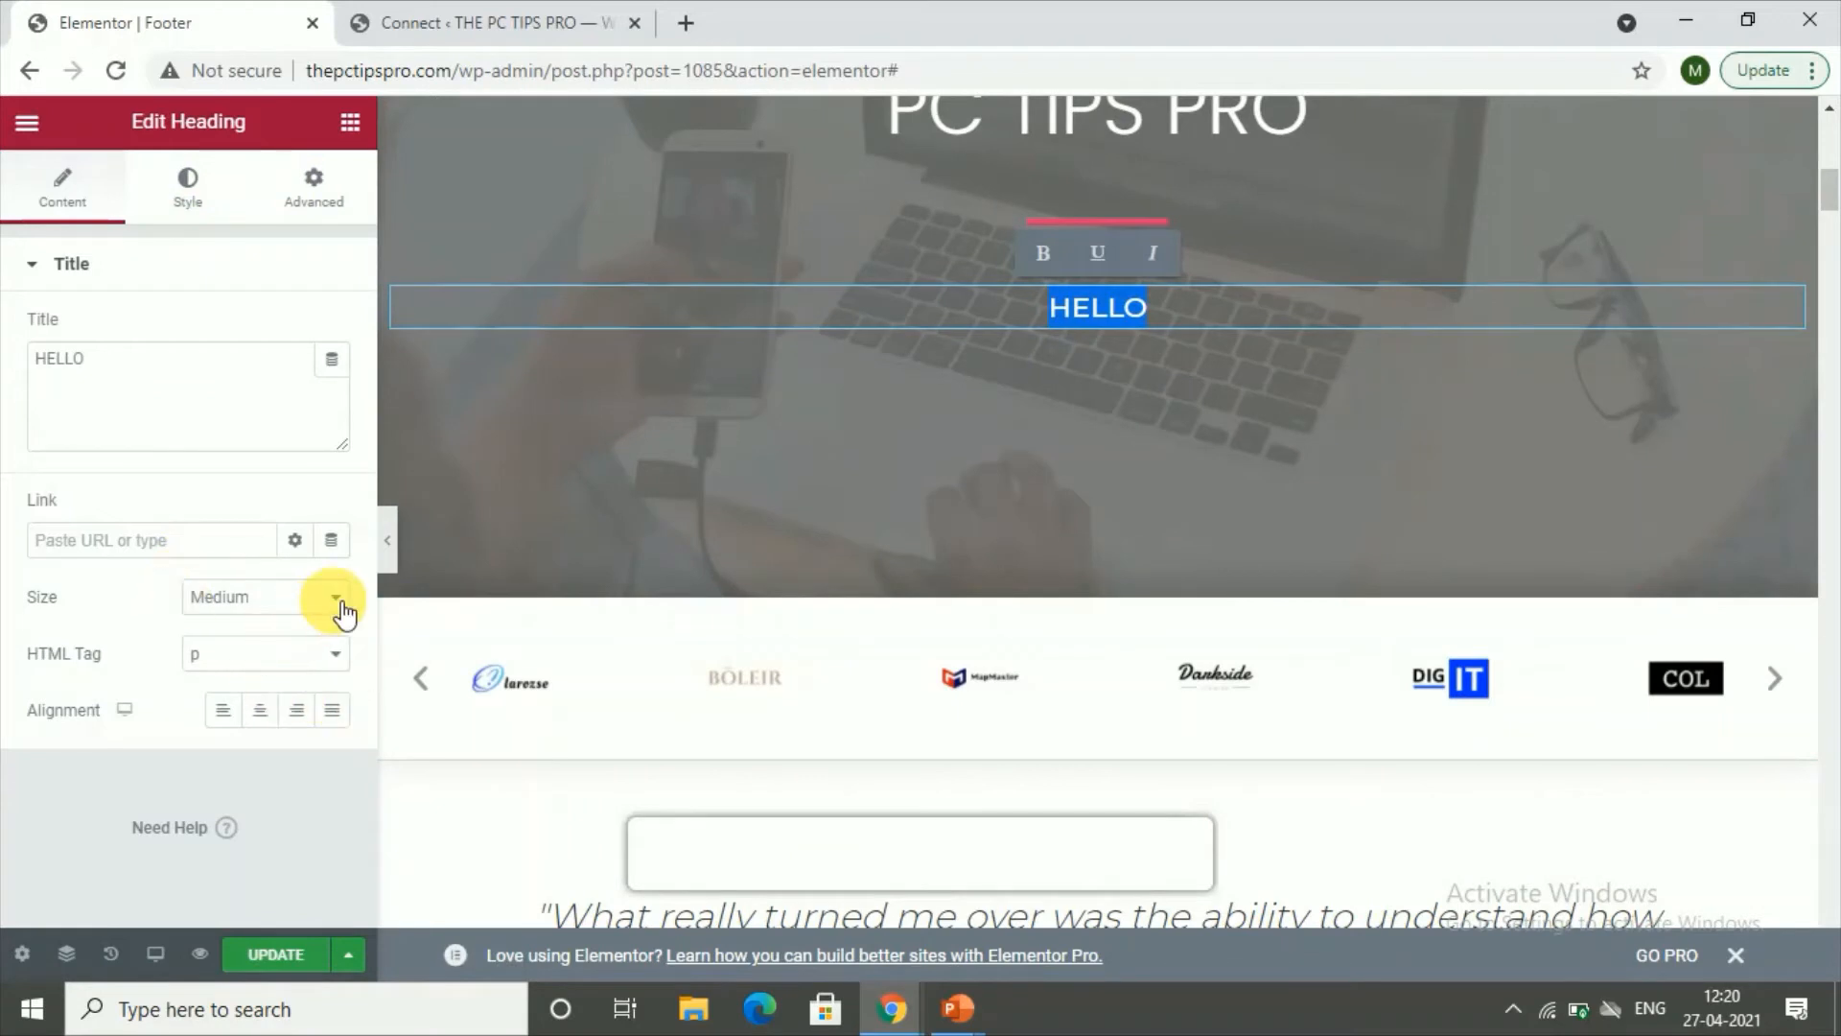
{"action": "left_click", "coordinate": [207, 213]}
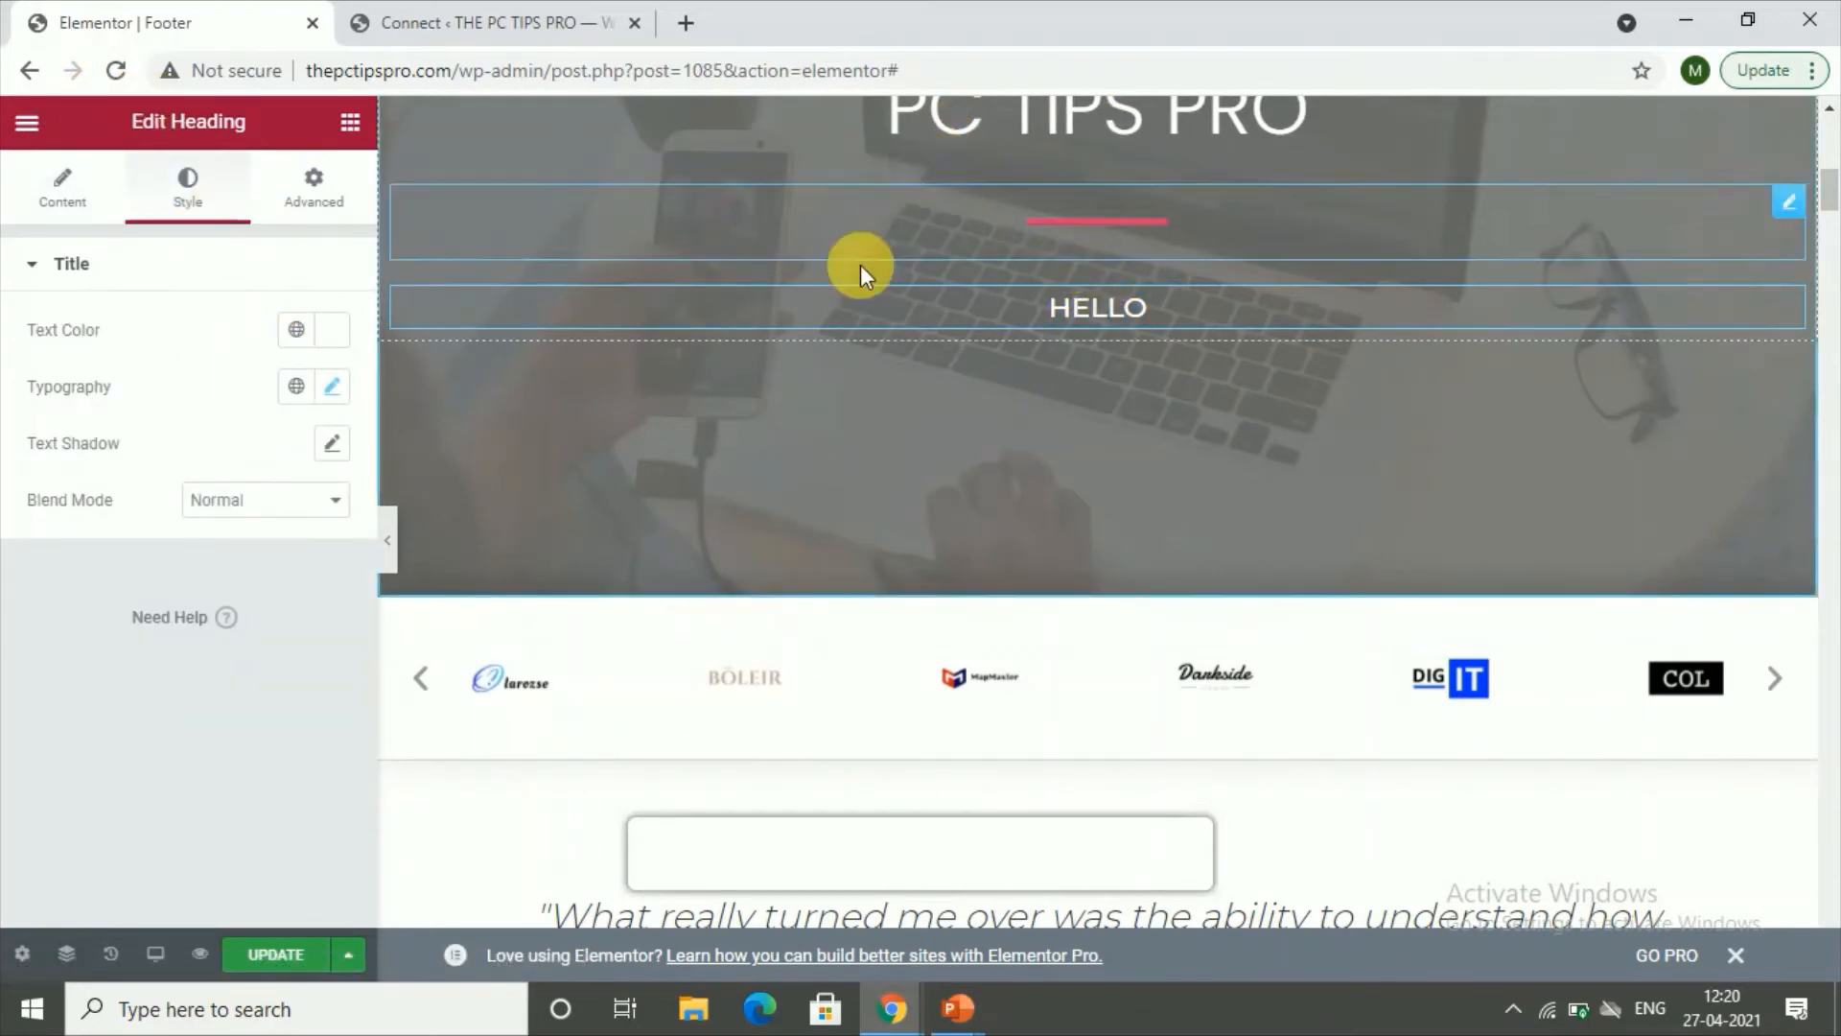
{"action": "left_click", "coordinate": [319, 219]}
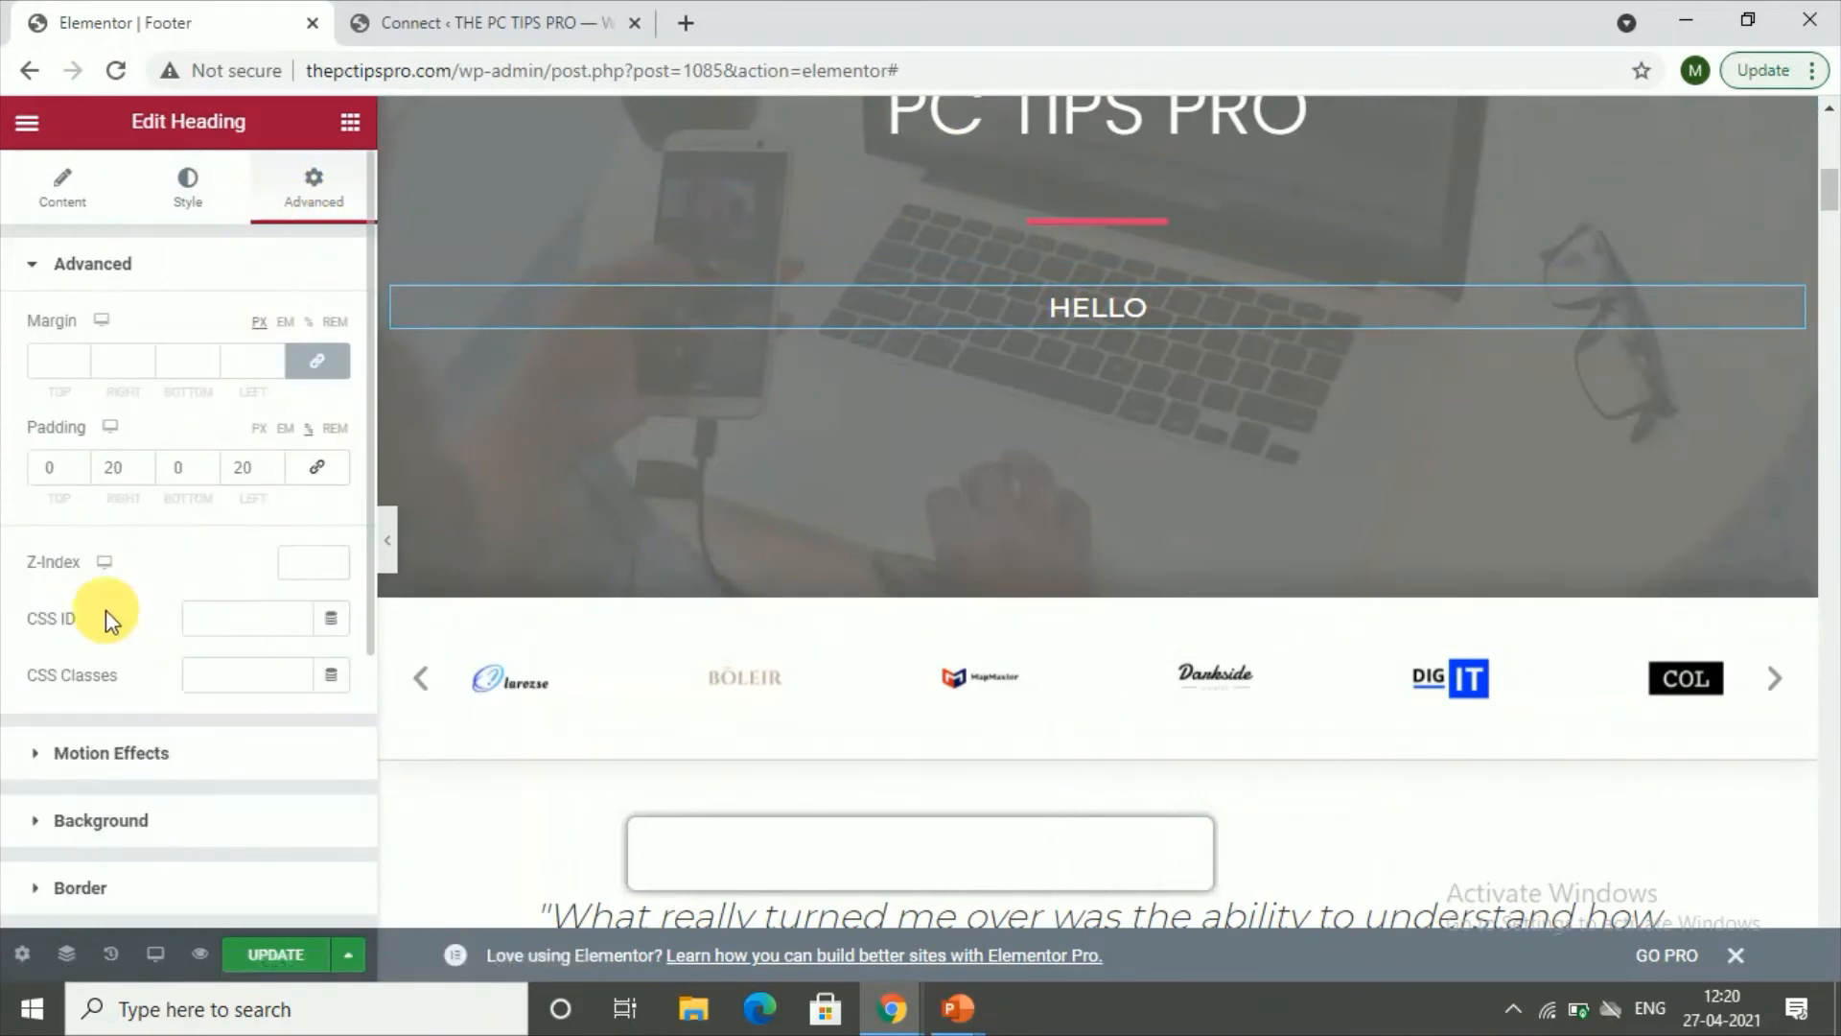
{"action": "scroll", "coordinate": [36, 612], "scroll_direction": "down", "scroll_amount": 4}
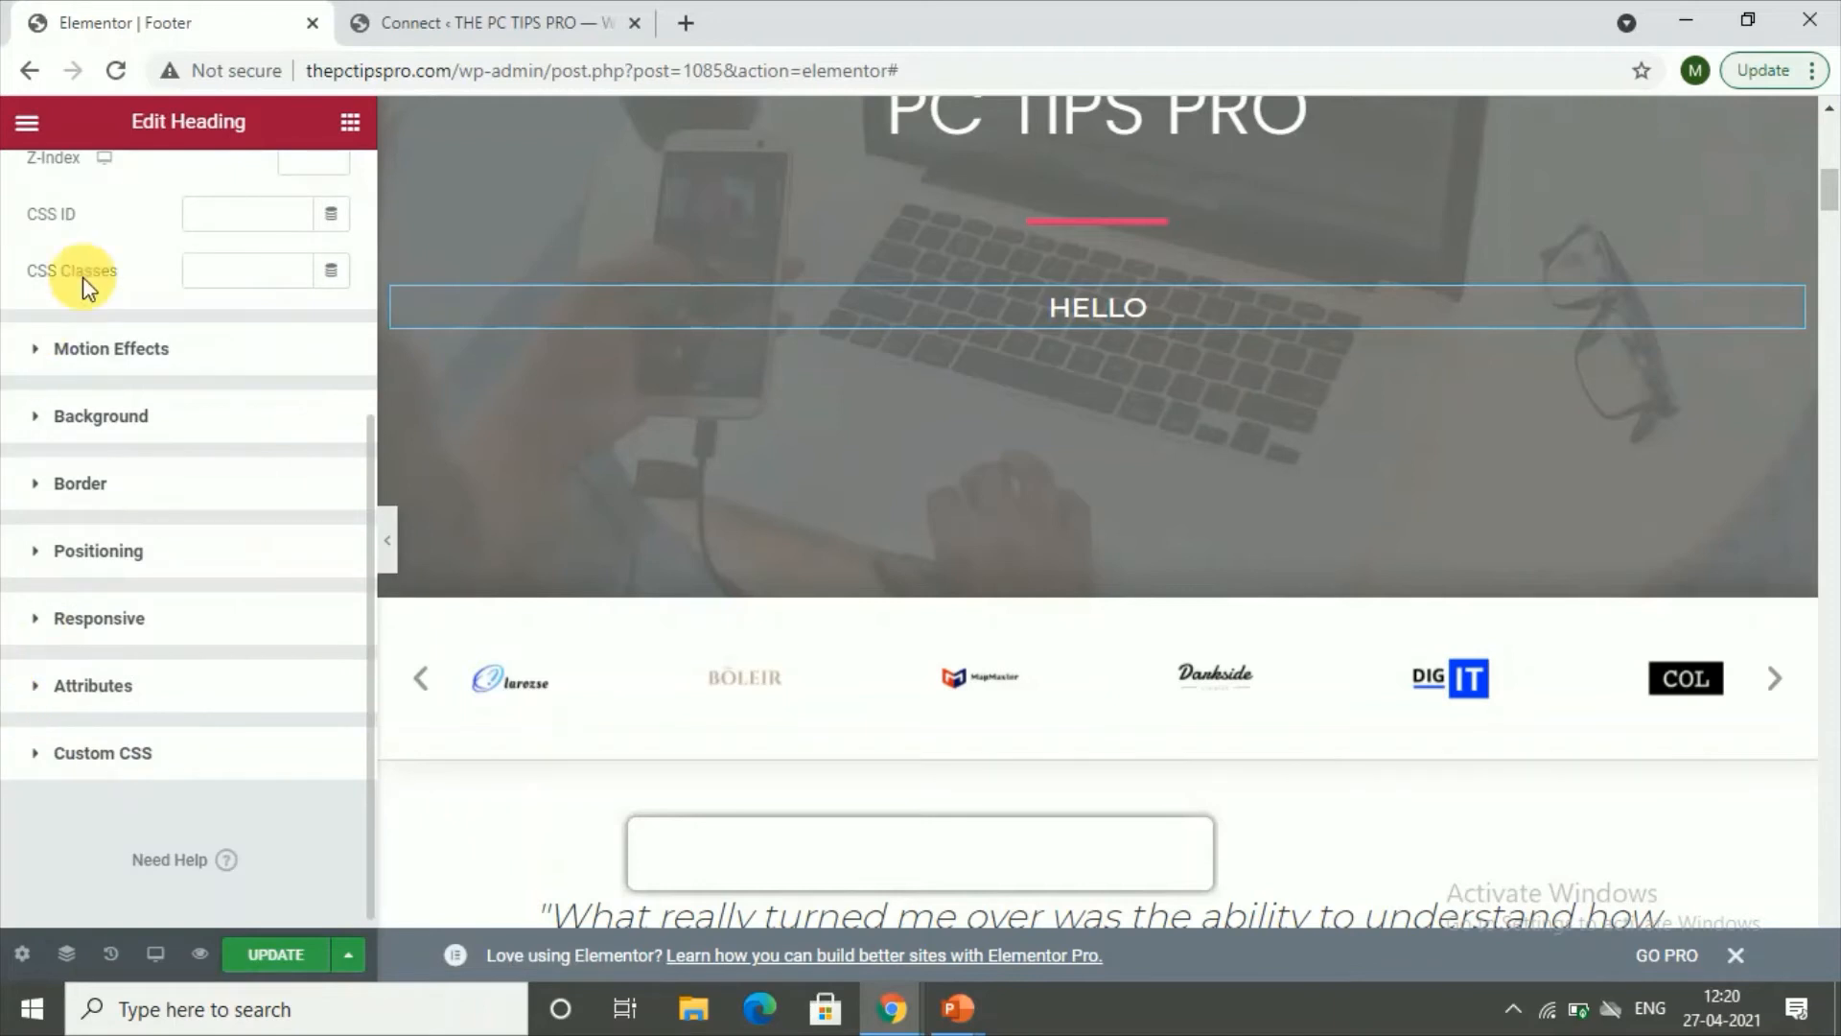
{"action": "scroll", "coordinate": [67, 209], "scroll_direction": "up", "scroll_amount": 3}
{"action": "scroll", "coordinate": [24, 288], "scroll_direction": "up", "scroll_amount": 2}
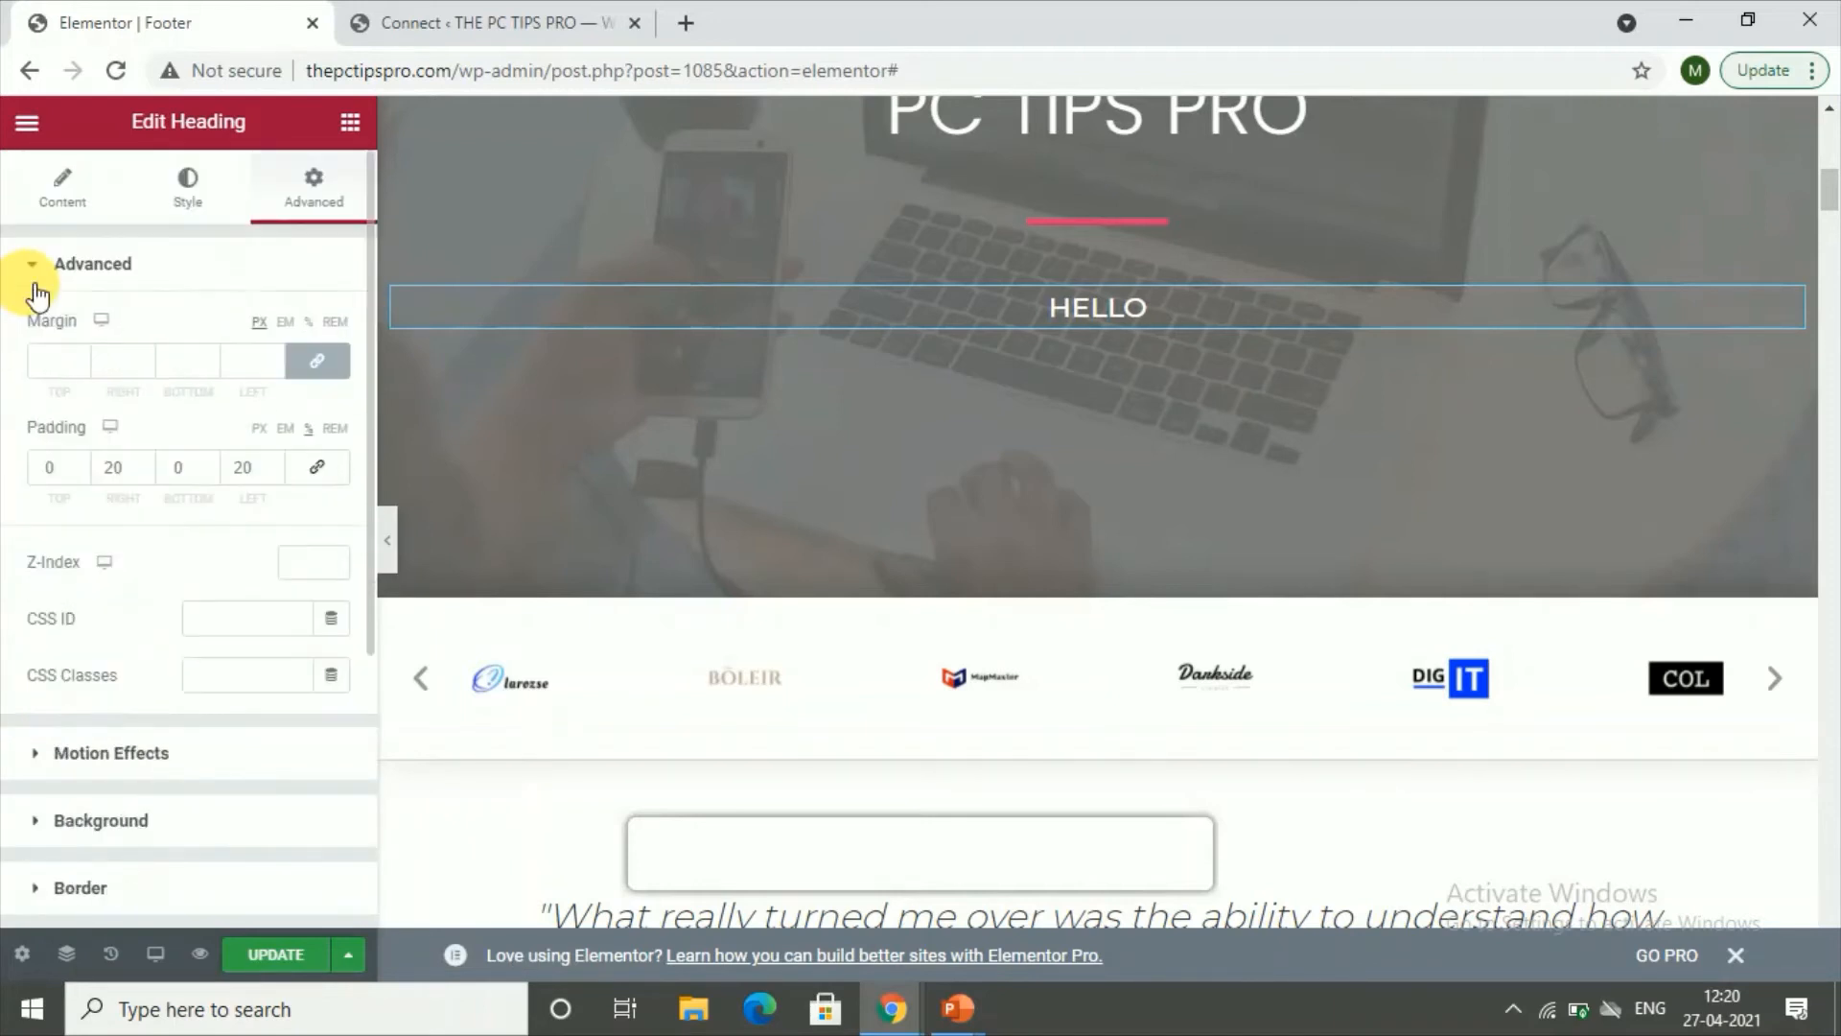
{"action": "left_click", "coordinate": [50, 192]}
Select the image beside "Experience Design at Scale", view the options for replacing it with an uploaded file, and close them without inserting media.
{"action": "scroll", "coordinate": [978, 647], "scroll_direction": "down", "scroll_amount": 3}
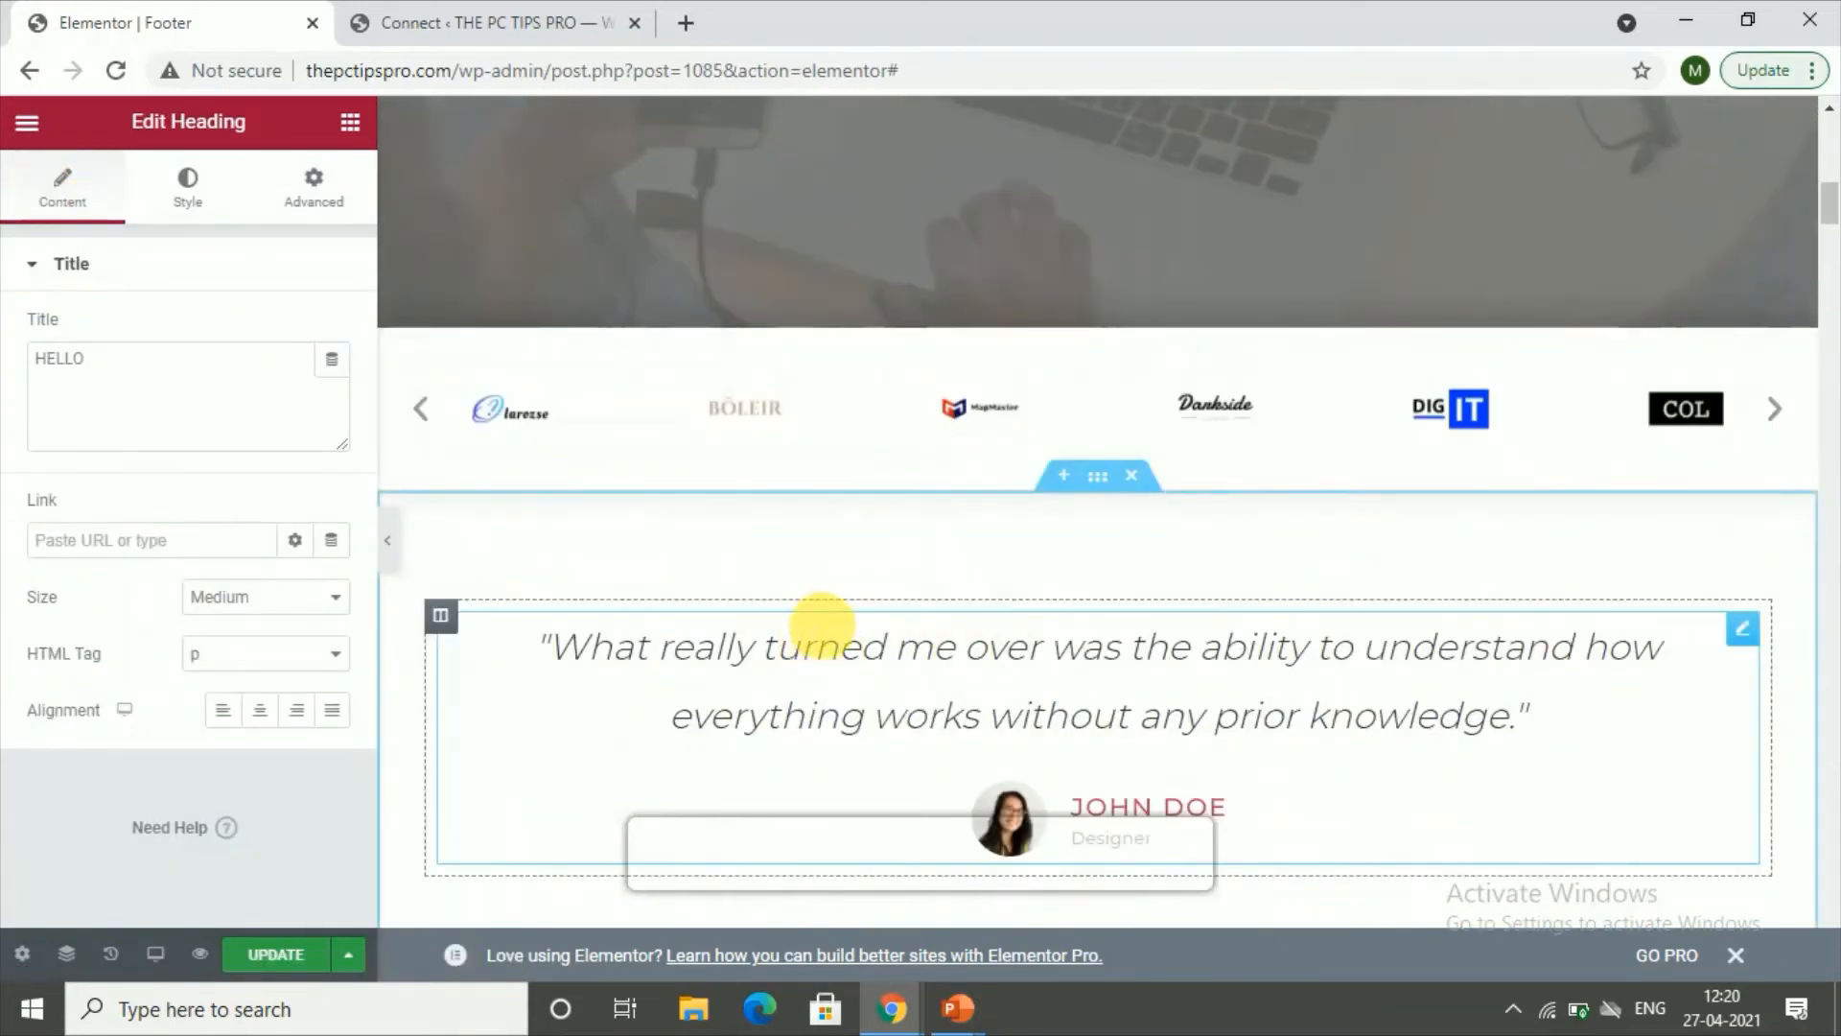
{"action": "scroll", "coordinate": [844, 652], "scroll_direction": "down", "scroll_amount": 4}
{"action": "scroll", "coordinate": [839, 656], "scroll_direction": "up", "scroll_amount": 3}
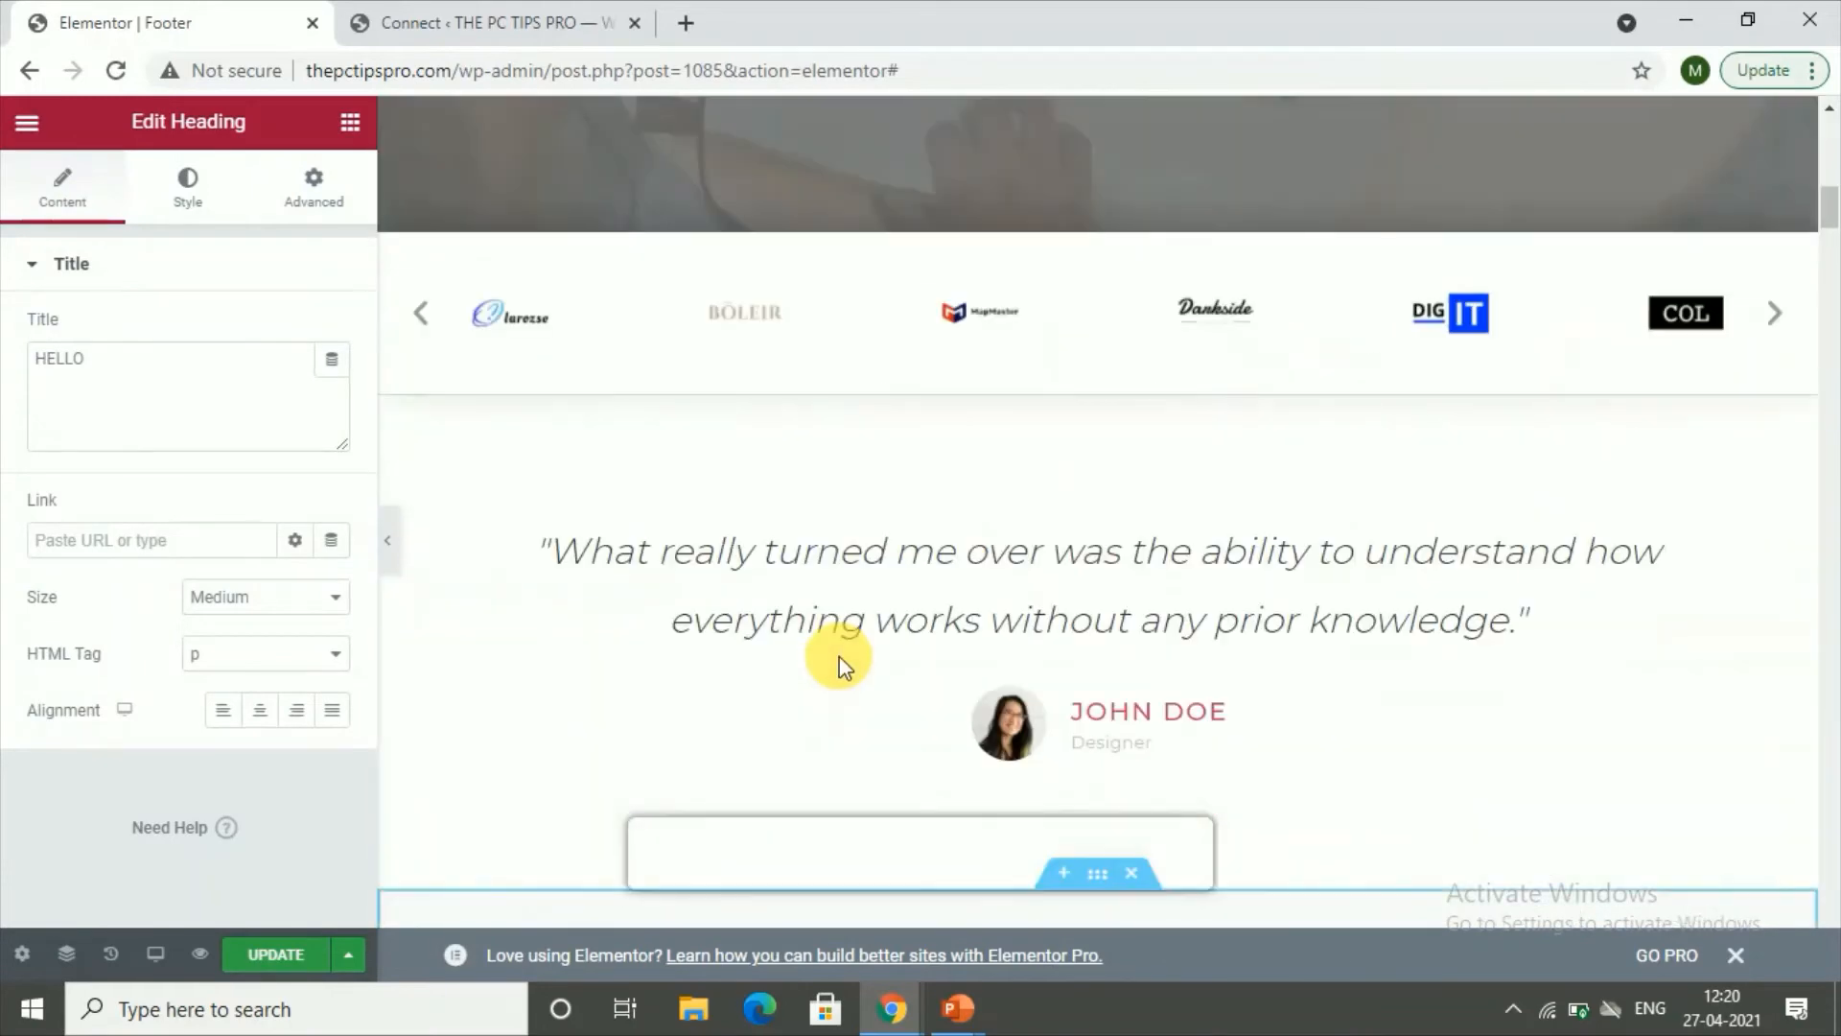
{"action": "scroll", "coordinate": [839, 658], "scroll_direction": "down", "scroll_amount": 6}
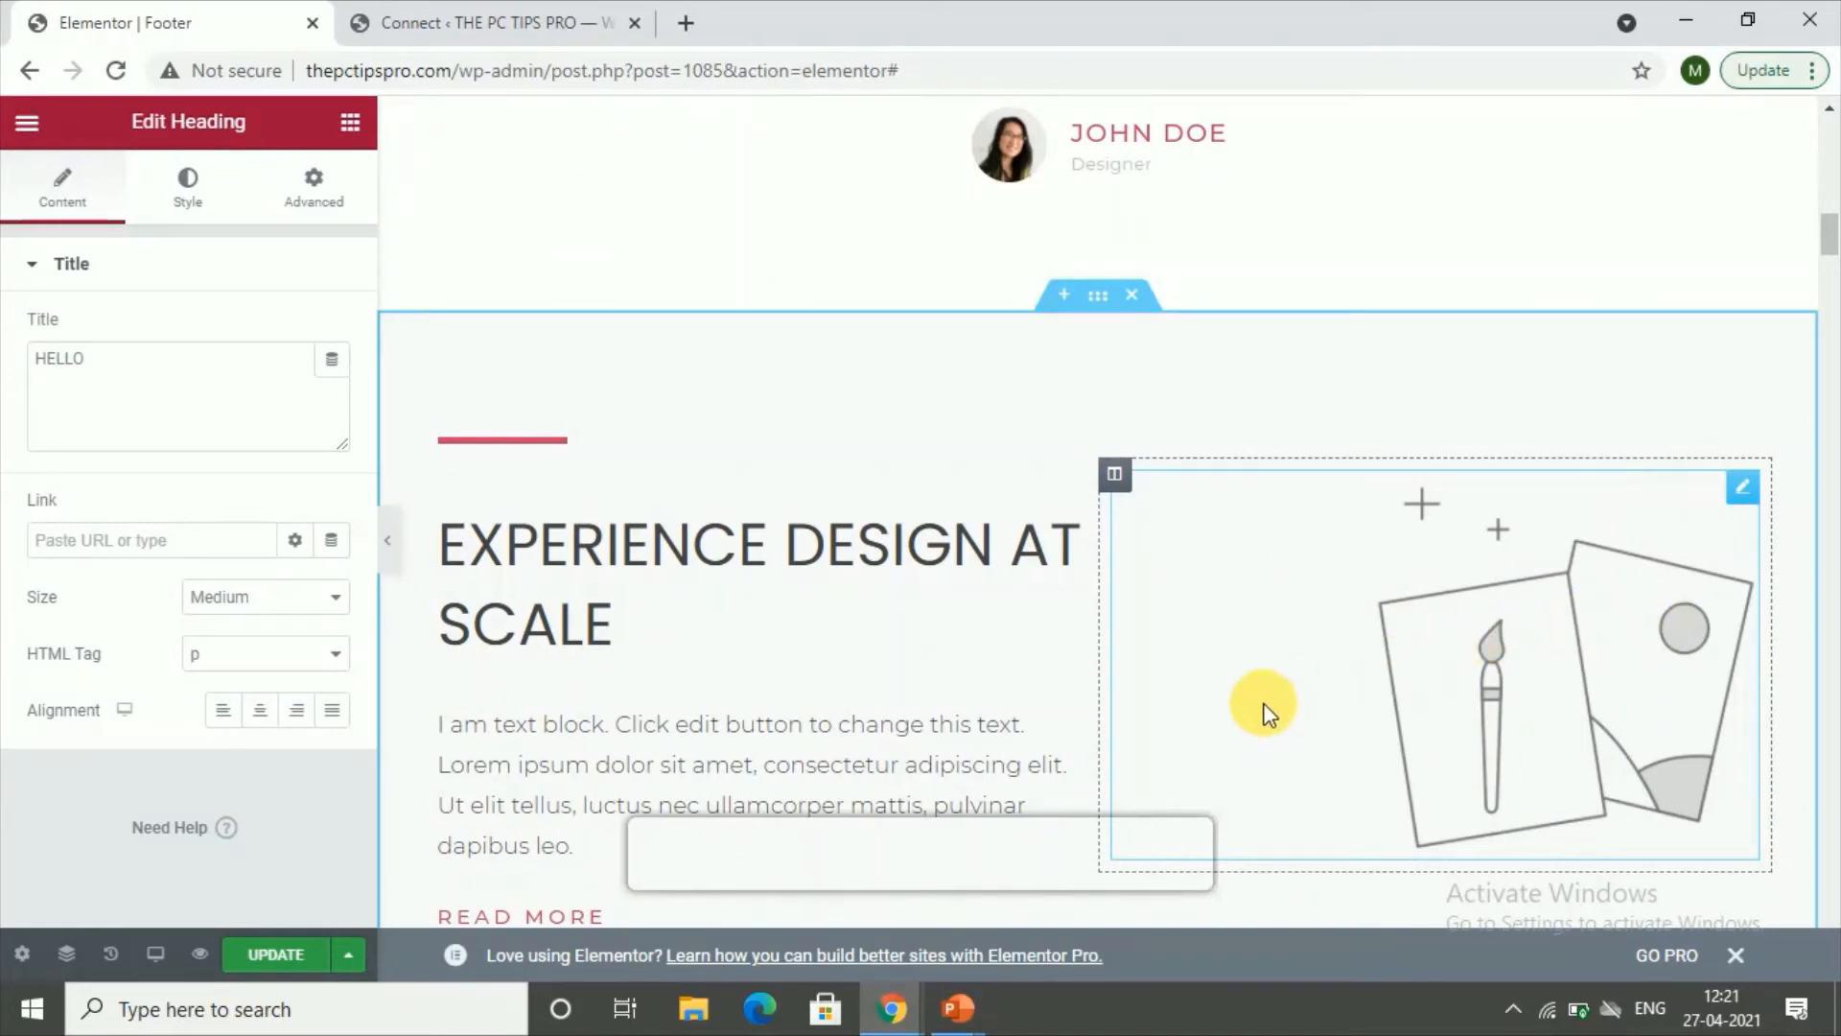
{"action": "left_click", "coordinate": [1395, 641]}
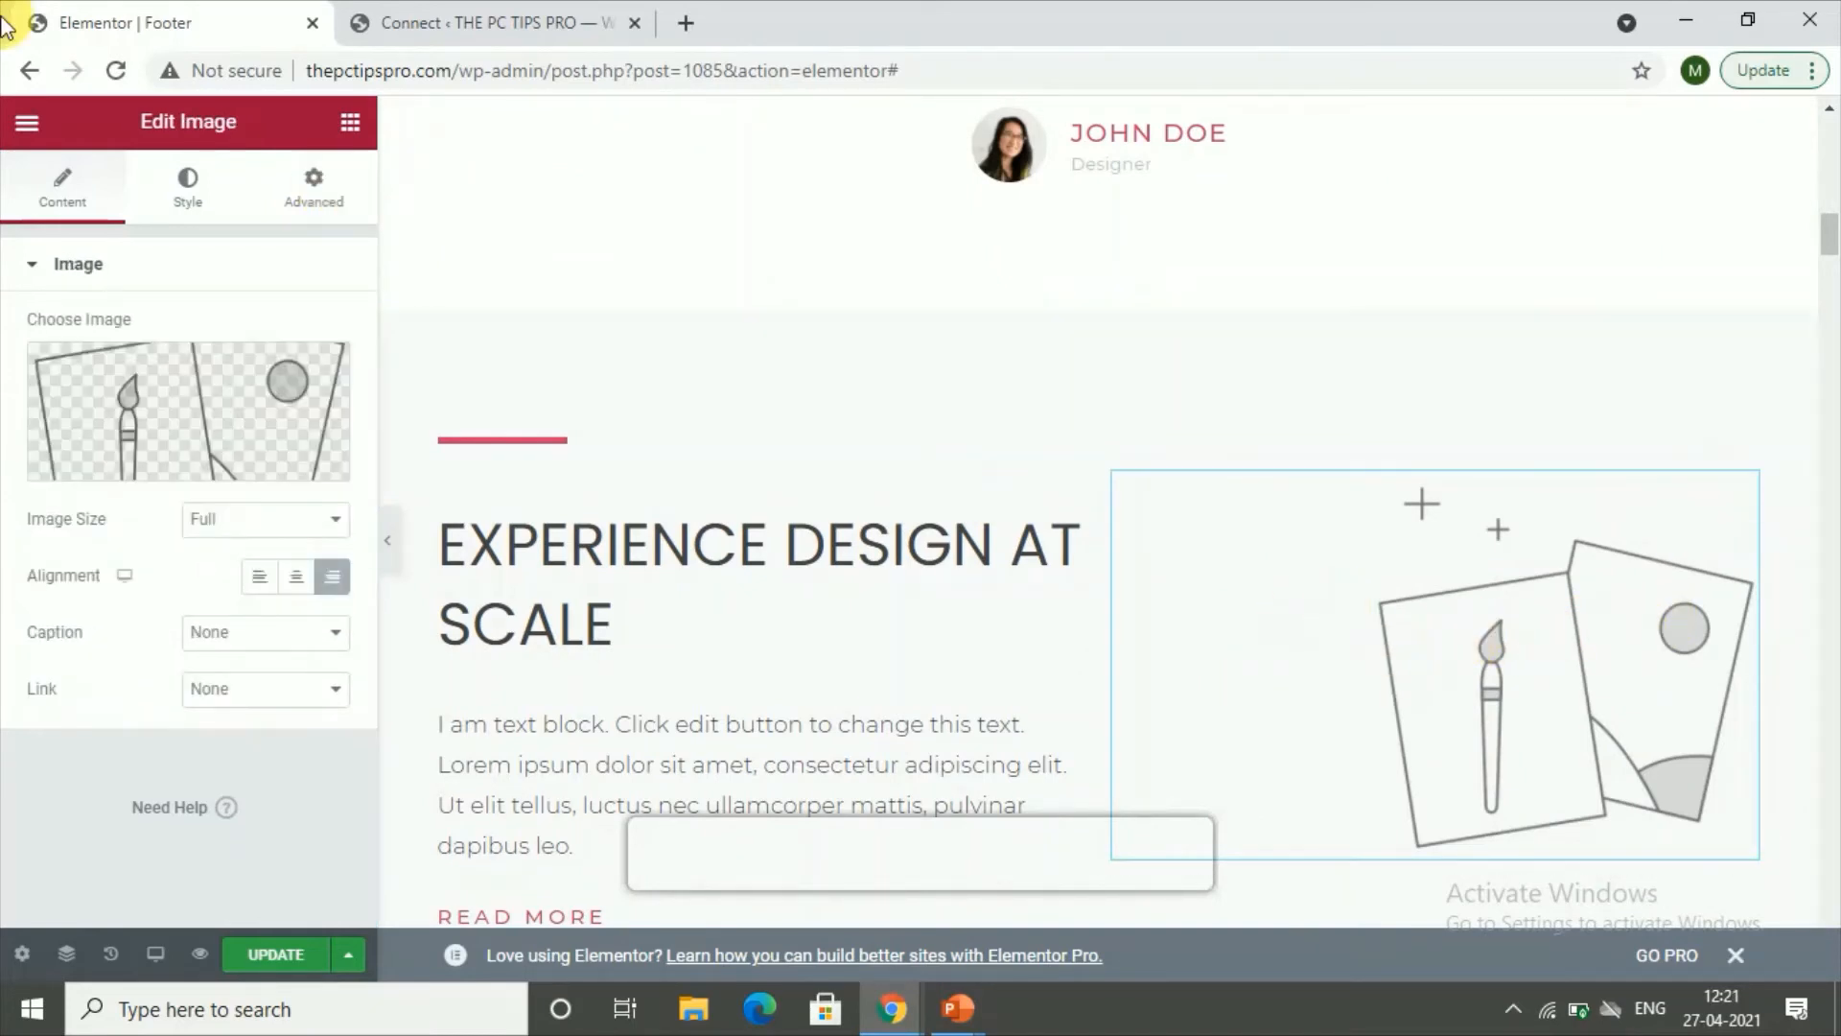
{"action": "mouse_move", "coordinate": [254, 413]}
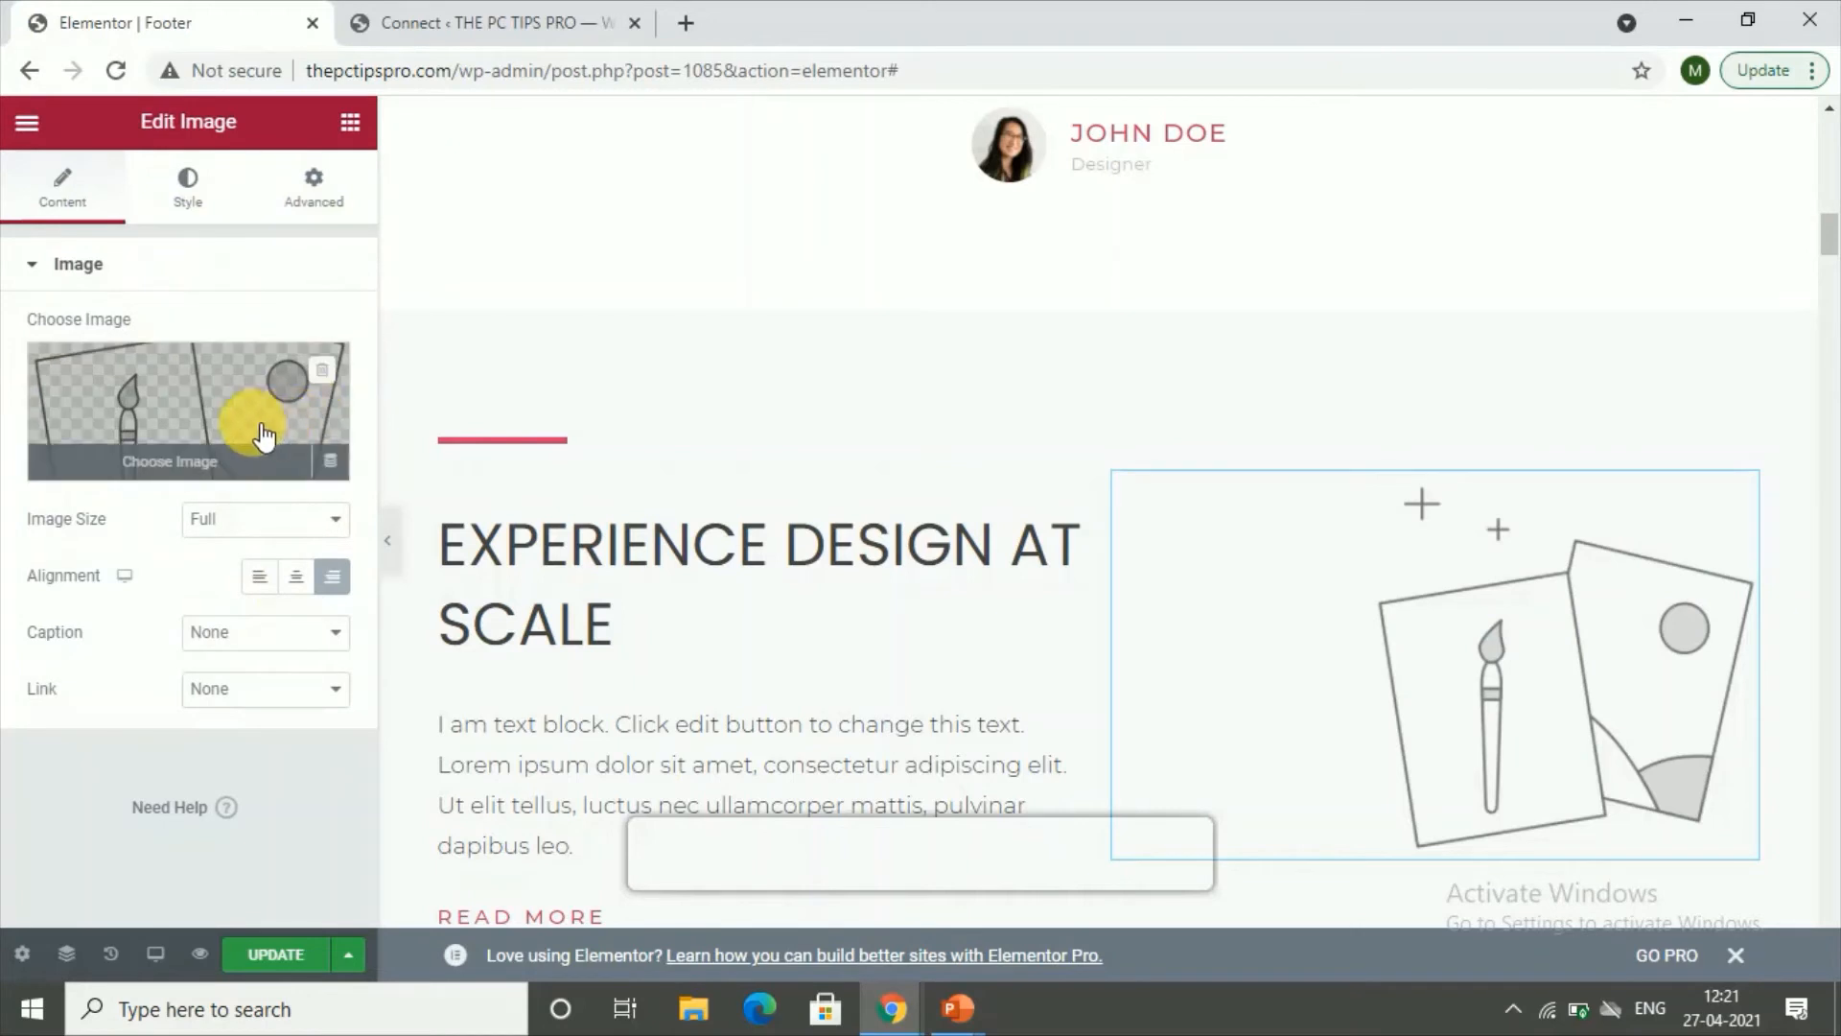
{"action": "left_click", "coordinate": [171, 465]}
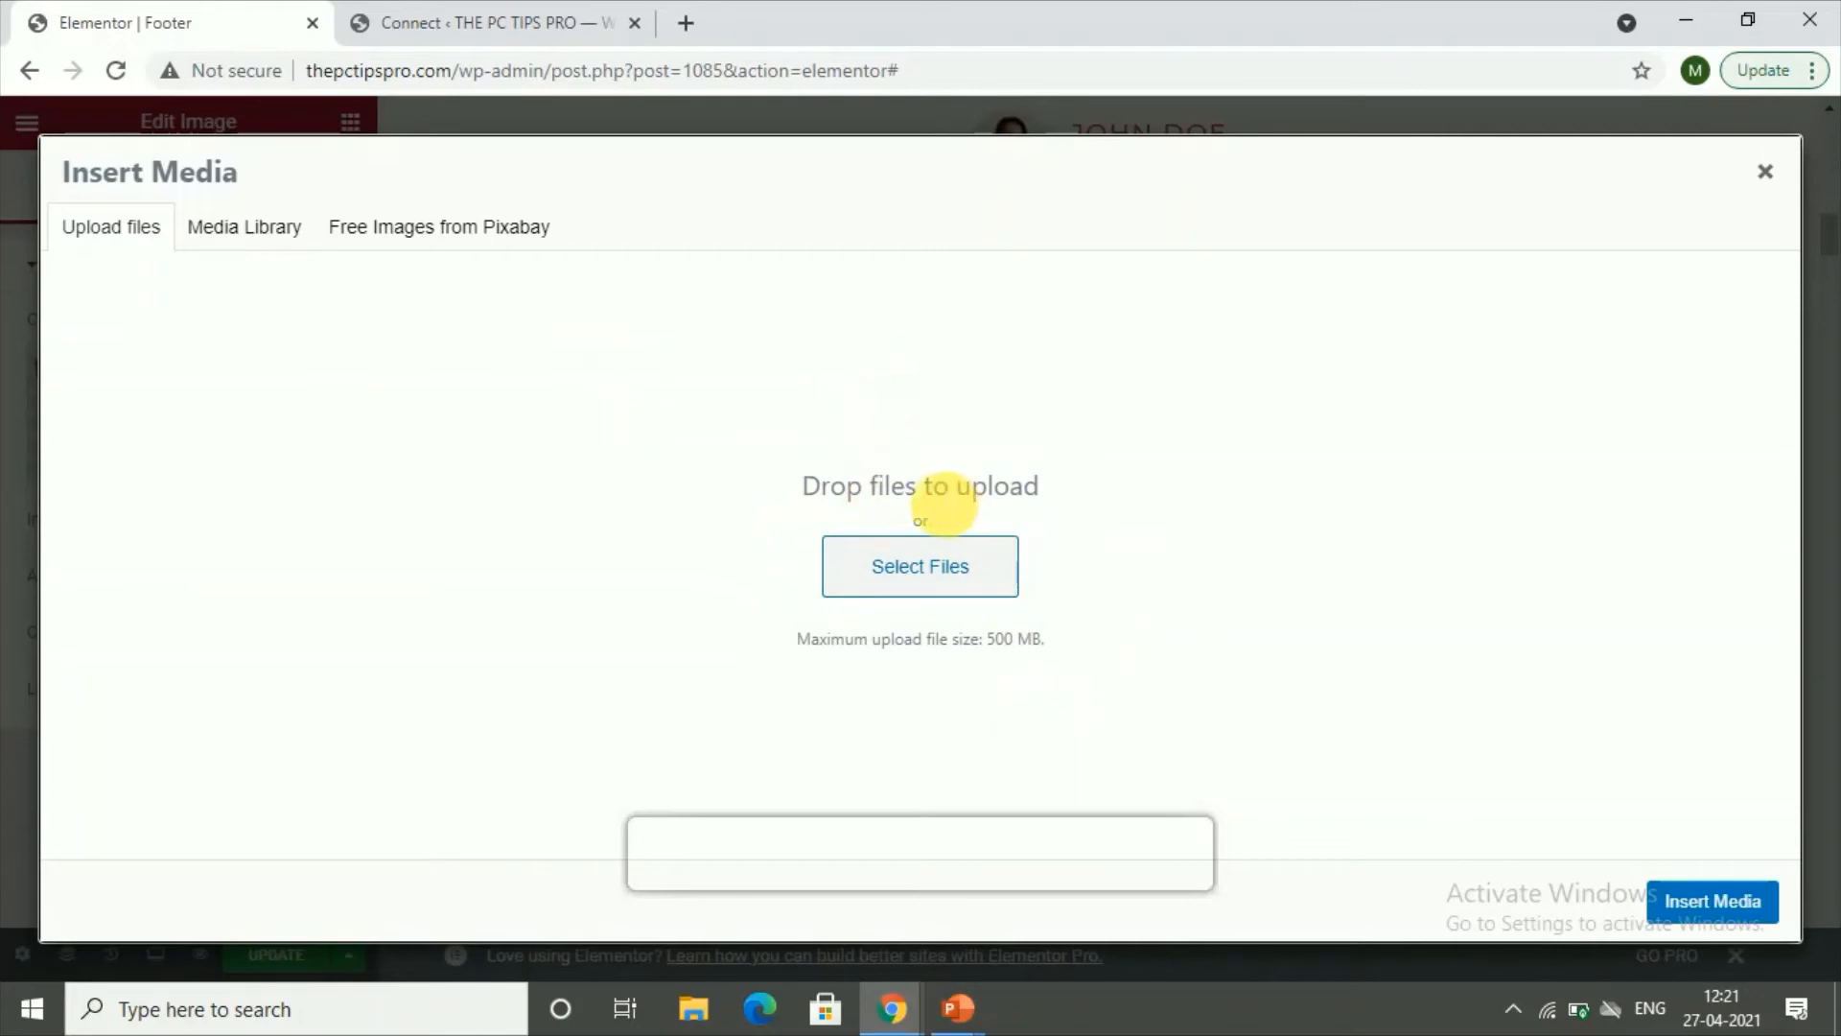
{"action": "left_click", "coordinate": [1765, 170]}
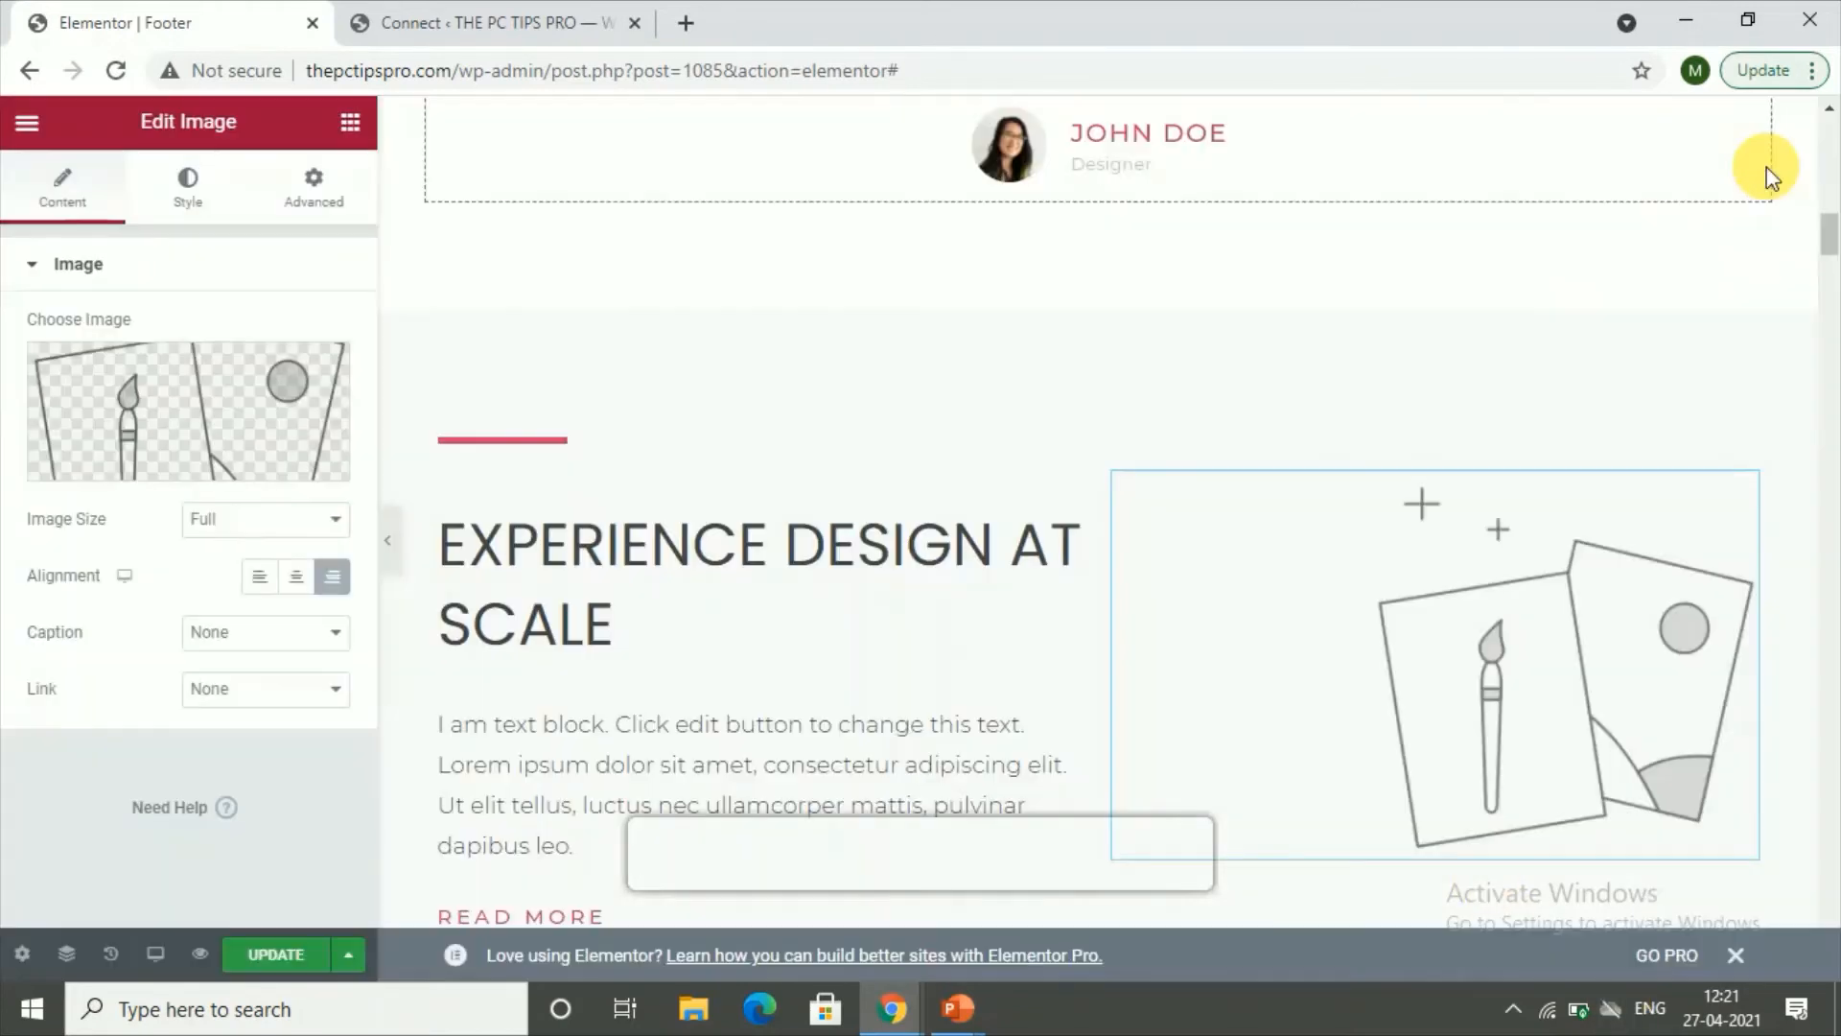
Delete the "Make a Beautiful Website" section that follows the first copy of the template's features list.
{"action": "scroll", "coordinate": [767, 587], "scroll_direction": "down", "scroll_amount": 5}
{"action": "scroll", "coordinate": [765, 590], "scroll_direction": "down", "scroll_amount": 12}
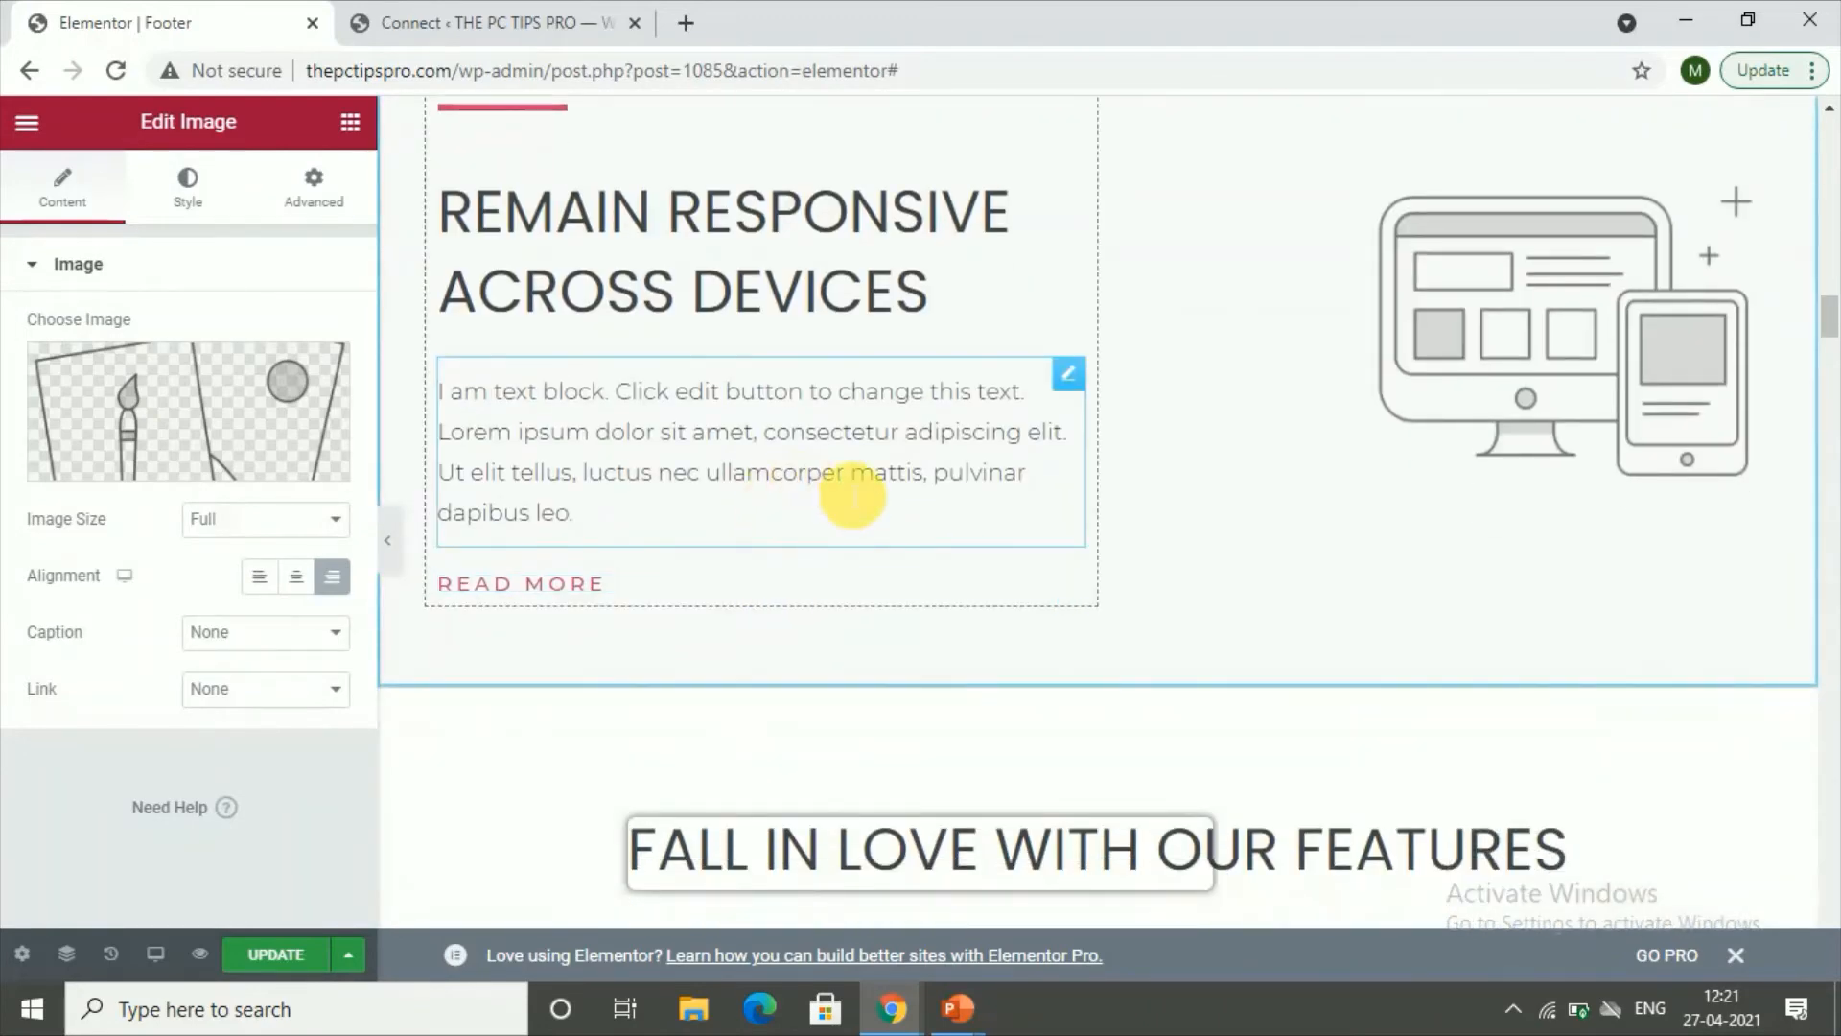
{"action": "scroll", "coordinate": [966, 657], "scroll_direction": "up", "scroll_amount": 5}
{"action": "scroll", "coordinate": [966, 671], "scroll_direction": "down", "scroll_amount": 8}
{"action": "scroll", "coordinate": [968, 671], "scroll_direction": "down", "scroll_amount": 4}
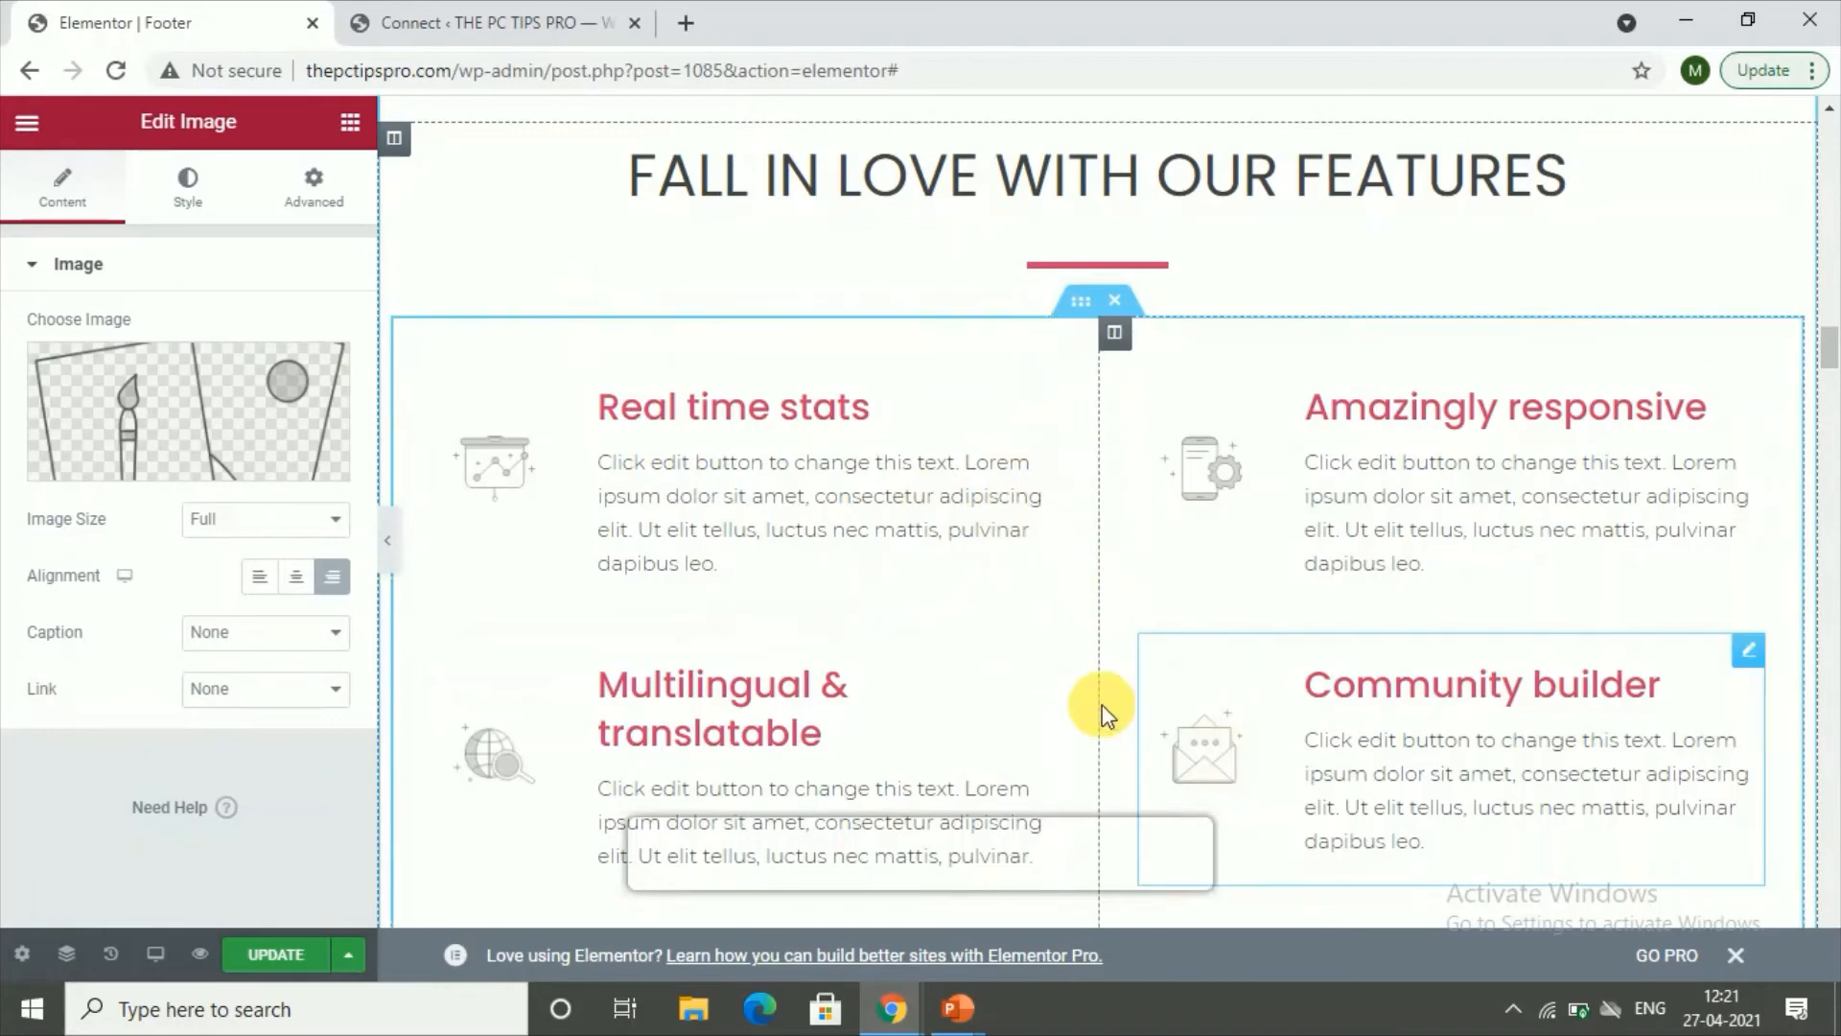
{"action": "scroll", "coordinate": [1101, 704], "scroll_direction": "down", "scroll_amount": 12}
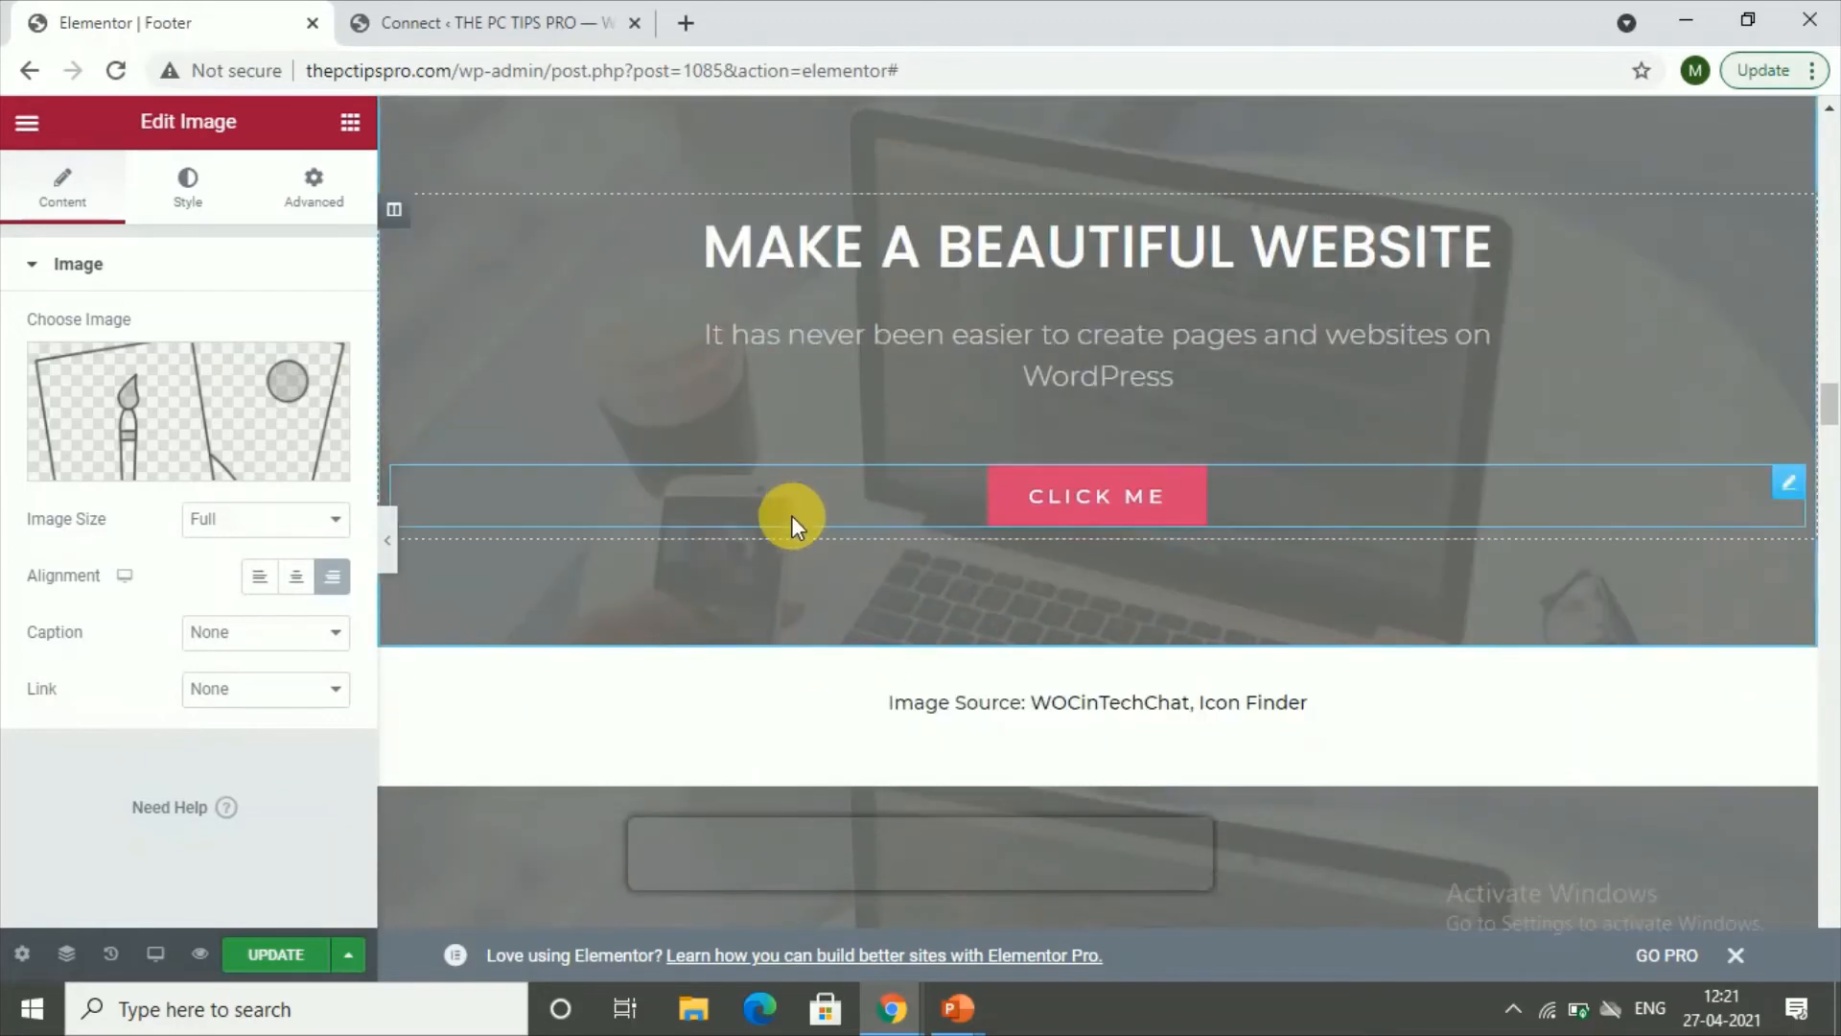
{"action": "scroll", "coordinate": [792, 561], "scroll_direction": "down", "scroll_amount": 4}
{"action": "scroll", "coordinate": [790, 574], "scroll_direction": "down", "scroll_amount": 5}
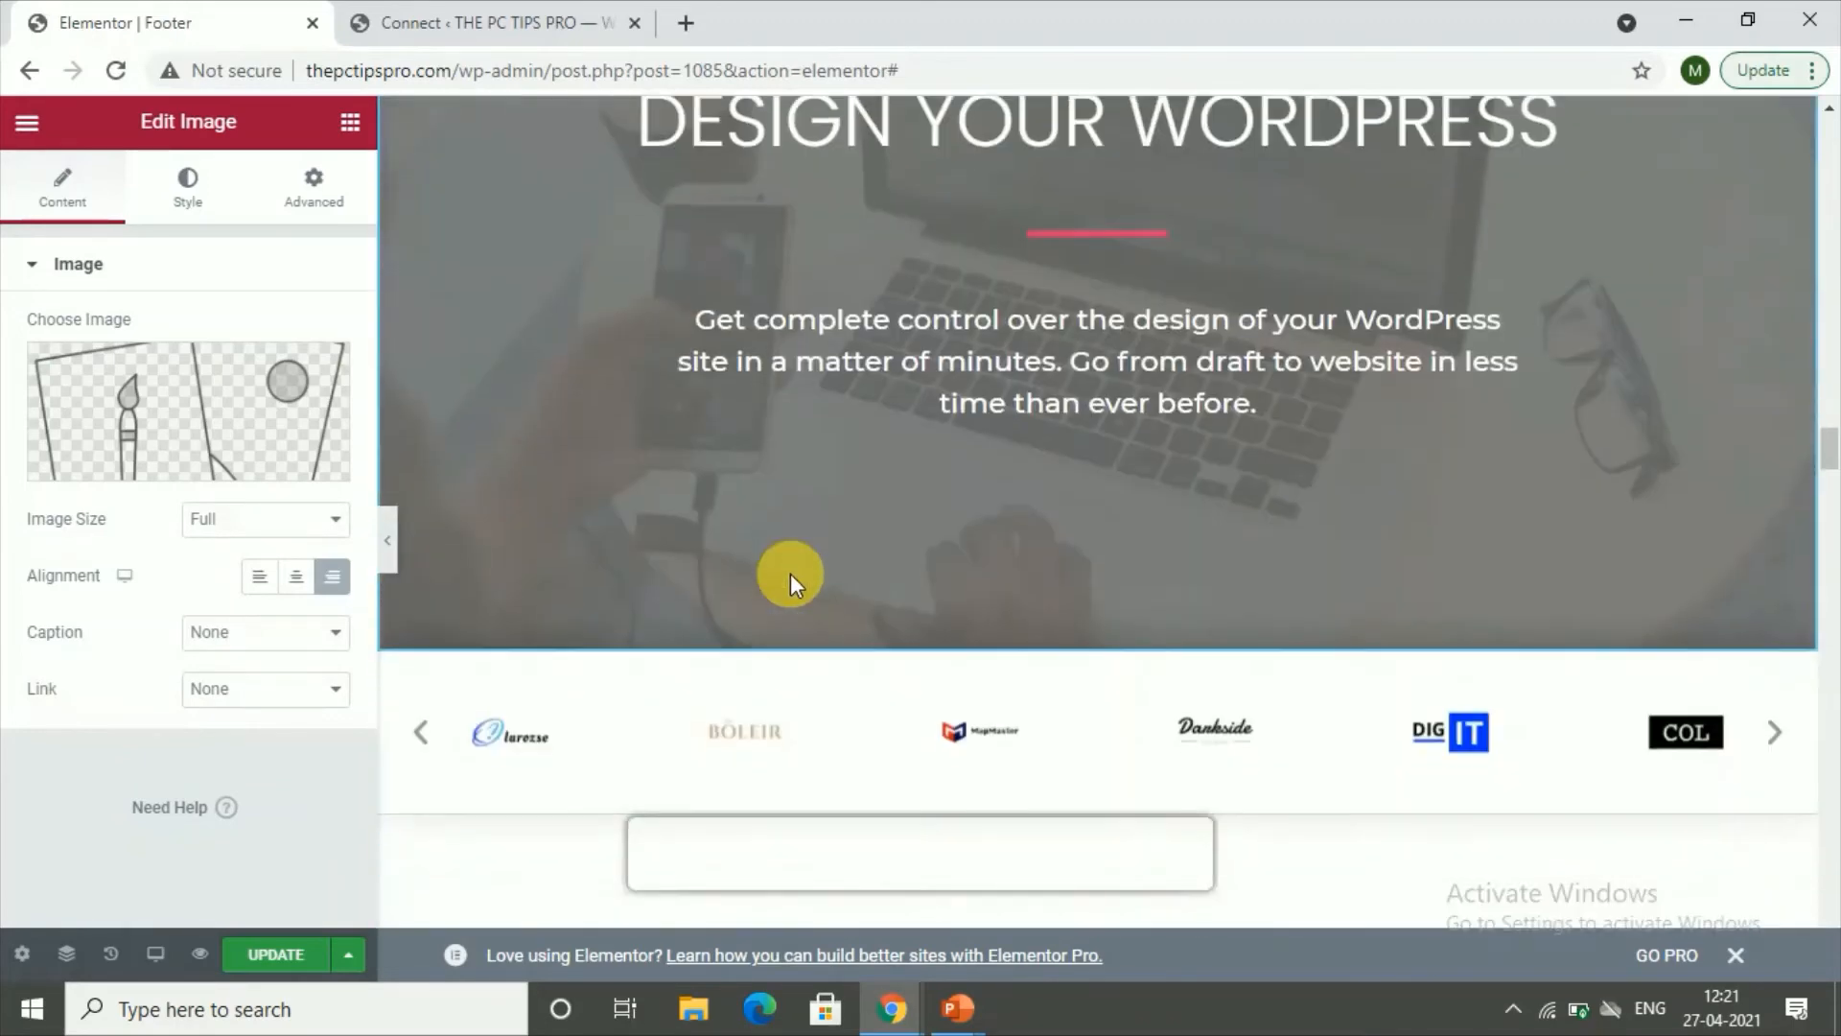
{"action": "scroll", "coordinate": [790, 574], "scroll_direction": "up", "scroll_amount": 12}
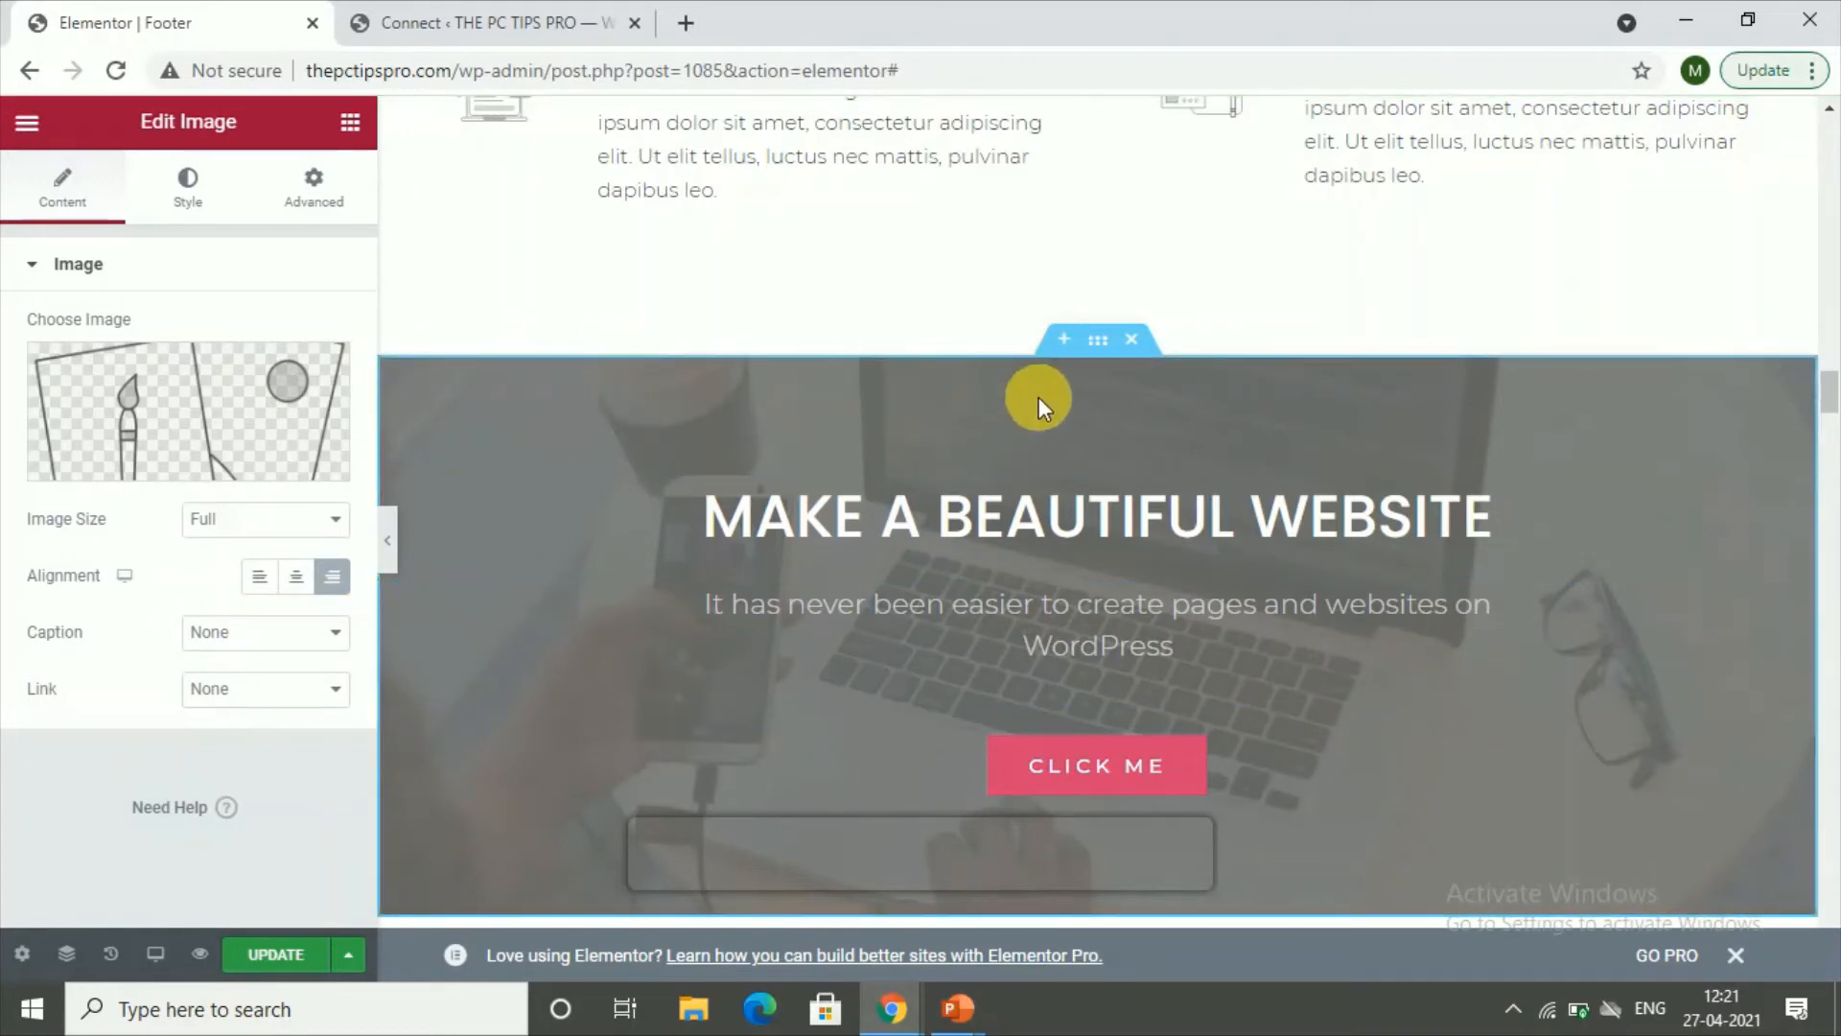
{"action": "left_click", "coordinate": [1137, 341]}
Open the template library from the empty area at the very end of the page.
{"action": "scroll", "coordinate": [1160, 384], "scroll_direction": "down", "scroll_amount": 6}
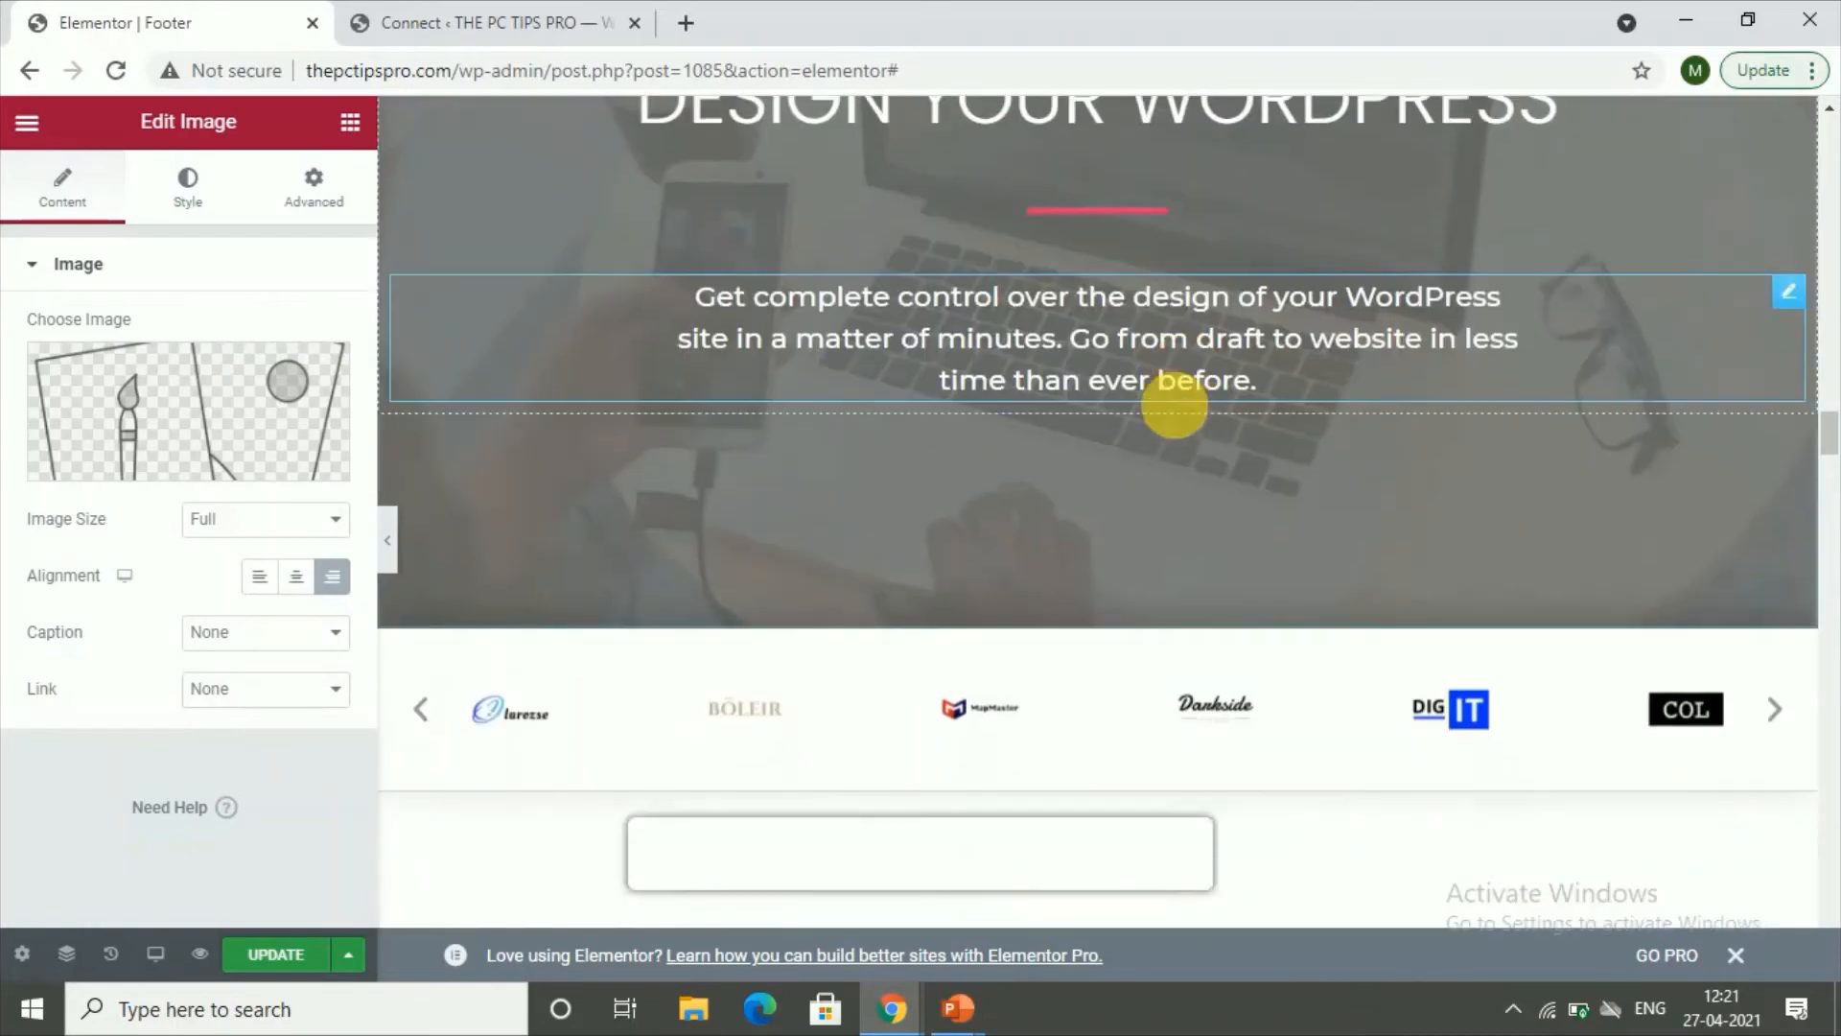
{"action": "scroll", "coordinate": [1174, 407], "scroll_direction": "down", "scroll_amount": 15}
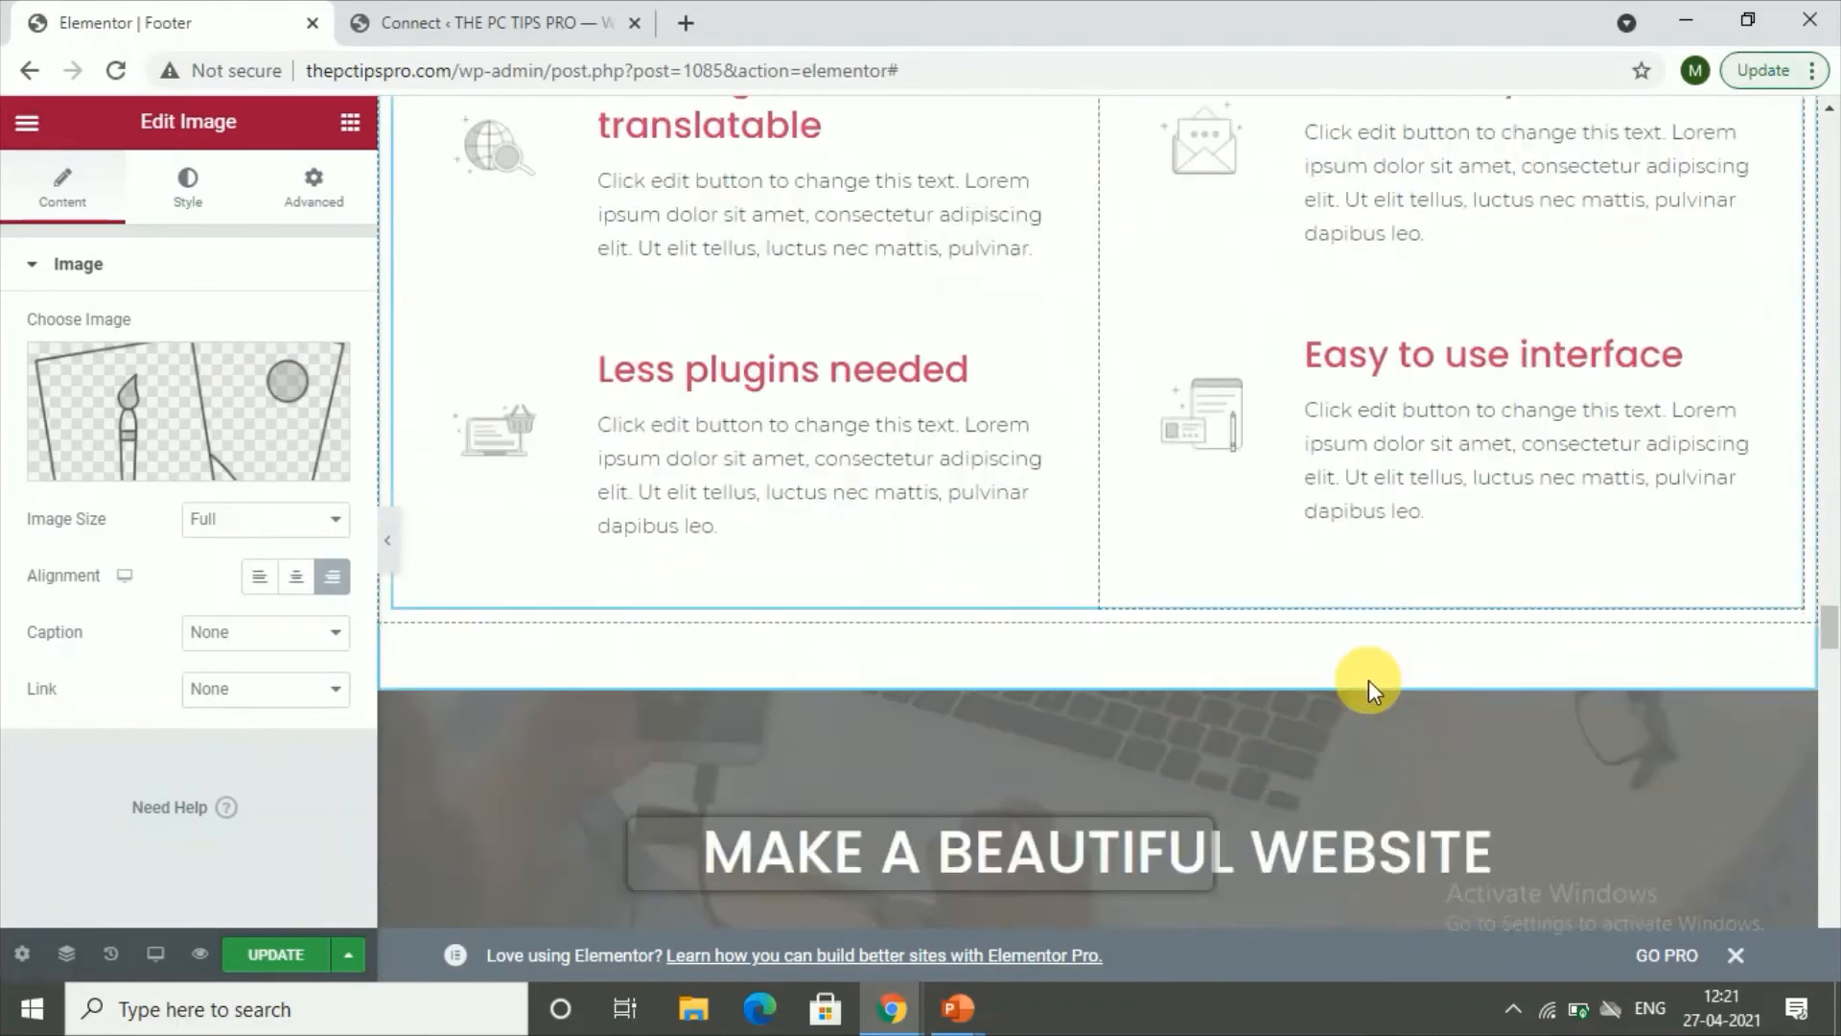
{"action": "scroll", "coordinate": [1369, 681], "scroll_direction": "down", "scroll_amount": 20}
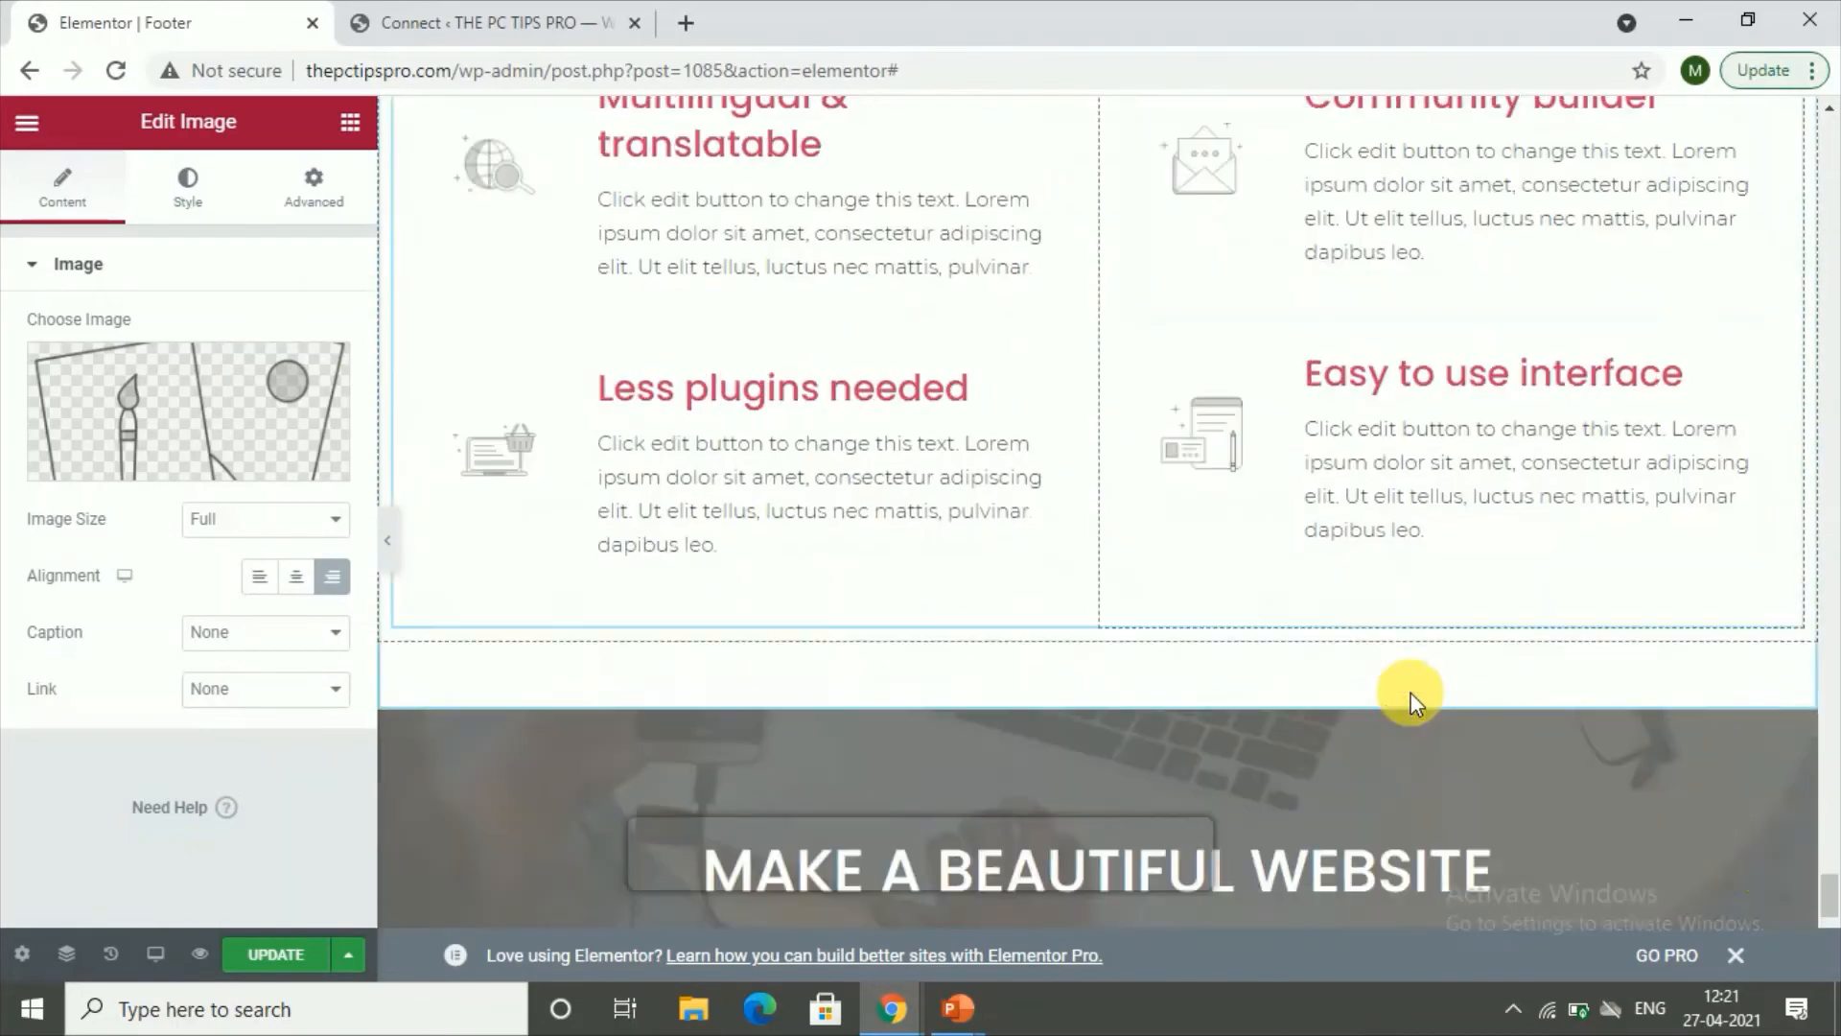
{"action": "scroll", "coordinate": [1412, 692], "scroll_direction": "down", "scroll_amount": 8}
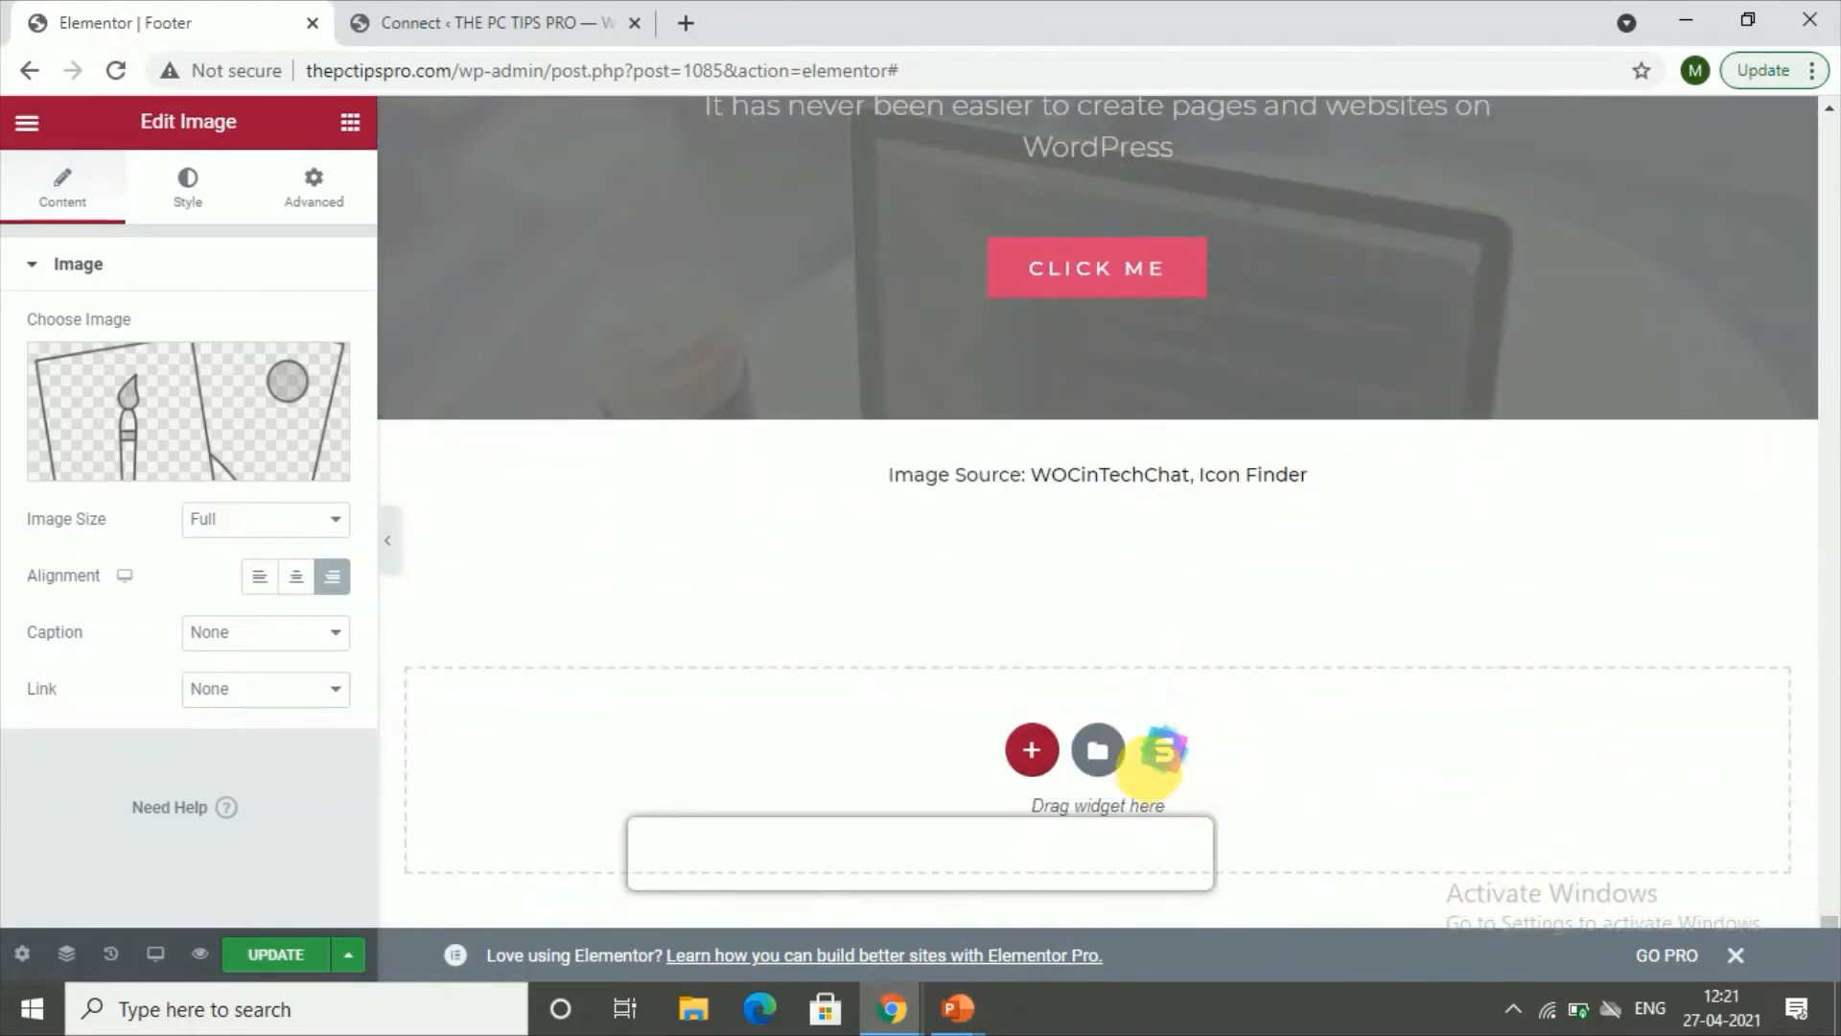
{"action": "left_click", "coordinate": [1120, 768]}
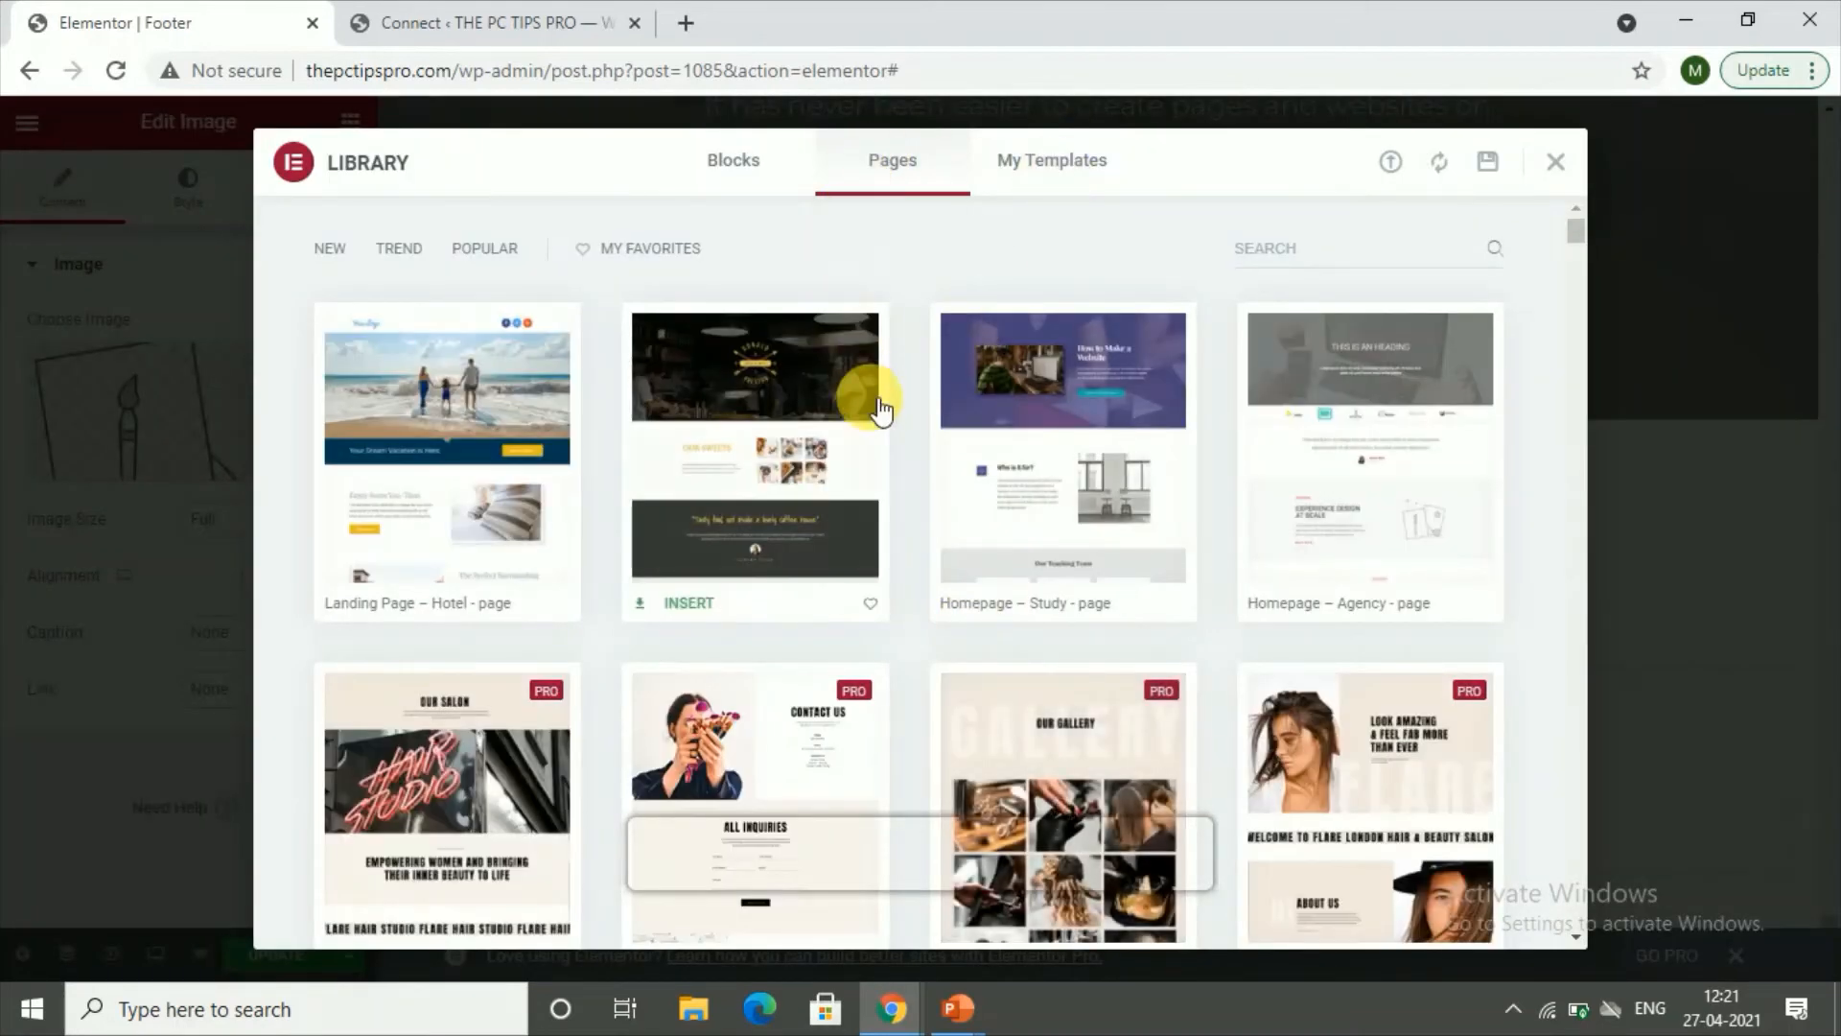
Search the library's blocks for "contact".
{"action": "left_click", "coordinate": [701, 169]}
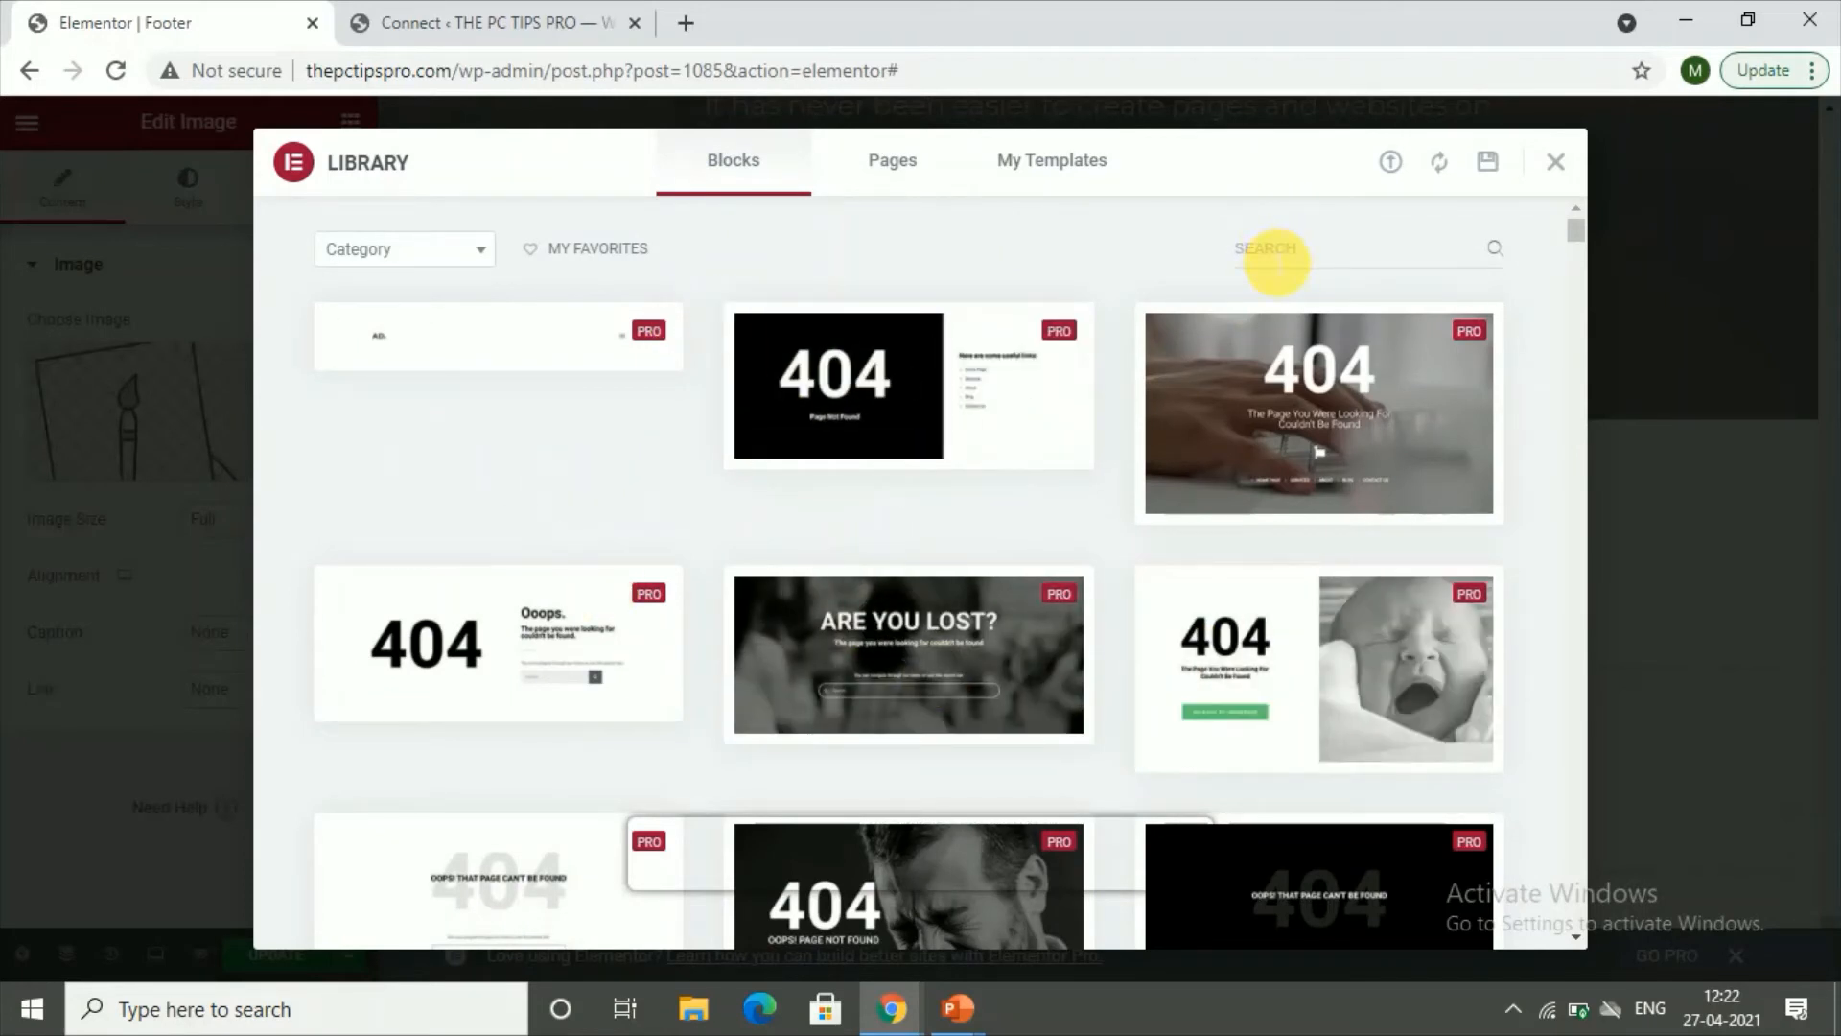
{"action": "left_click", "coordinate": [1277, 251]}
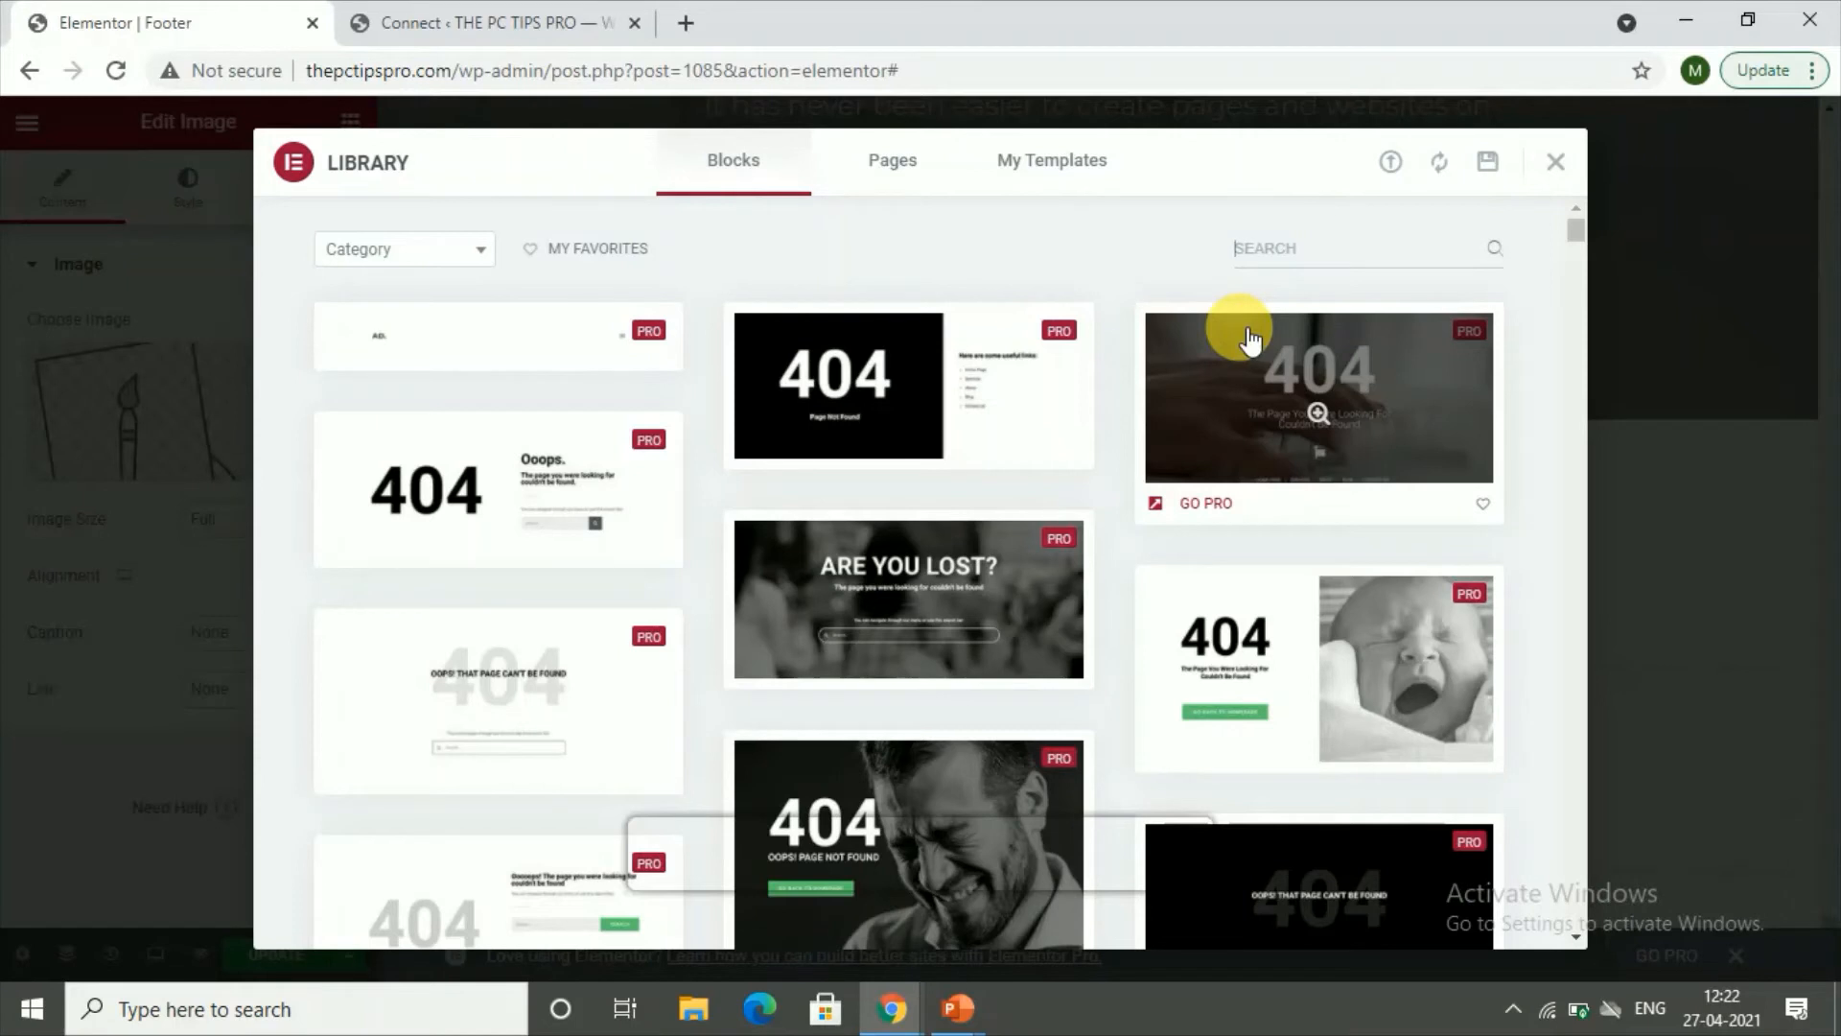
{"action": "type", "text": "a"}
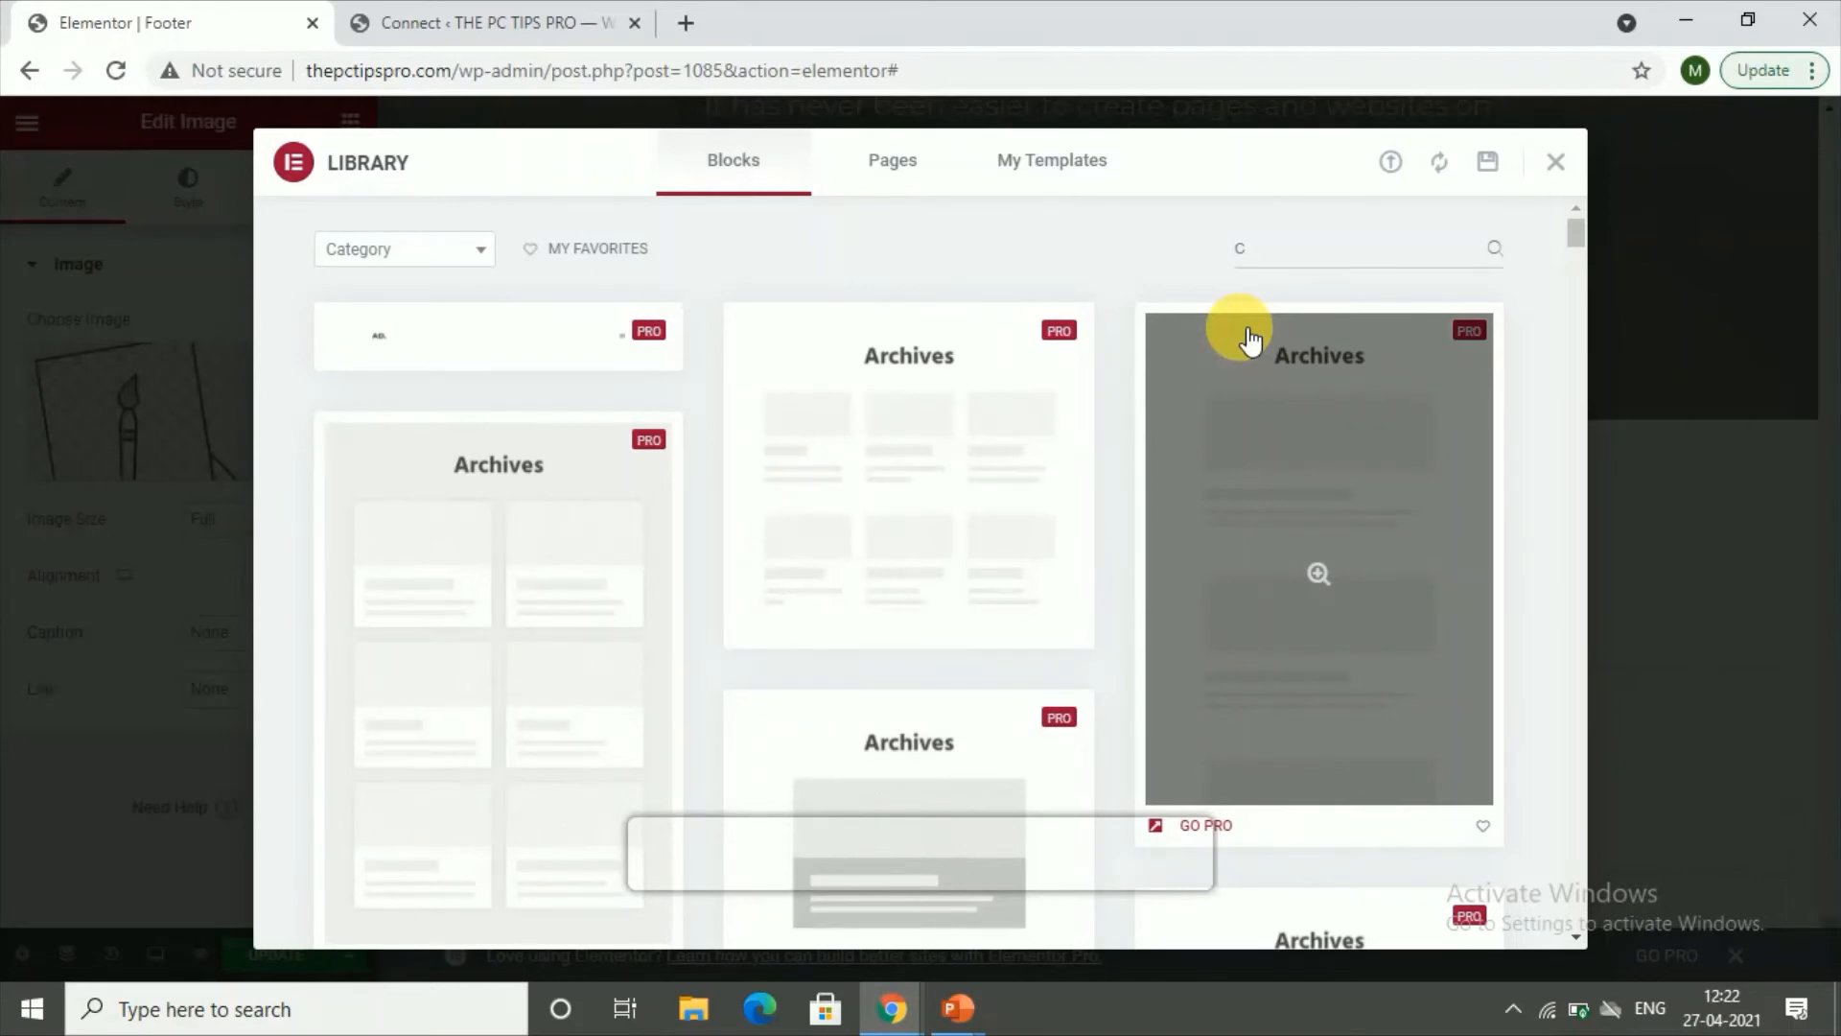
{"action": "type", "text": "ont"}
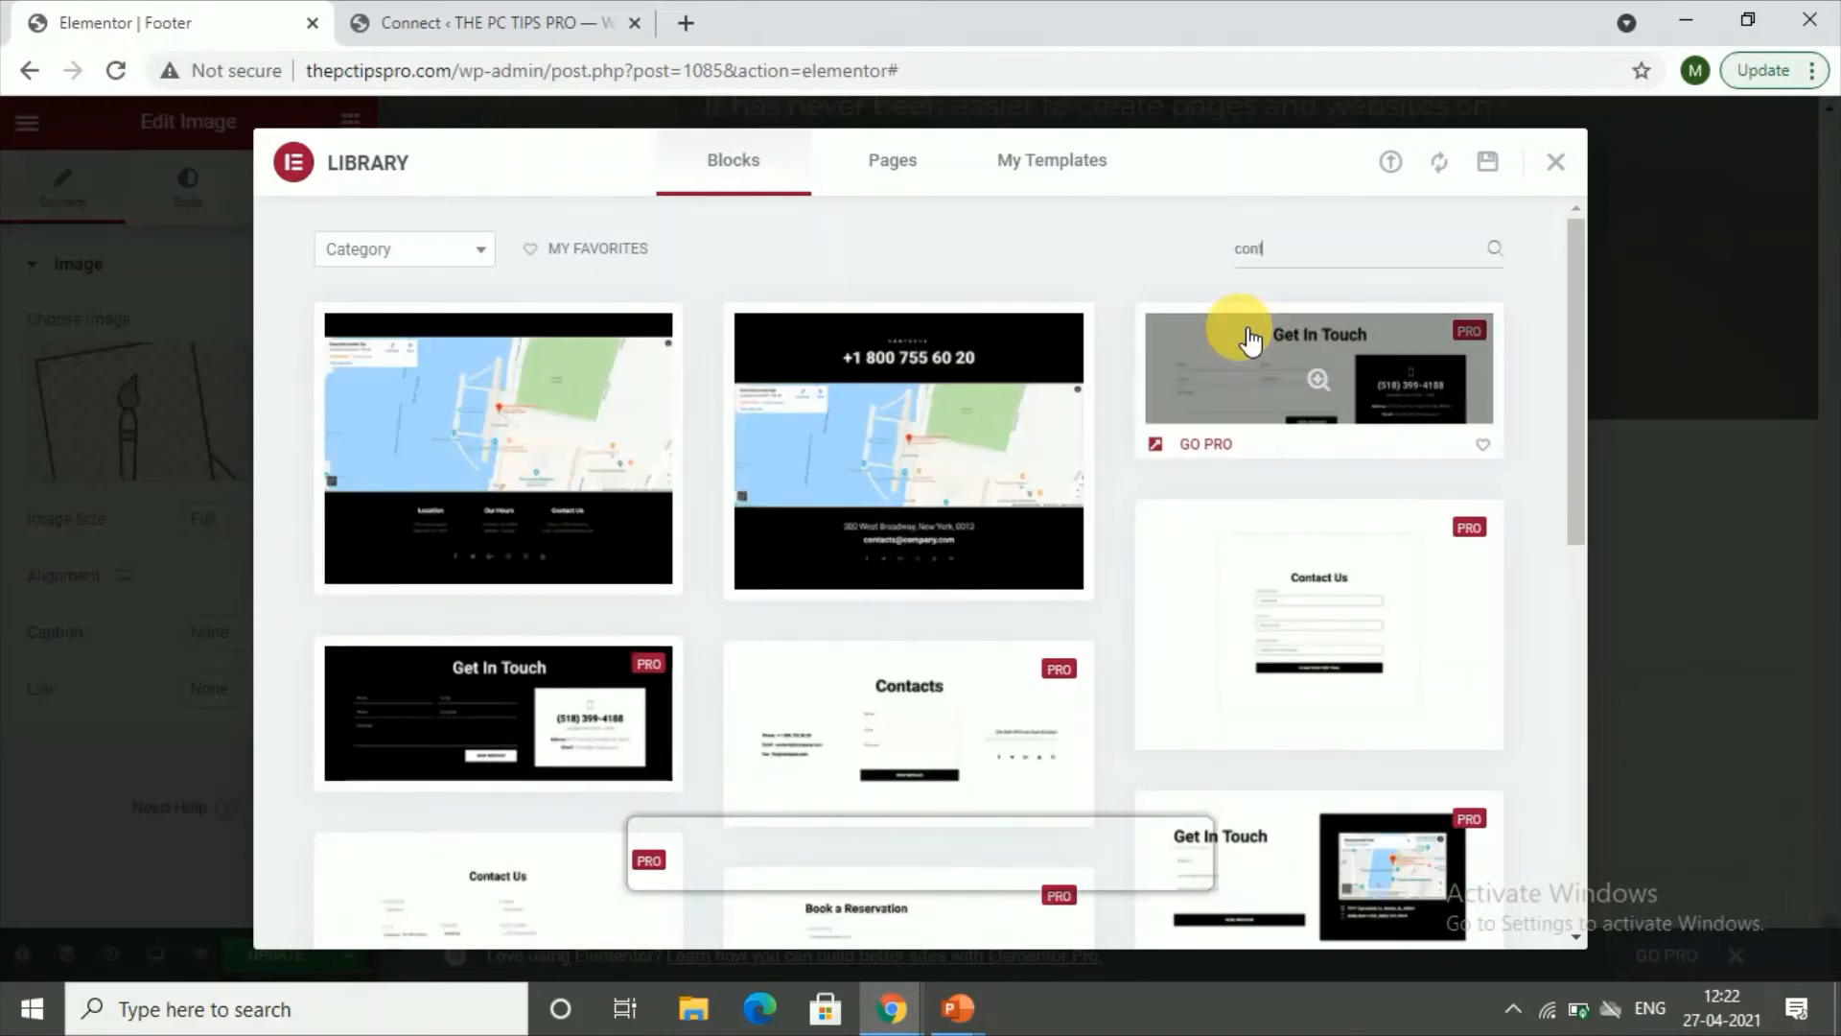
{"action": "type", "text": "act"}
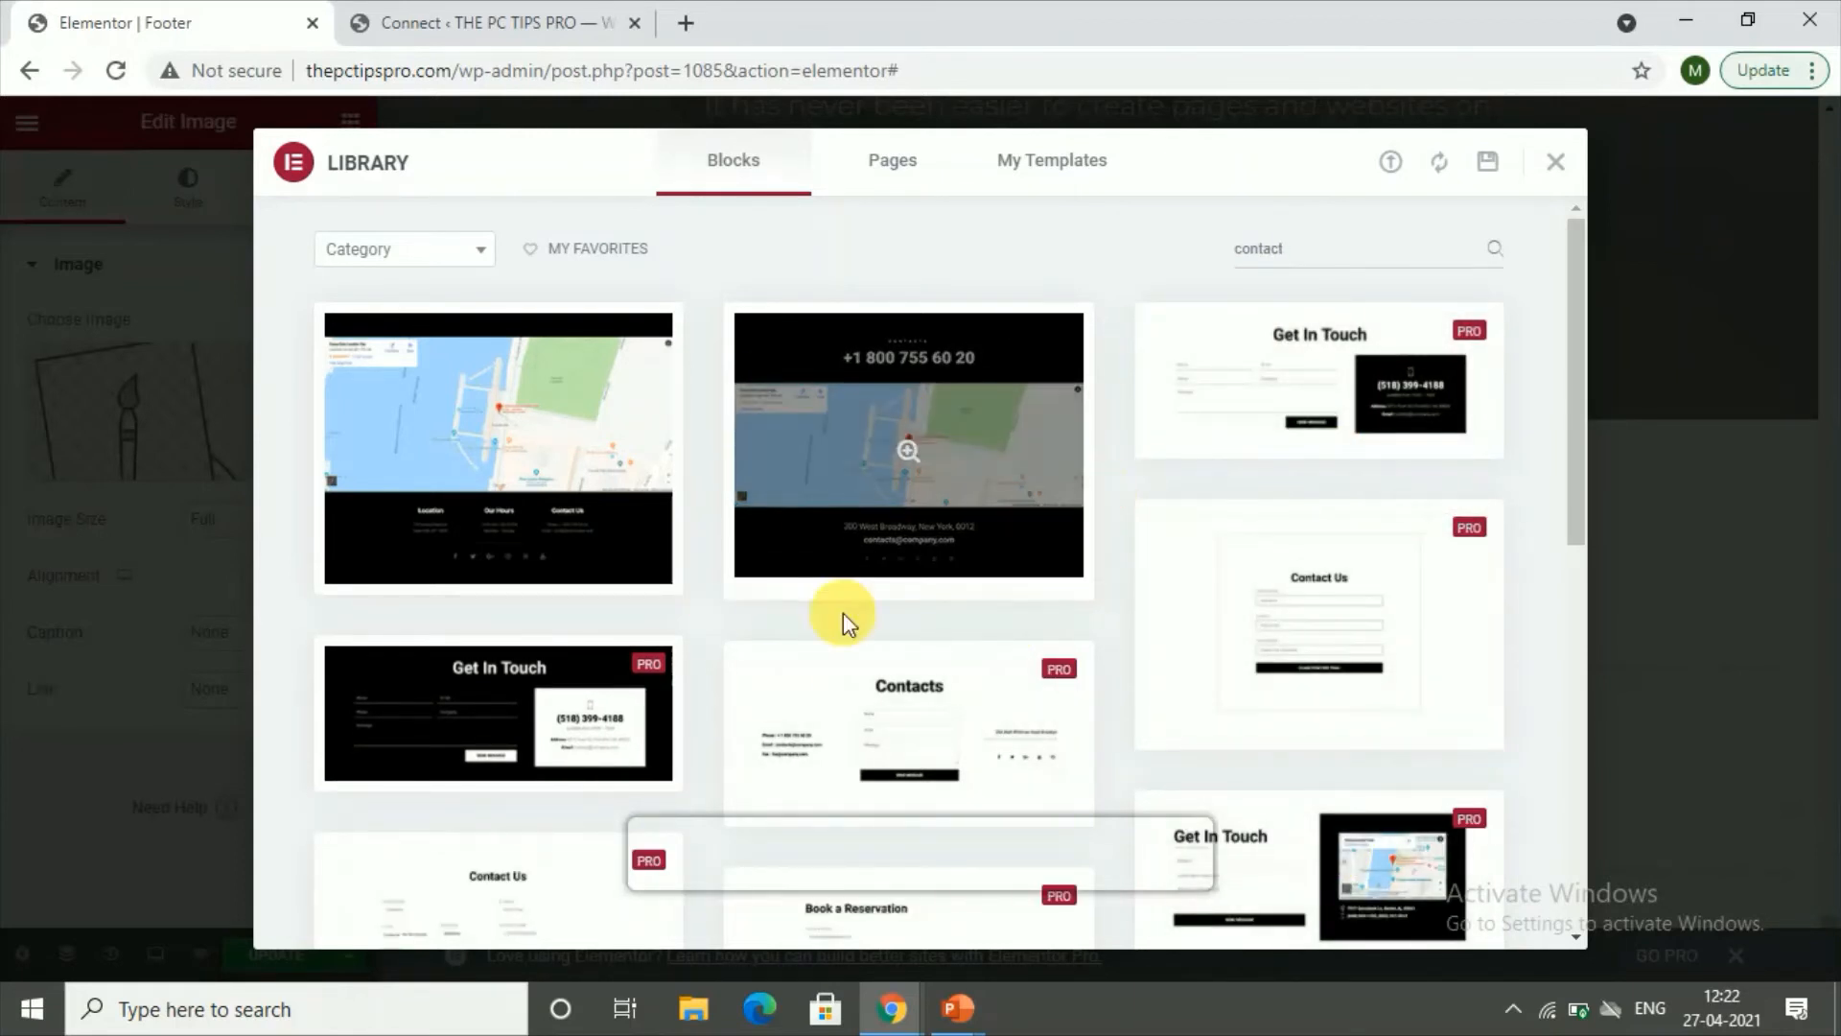
Preview the free contact block with a map beside location, hours and social links, and insert it at the page's end.
{"action": "scroll", "coordinate": [920, 575], "scroll_direction": "down", "scroll_amount": 8}
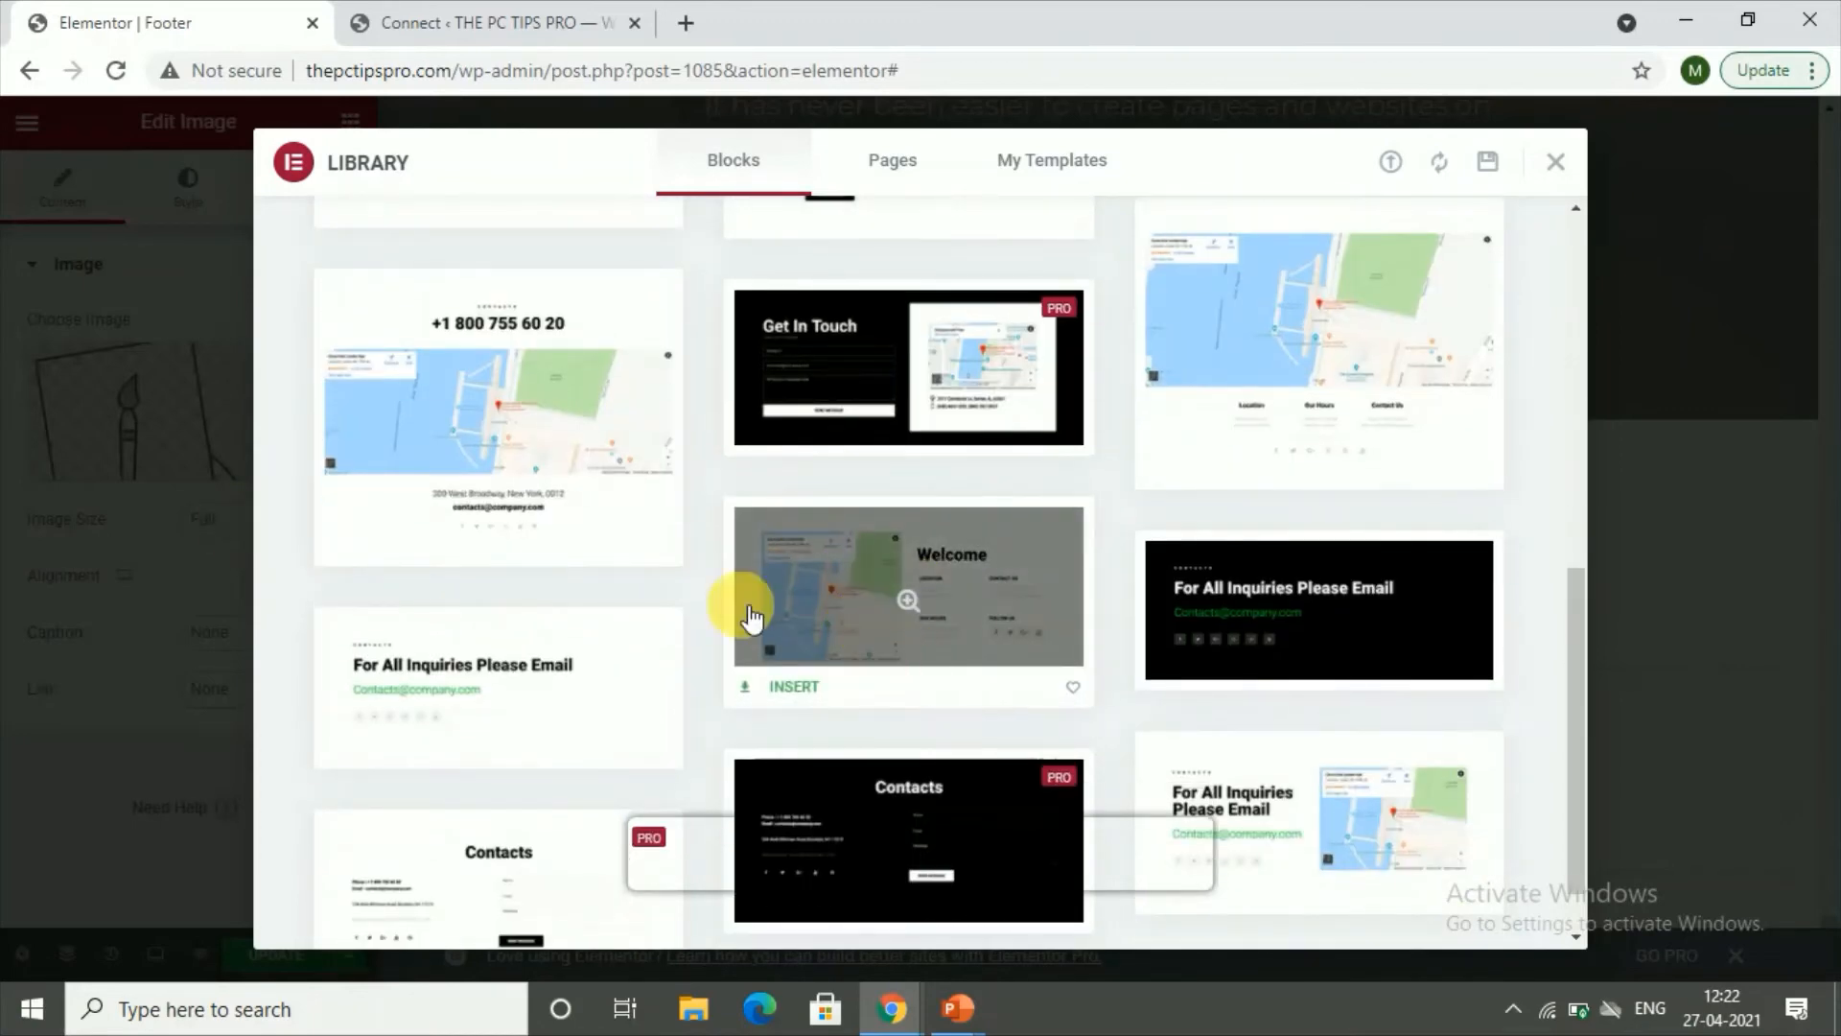
{"action": "left_click", "coordinate": [840, 580]}
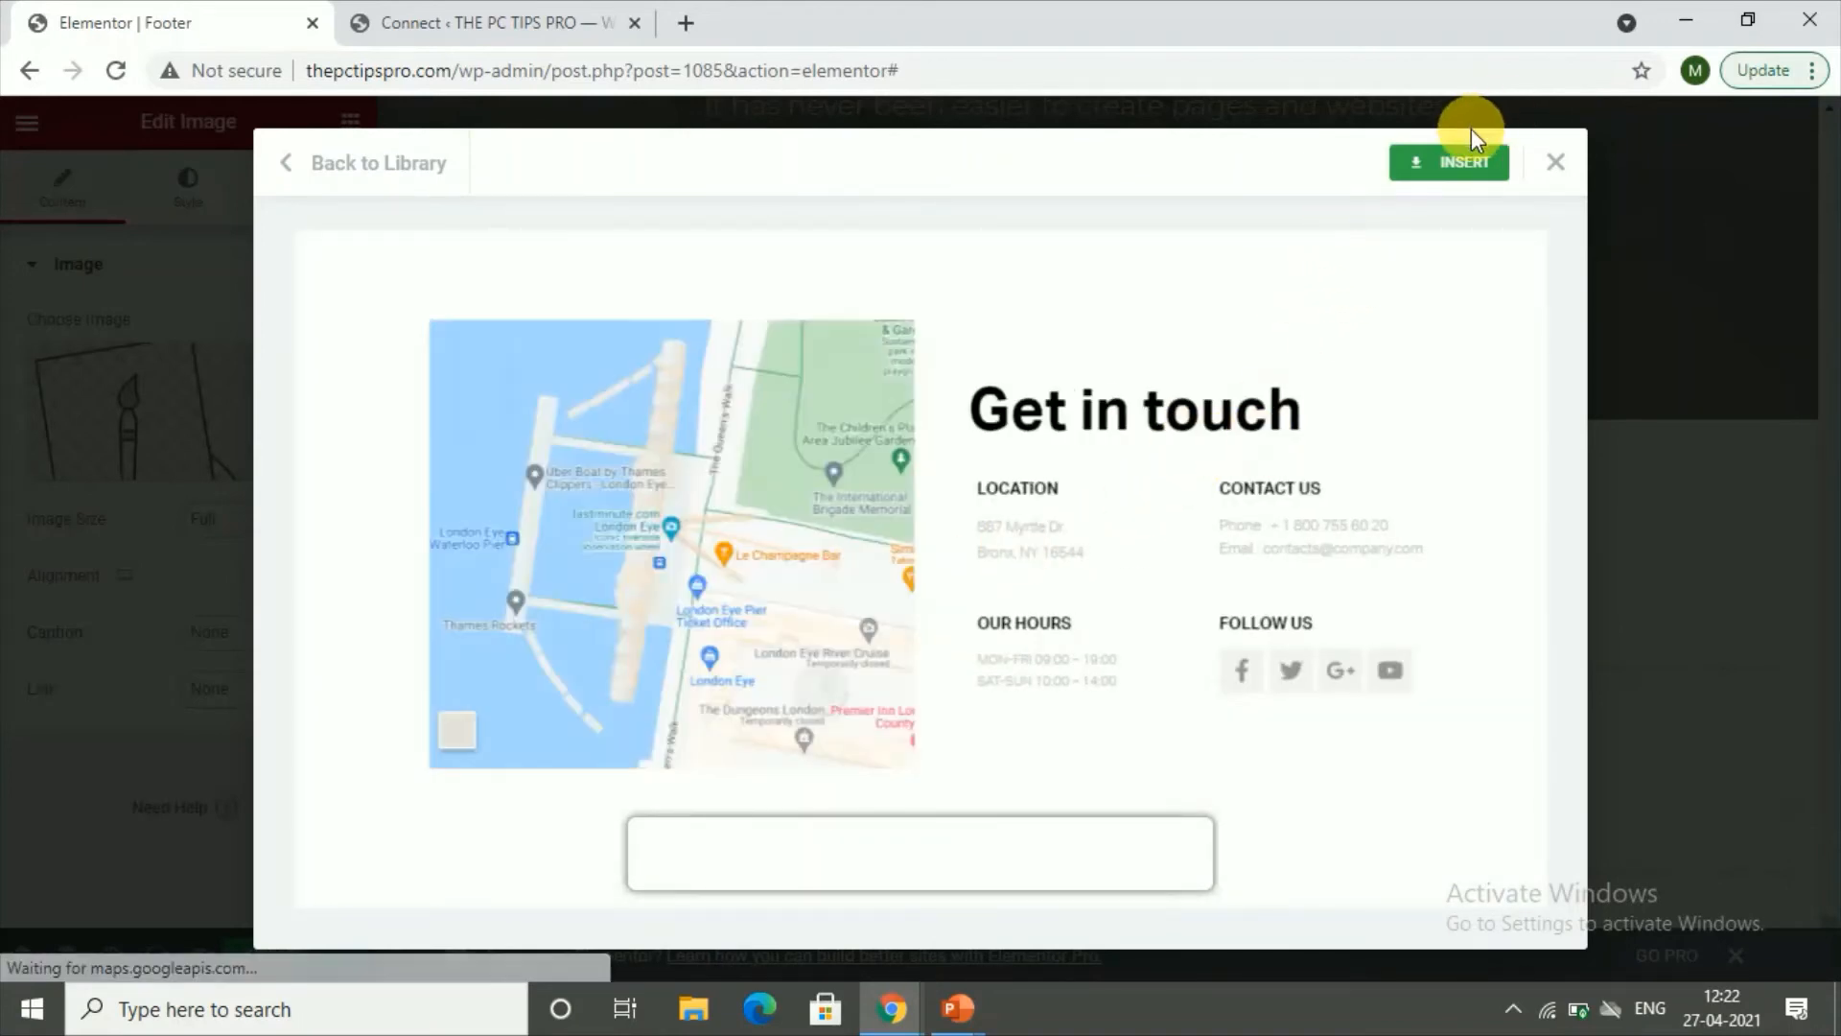
{"action": "left_click", "coordinate": [1424, 179]}
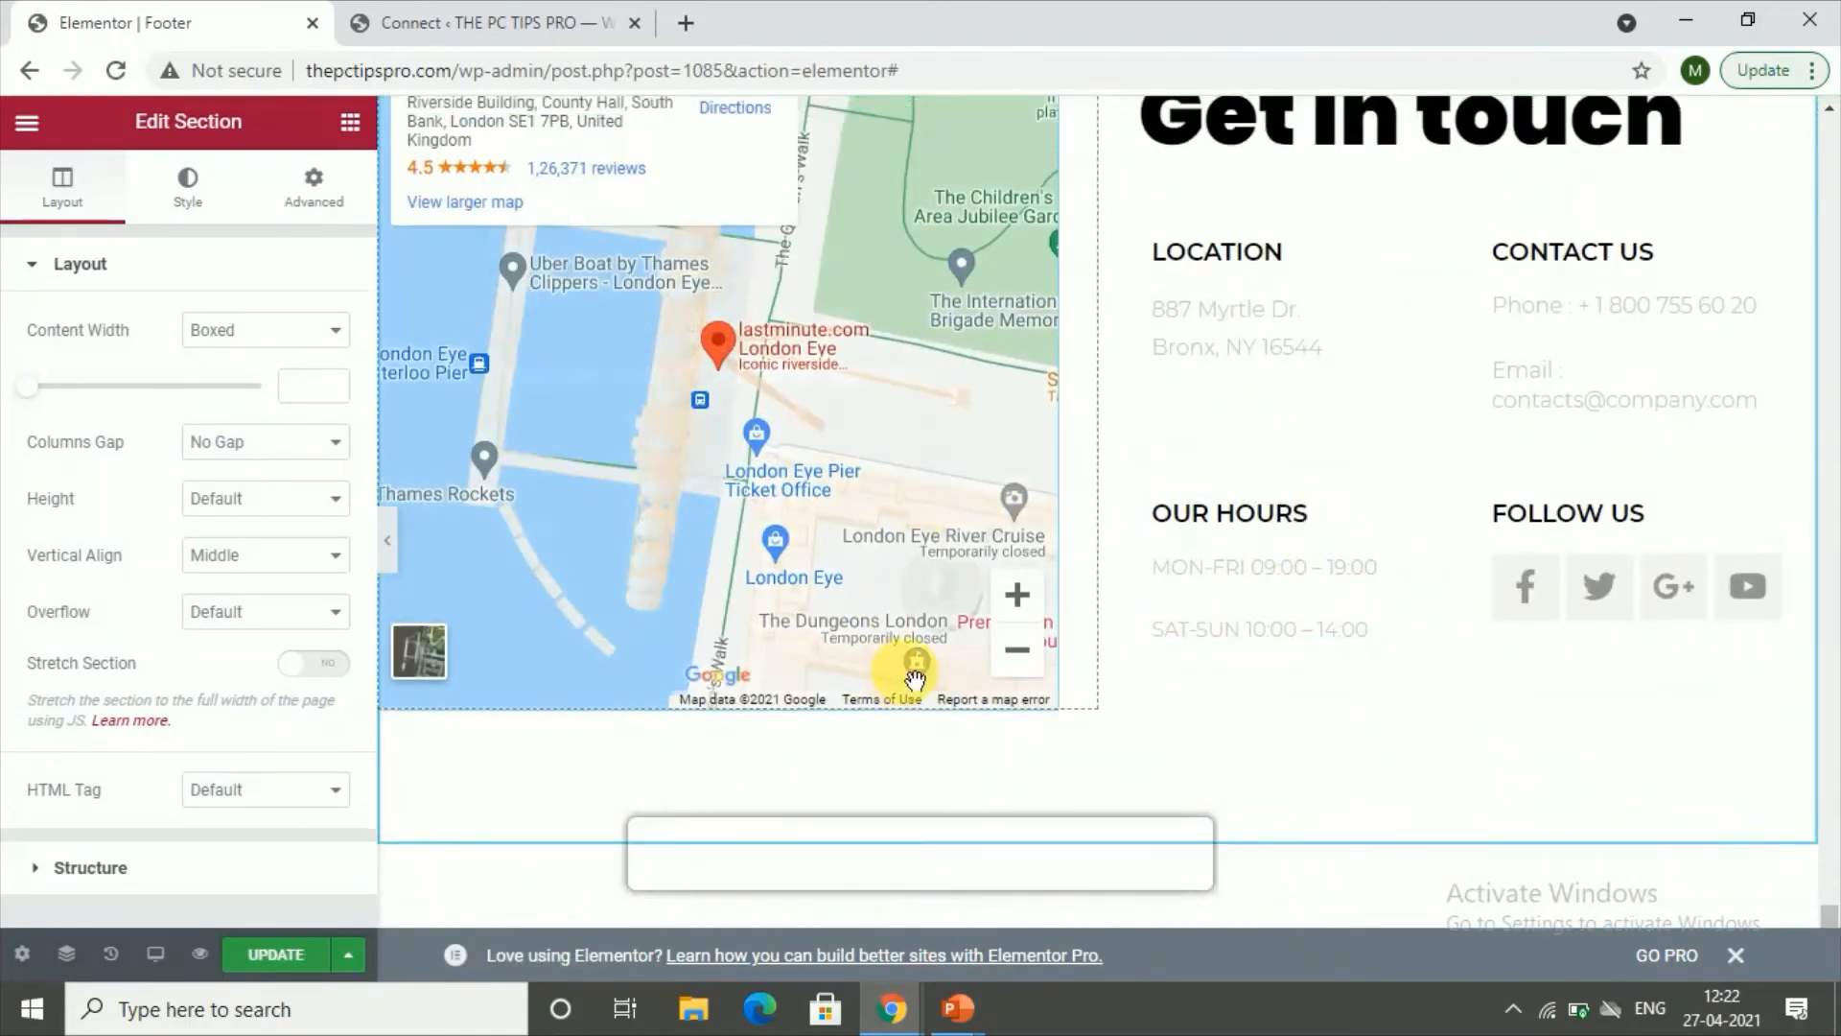
Replace the "Get in touch" heading of the inserted contact section with "contact:".
{"action": "scroll", "coordinate": [916, 679], "scroll_direction": "up", "scroll_amount": 3}
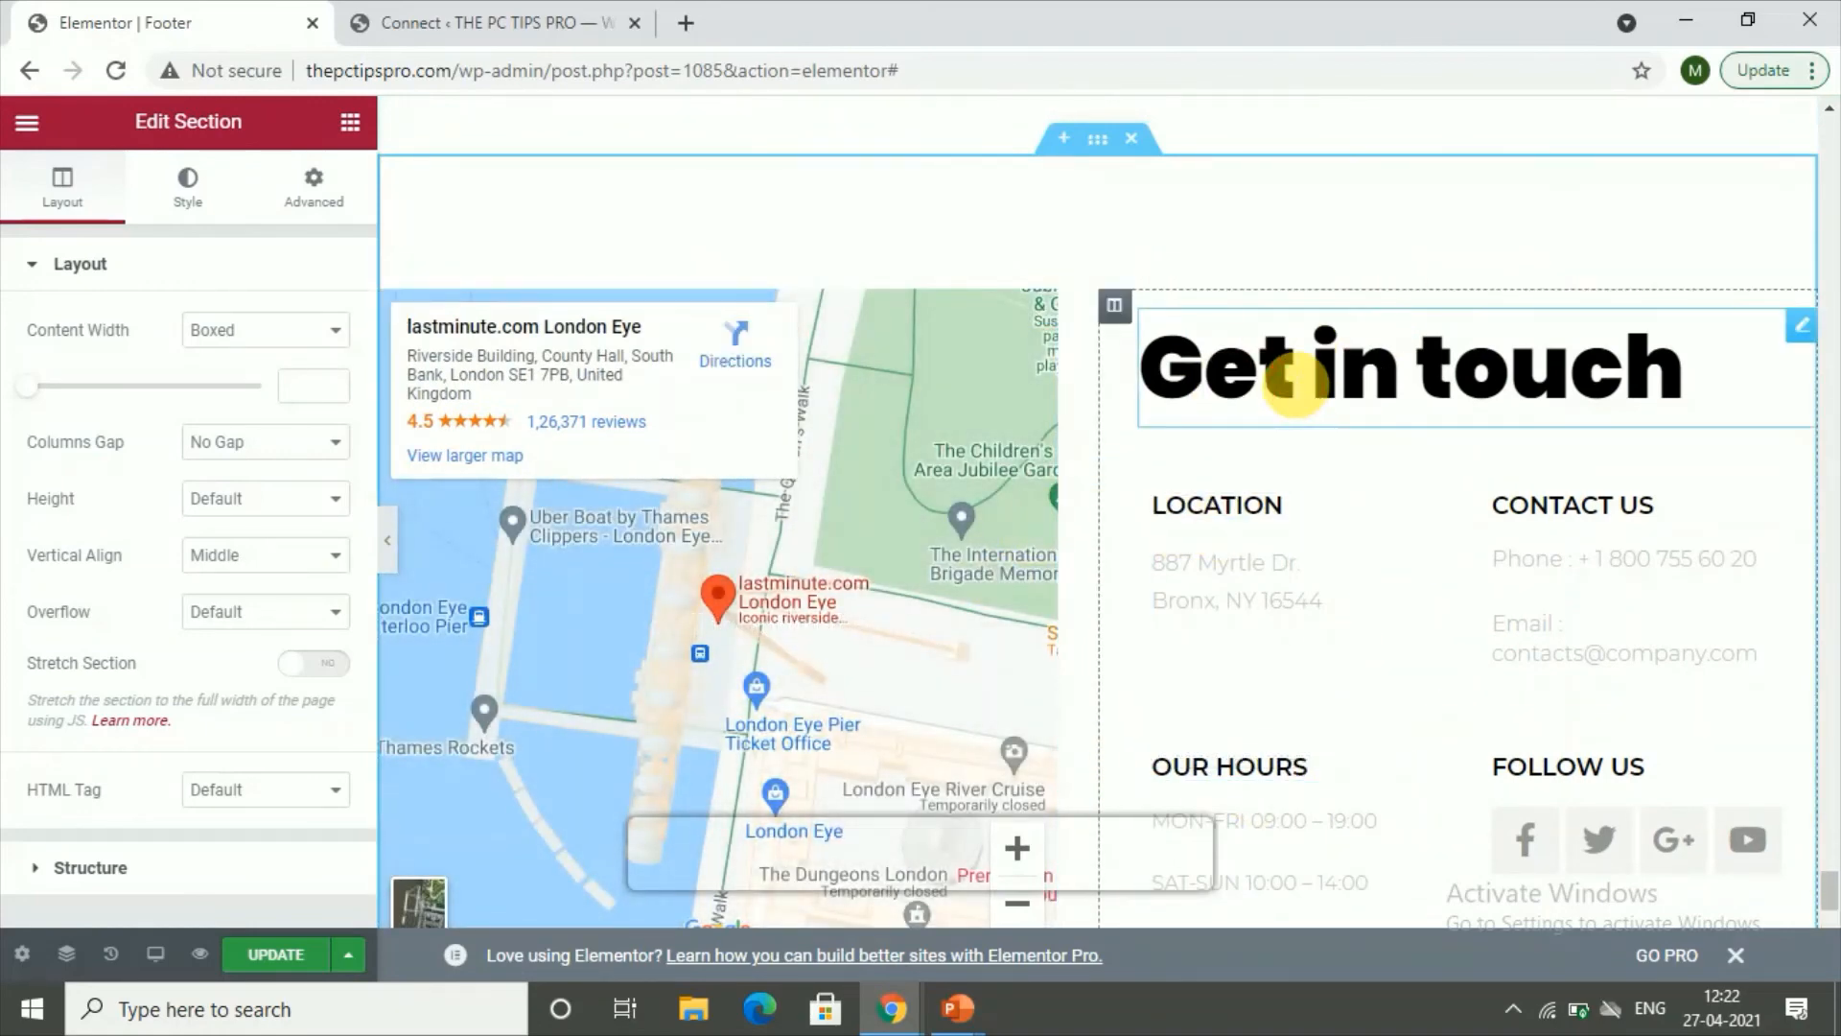
{"action": "triple_click", "coordinate": [1295, 384]}
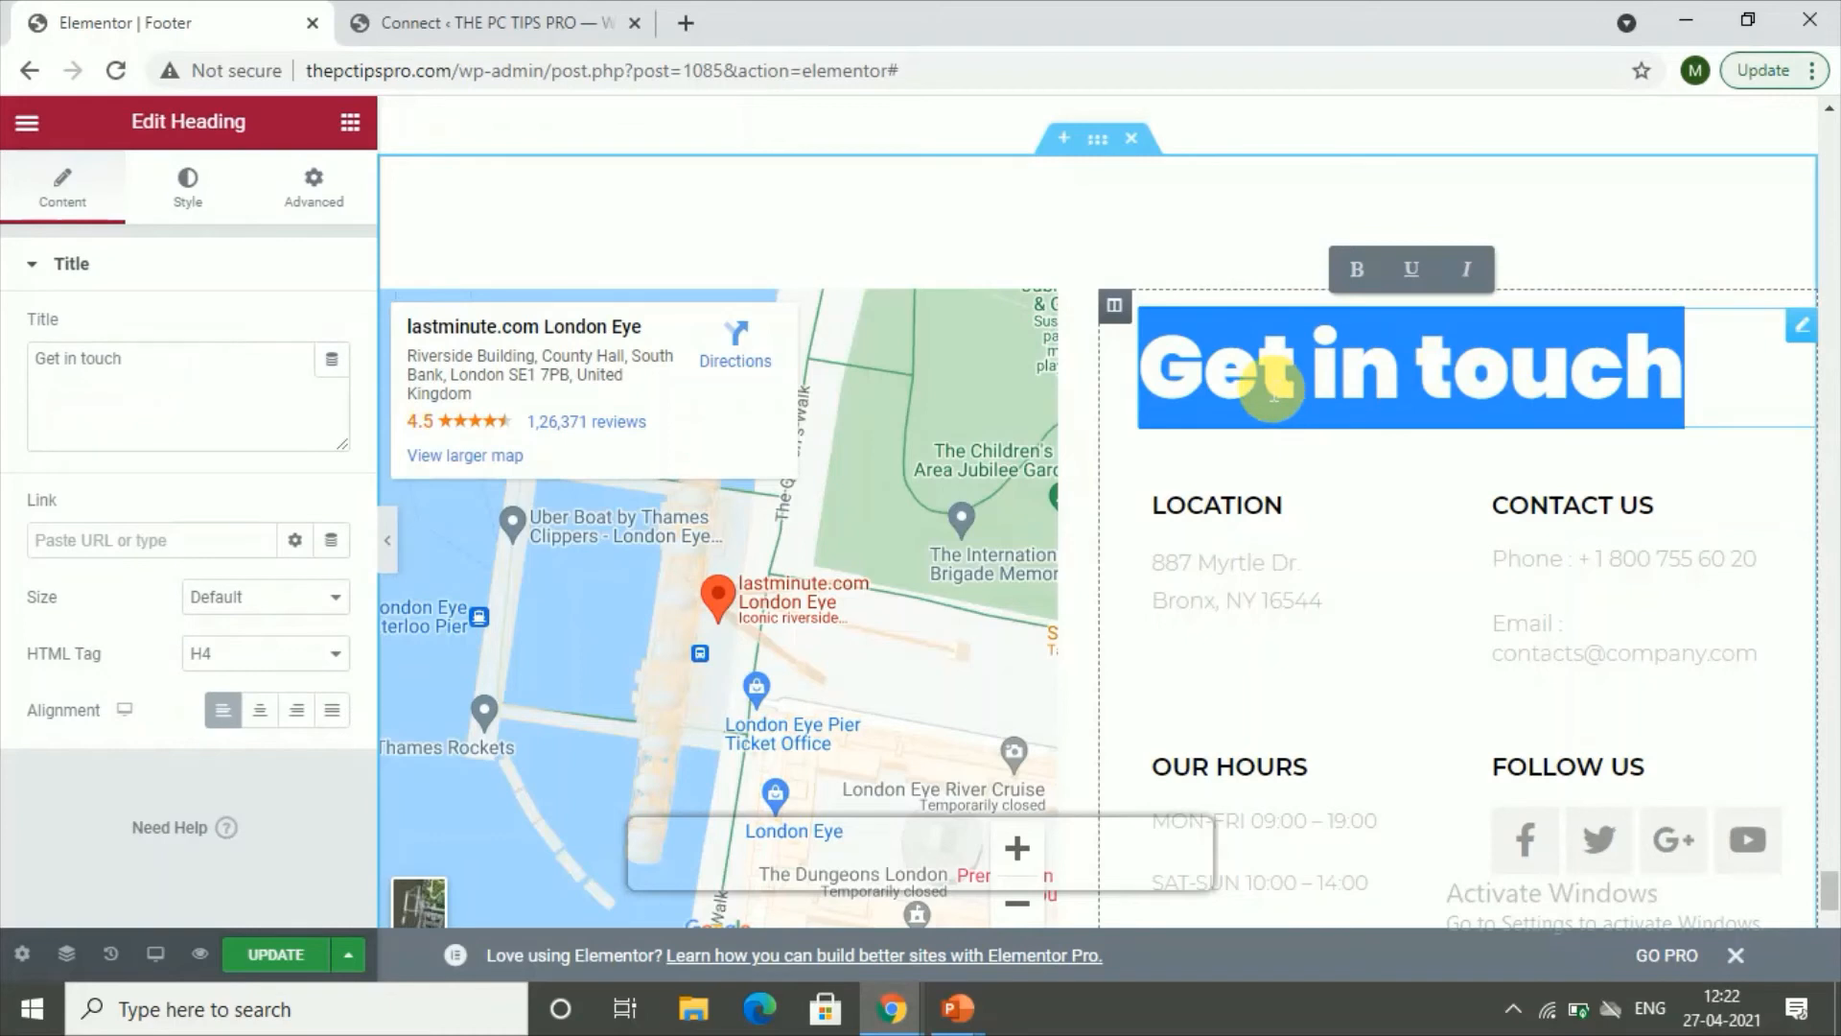
{"action": "key", "text": "BackSpace"}
{"action": "type", "text": "ci"}
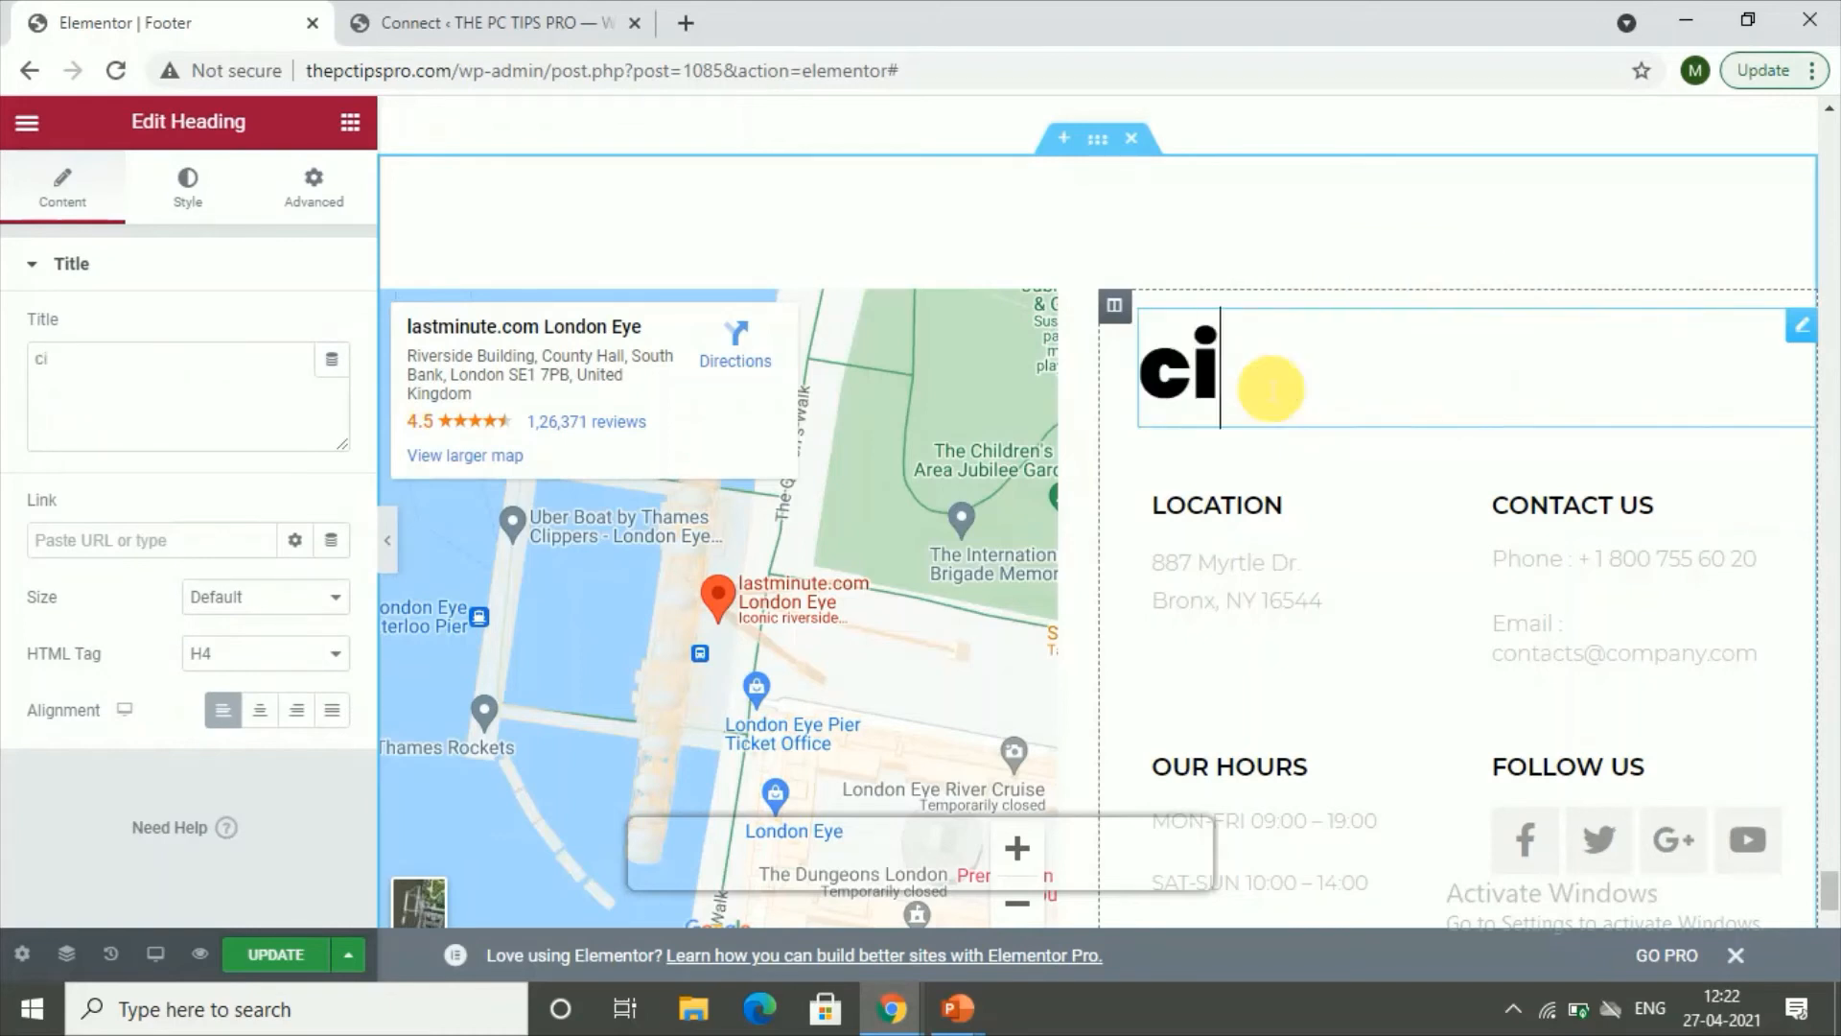
{"action": "type", "text": "bon"}
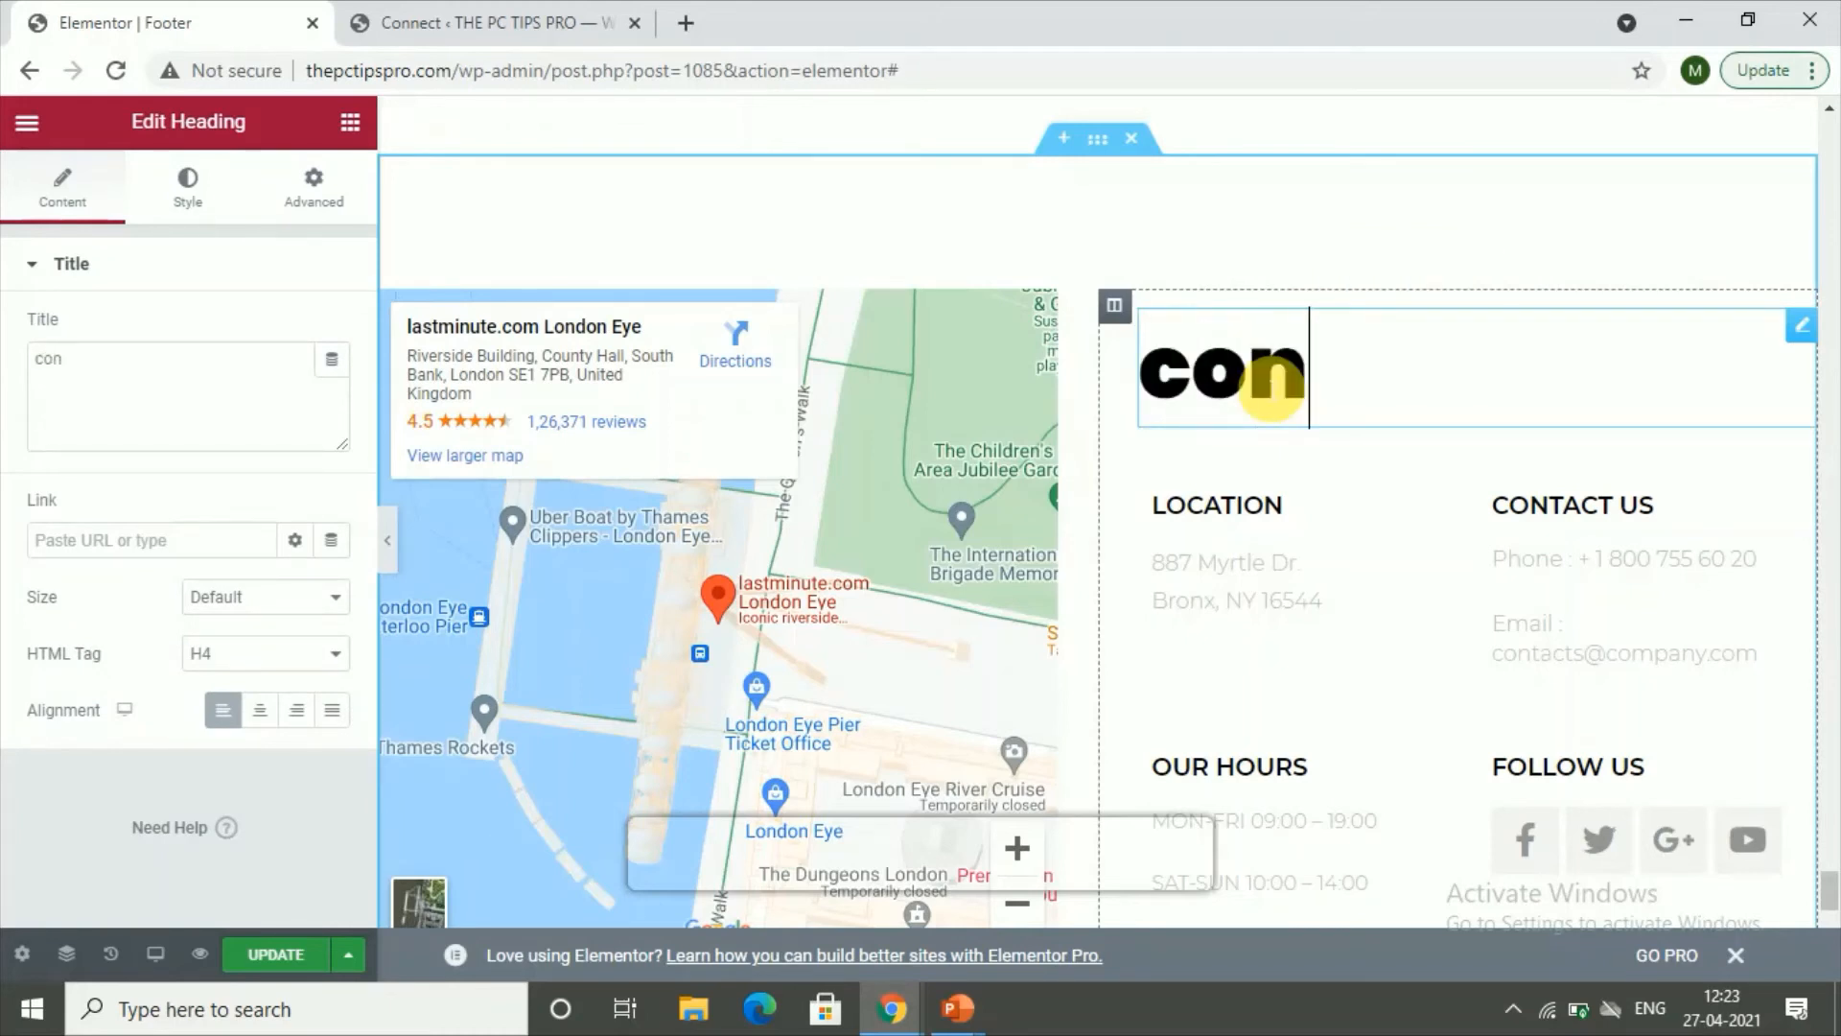
{"action": "type", "text": "tac"}
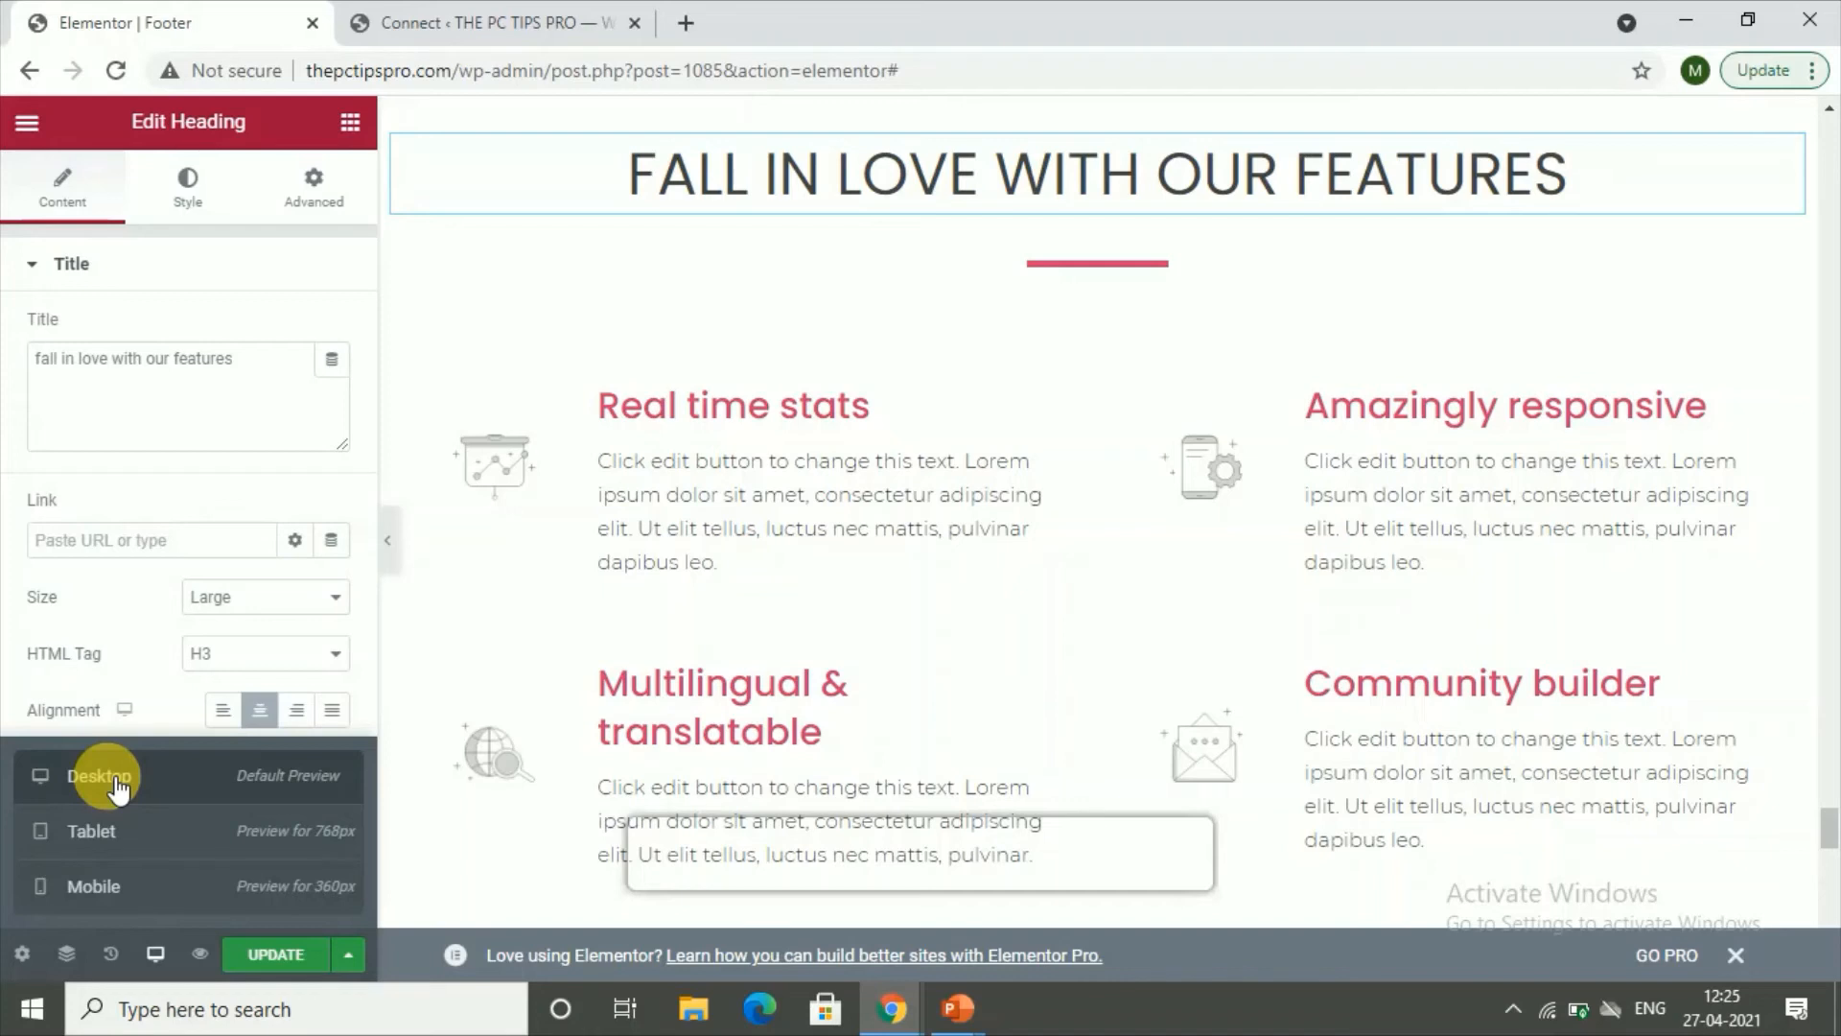
Switch the page preview to the 360px mobile view and check the sections above the features list.
{"action": "left_click", "coordinate": [159, 956]}
{"action": "left_click", "coordinate": [160, 956]}
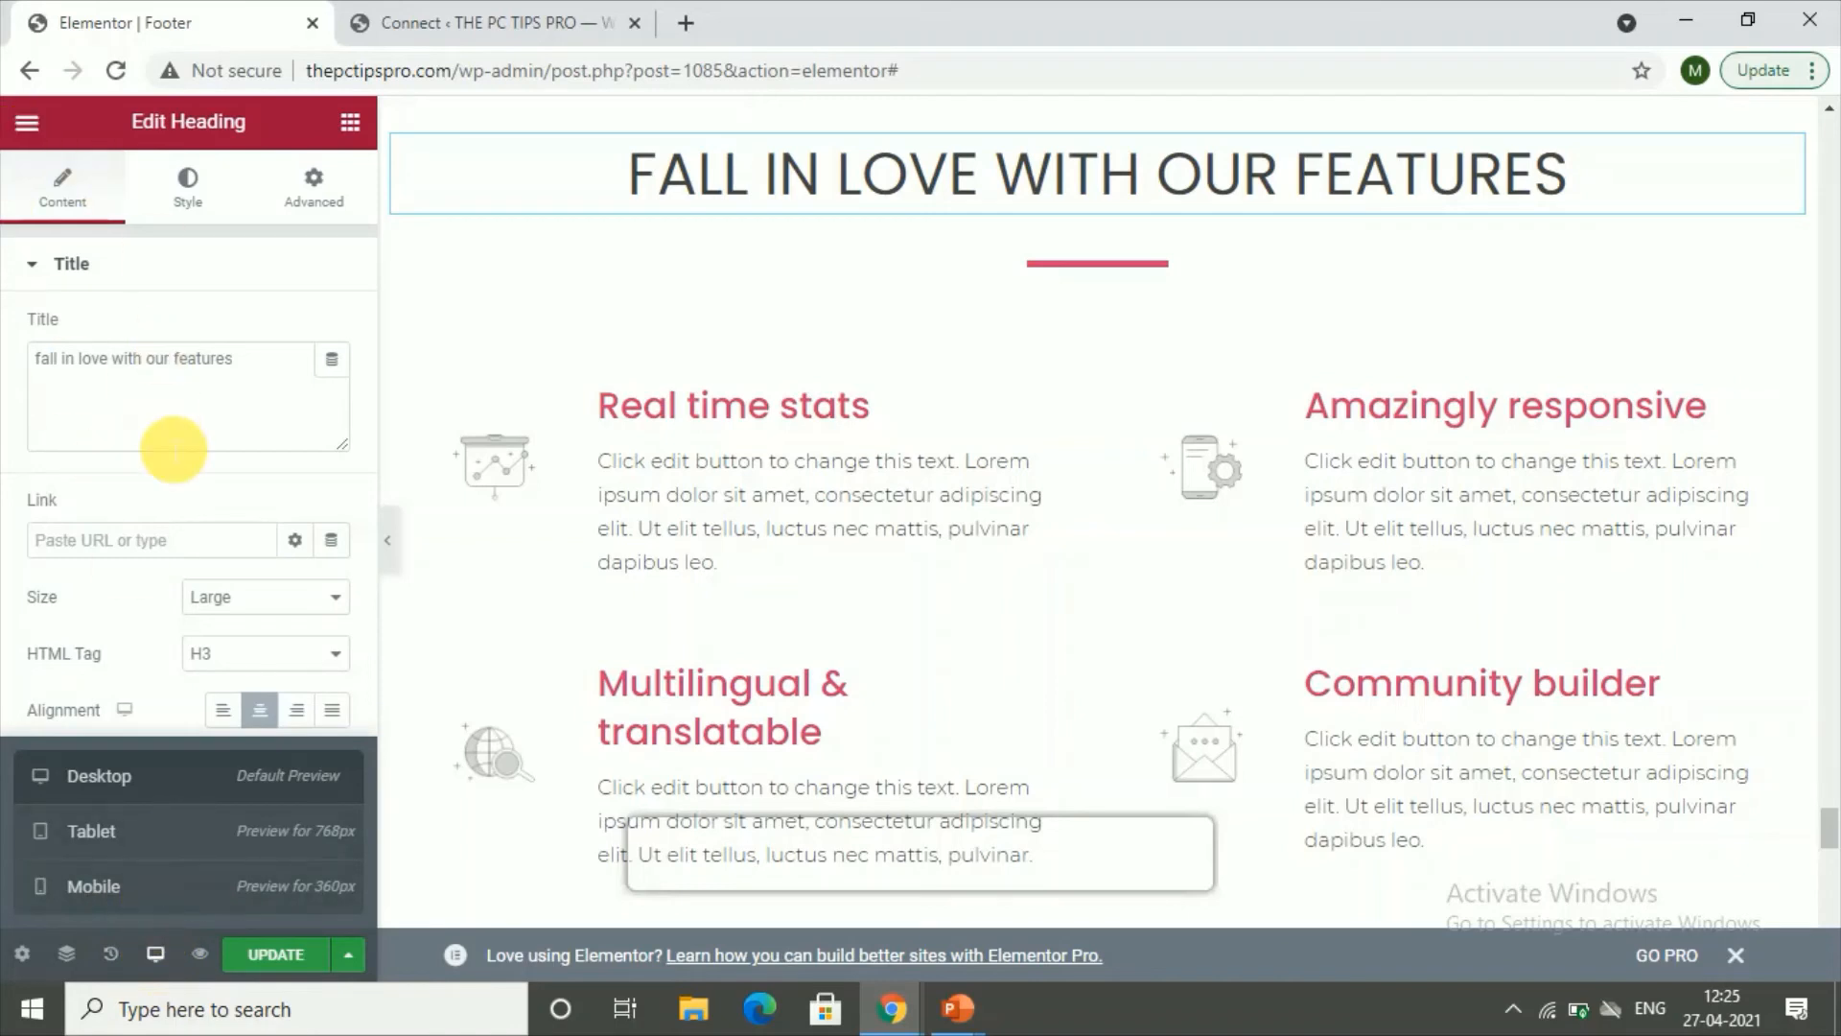
{"action": "left_click", "coordinate": [115, 896]}
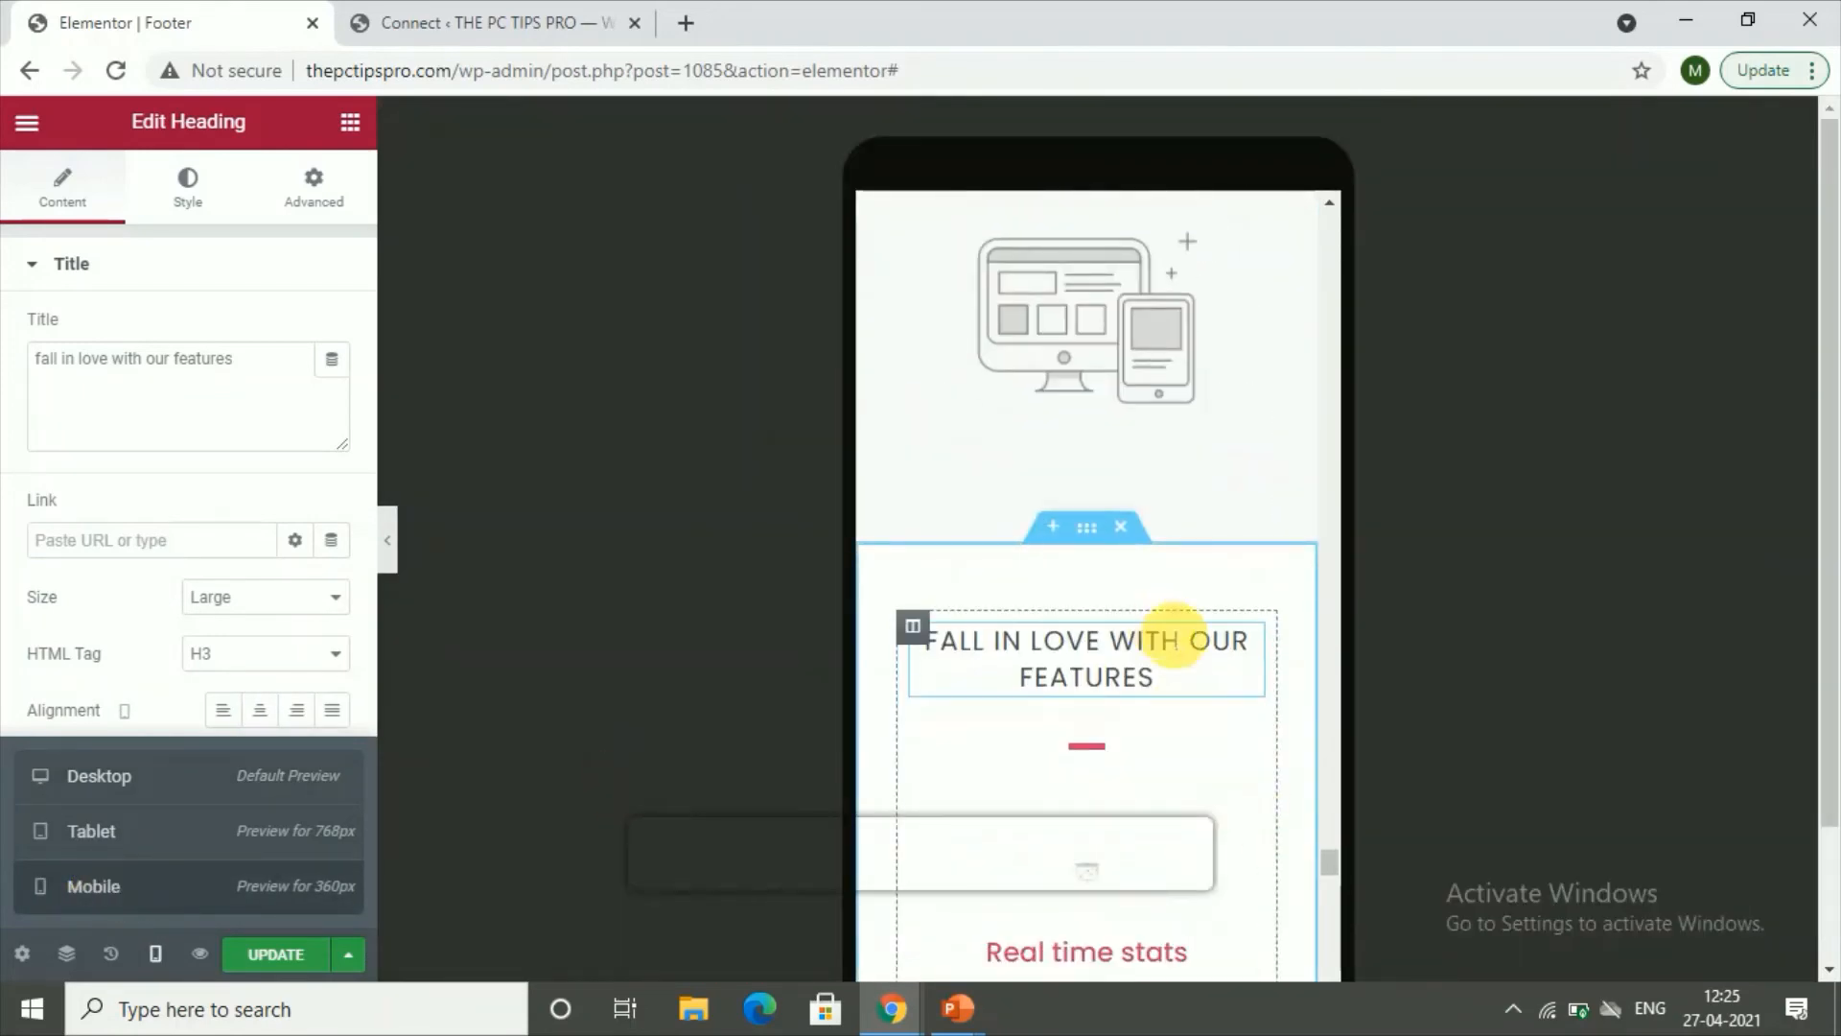
{"action": "scroll", "coordinate": [1160, 628], "scroll_direction": "up", "scroll_amount": 6}
{"action": "scroll", "coordinate": [1085, 687], "scroll_direction": "up", "scroll_amount": 5}
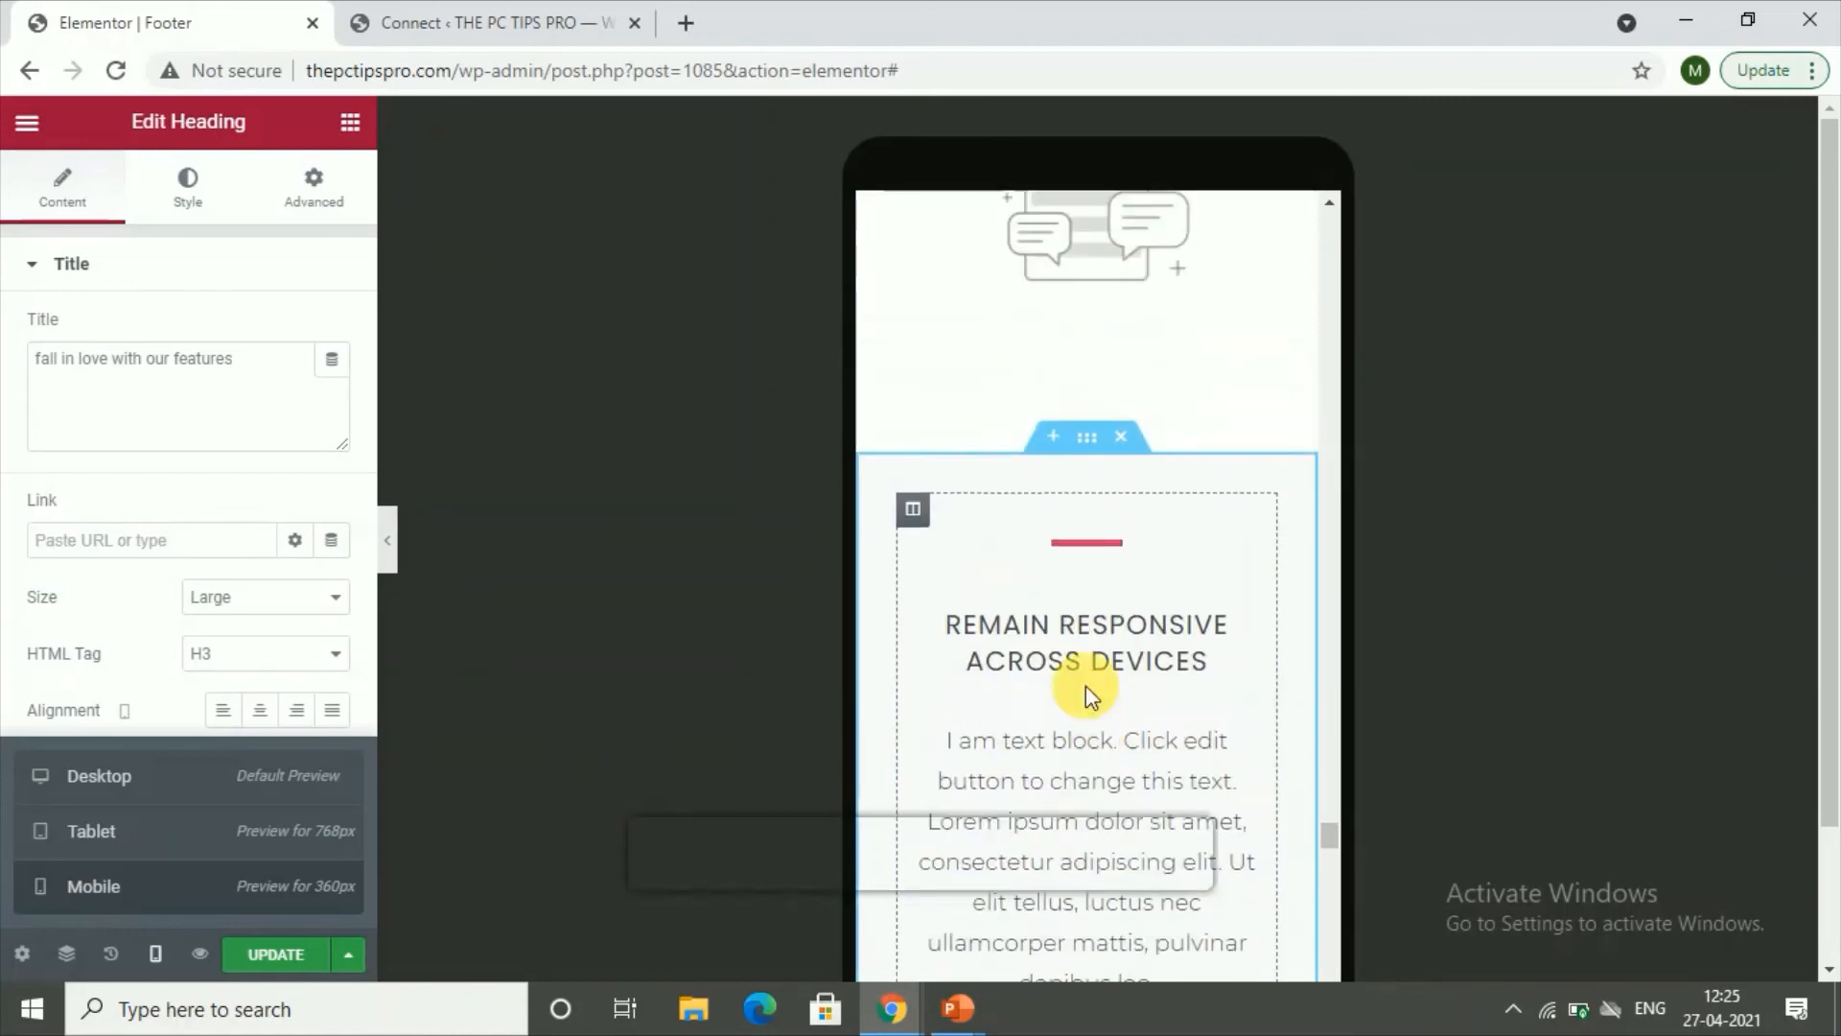
{"action": "scroll", "coordinate": [1062, 696], "scroll_direction": "up", "scroll_amount": 2}
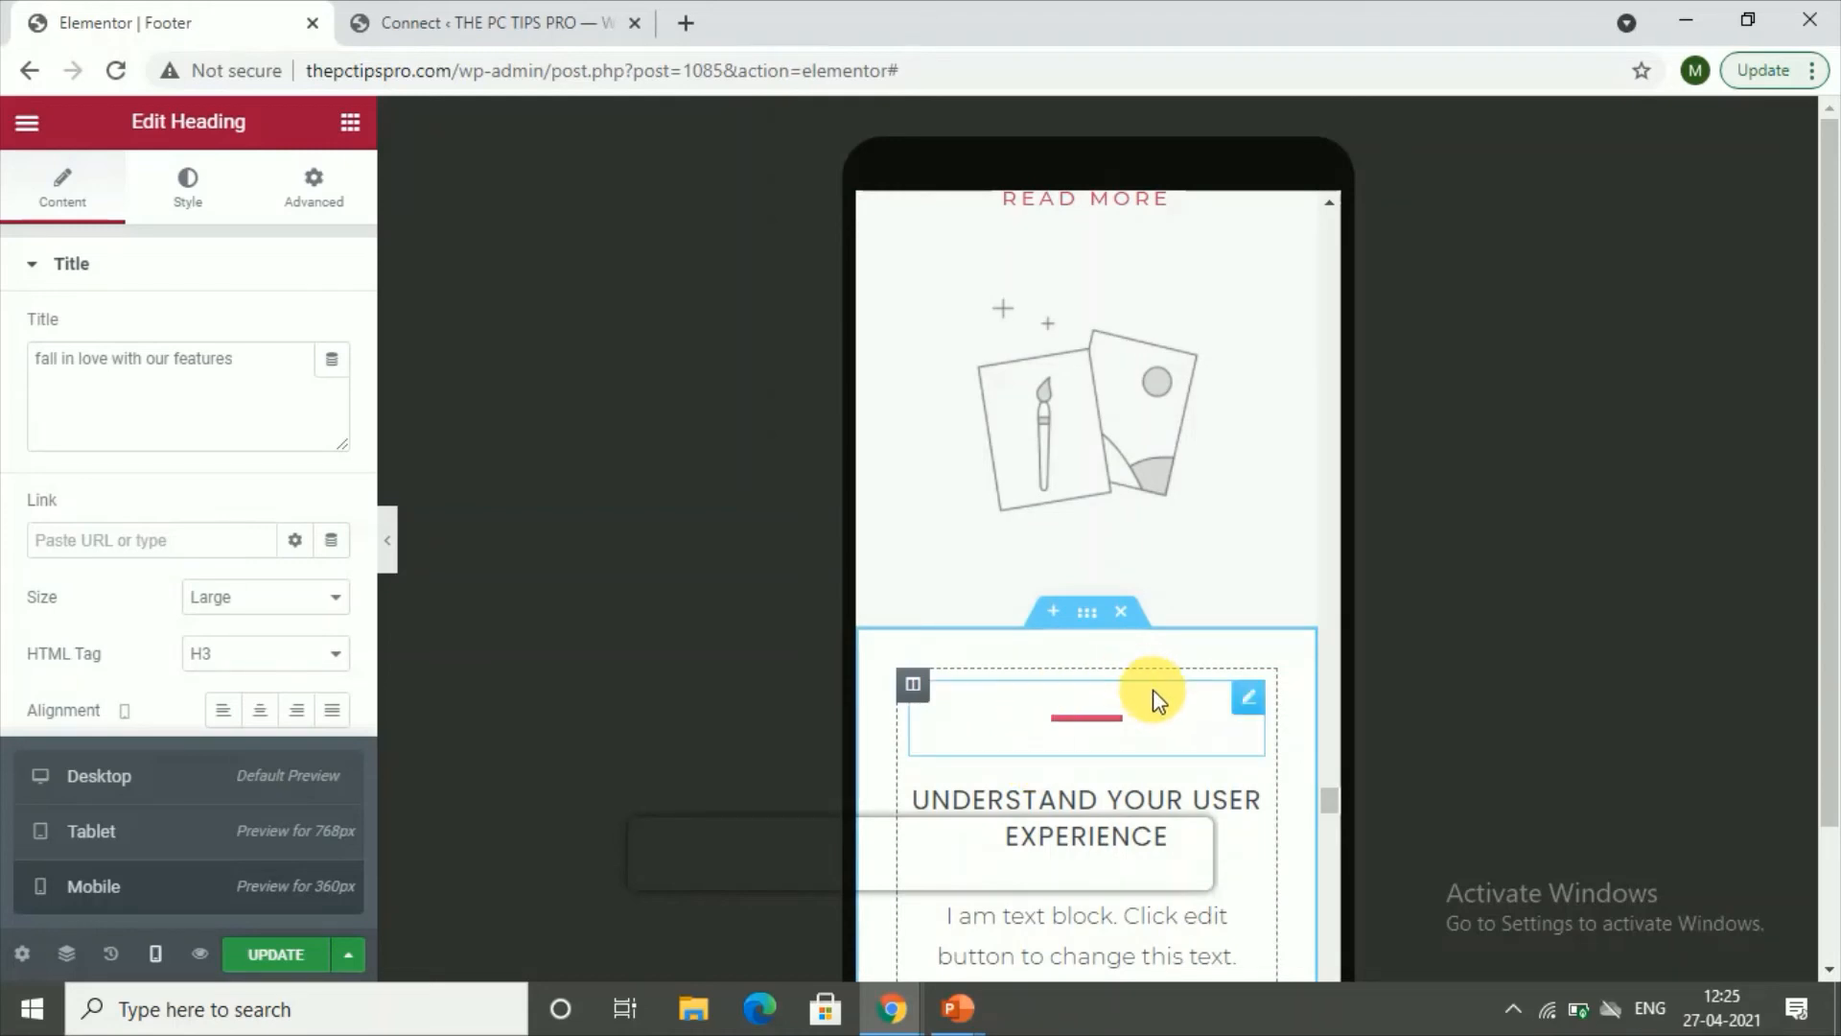
{"action": "scroll", "coordinate": [1150, 728], "scroll_direction": "down", "scroll_amount": 3}
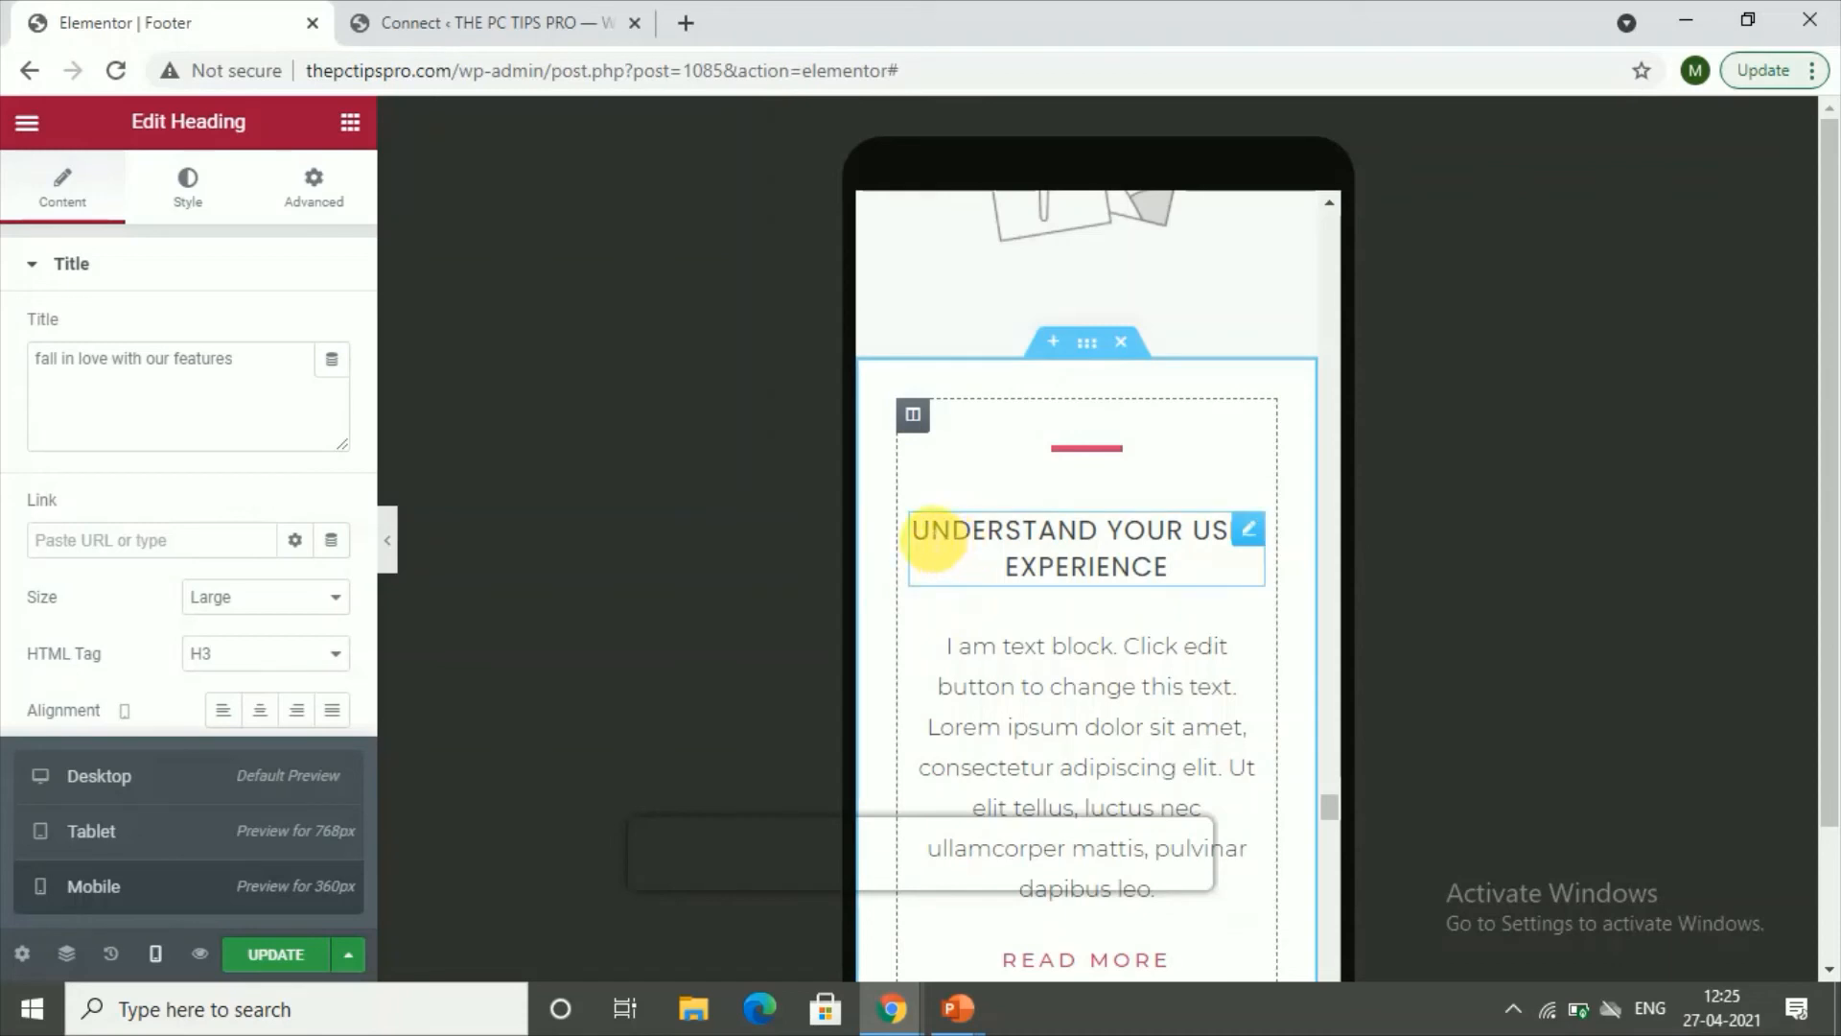
In the mobile view, inspect the "Understand your user experience" heading's size choices and the content settings of the text block below it.
{"action": "double_click", "coordinate": [934, 531]}
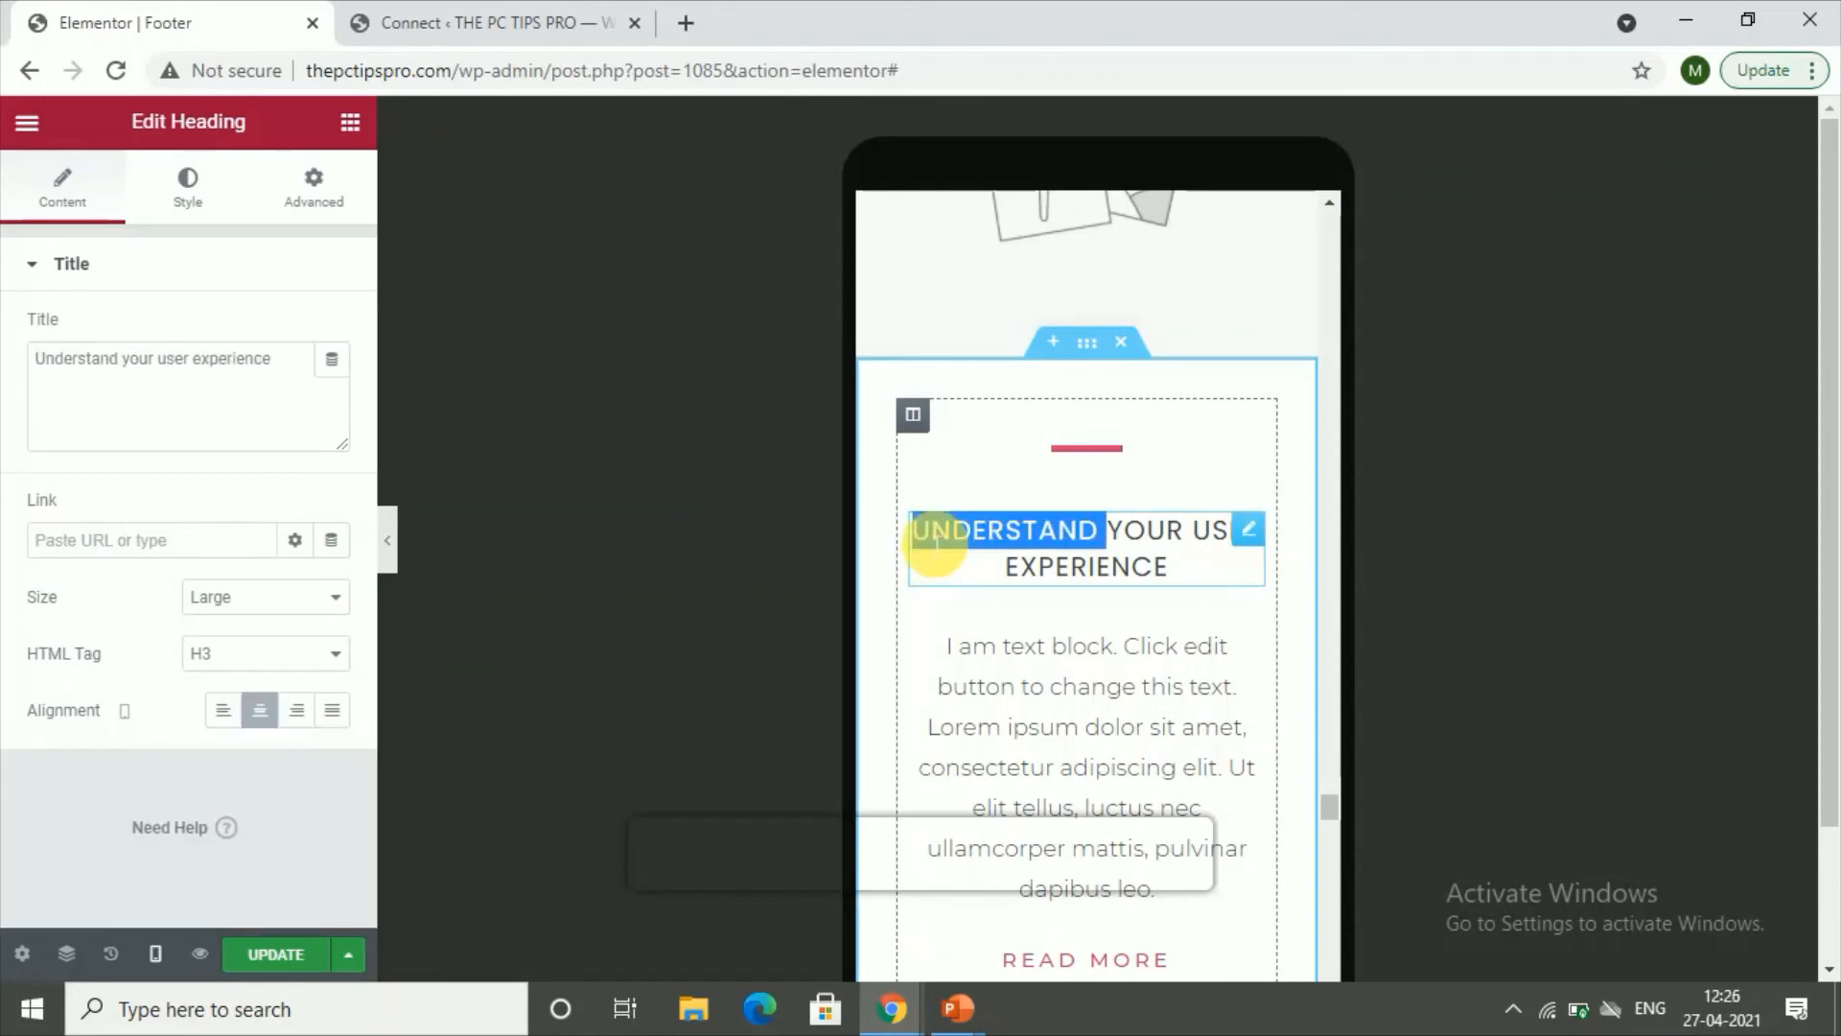
{"action": "left_click_drag", "start_coordinate": [935, 530], "coordinate": [1256, 587]}
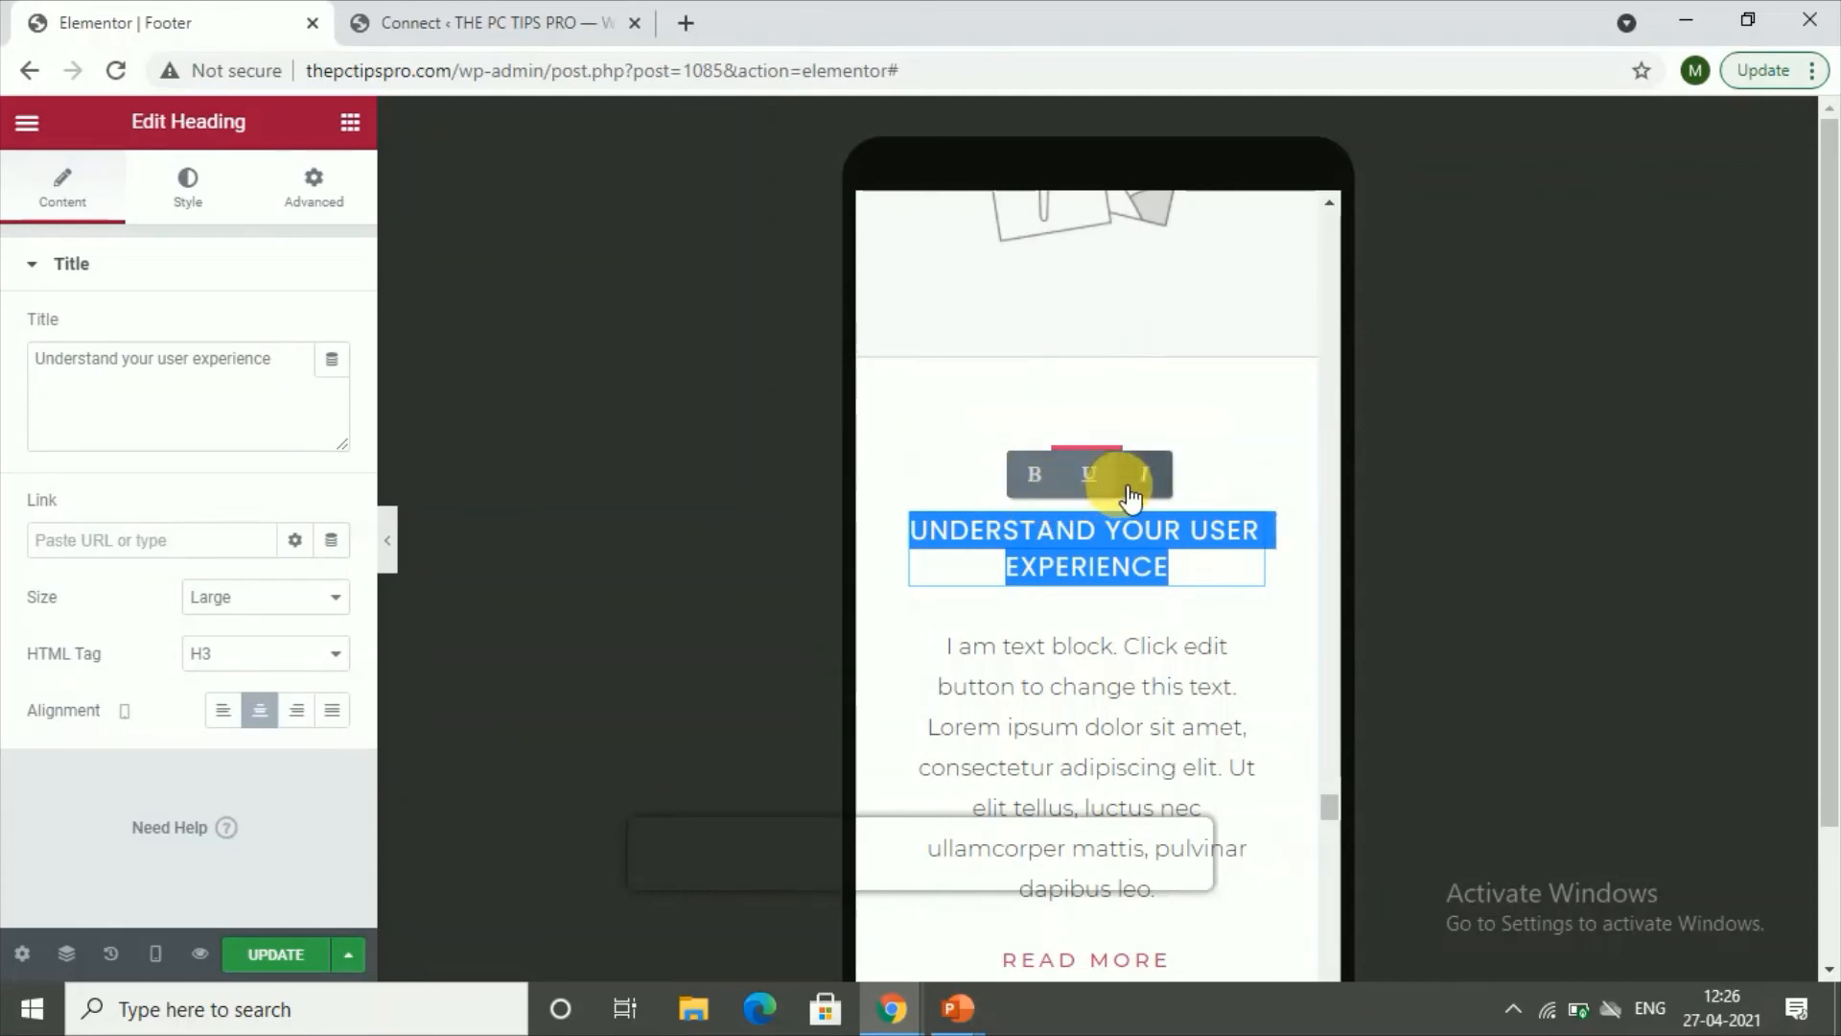
{"action": "double_click", "coordinate": [1122, 567]}
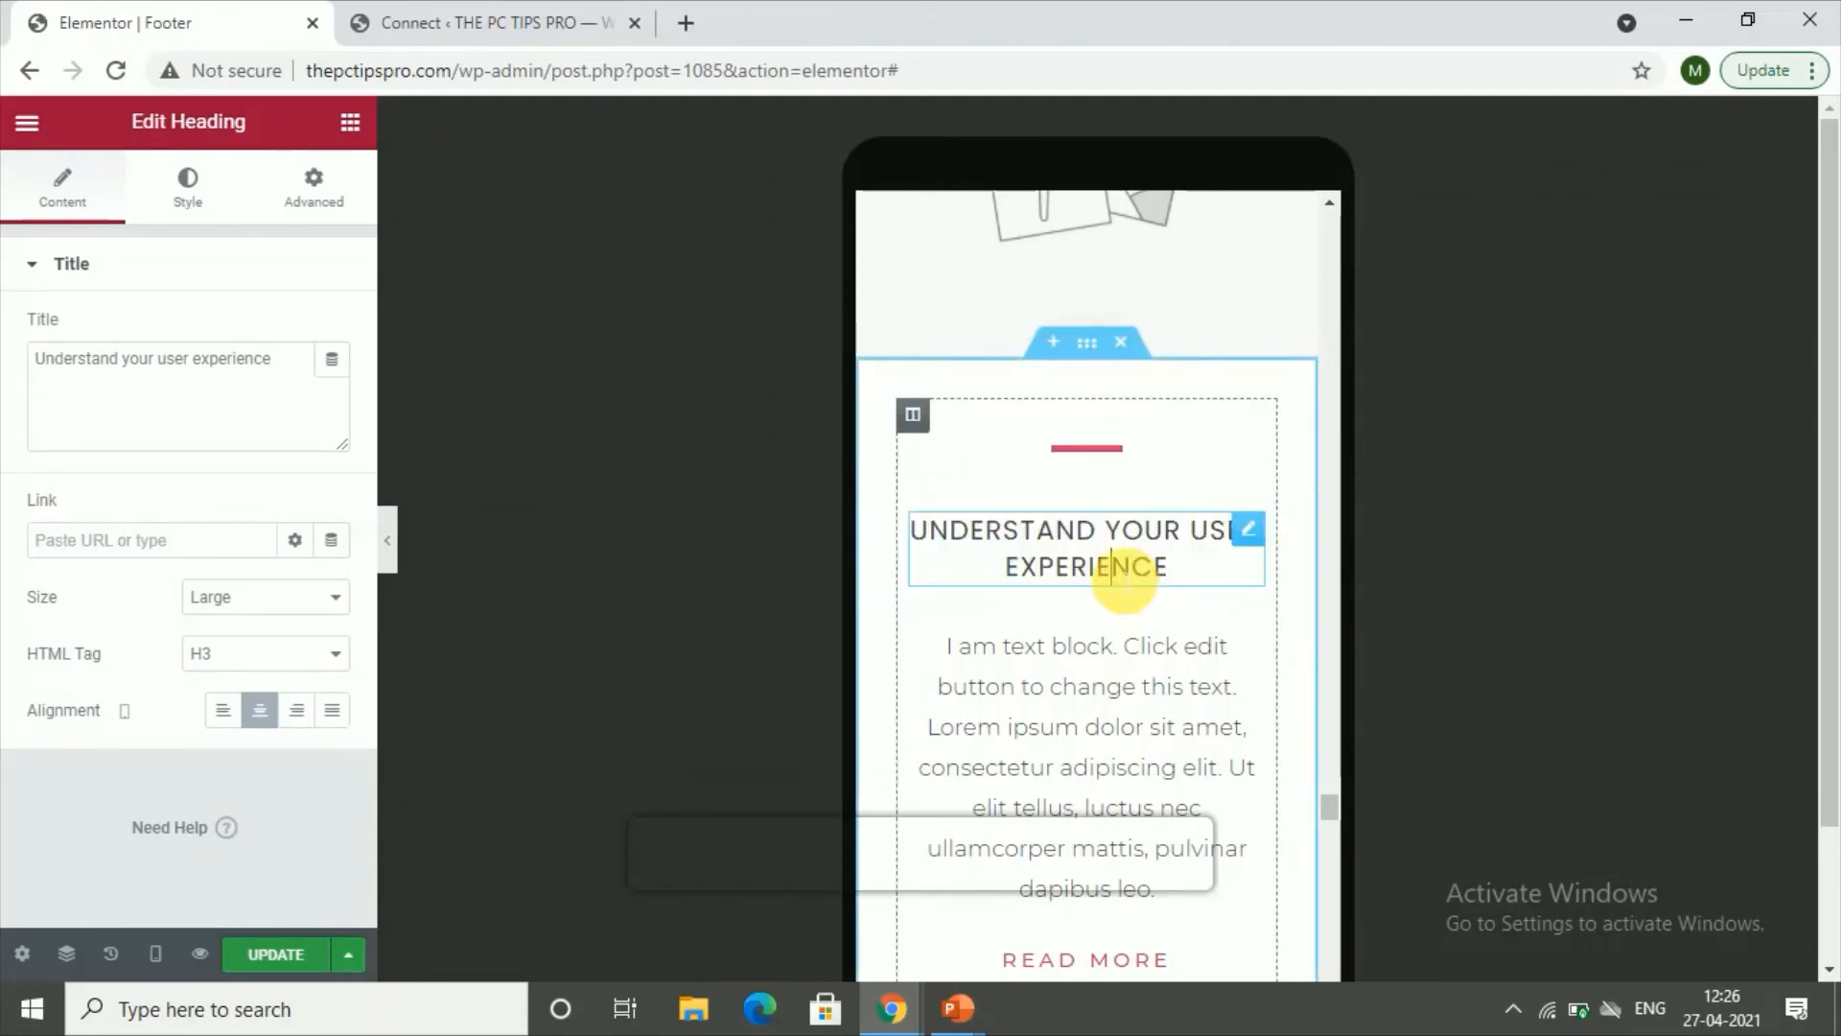
{"action": "left_click", "coordinate": [341, 600]}
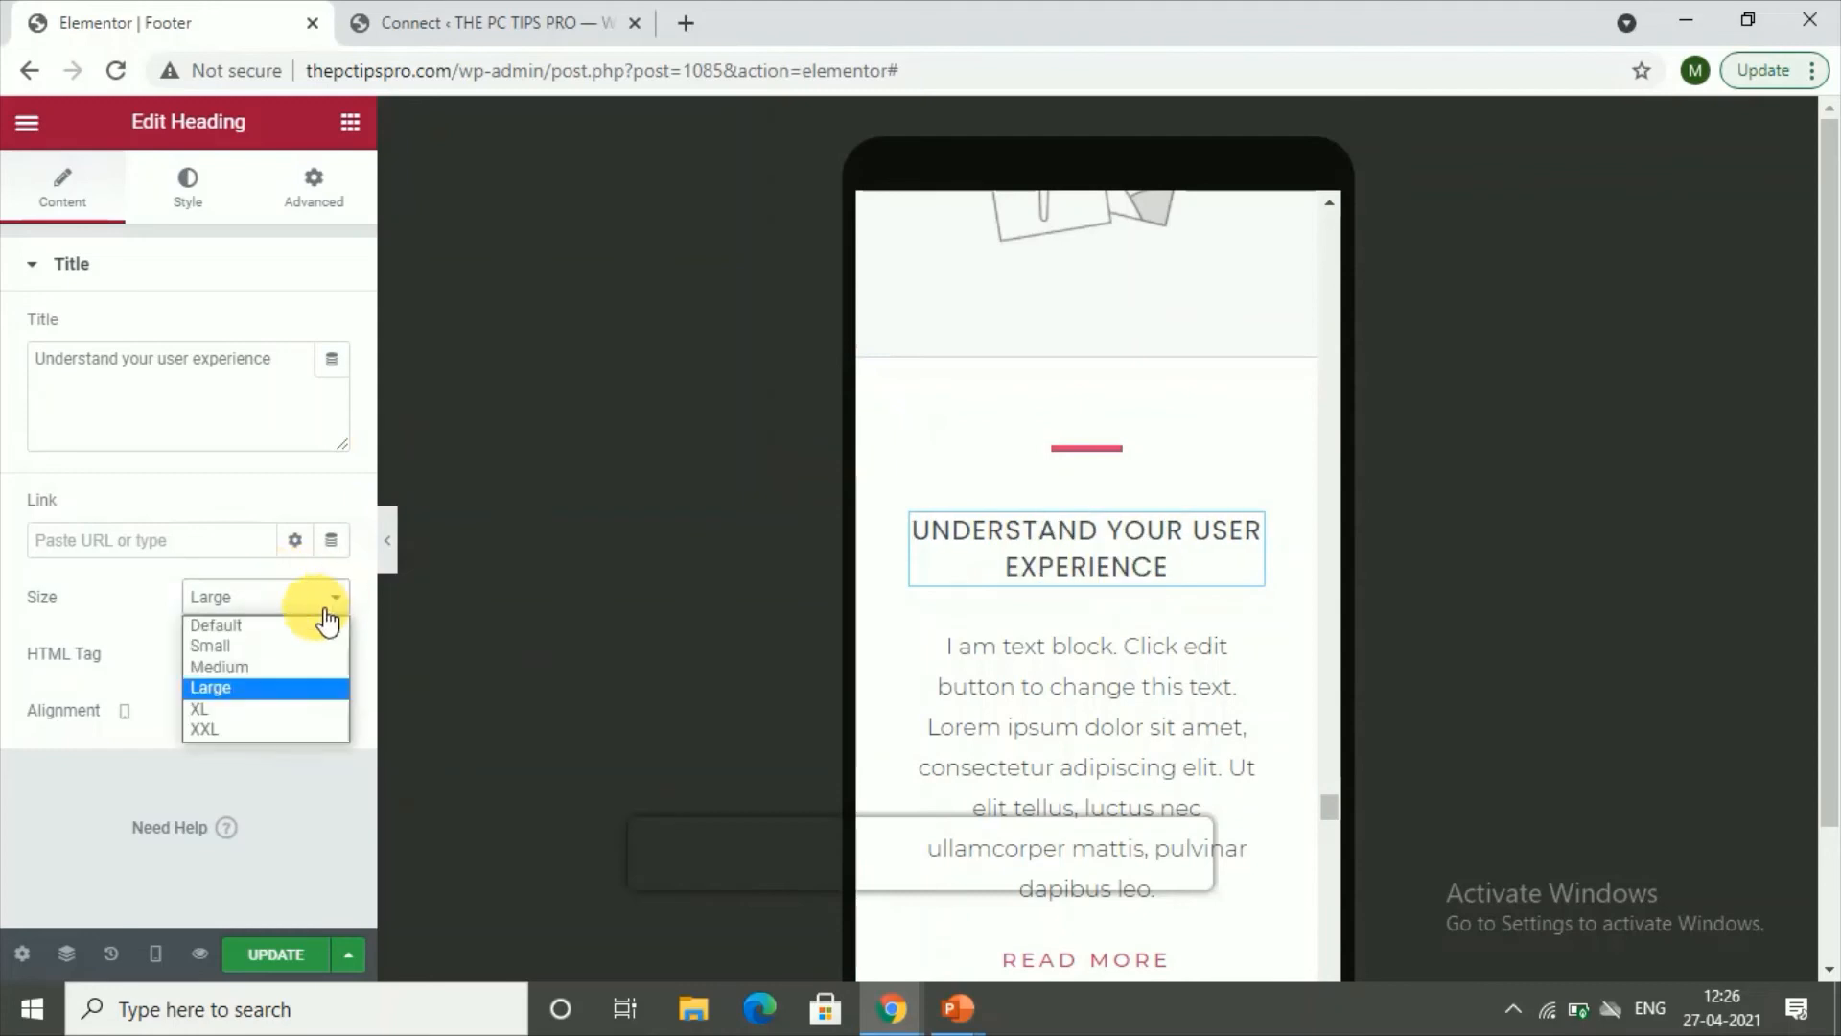
{"action": "left_click", "coordinate": [945, 709]}
{"action": "left_click", "coordinate": [1103, 724]}
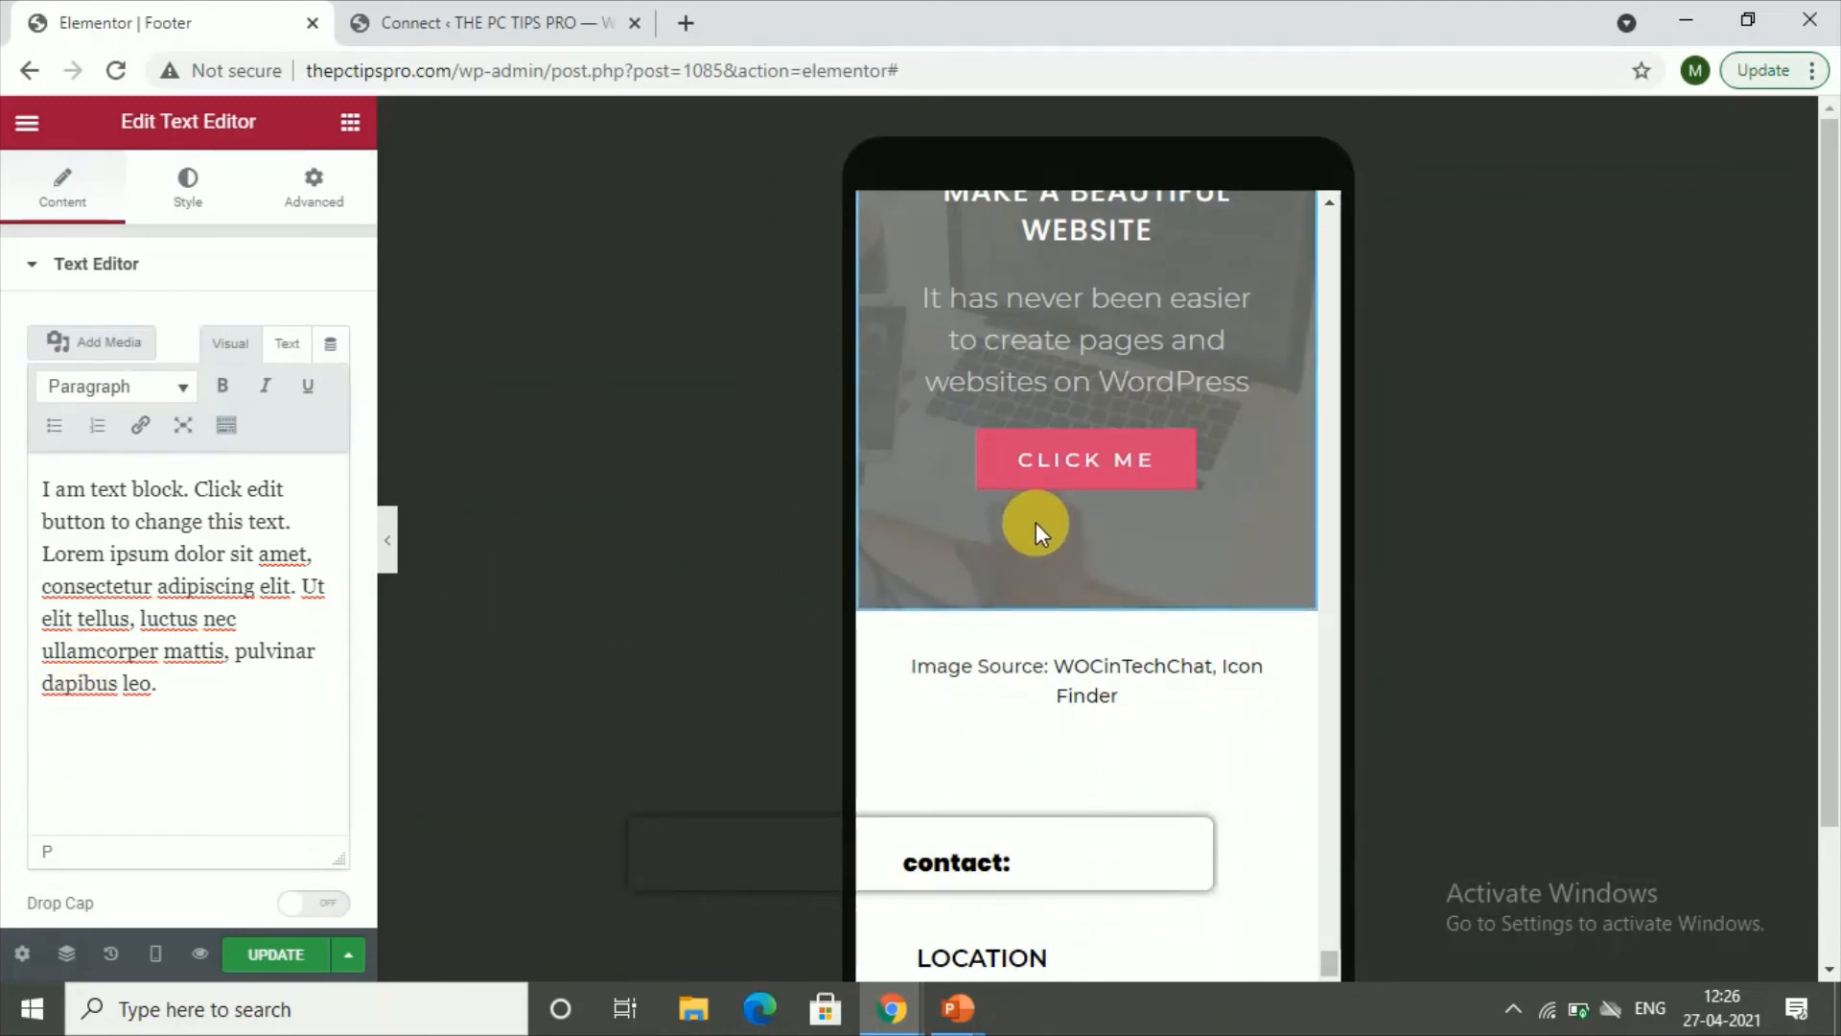
Examine the mobile layout from the contact section and map at the page's end up through the features and image sections.
{"action": "scroll", "coordinate": [1055, 537], "scroll_direction": "down", "scroll_amount": 10}
{"action": "scroll", "coordinate": [991, 663], "scroll_direction": "down", "scroll_amount": 8}
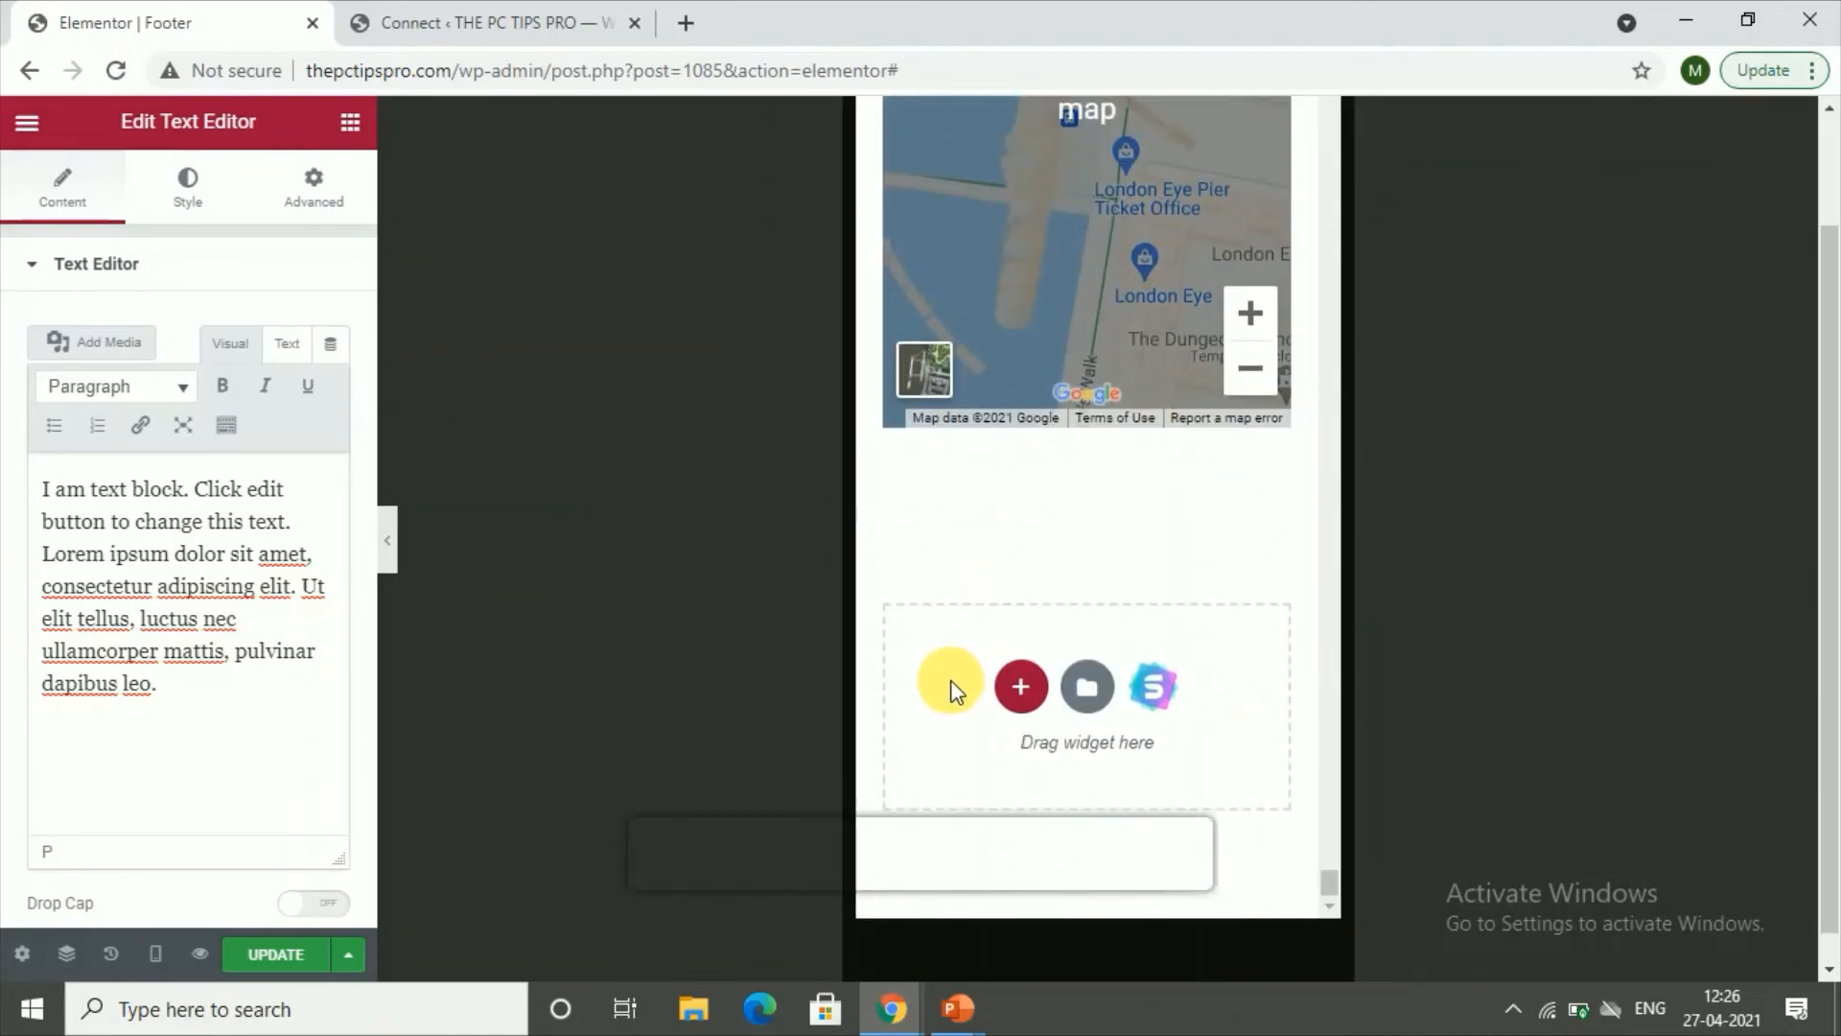
{"action": "scroll", "coordinate": [1036, 575], "scroll_direction": "up", "scroll_amount": 5}
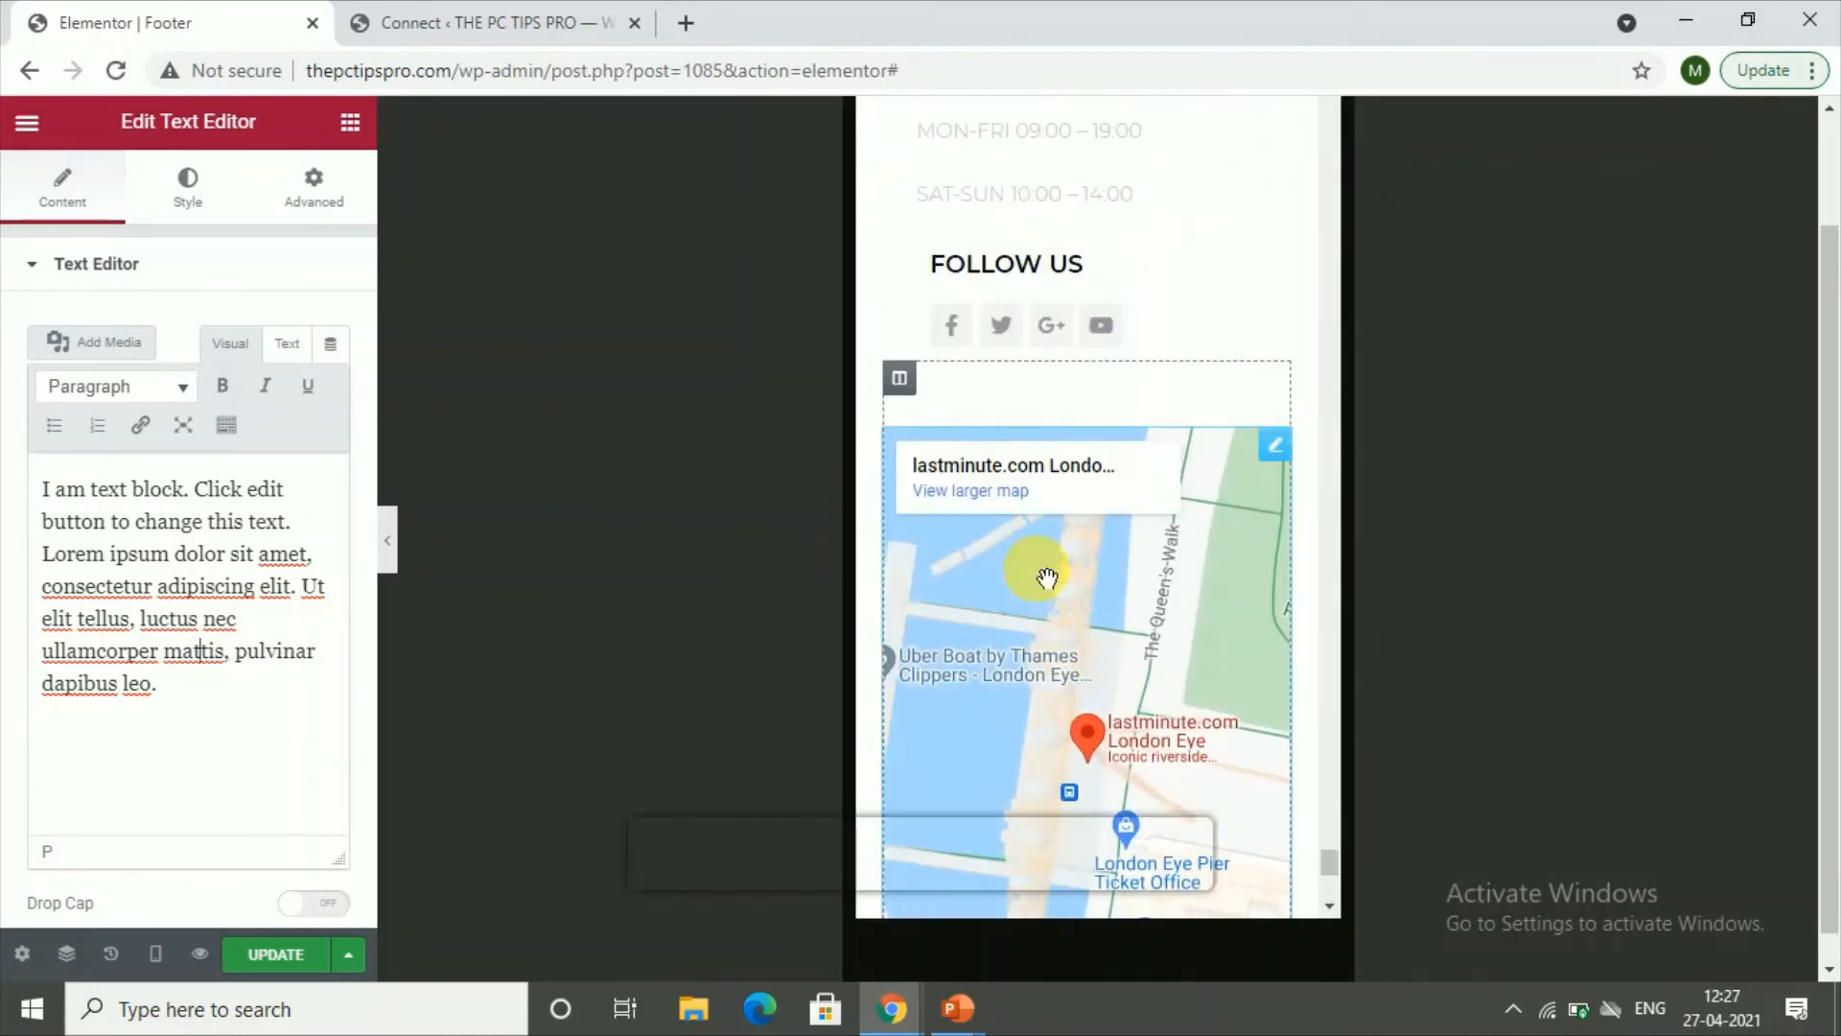
{"action": "scroll", "coordinate": [1045, 575], "scroll_direction": "up", "scroll_amount": 15}
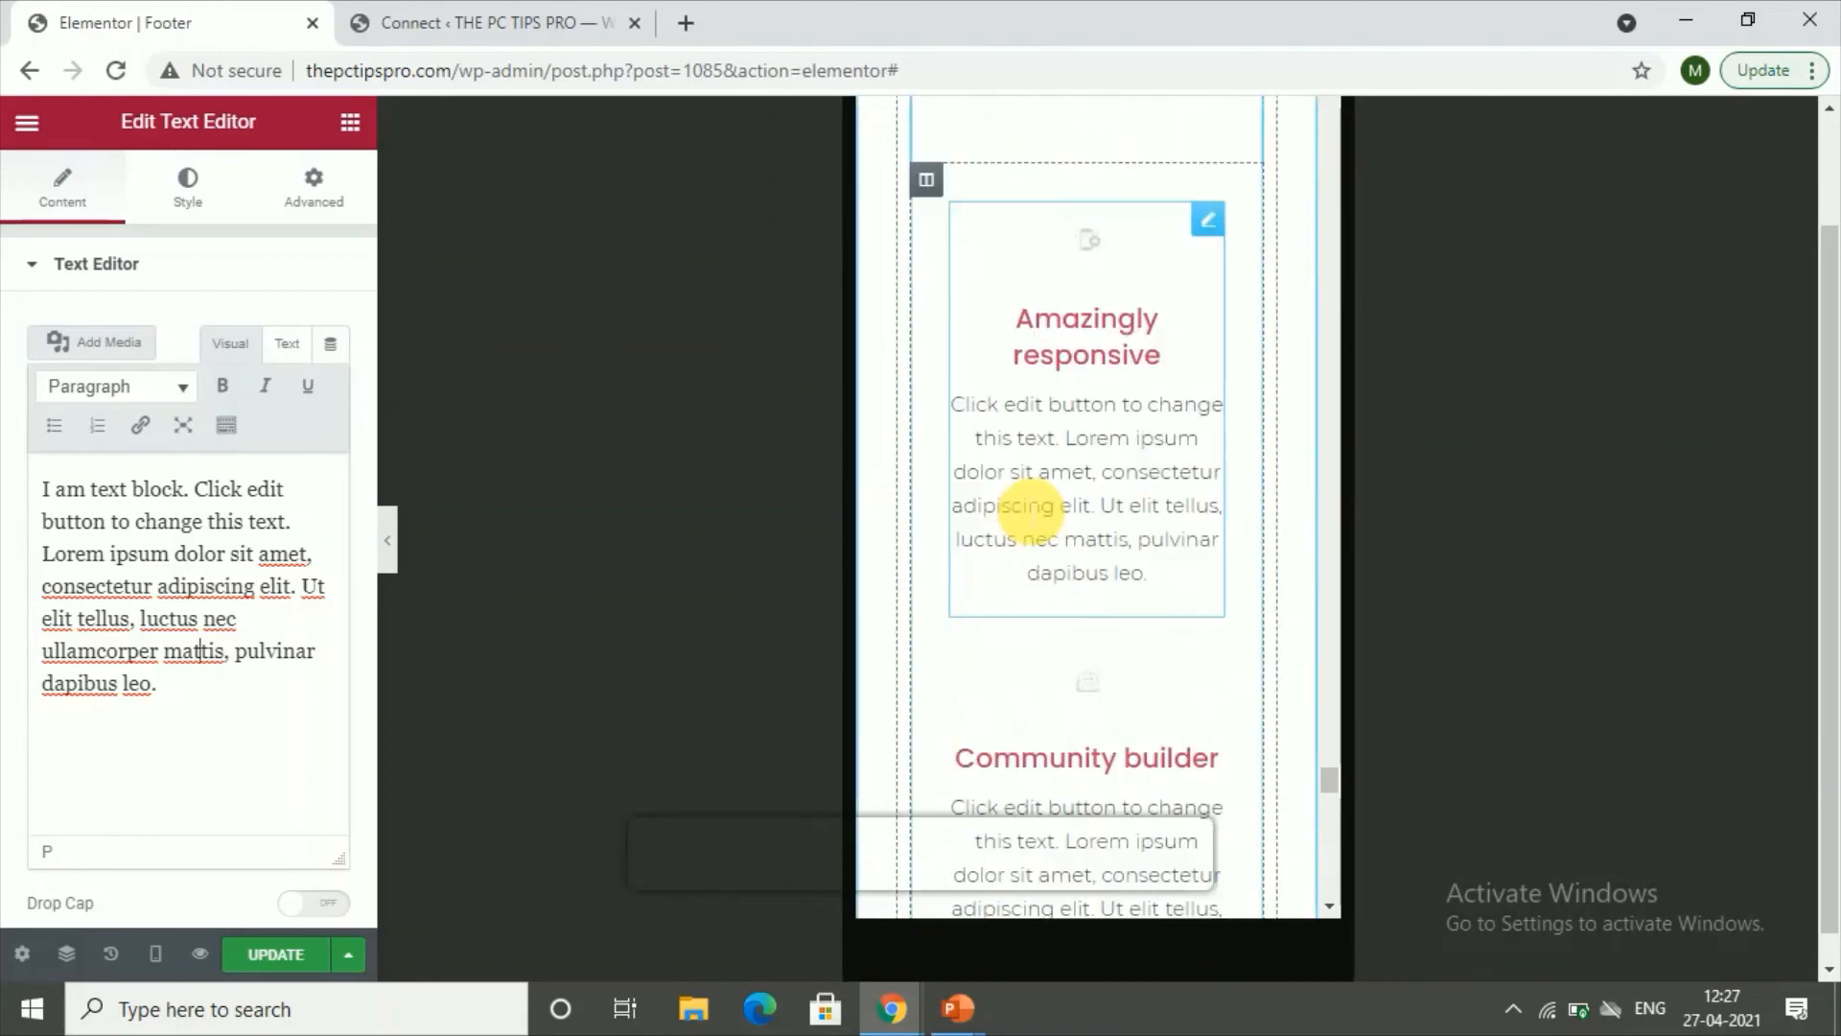
{"action": "scroll", "coordinate": [1036, 498], "scroll_direction": "up", "scroll_amount": 15}
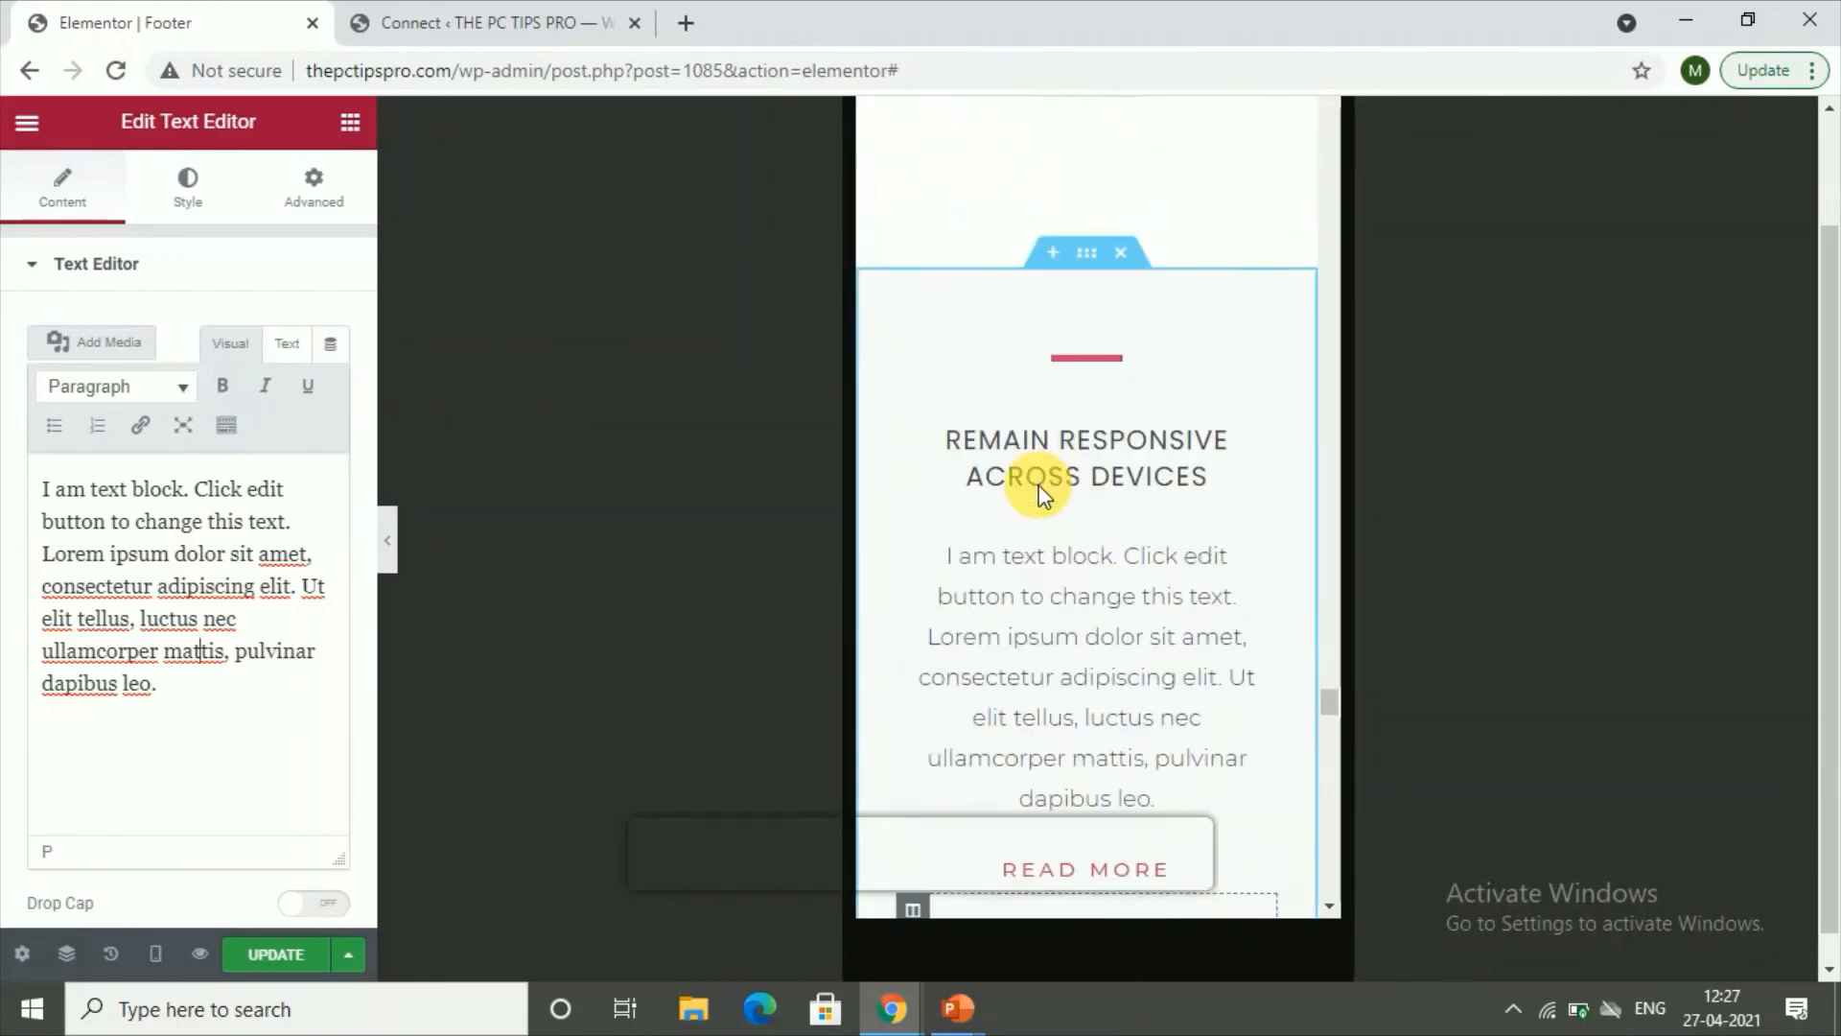
{"action": "scroll", "coordinate": [1103, 575], "scroll_direction": "down", "scroll_amount": 10}
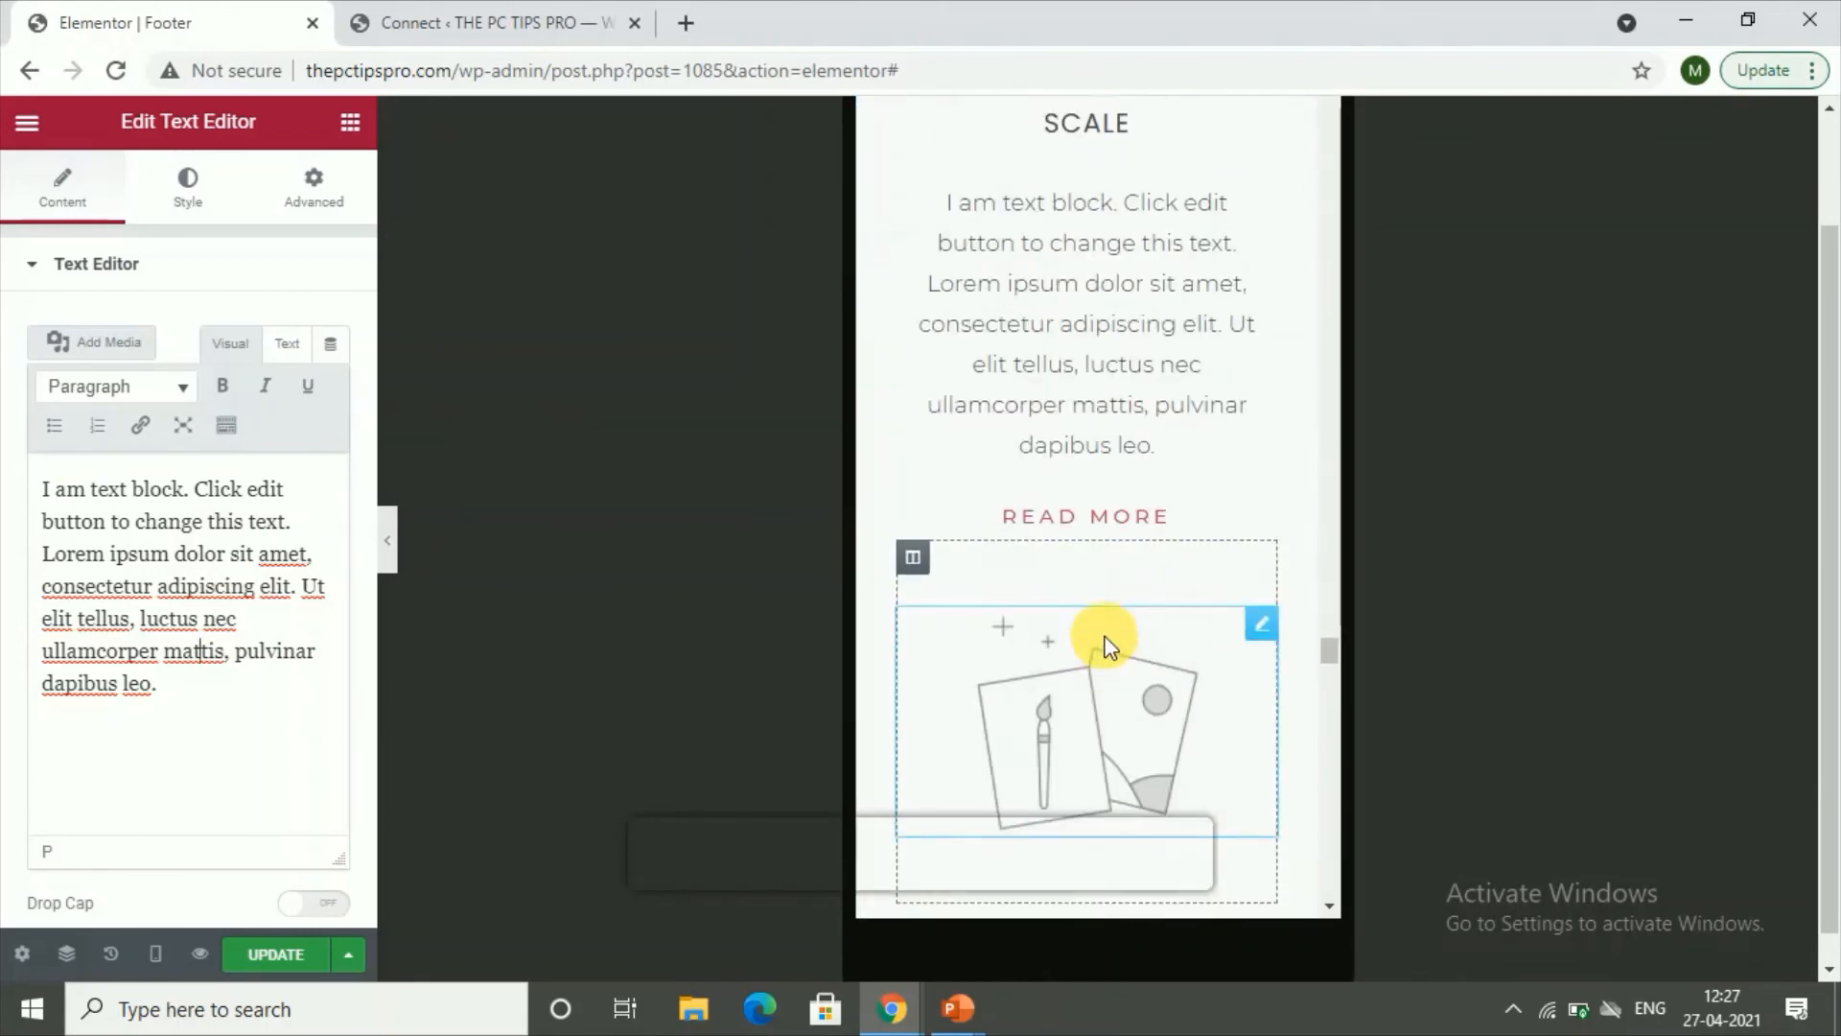
{"action": "scroll", "coordinate": [1102, 633], "scroll_direction": "down", "scroll_amount": 10}
{"action": "scroll", "coordinate": [1117, 517], "scroll_direction": "up", "scroll_amount": 3}
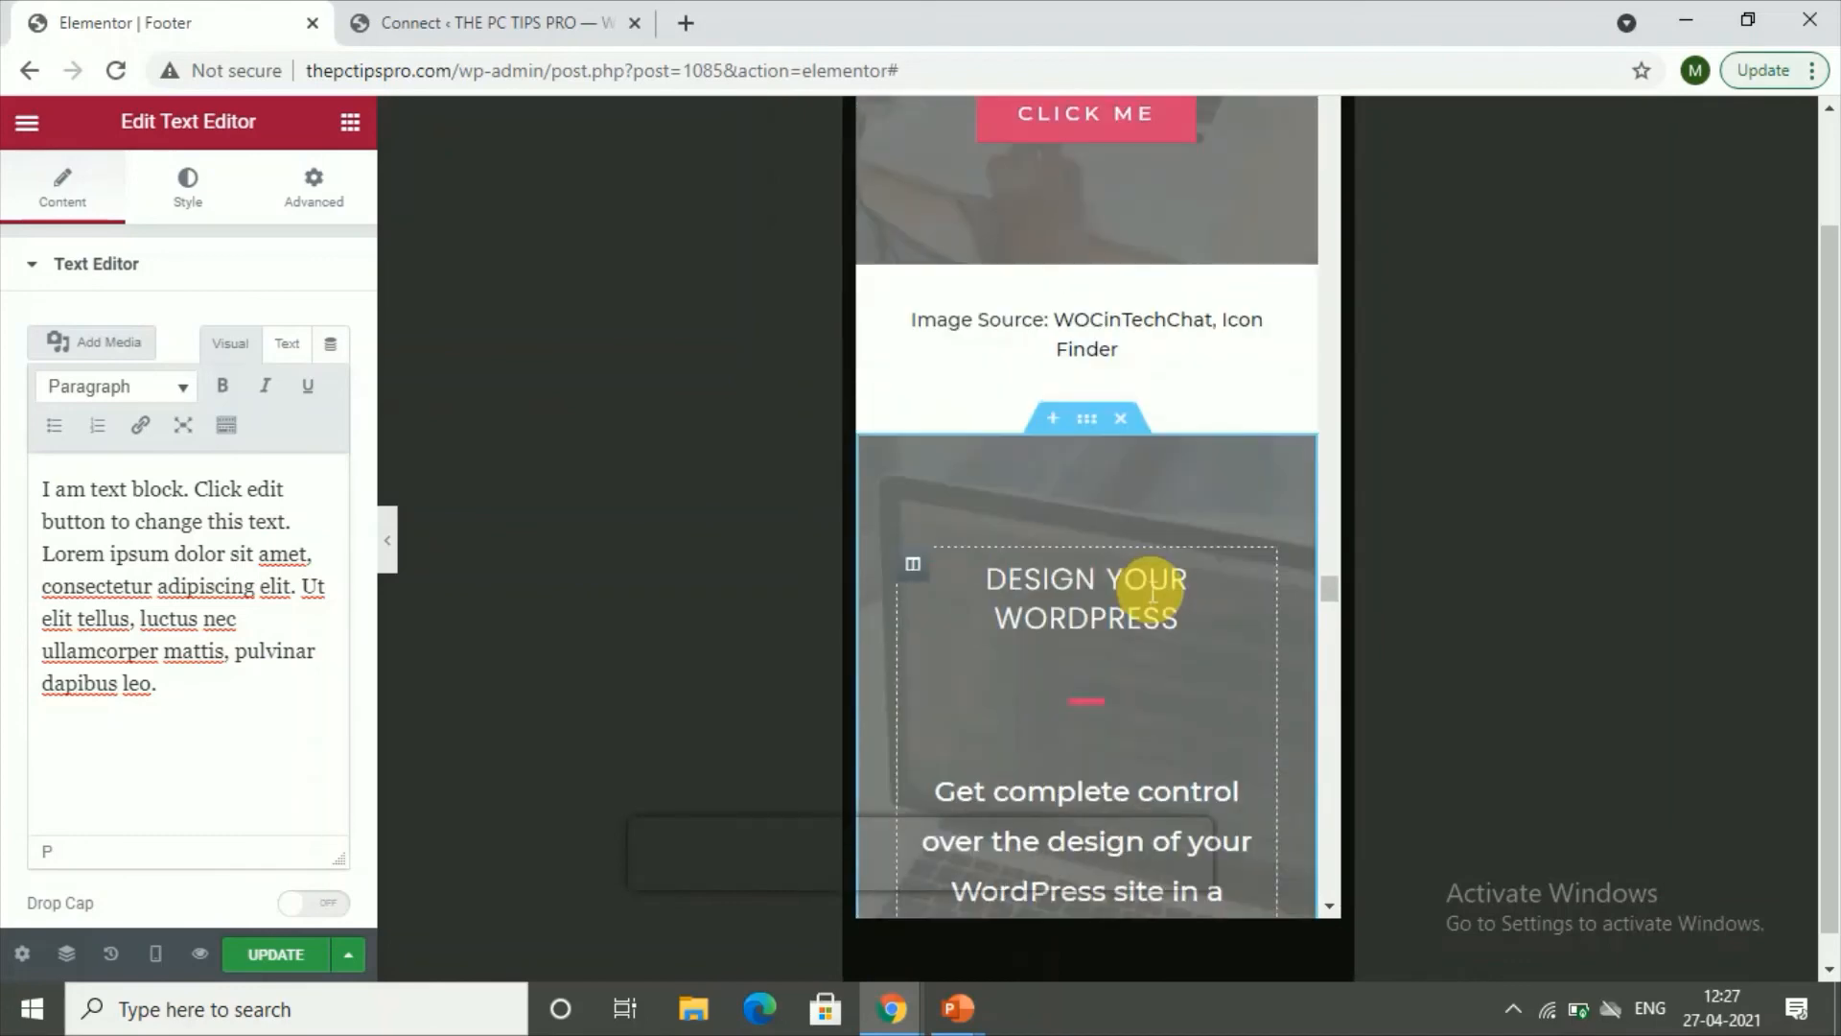
{"action": "scroll", "coordinate": [1150, 589], "scroll_direction": "up", "scroll_amount": 15}
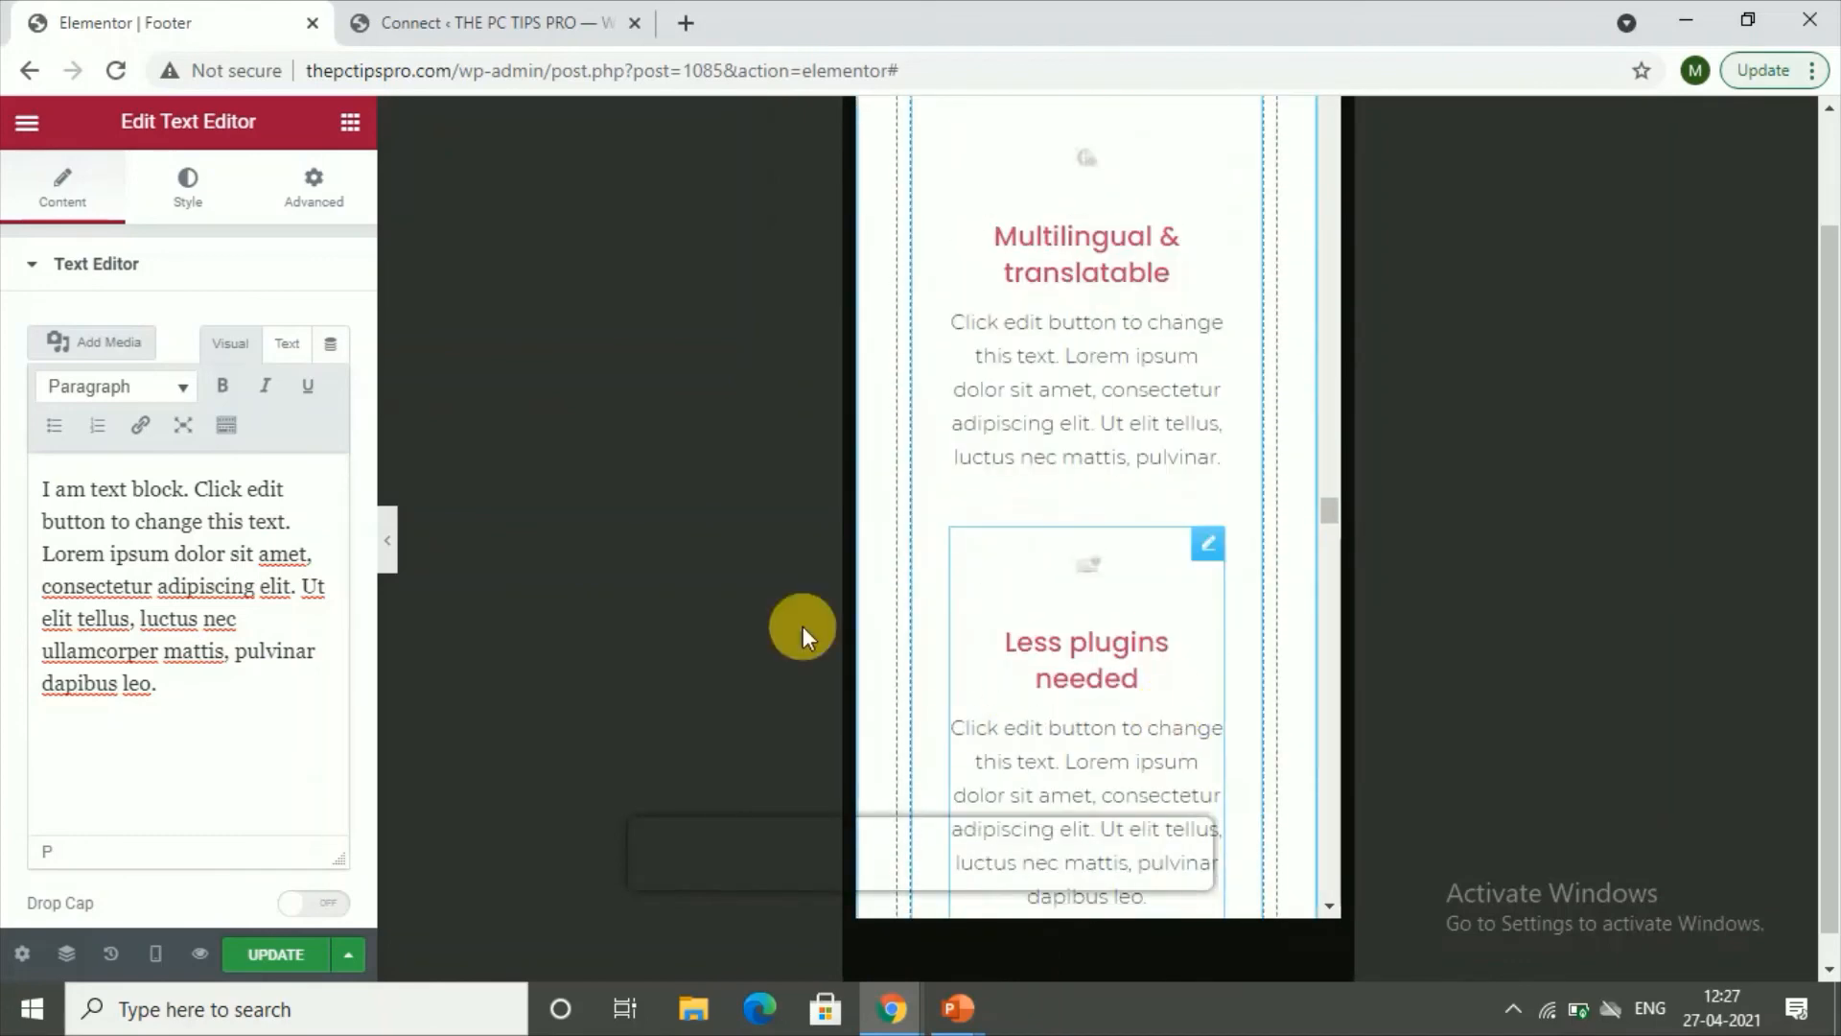
{"action": "scroll", "coordinate": [1055, 537], "scroll_direction": "up", "scroll_amount": 10}
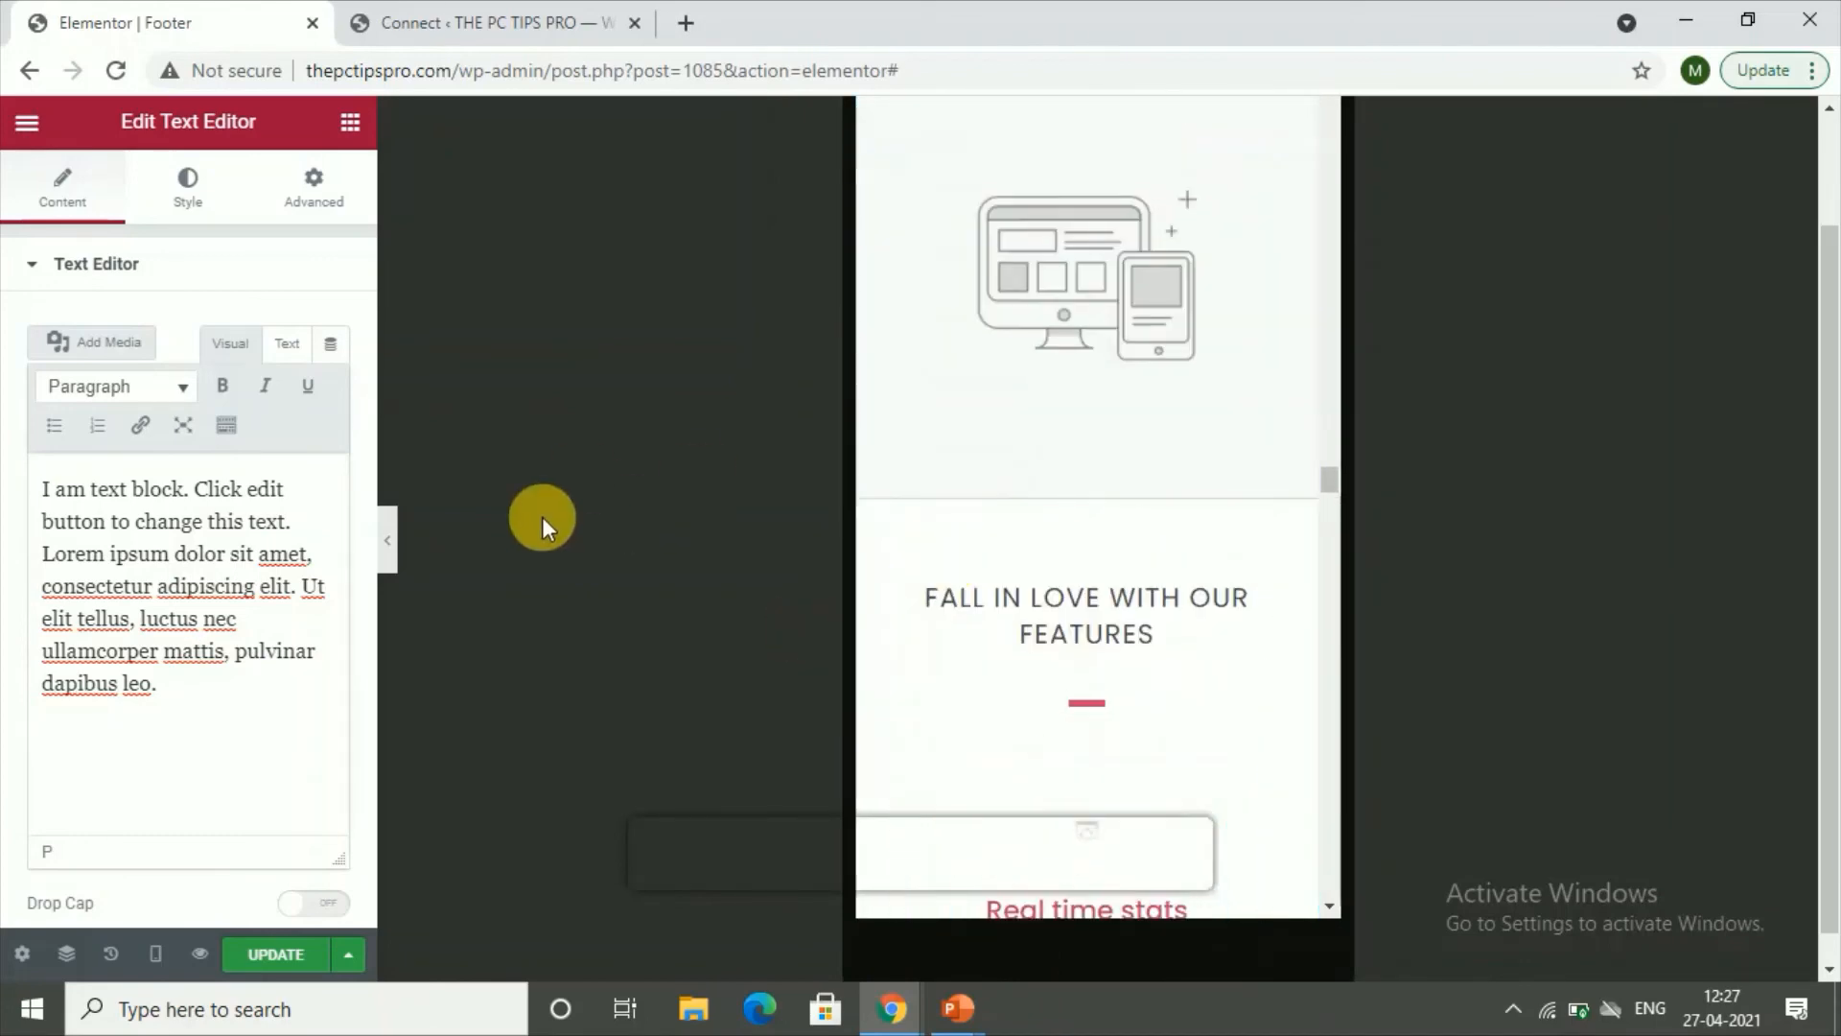
Return the page preview to the desktop view and bring up the editor's general settings and navigation options.
{"action": "left_click", "coordinate": [156, 954]}
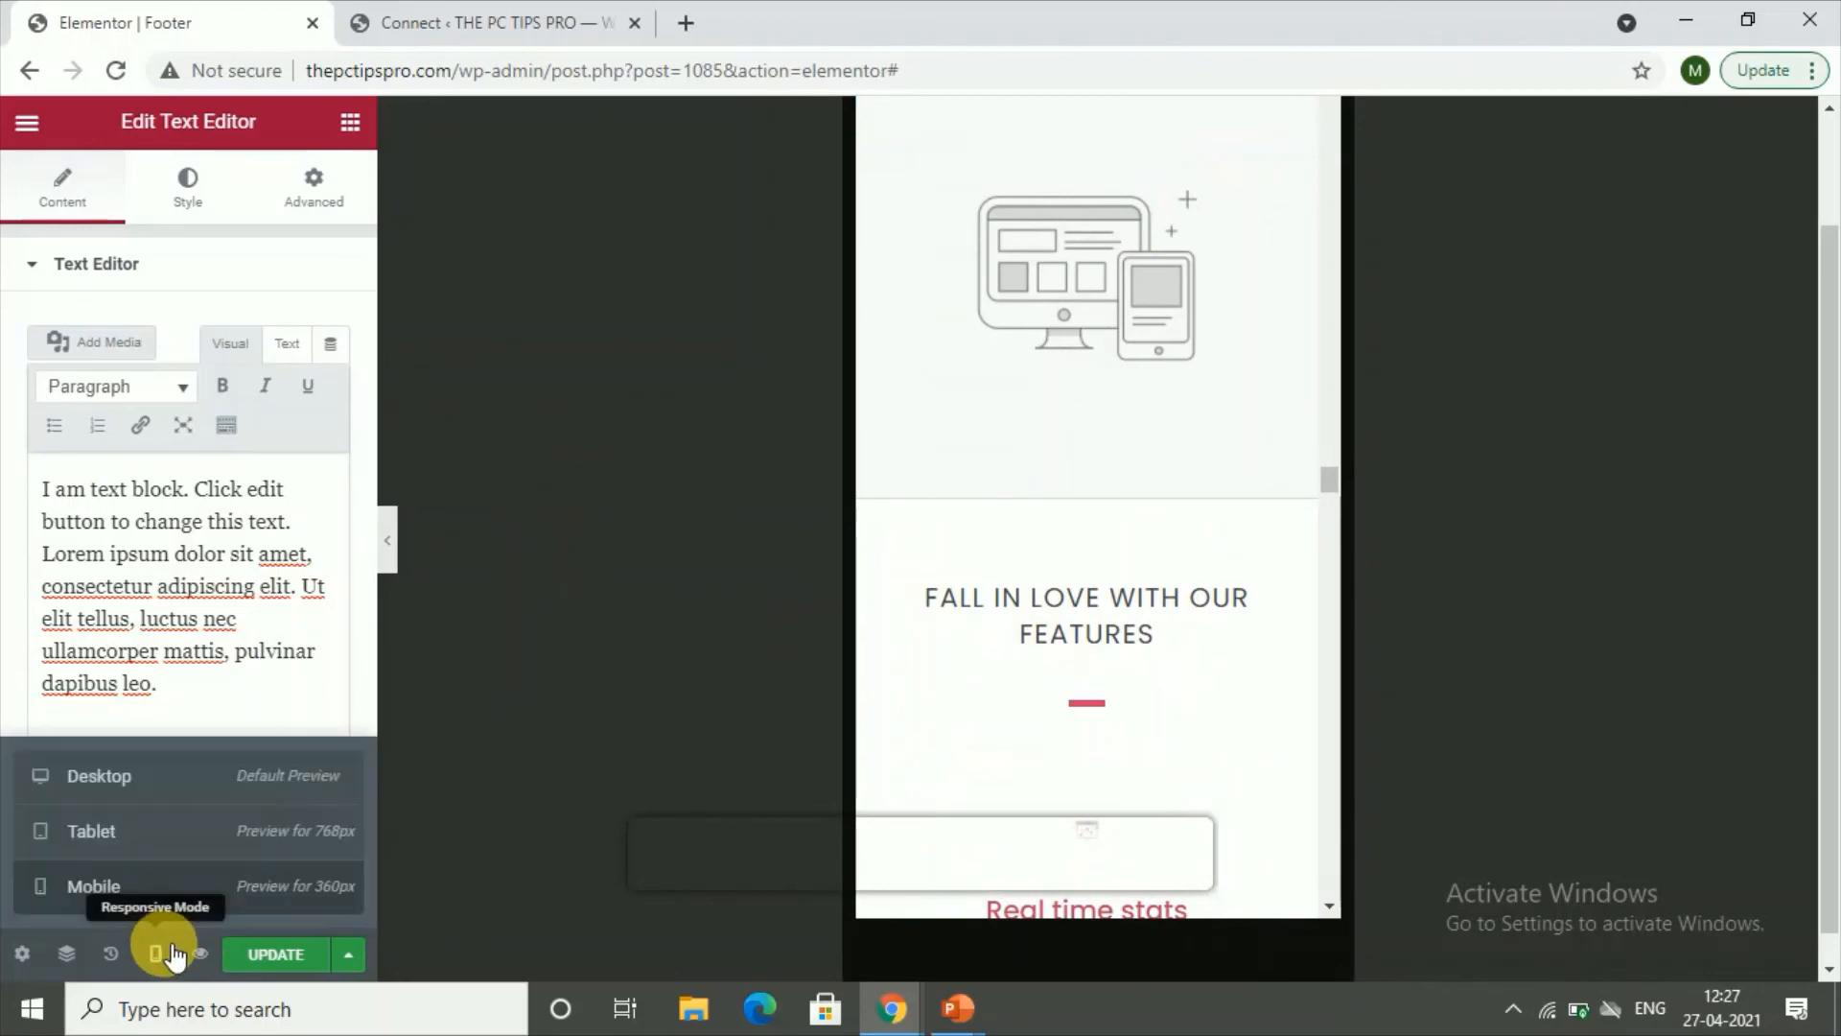
{"action": "left_click", "coordinate": [185, 778]}
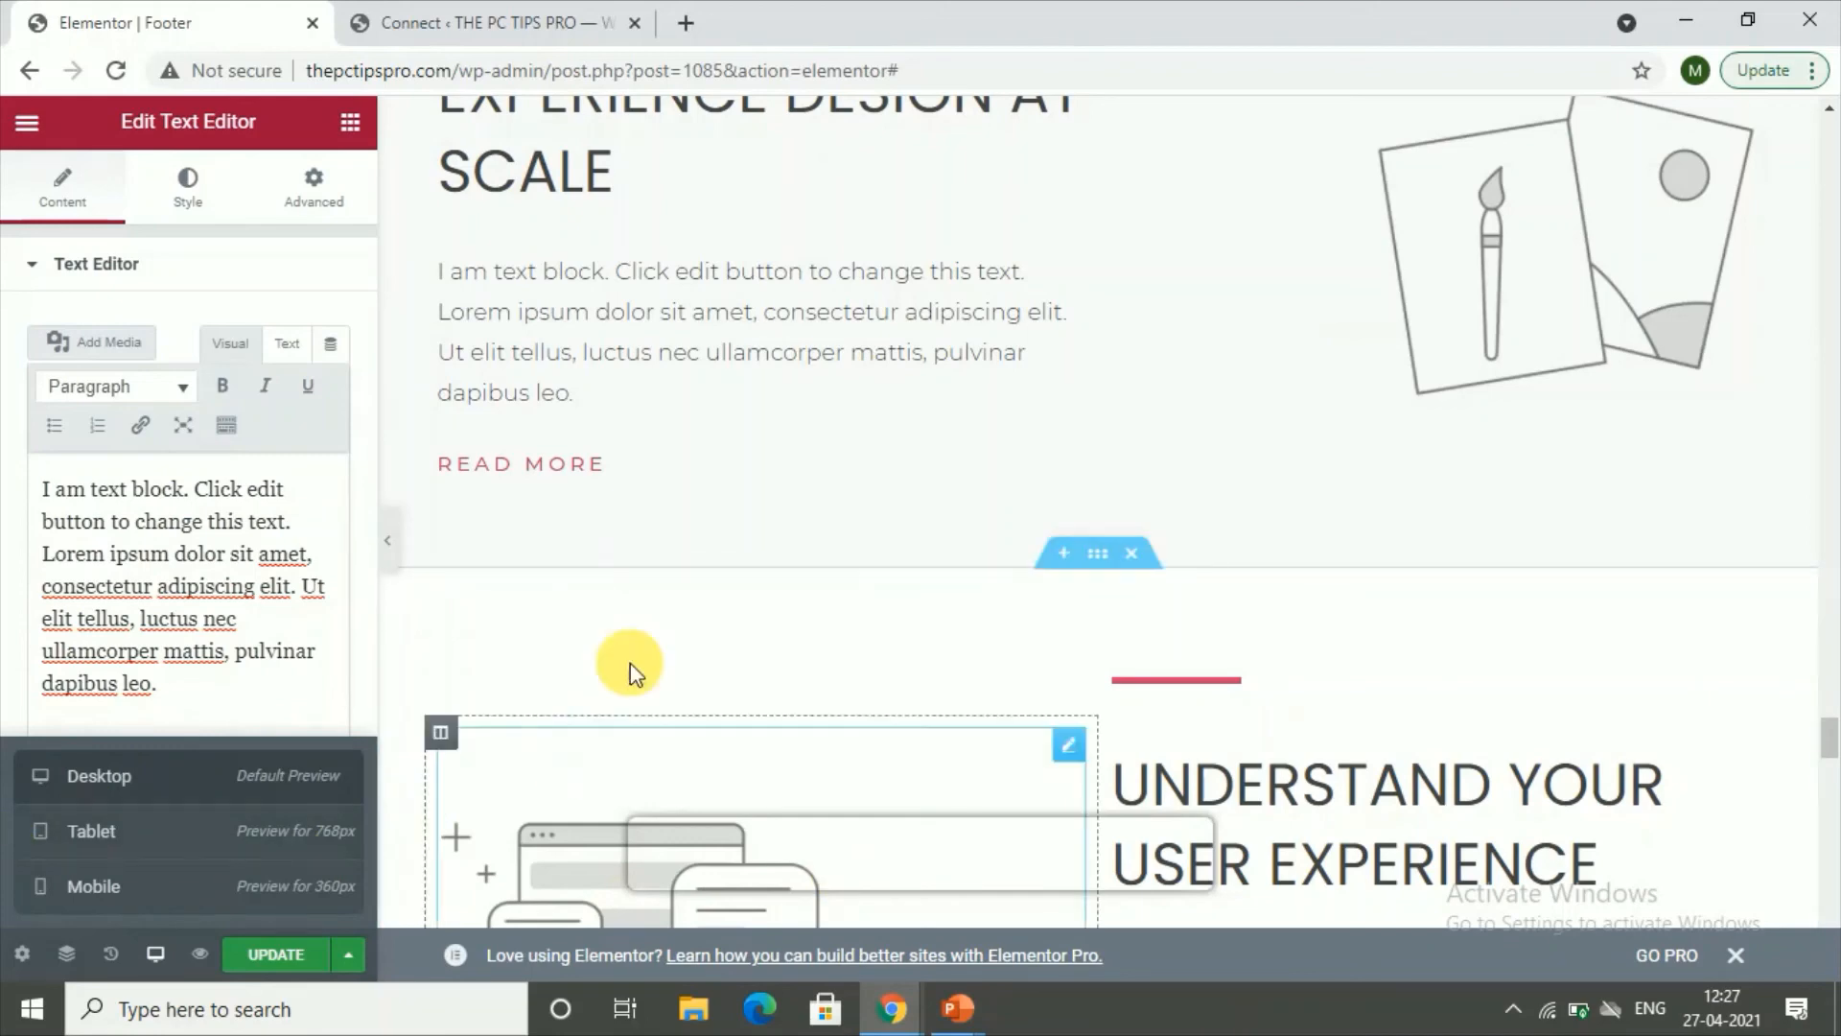
{"action": "scroll", "coordinate": [401, 580], "scroll_direction": "up", "scroll_amount": 1}
{"action": "scroll", "coordinate": [397, 574], "scroll_direction": "up", "scroll_amount": 3}
{"action": "scroll", "coordinate": [388, 305], "scroll_direction": "up", "scroll_amount": 5}
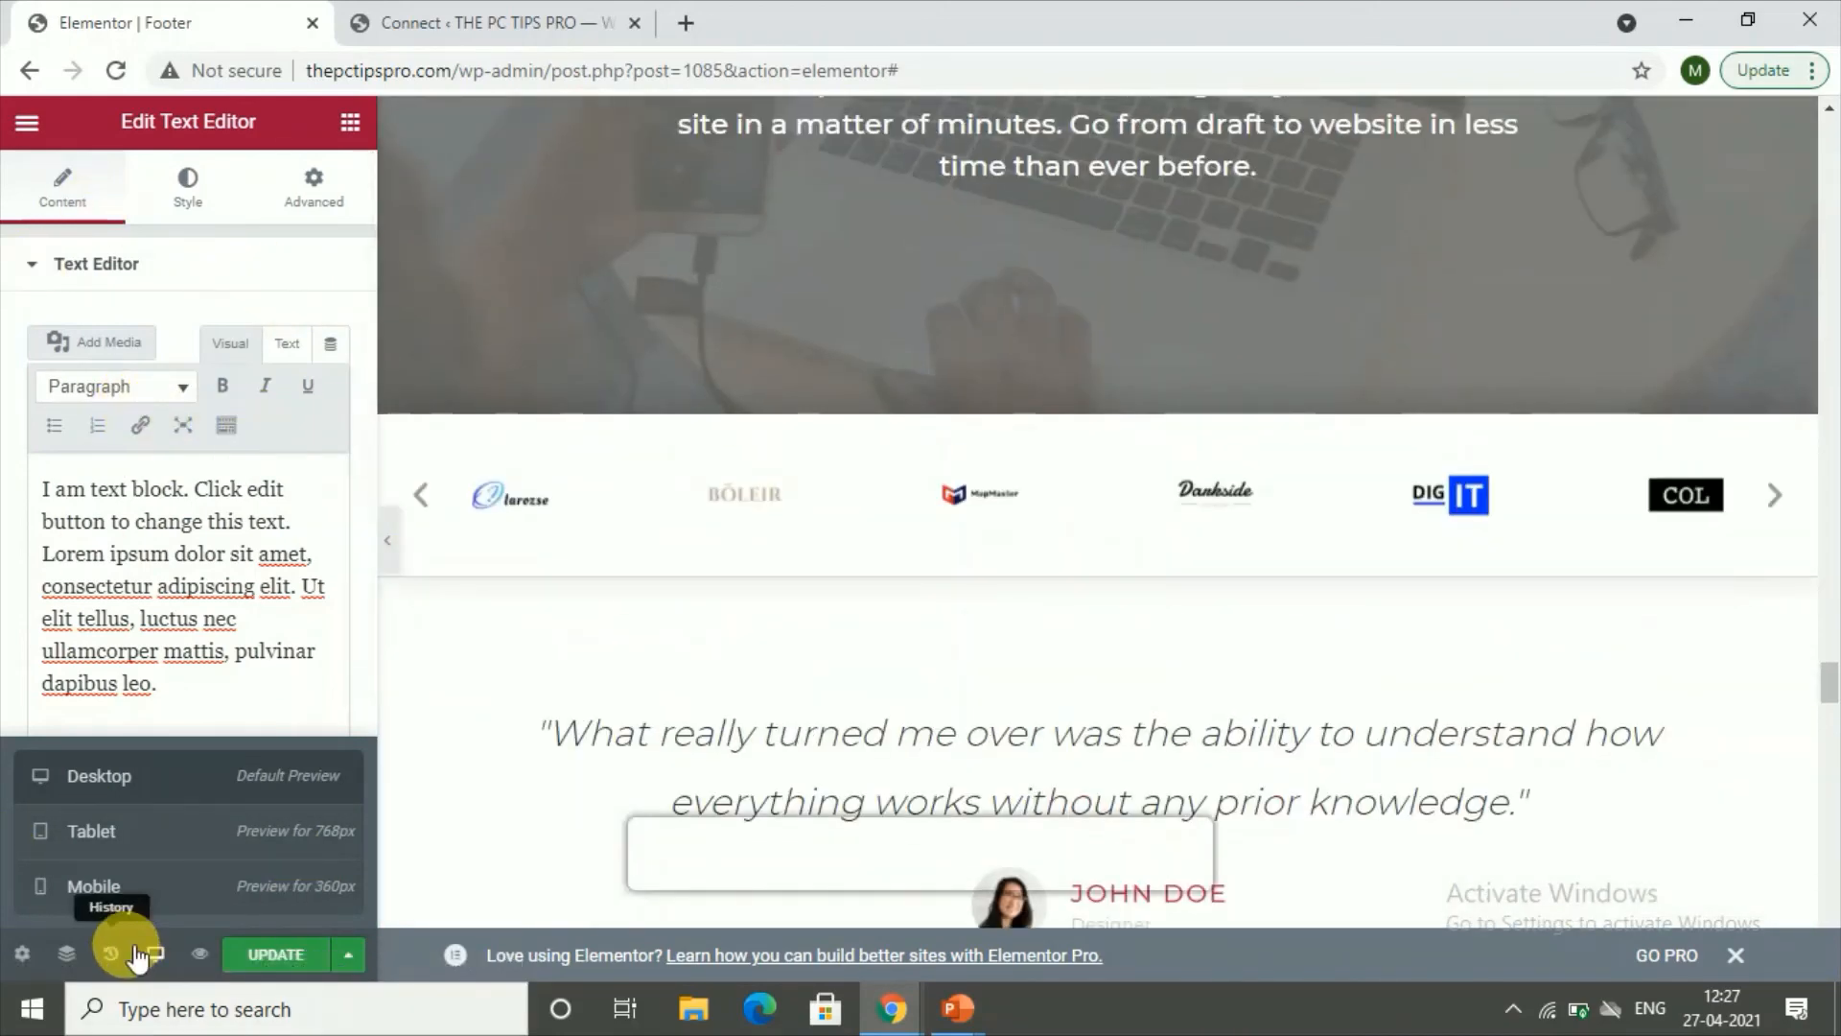
{"action": "double_click", "coordinate": [27, 122]}
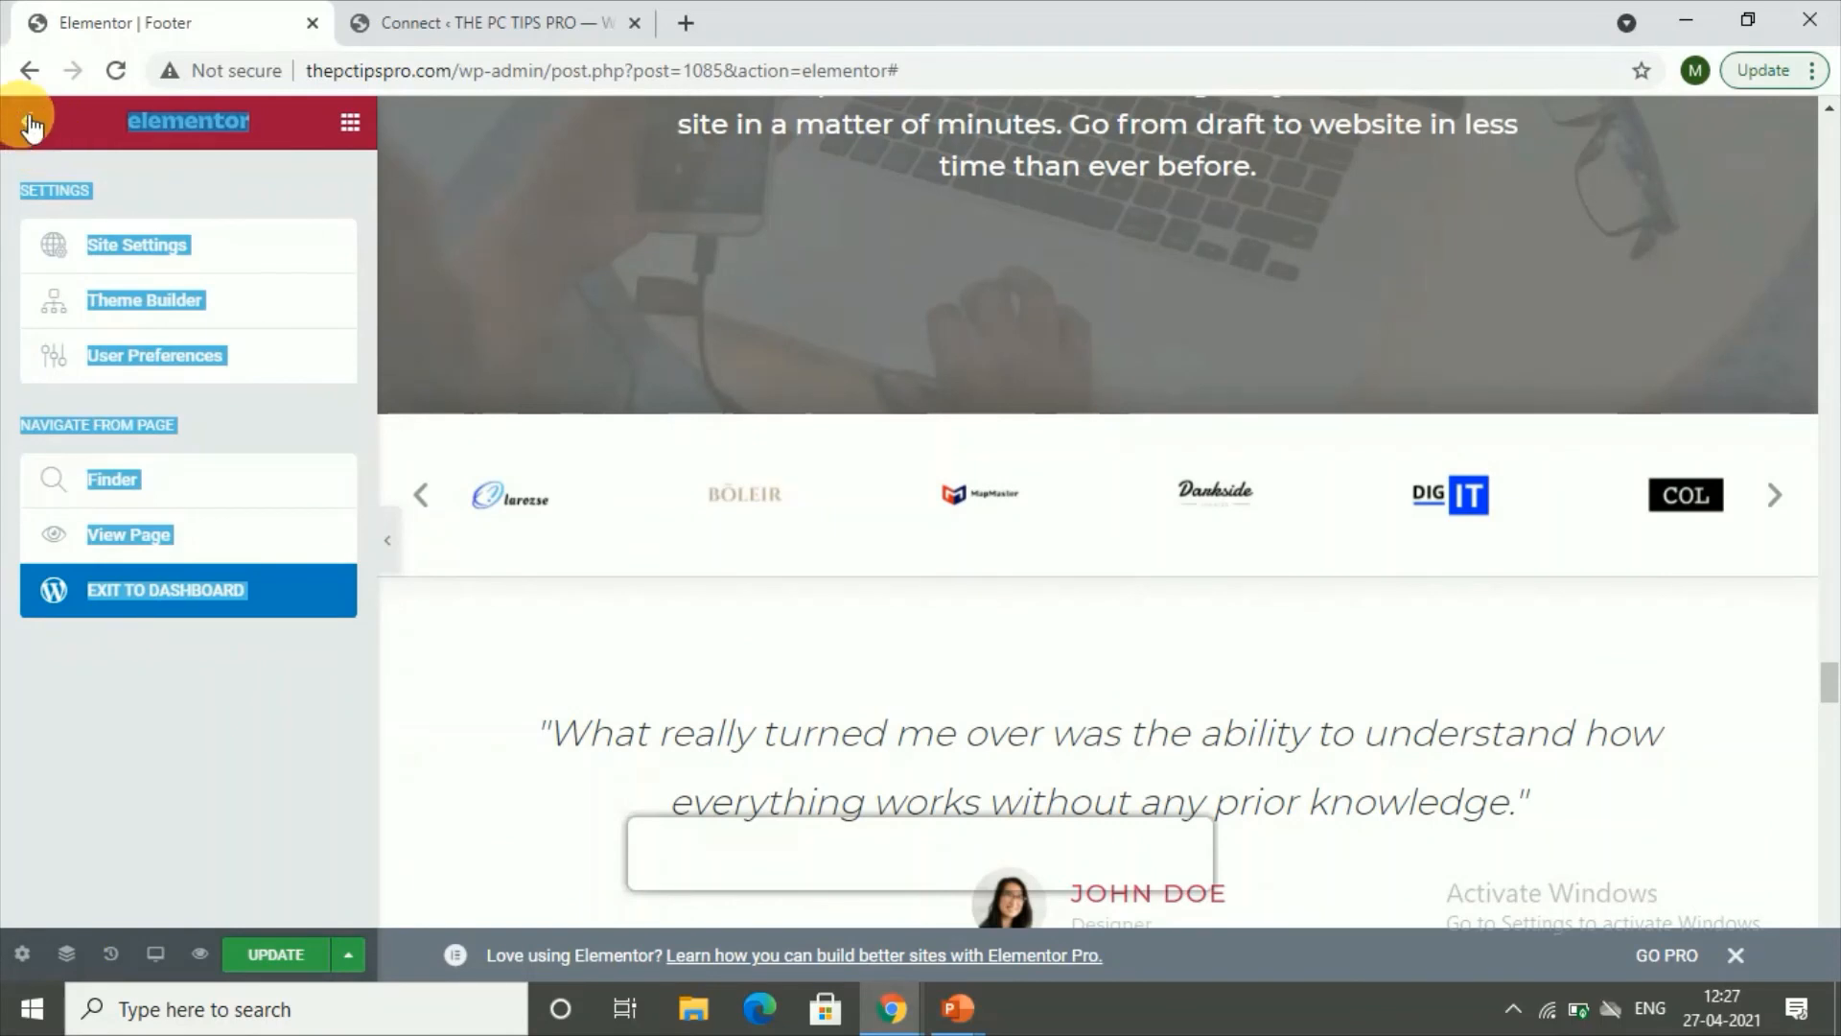
Leave the Elementor footer editor without saving the changes and go back to the site's home page.
{"action": "left_click", "coordinate": [27, 122]}
{"action": "left_click", "coordinate": [21, 76]}
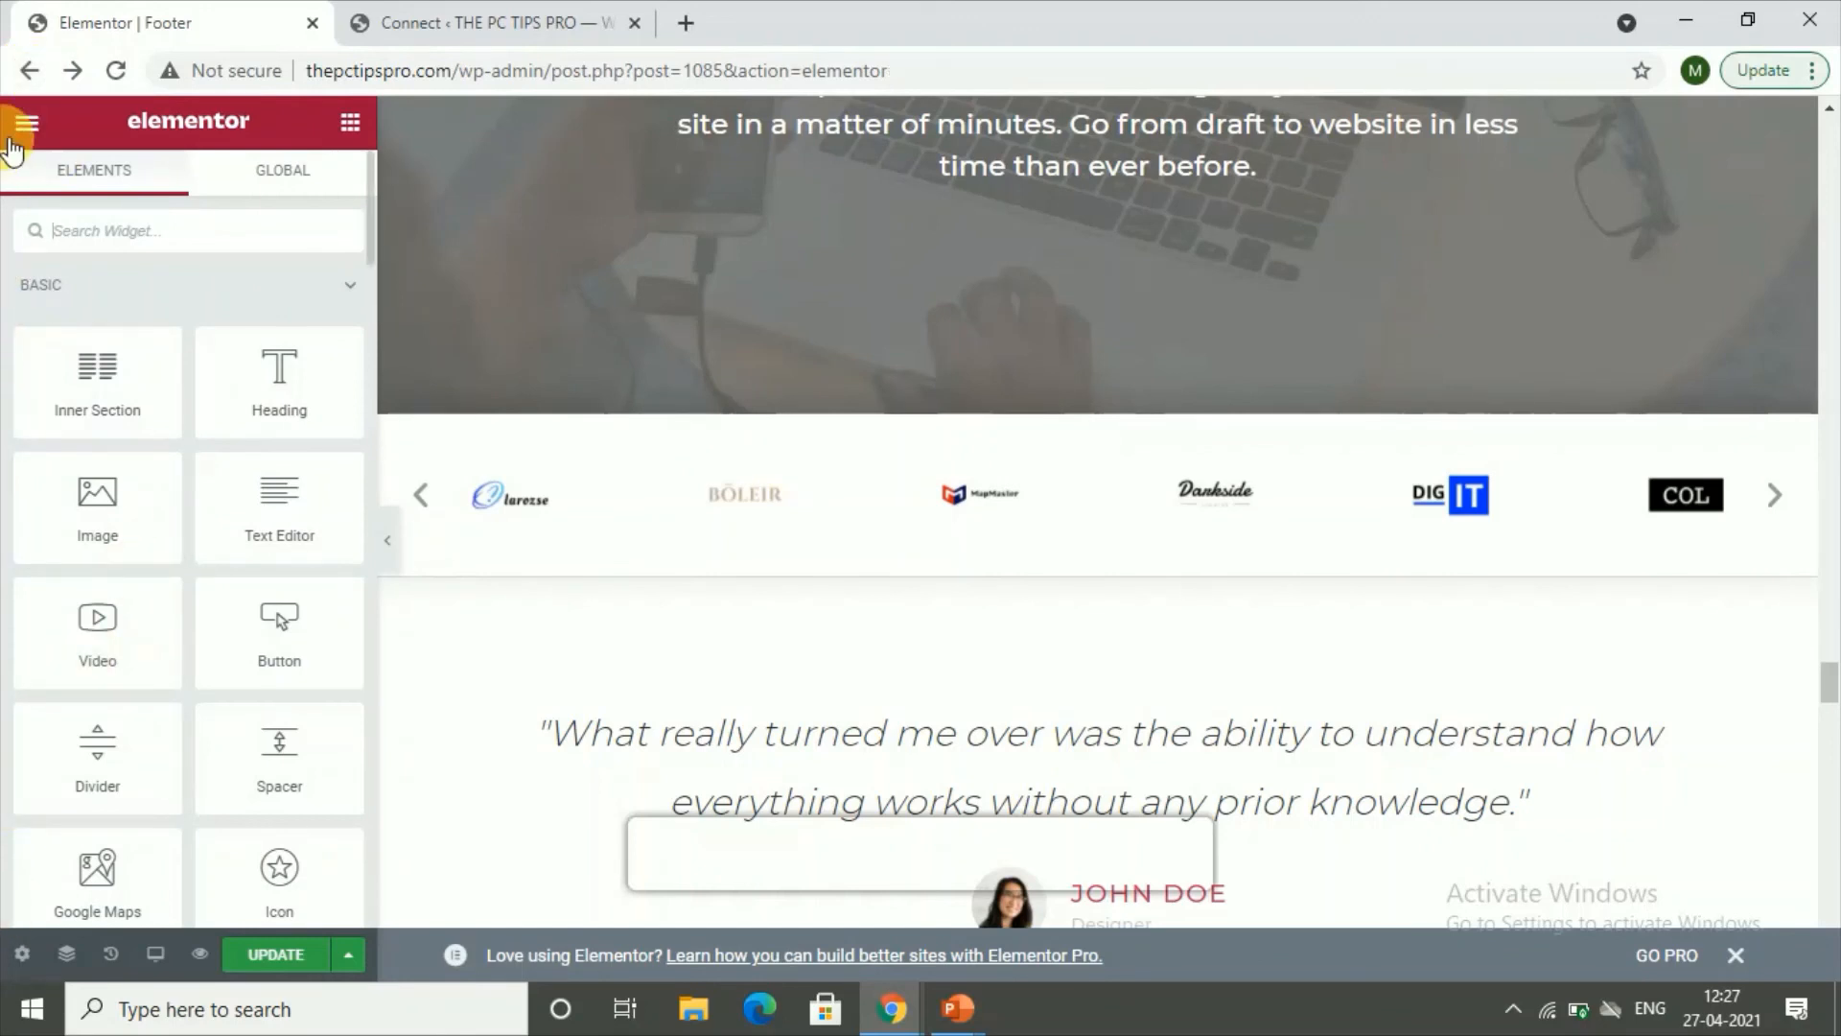
{"action": "left_click", "coordinate": [27, 71]}
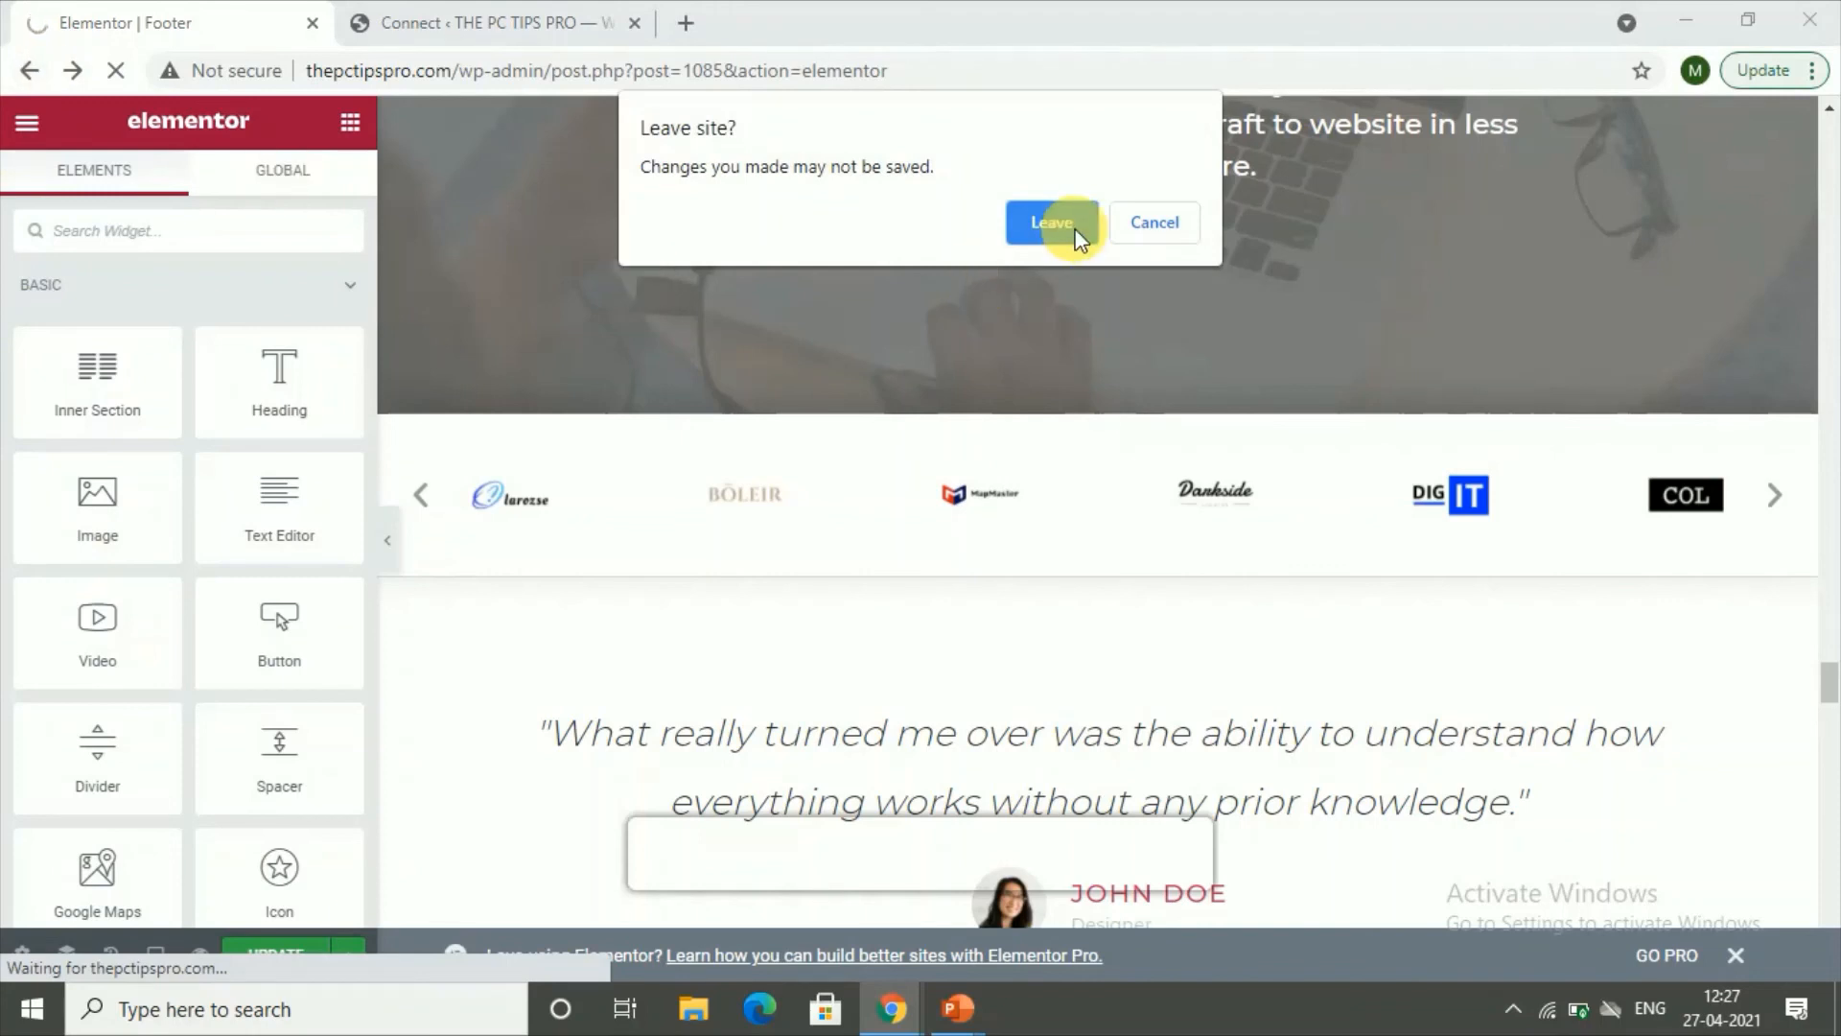
{"action": "left_click", "coordinate": [1076, 233]}
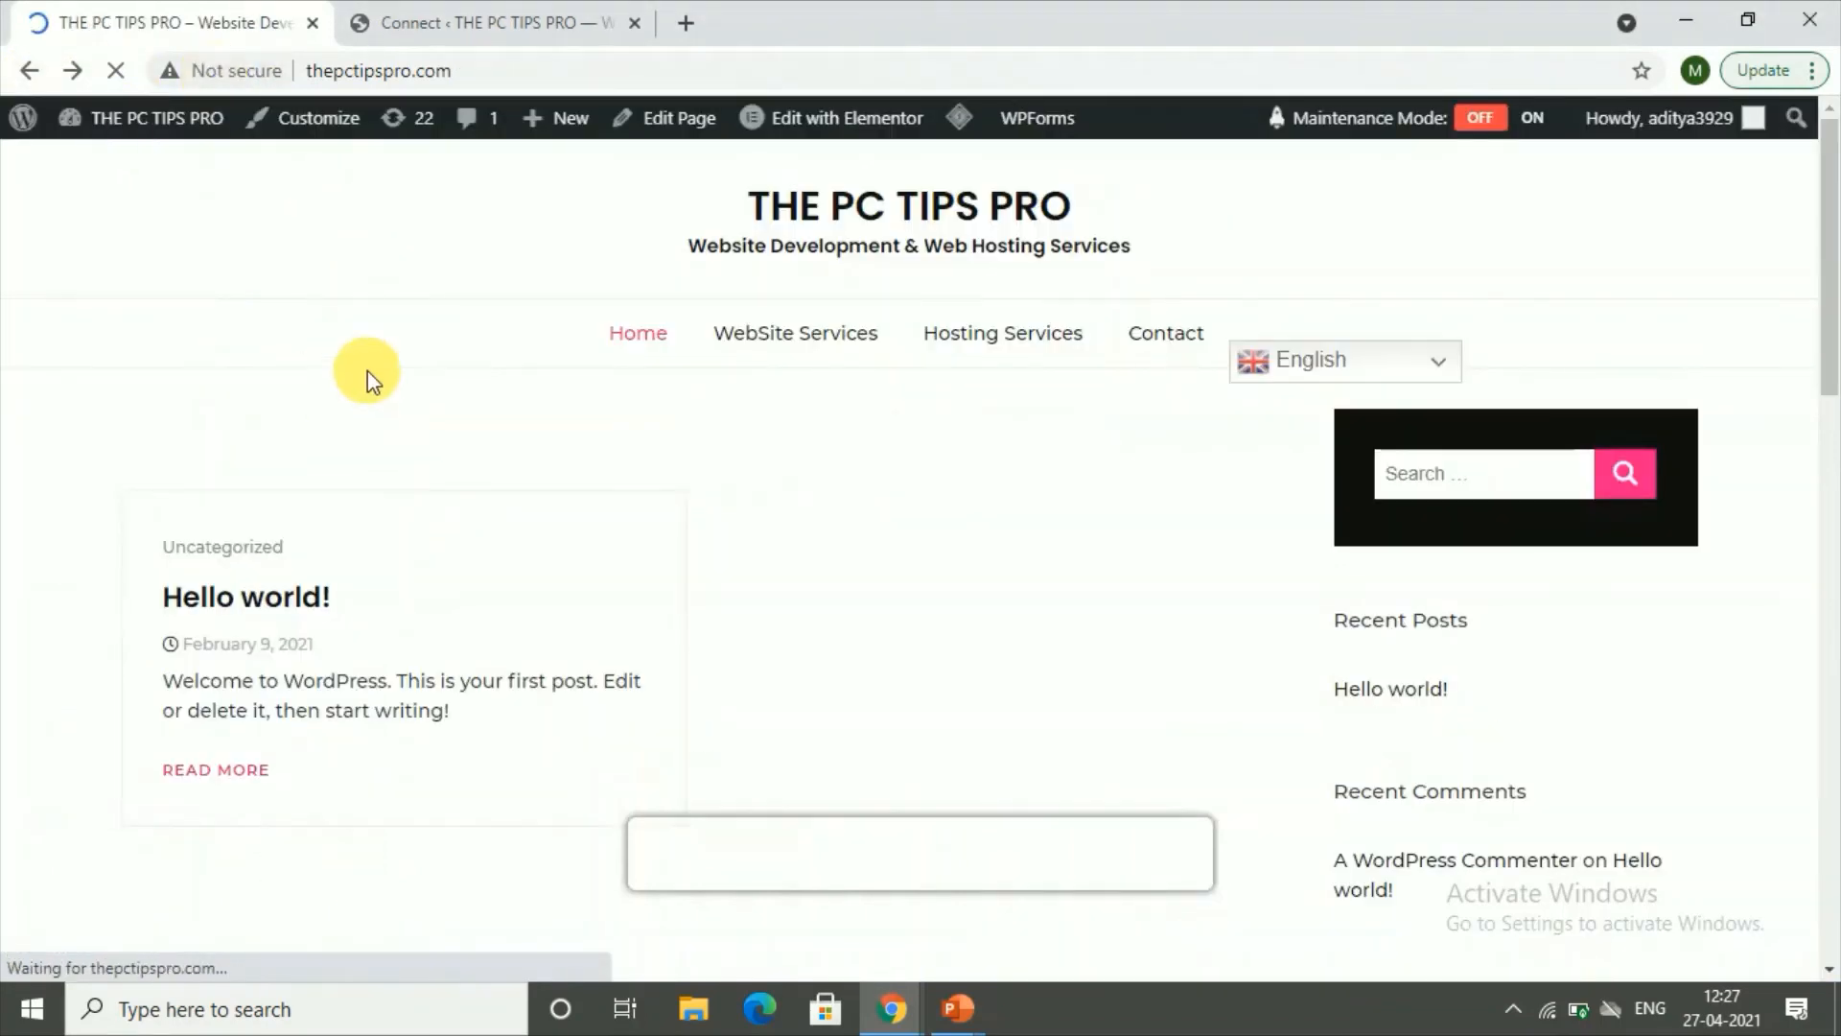
Create a new page titled "About us" and start an empty paragraph block below the title.
{"action": "mouse_move", "coordinate": [567, 113]}
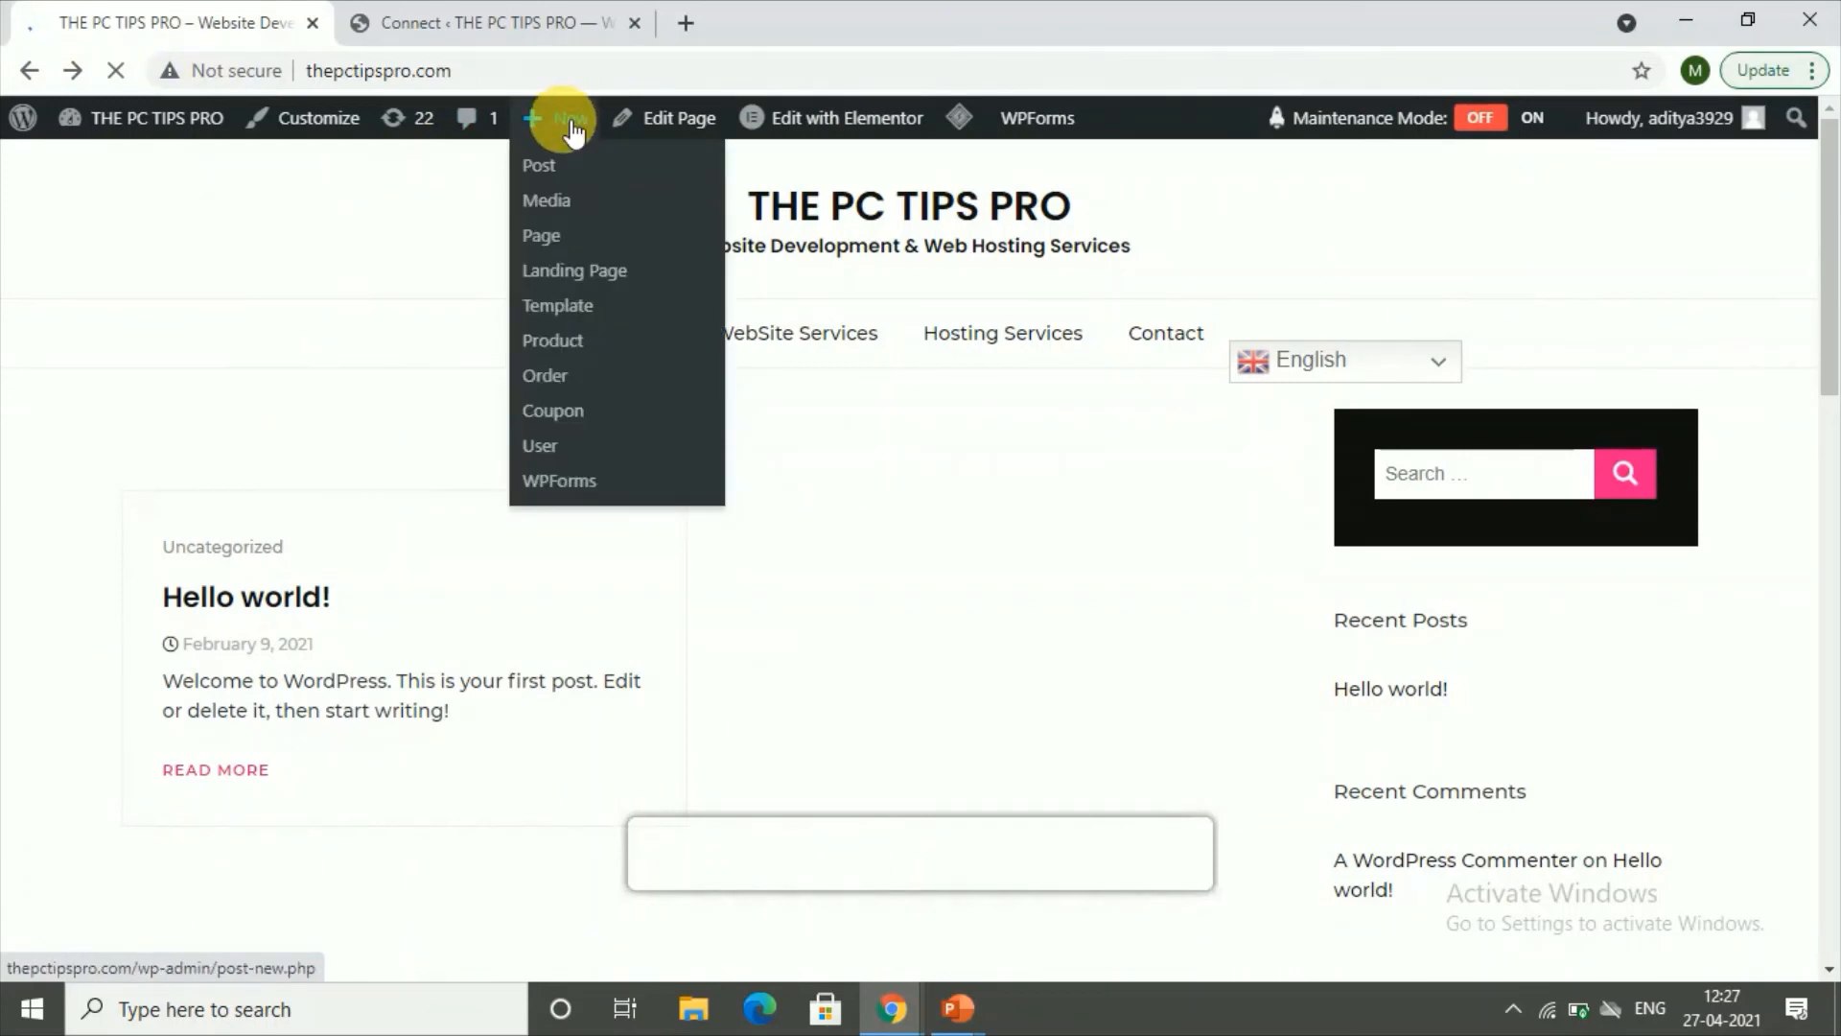
{"action": "left_click", "coordinate": [543, 238]}
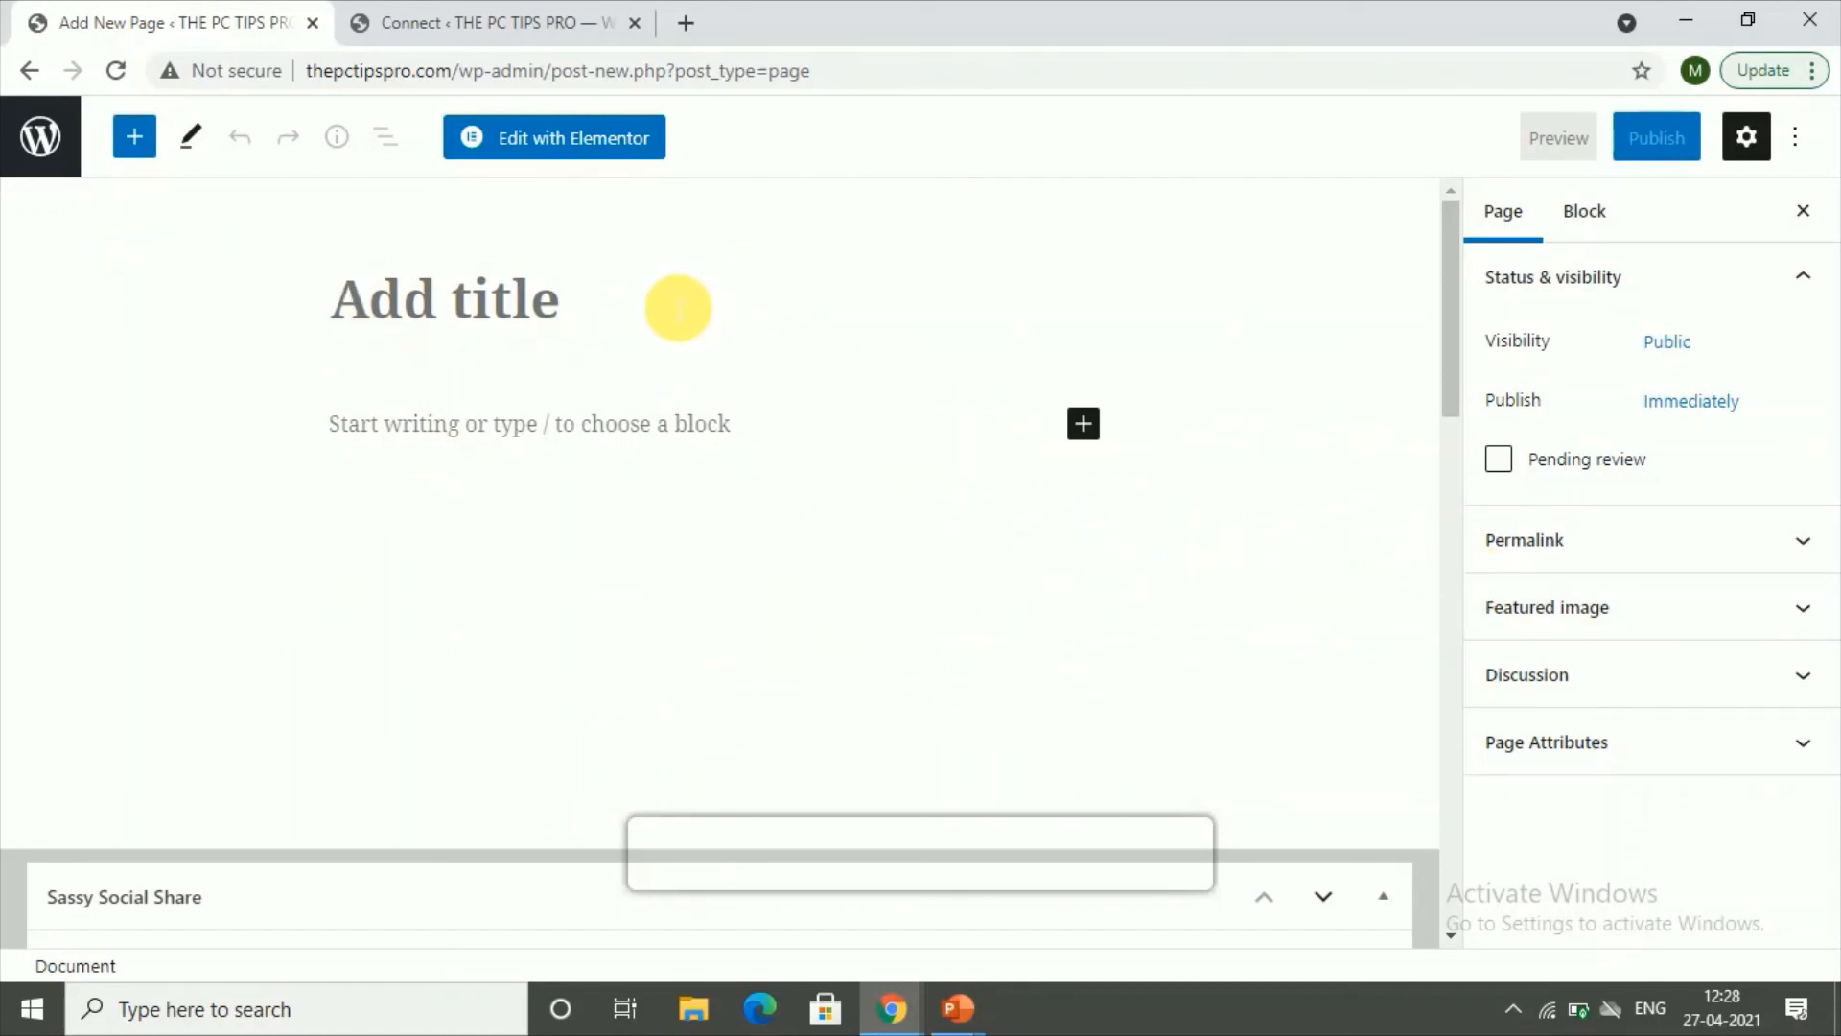
{"action": "type", "text": "Abou"}
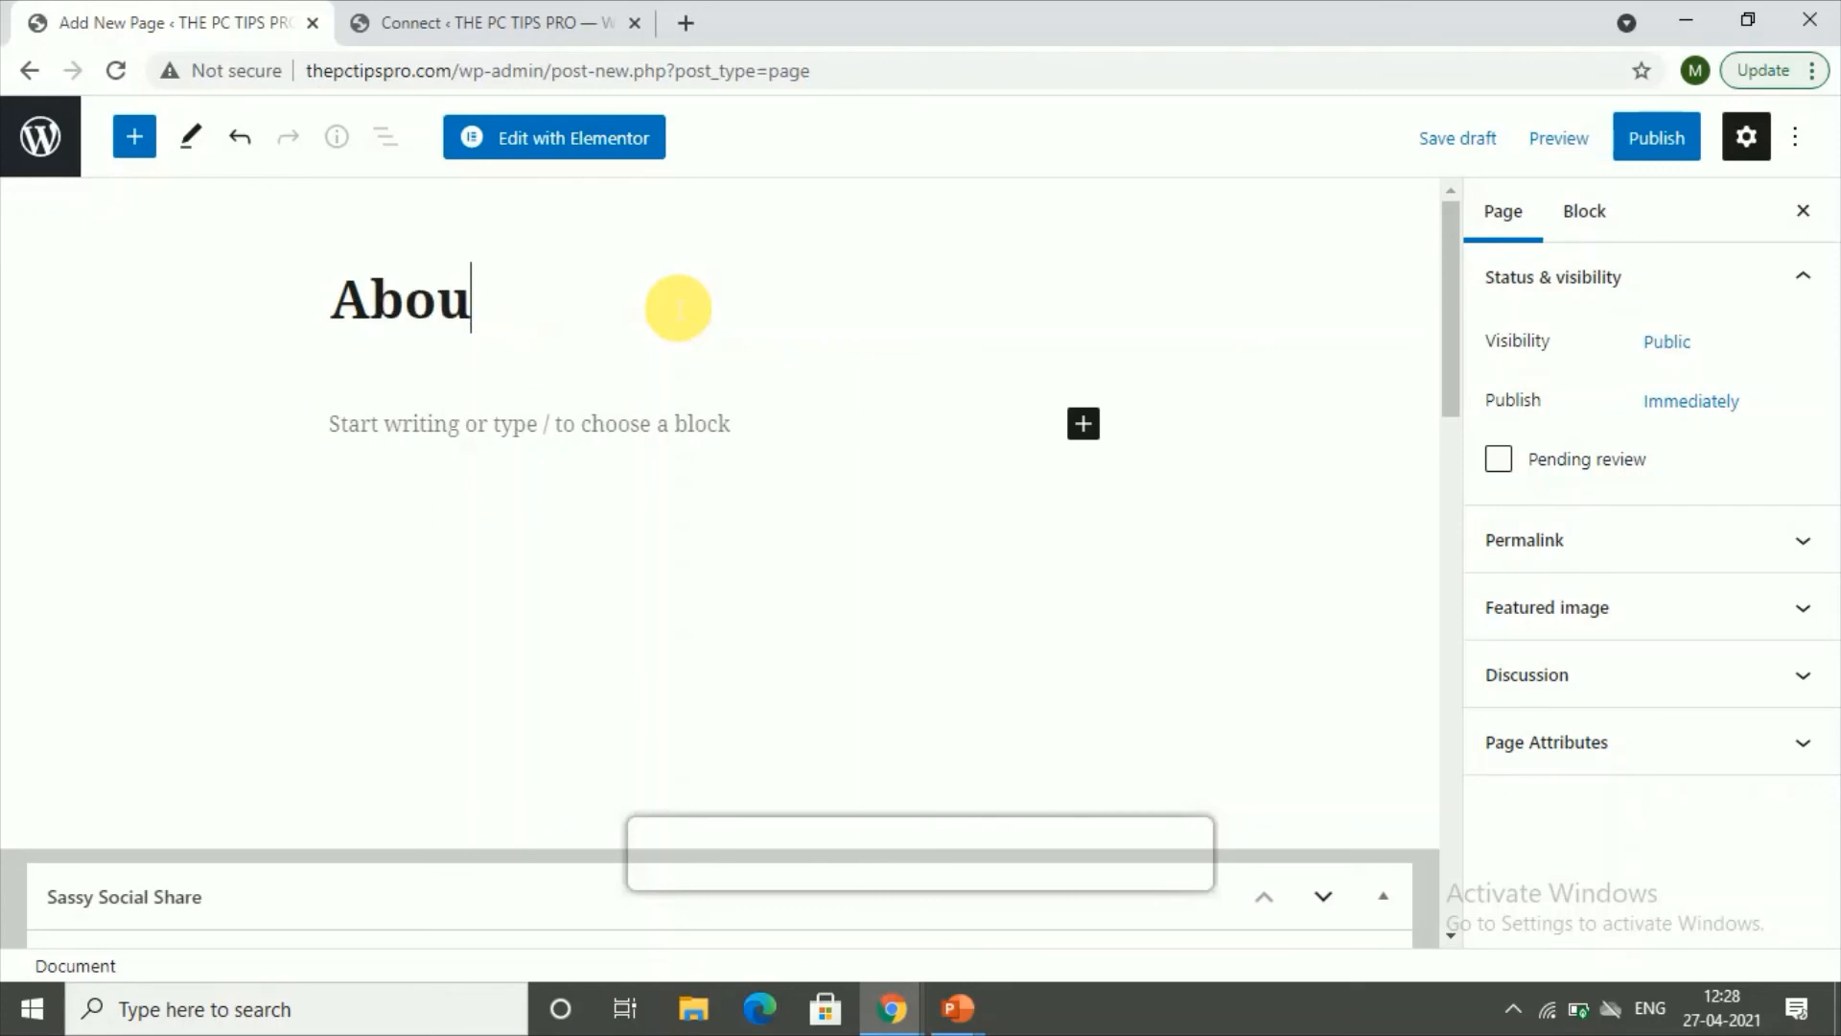
{"action": "type", "text": "t us"}
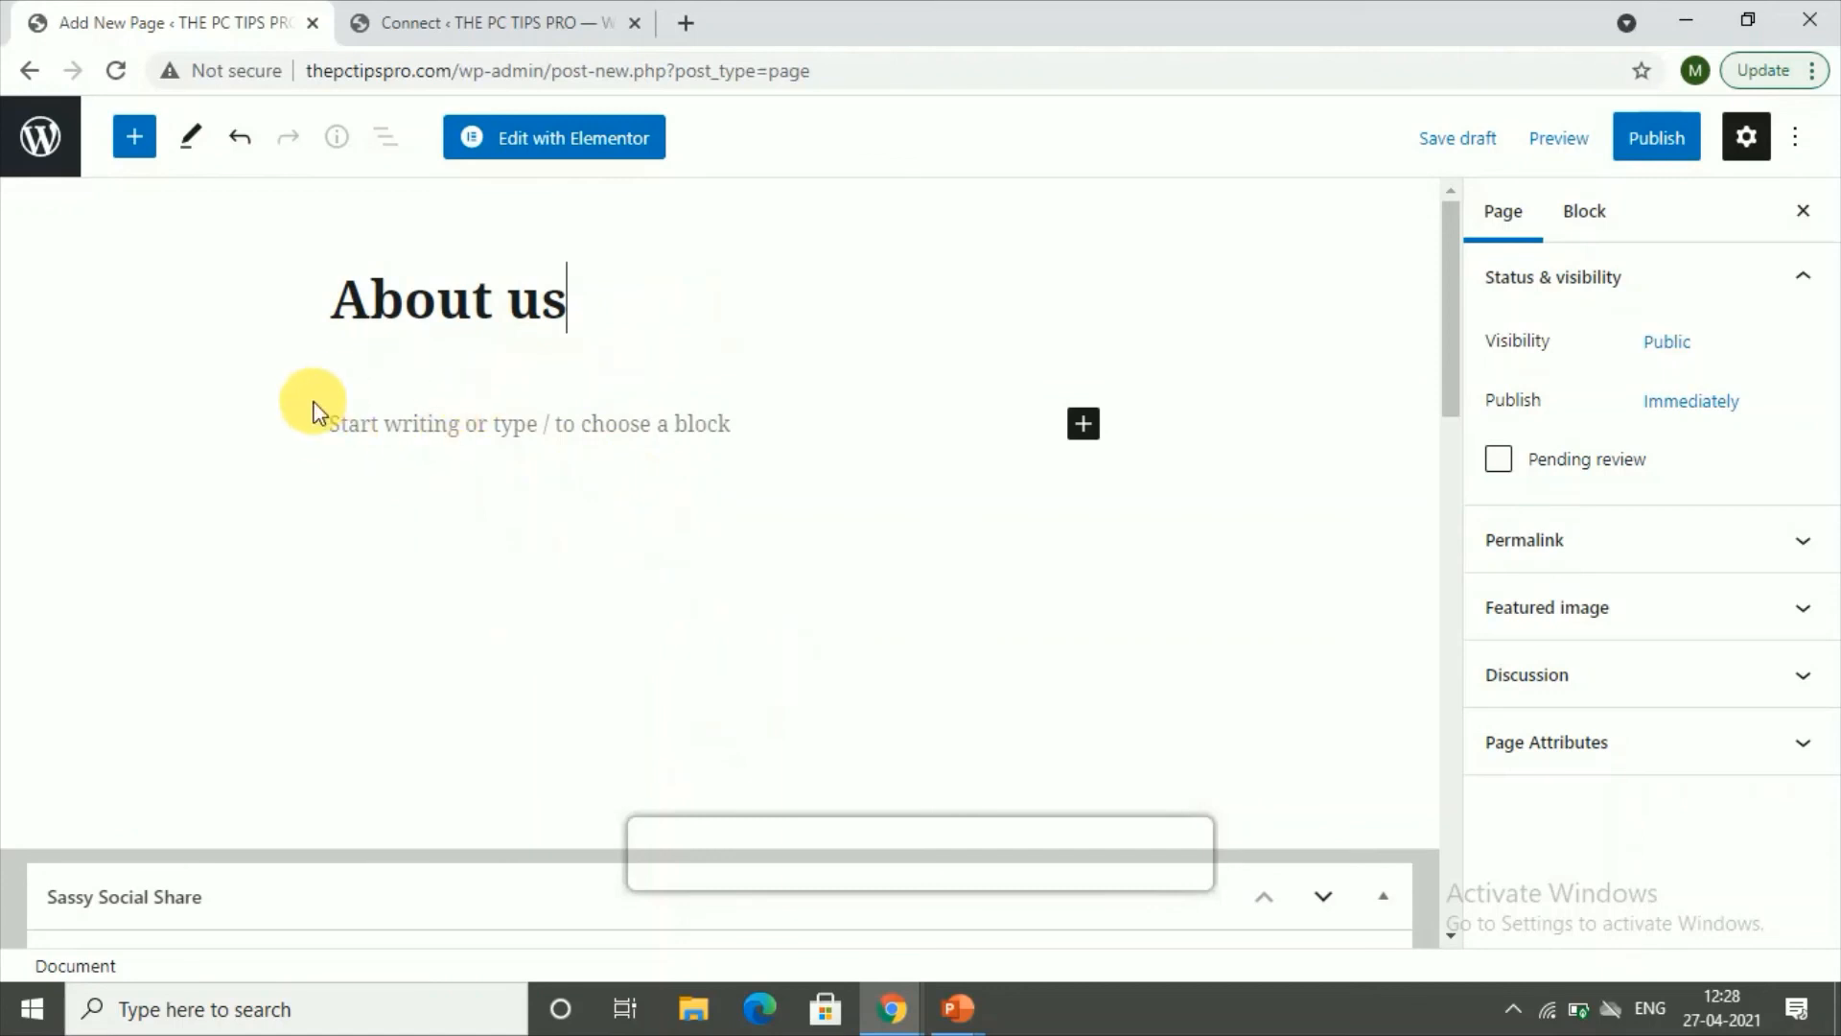
{"action": "left_click", "coordinate": [319, 413]}
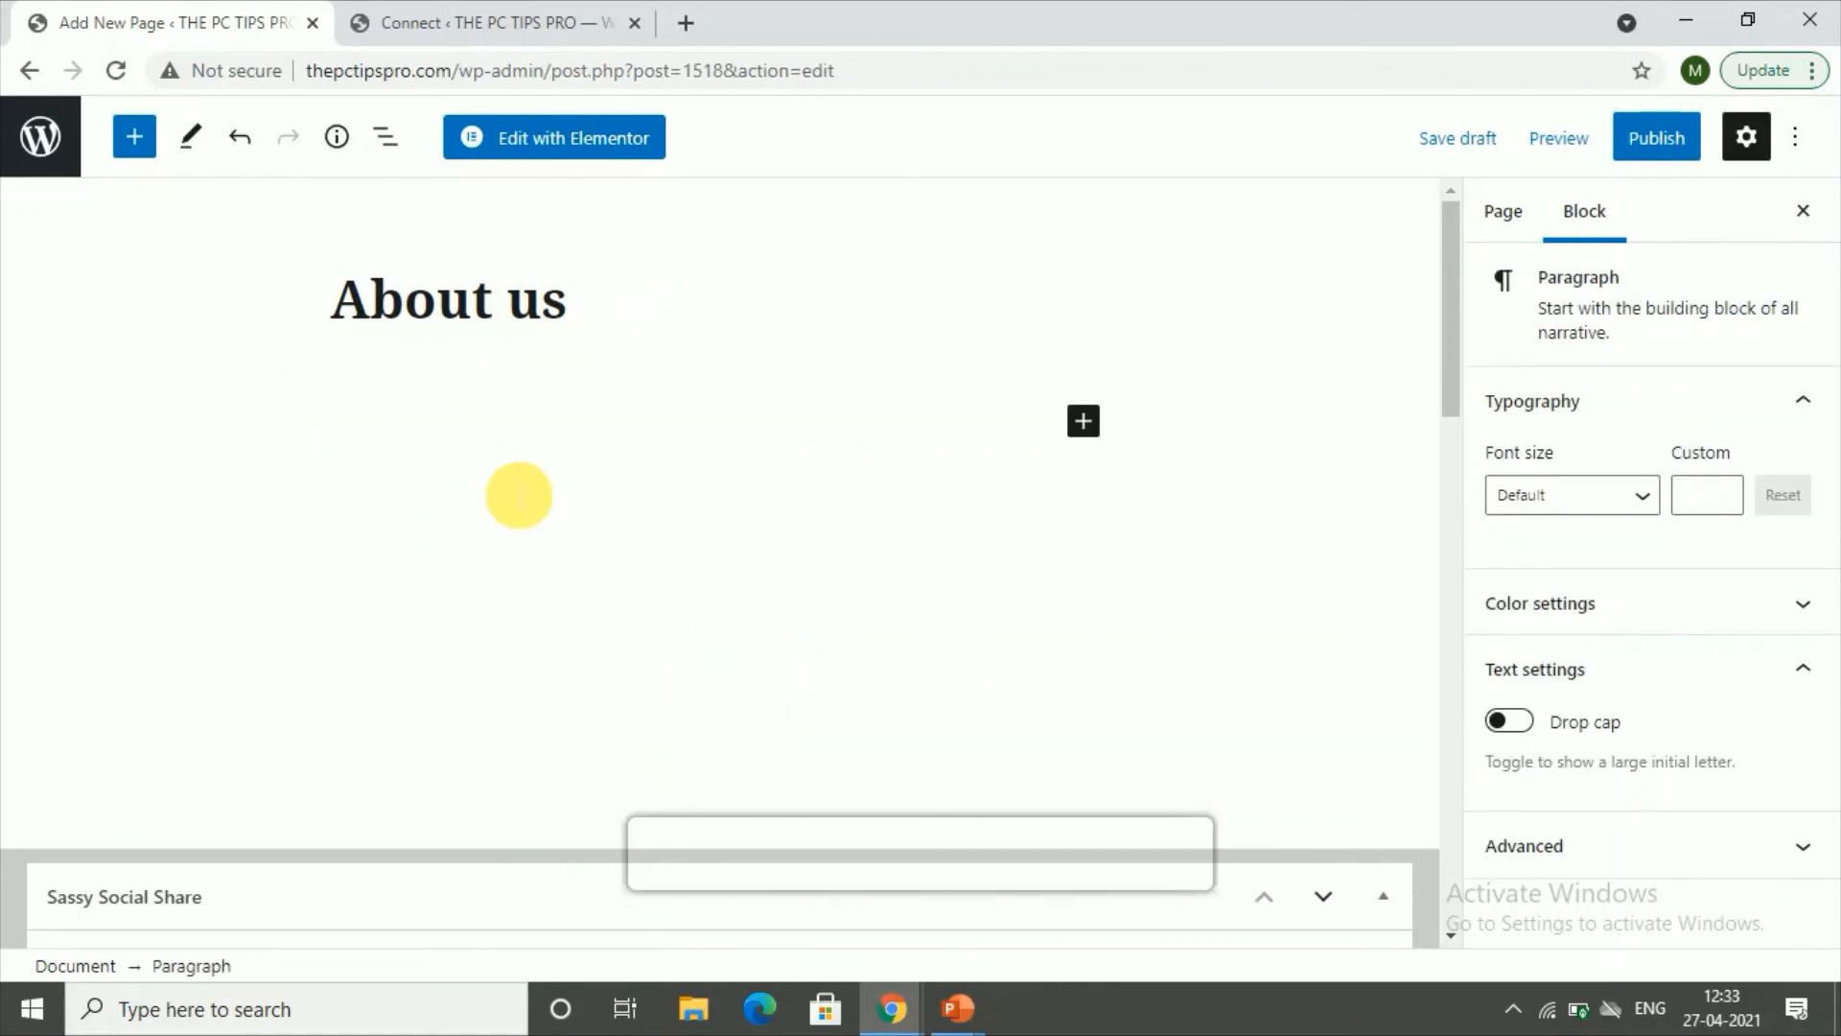